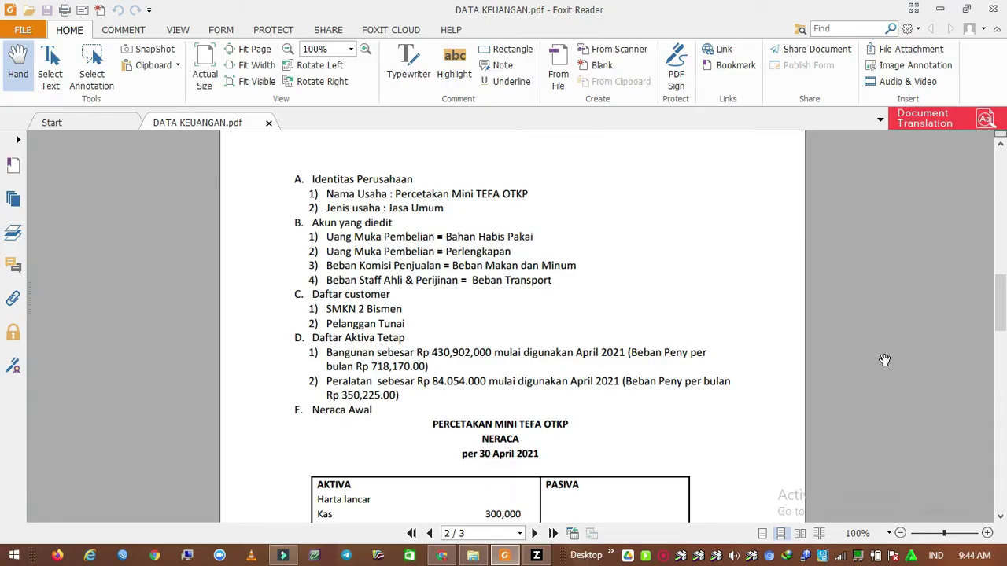
- Review the company data in the PDF, switch to Zahir Accounting, and start creating a new data file
{"action": "scroll", "coordinate": [884, 360], "scroll_direction": "down", "scroll_amount": 1}
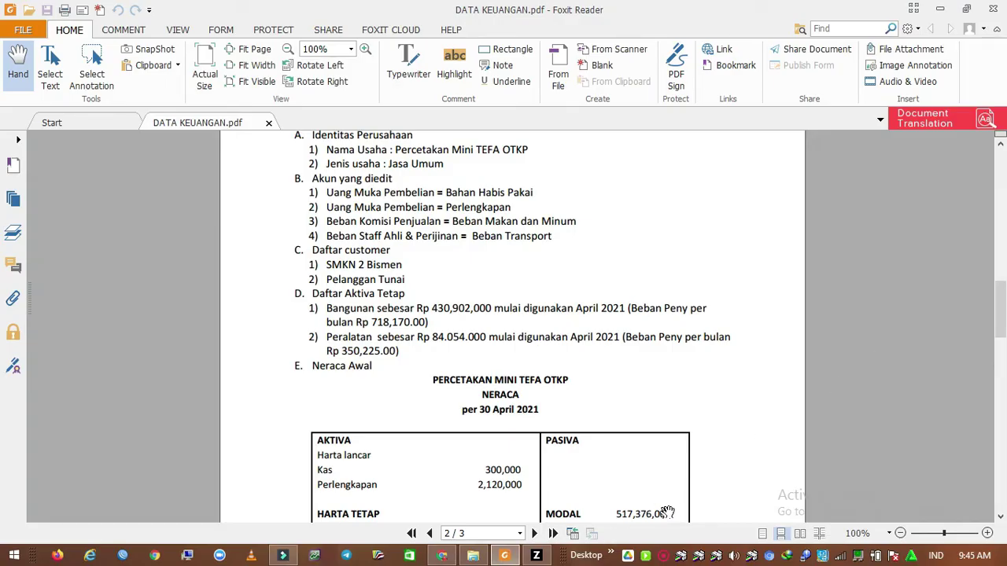
{"action": "left_click", "coordinate": [504, 555]}
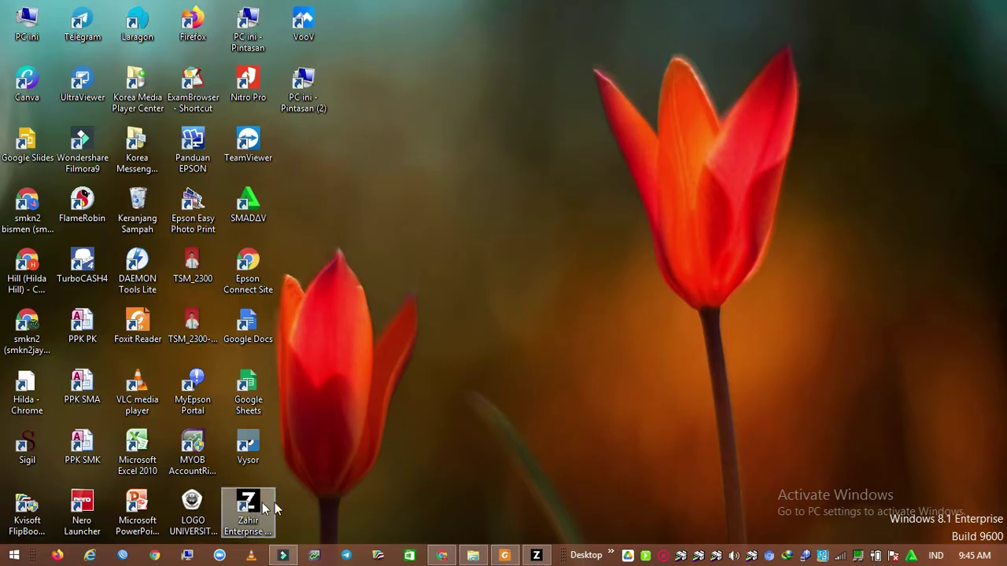
{"action": "left_click", "coordinate": [533, 556]}
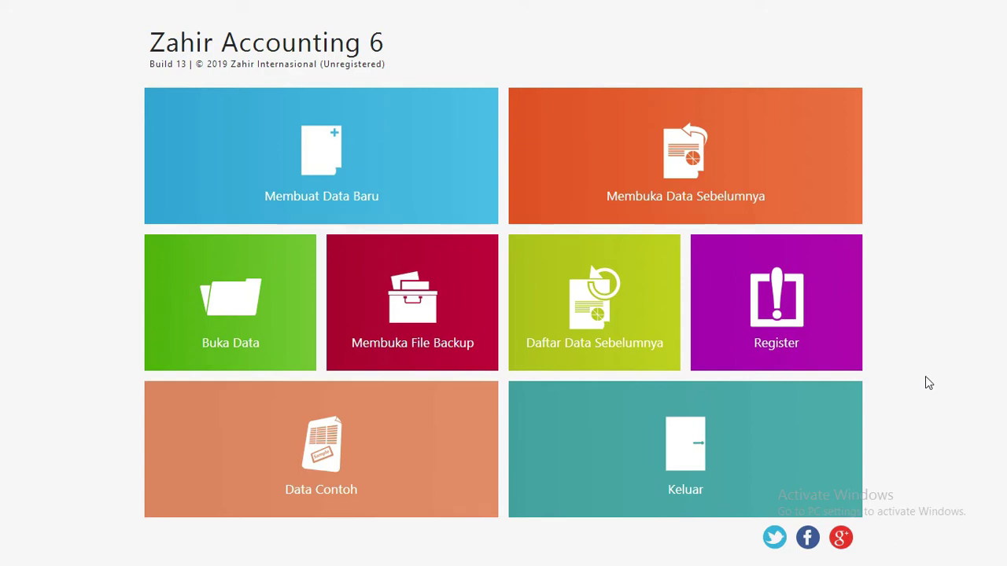
{"action": "left_click", "coordinate": [318, 186]}
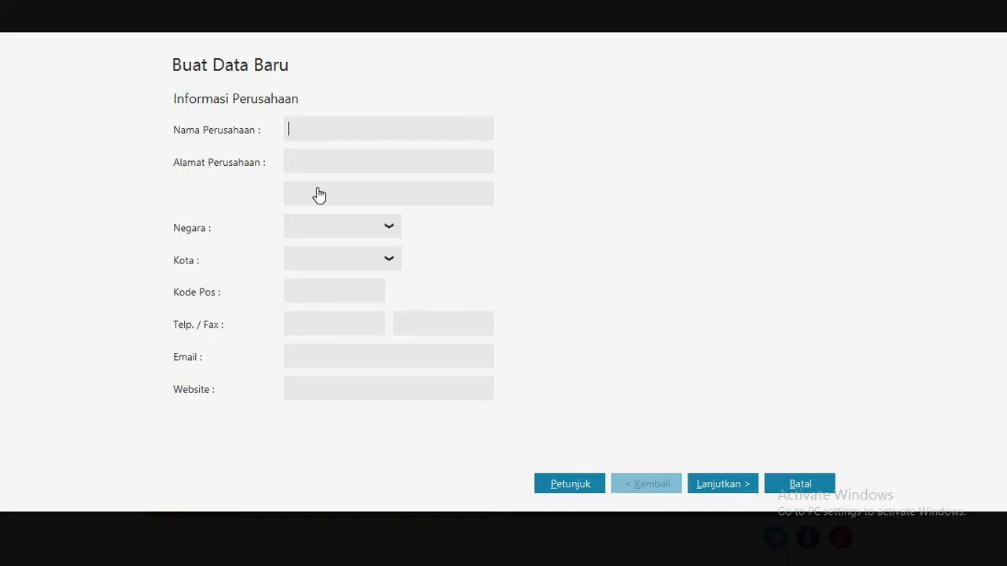
- Enter the company information with name Percetakan Mini, country Indonesia and city Jayapura, and continue
{"action": "type", "text": "Percetakan Mini"}
{"action": "left_click", "coordinate": [391, 227]}
{"action": "left_click", "coordinate": [347, 276]}
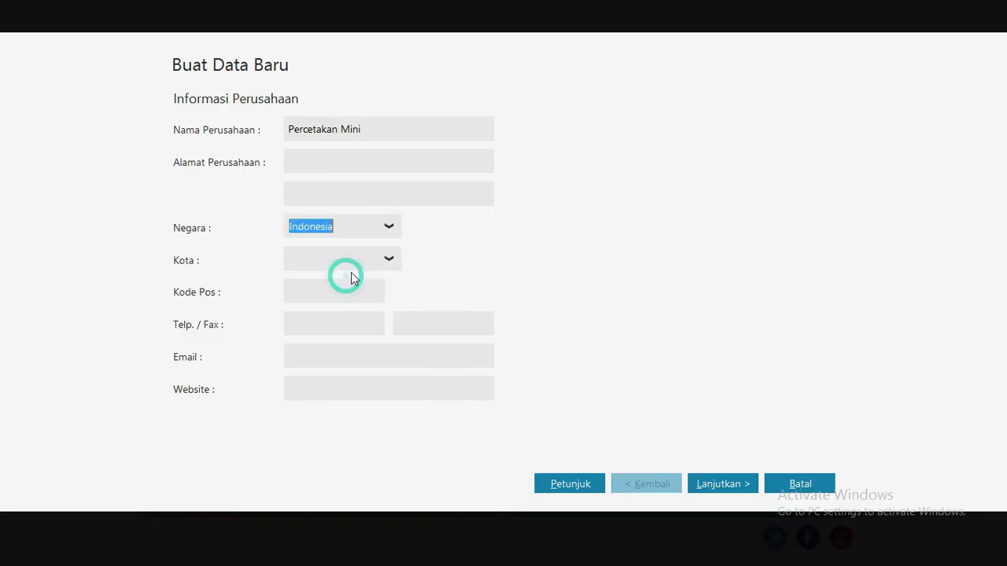
{"action": "left_click", "coordinate": [389, 257]}
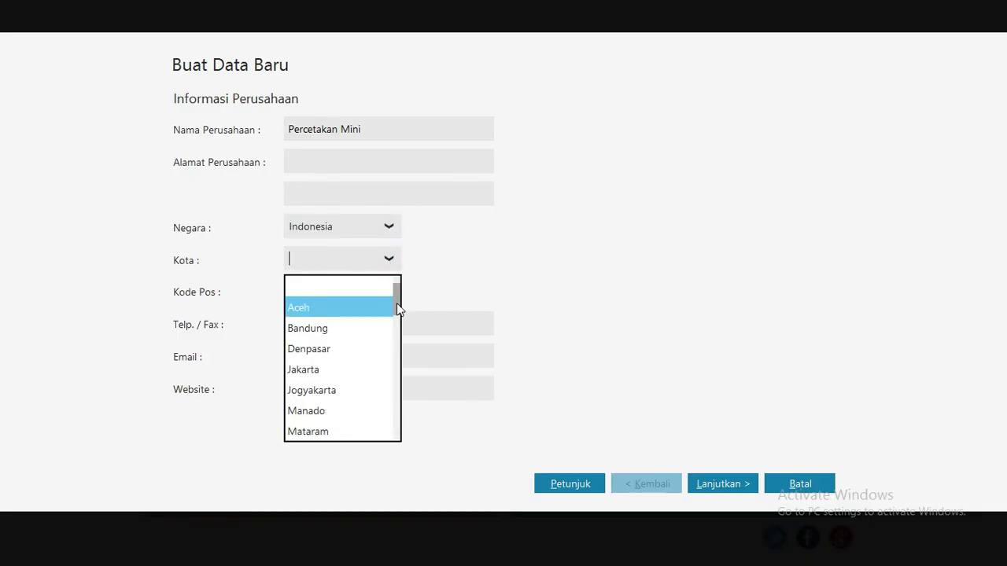
{"action": "left_click_drag", "start_coordinate": [399, 310], "coordinate": [380, 468]}
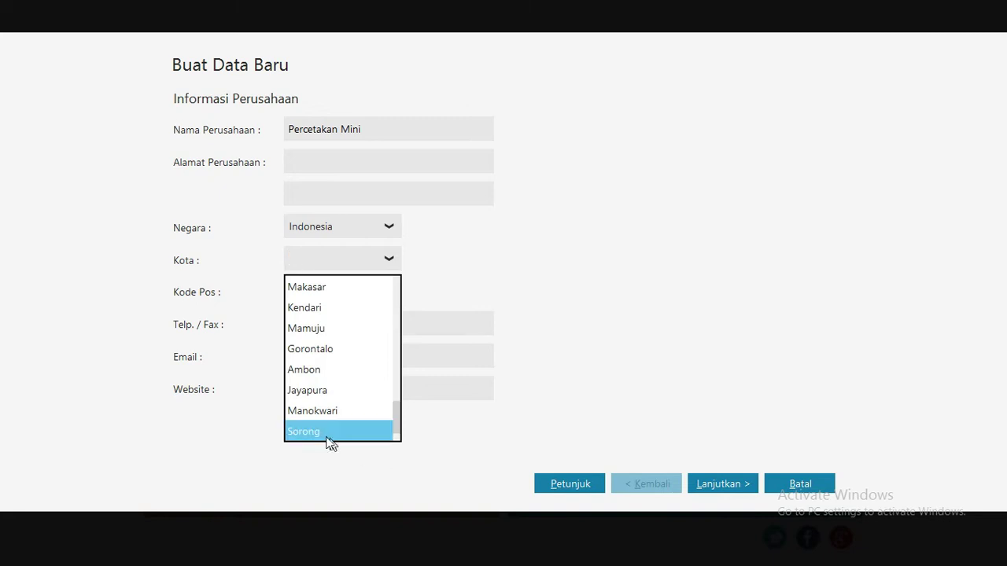
{"action": "left_click", "coordinate": [333, 393]}
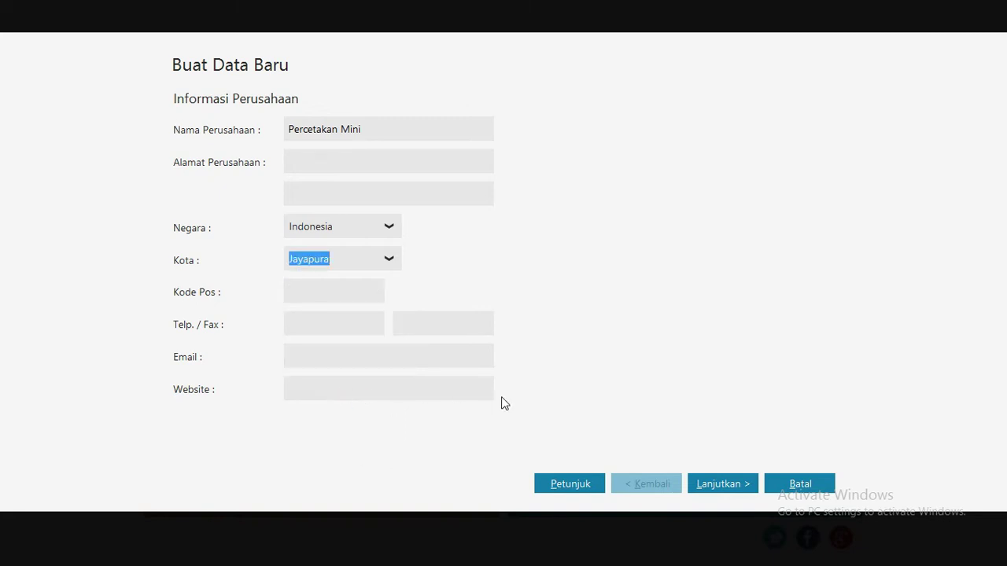
{"action": "left_click", "coordinate": [731, 486]}
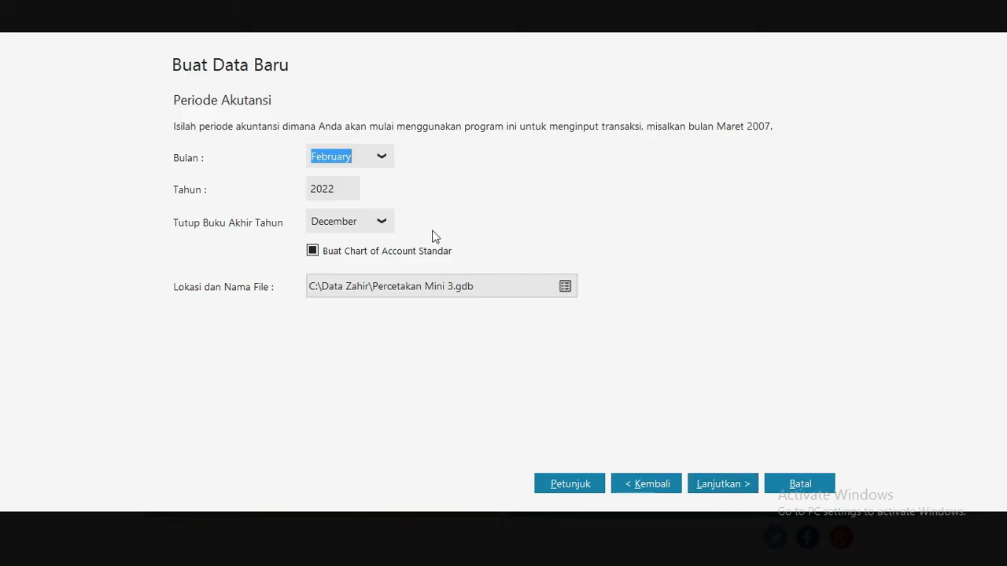
- Set the accounting period to April 2021, accept the default department and account code format, and process the new data file
{"action": "left_click", "coordinate": [382, 157]}
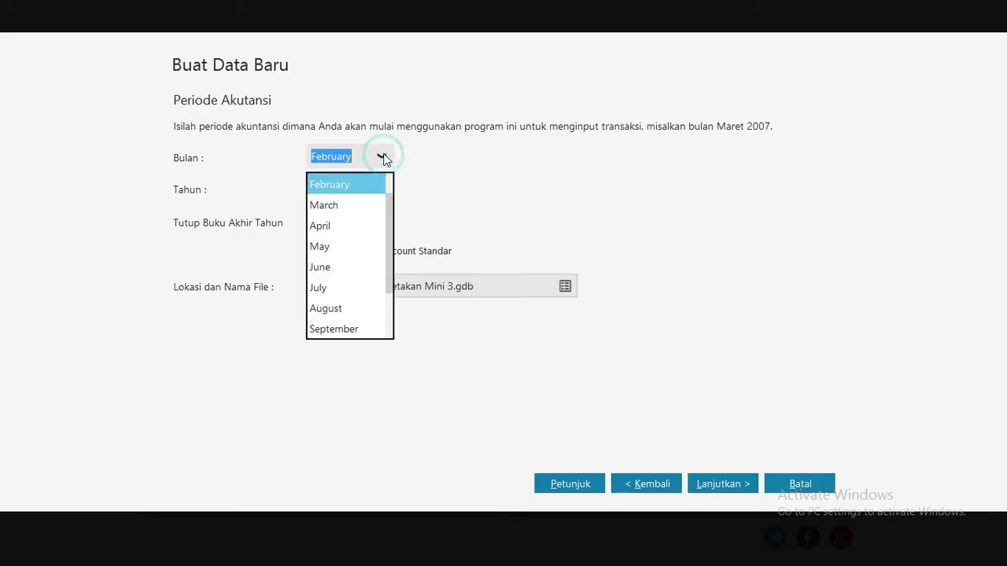
{"action": "left_click", "coordinate": [352, 227]}
{"action": "double_click", "coordinate": [339, 193]}
{"action": "type", "text": "2021"}
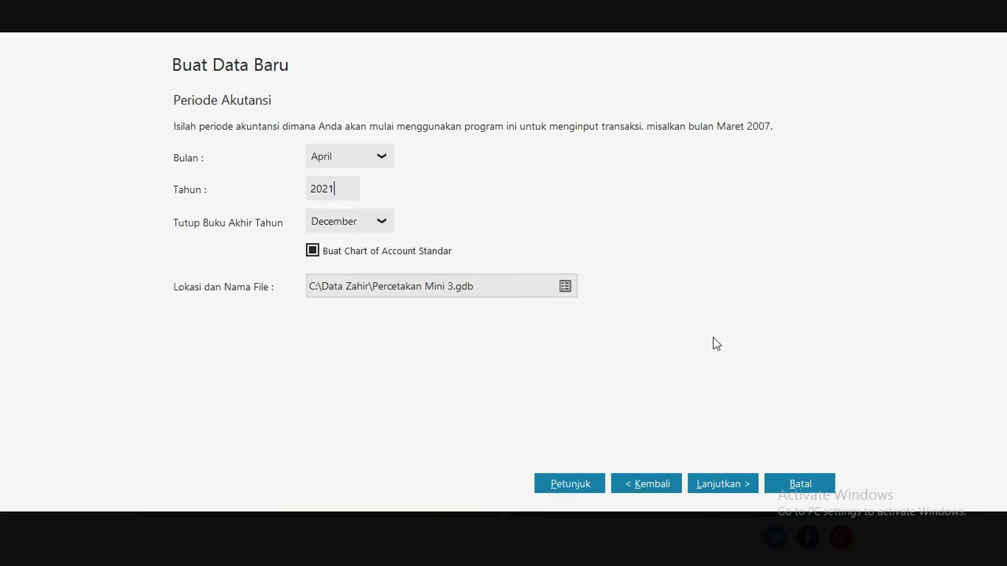
{"action": "left_click", "coordinate": [723, 483]}
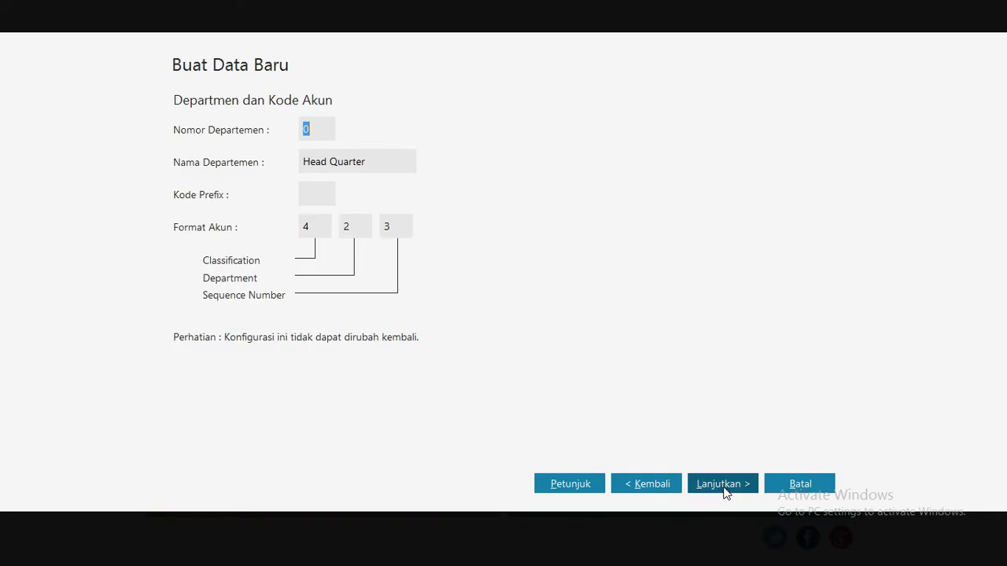
{"action": "left_click", "coordinate": [723, 485]}
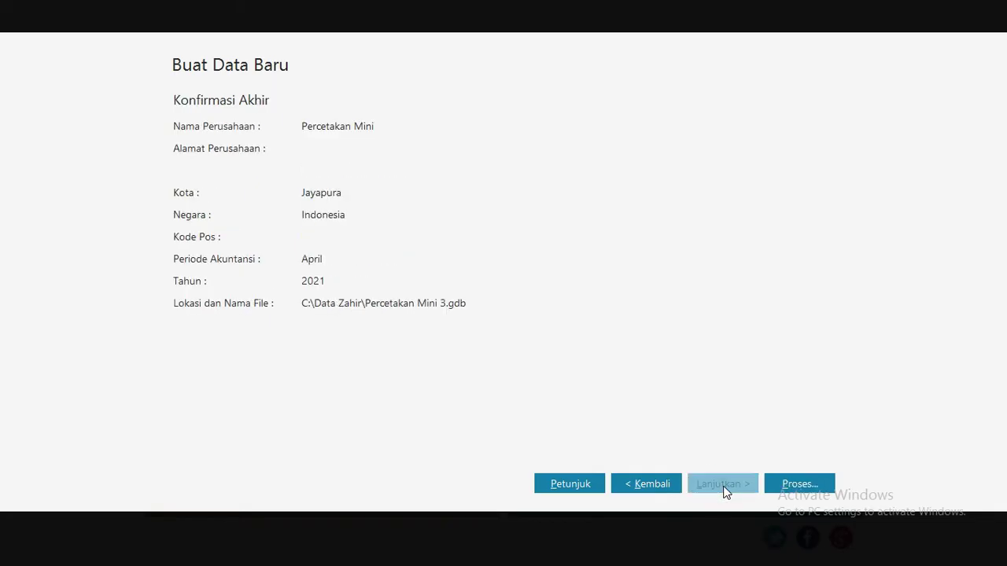
{"action": "left_click", "coordinate": [810, 484]}
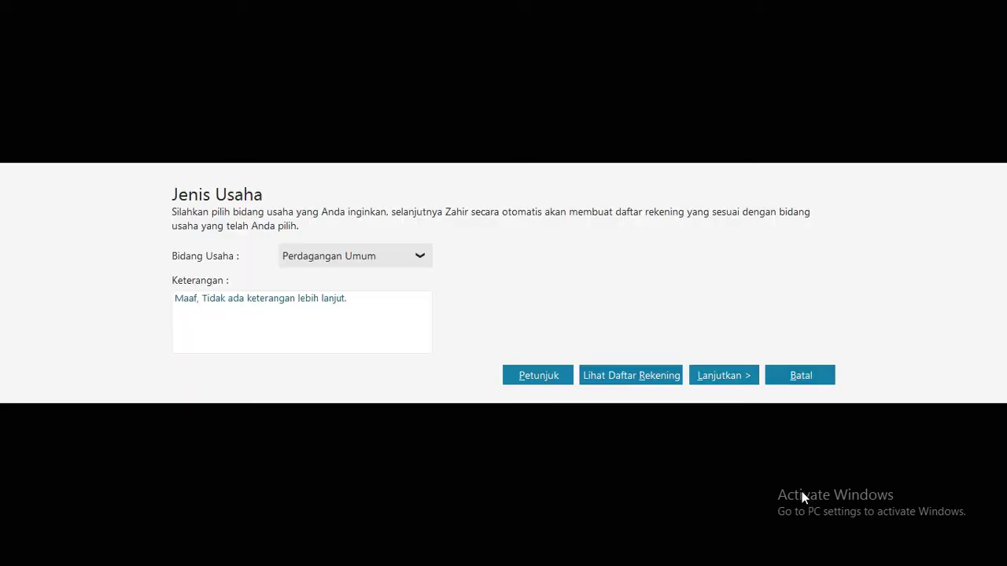
- Choose Jasa Umum as the business field and confirm creating its standard accounts
{"action": "left_click", "coordinate": [421, 259]}
{"action": "left_click", "coordinate": [377, 305]}
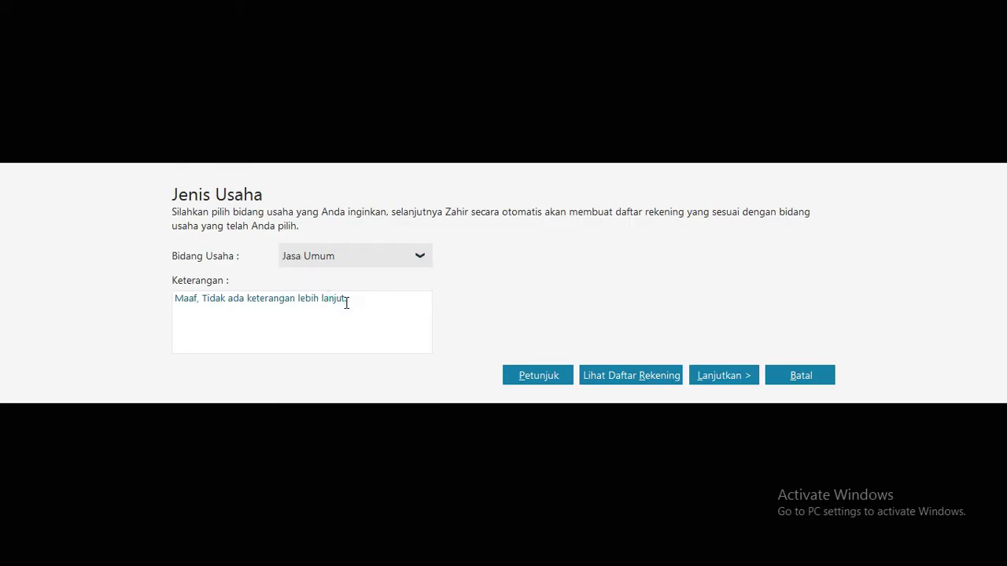
{"action": "left_click", "coordinate": [724, 376]}
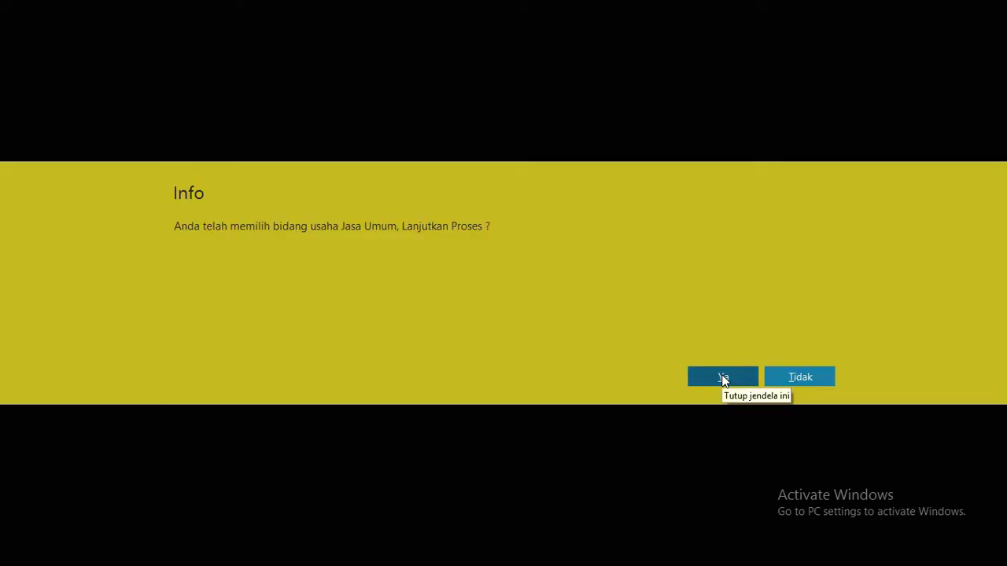
{"action": "left_click", "coordinate": [722, 379]}
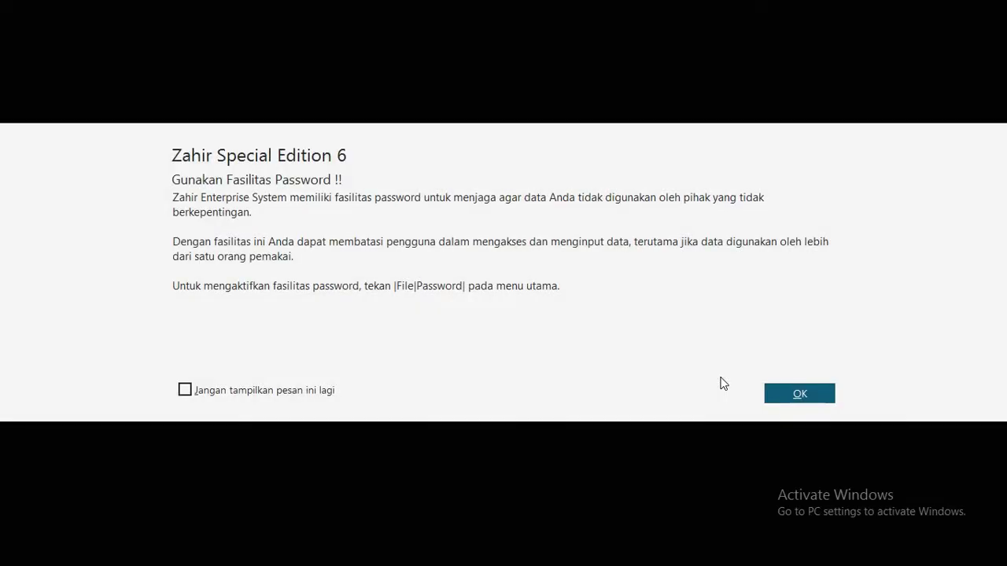
- Dismiss the password notice and complete the currency setup with the default IDR functional currency and USD foreign currency
{"action": "left_click", "coordinate": [813, 398]}
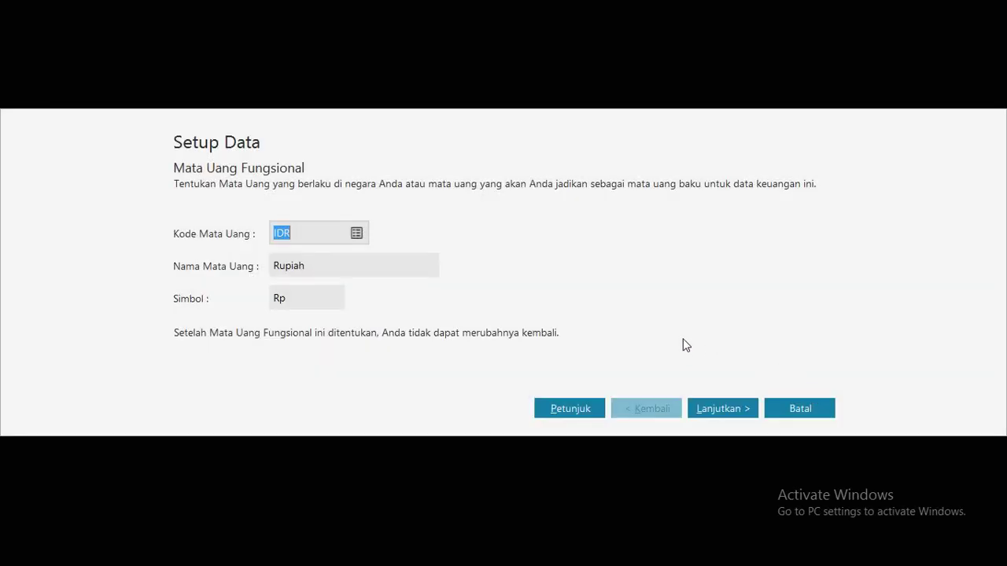
{"action": "left_click", "coordinate": [716, 414]}
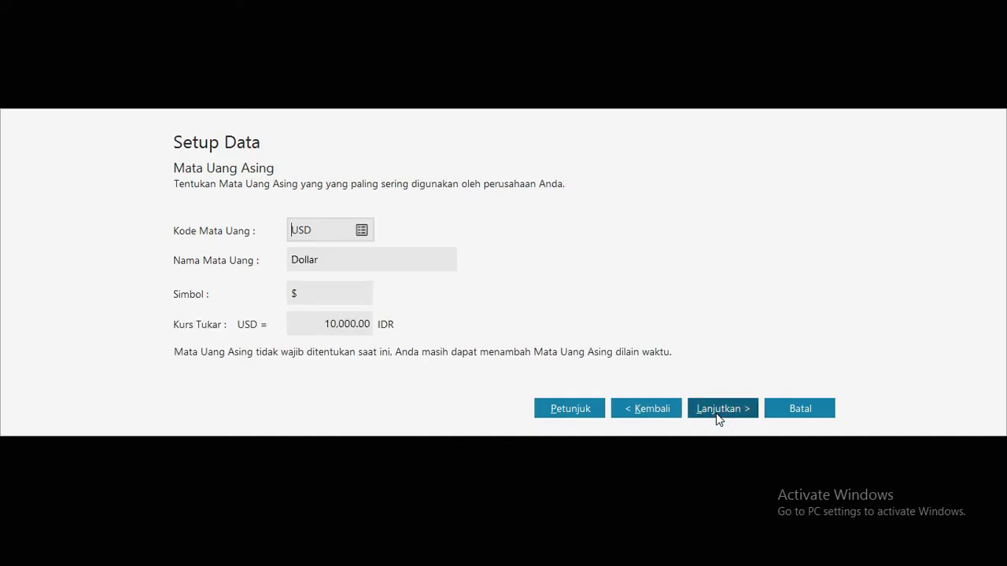
{"action": "left_click", "coordinate": [722, 415]}
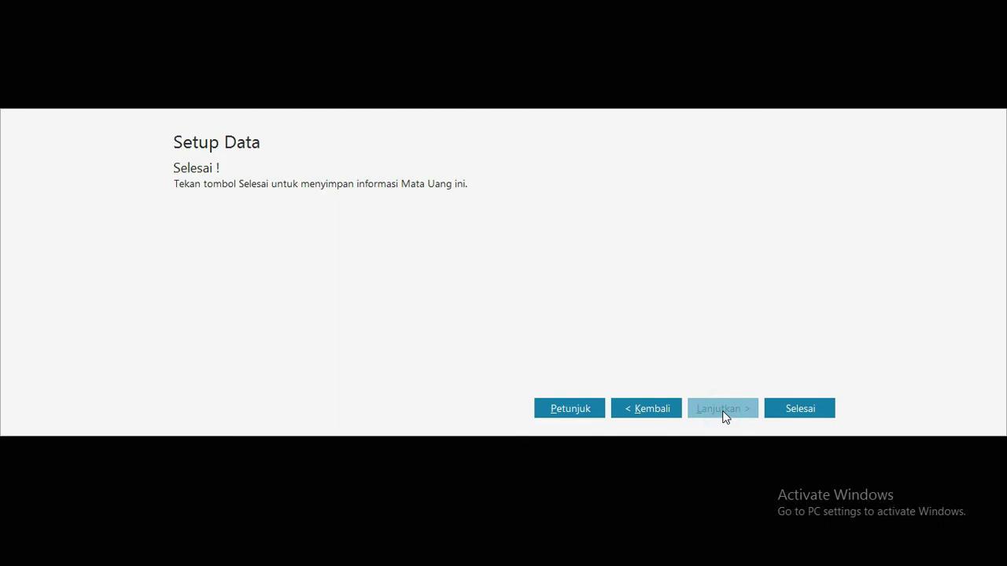
{"action": "left_click", "coordinate": [789, 417]}
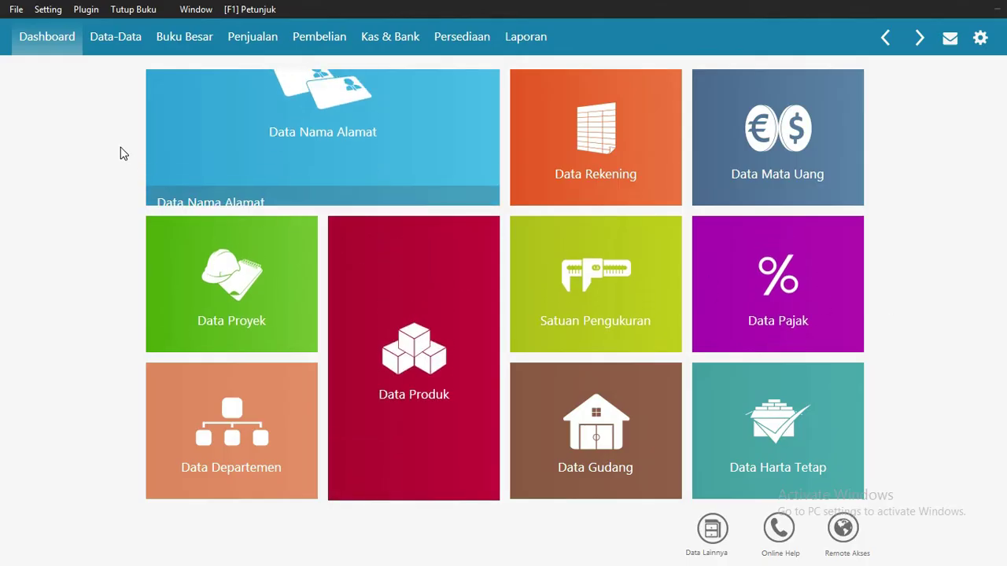
- Open the general ledger's account list and search it for "uang muka"
{"action": "left_click", "coordinate": [180, 45]}
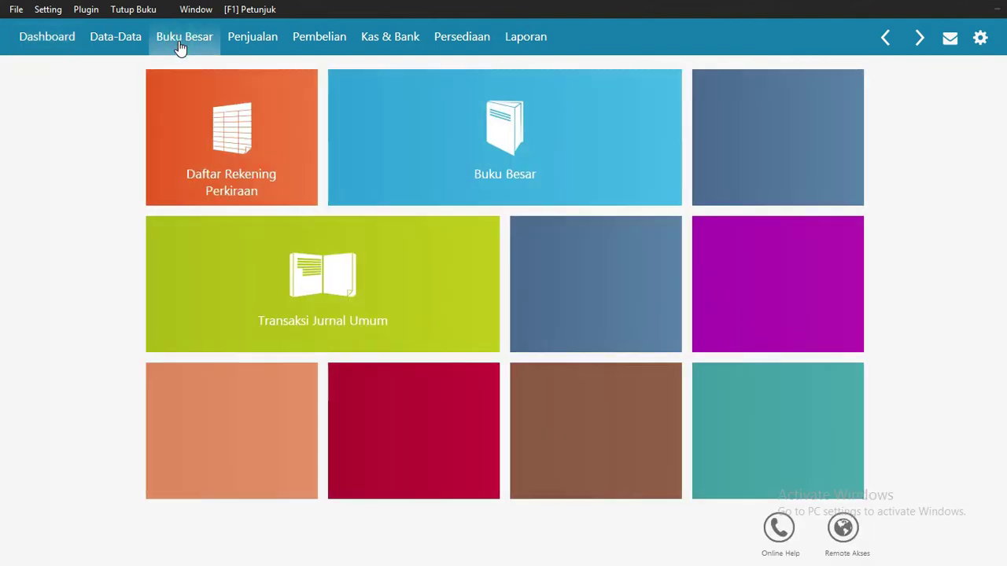
{"action": "left_click", "coordinate": [213, 100]}
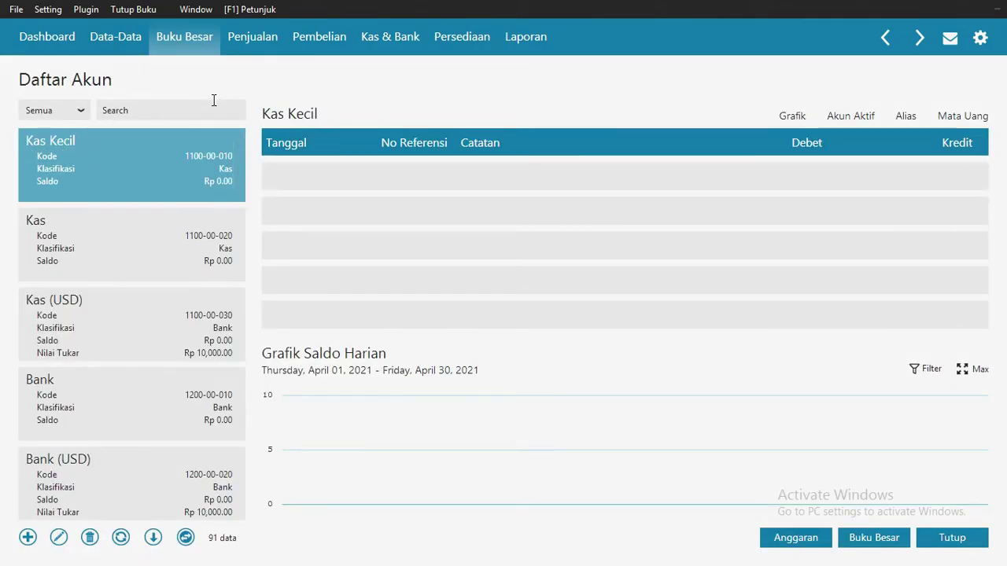
{"action": "left_click", "coordinate": [136, 111]}
{"action": "type", "text": "uang muk"}
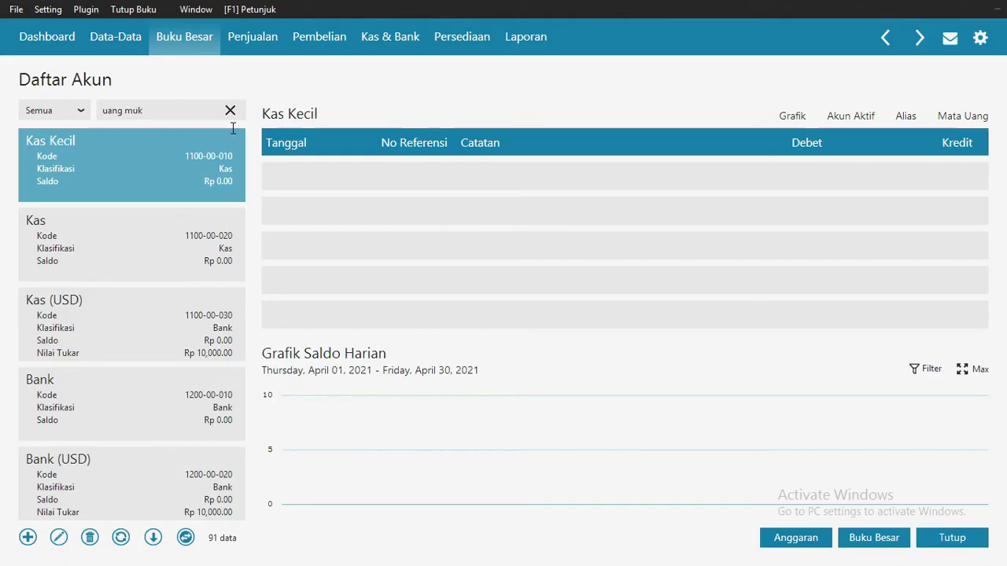
{"action": "left_click", "coordinate": [150, 111]}
{"action": "type", "text": "a"}
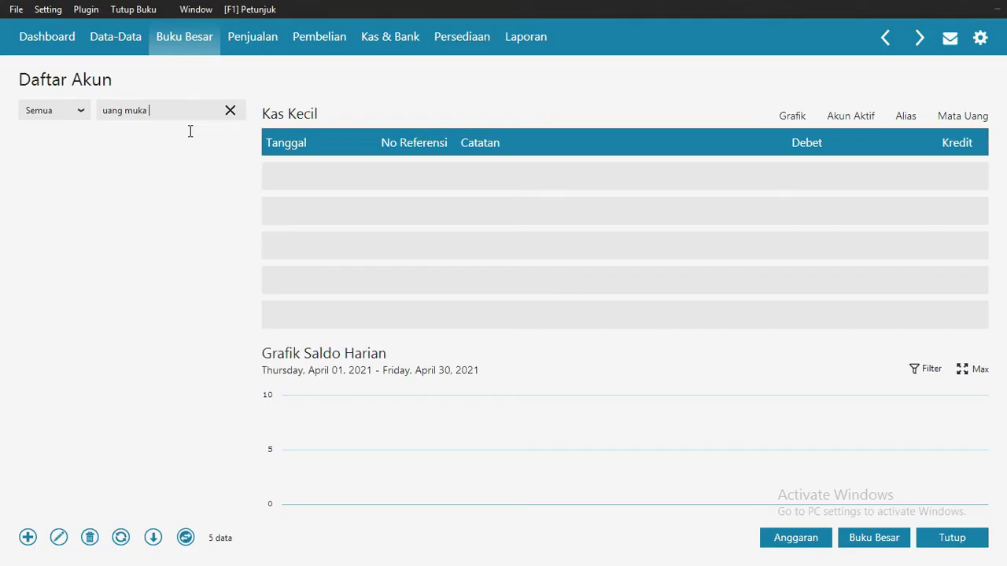
- Refine the account search text to "uang muka pe"
{"action": "key", "text": "BackSpace"}
{"action": "key", "text": "BackSpace"}
{"action": "type", "text": "pem"}
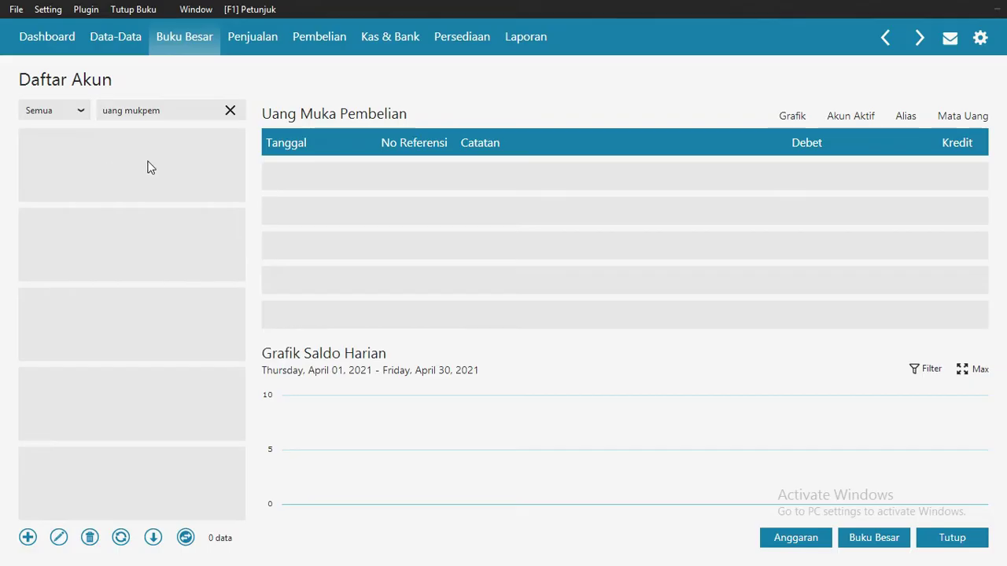
{"action": "left_click", "coordinate": [143, 110]}
{"action": "left_click", "coordinate": [145, 112]}
{"action": "key", "text": "BackSpace"}
{"action": "key", "text": "BackSpace"}
{"action": "key", "text": "BackSpace"}
{"action": "key", "text": "BackSpace"}
{"action": "key", "text": "BackSpace"}
{"action": "type", "text": "uka"}
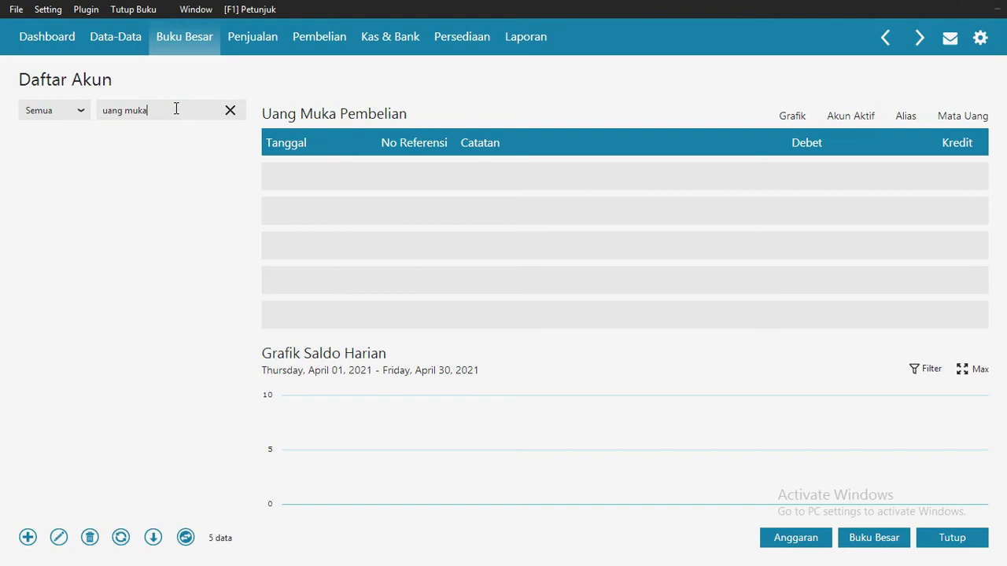
{"action": "type", "text": "pe"}
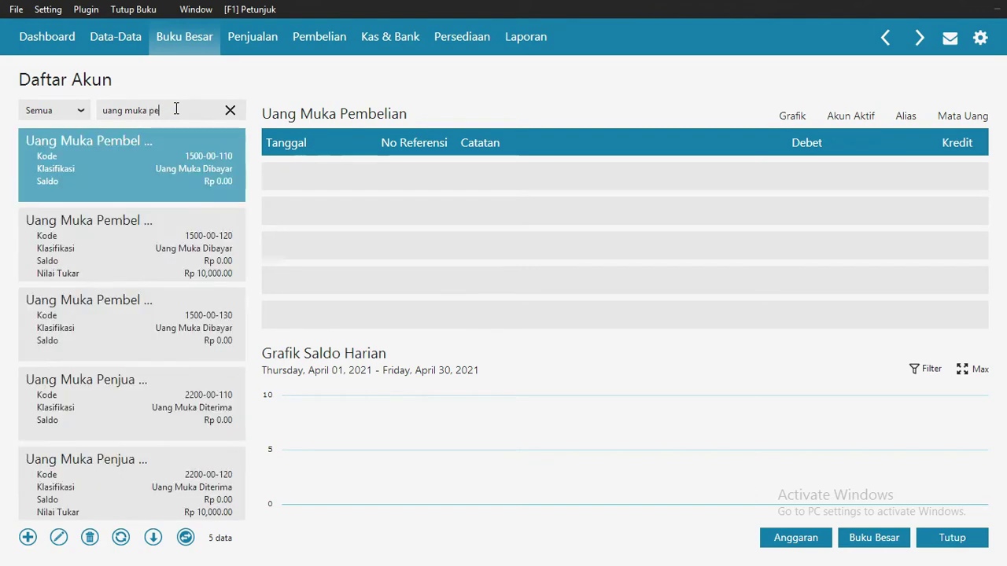
- Rename the IDR account Uang Muka Pembelian as "Bahan Habis Pakai" and save it
{"action": "left_click", "coordinate": [97, 171]}
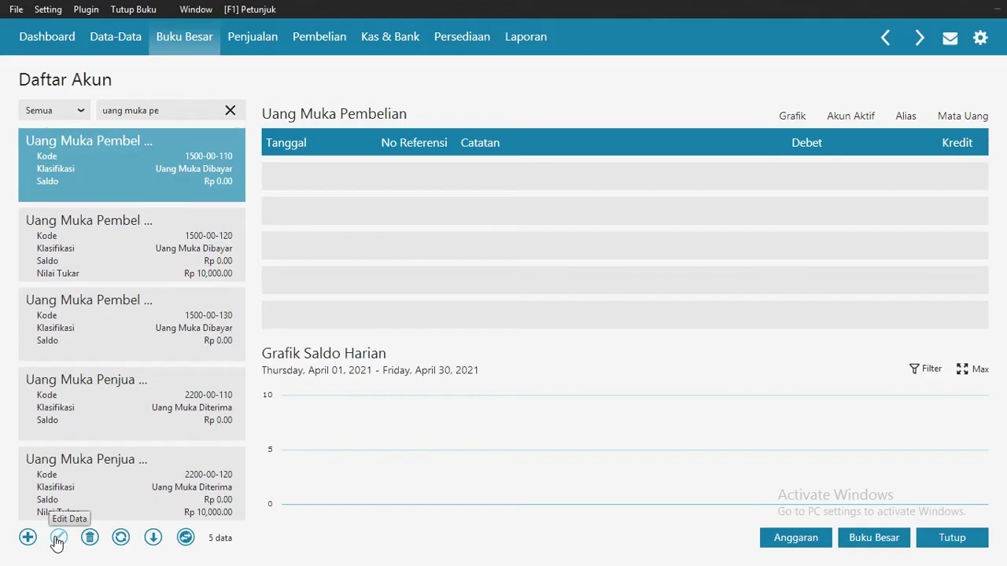
{"action": "left_click", "coordinate": [59, 537]}
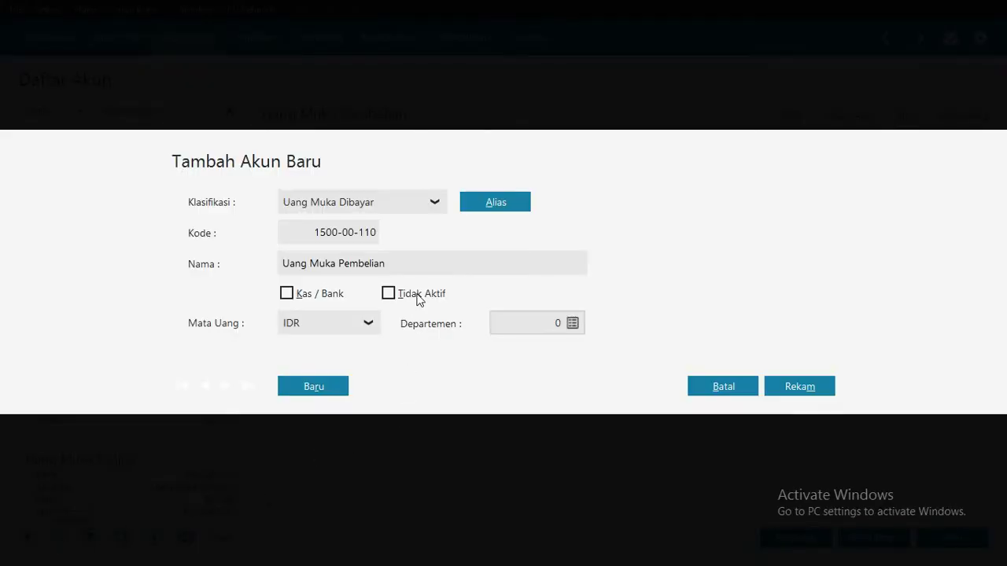
{"action": "triple_click", "coordinate": [416, 263]}
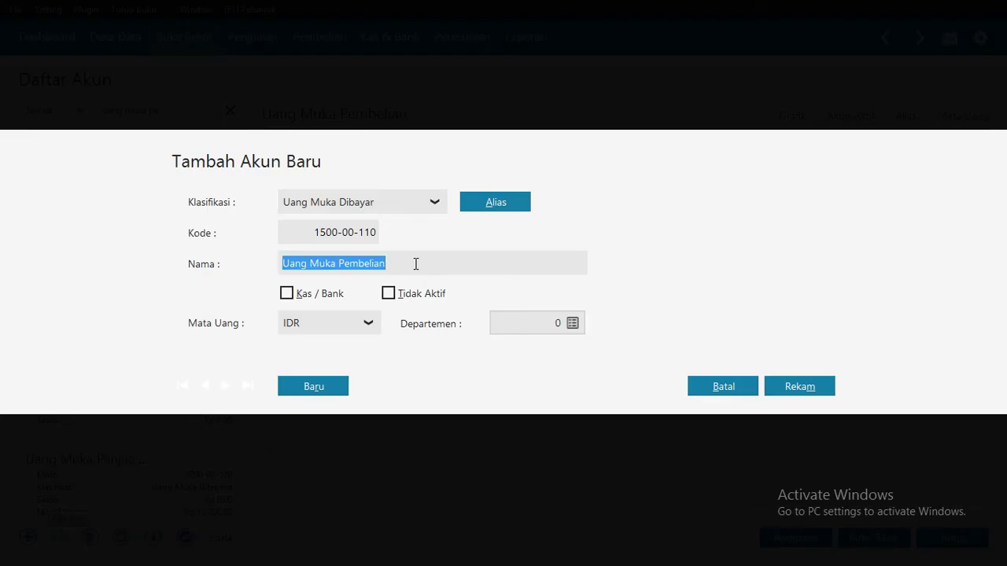
{"action": "type", "text": "B"}
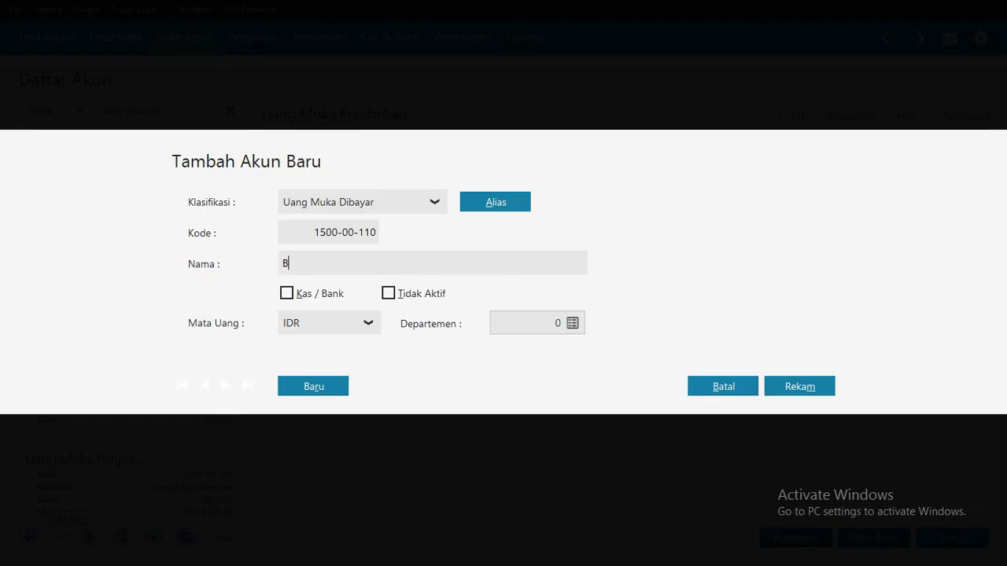
{"action": "type", "text": "ahan habis Pakai"}
{"action": "left_click", "coordinate": [318, 262]}
{"action": "key", "text": "BackSpace"}
{"action": "type", "text": "H"}
{"action": "left_click", "coordinate": [787, 383]}
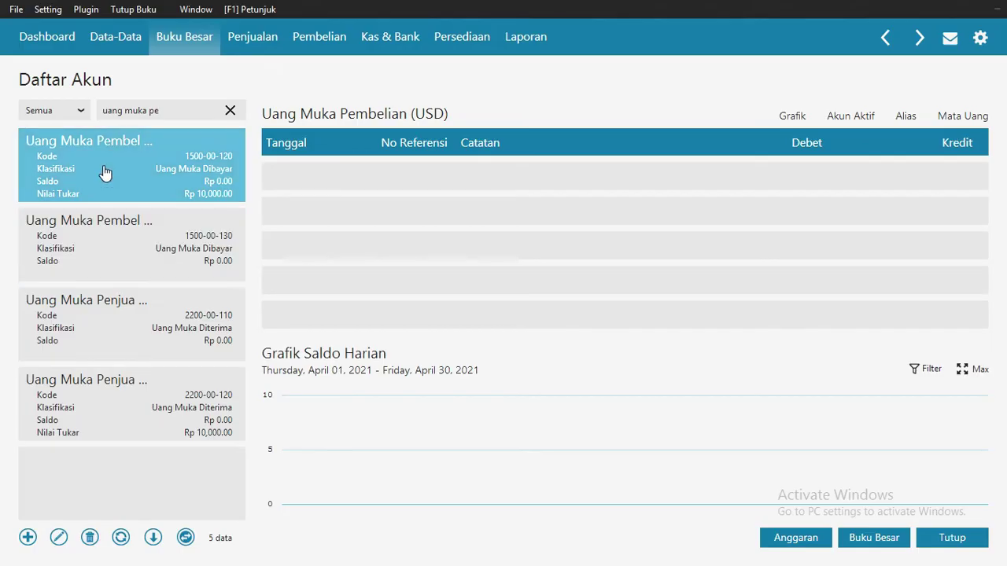
- Rename the account Uang Muka Pembelian Harta Tetap as "Perlengkapan" and save it
{"action": "left_click", "coordinate": [88, 240]}
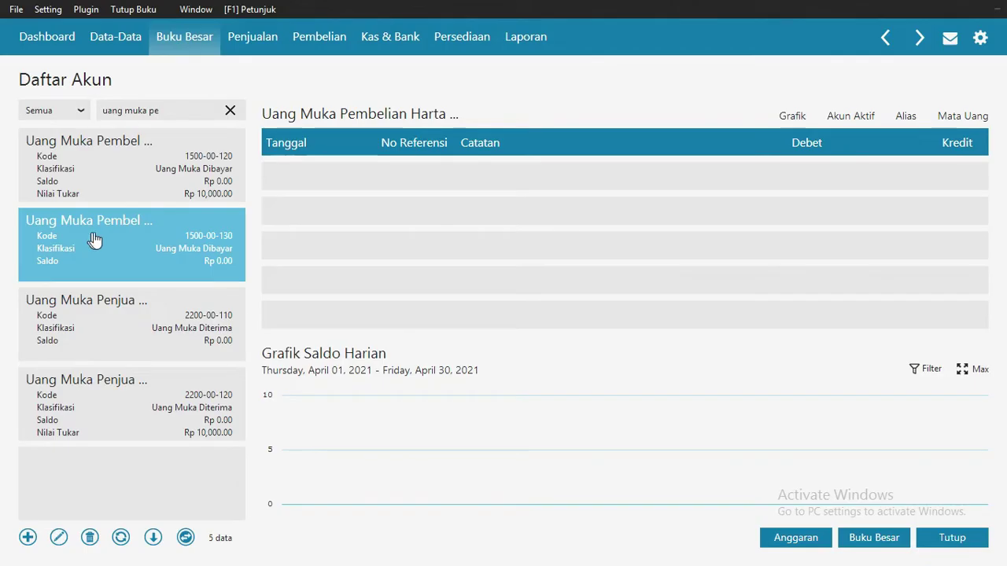
{"action": "left_click", "coordinate": [58, 541]}
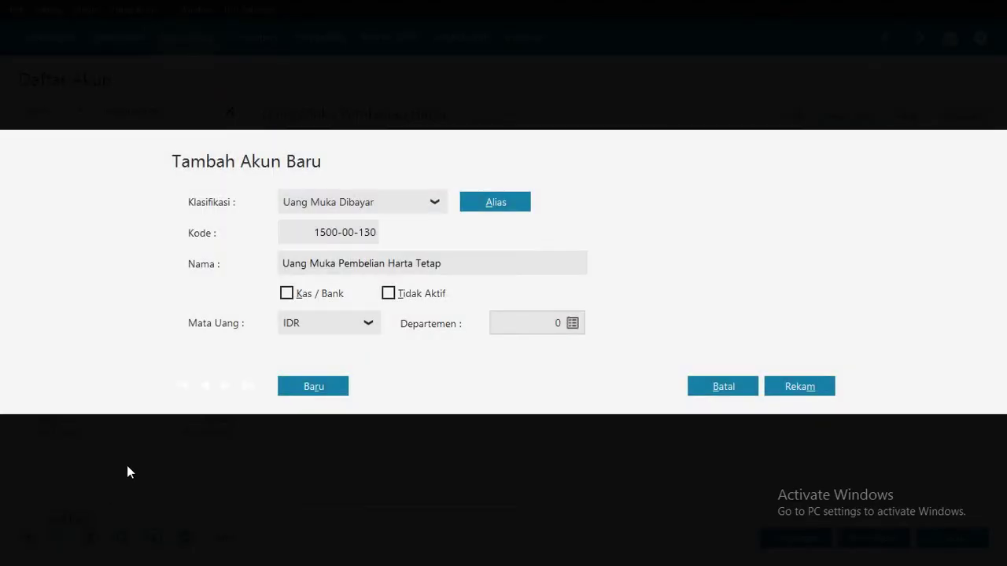
{"action": "left_click", "coordinate": [449, 268]}
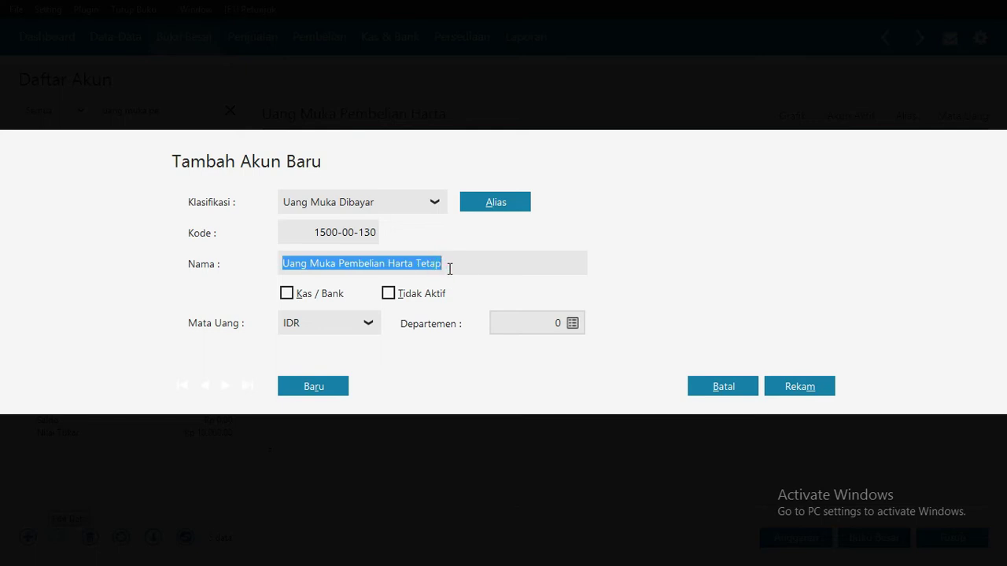
{"action": "type", "text": "Perleng"}
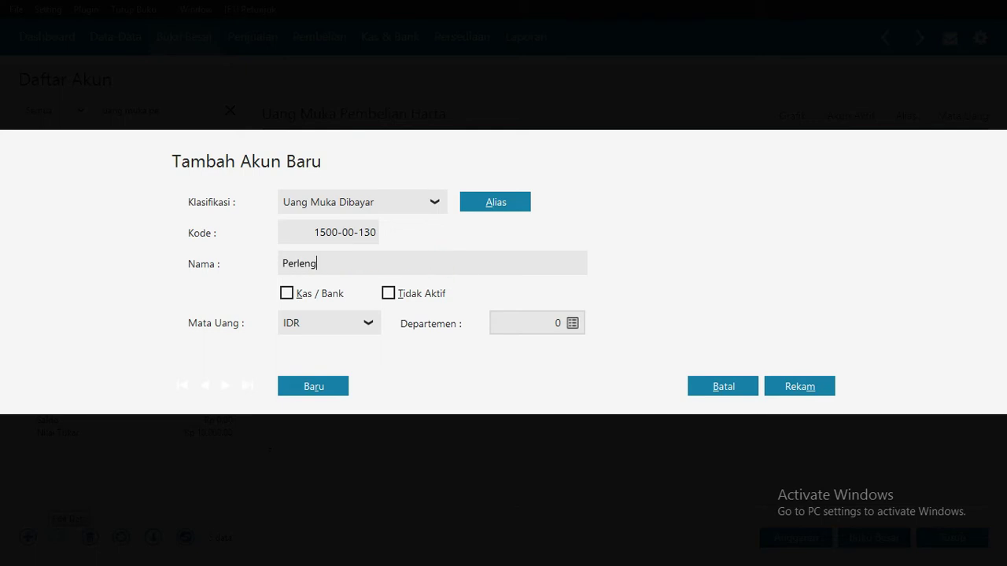
{"action": "type", "text": "kapan"}
{"action": "left_click", "coordinate": [829, 385]}
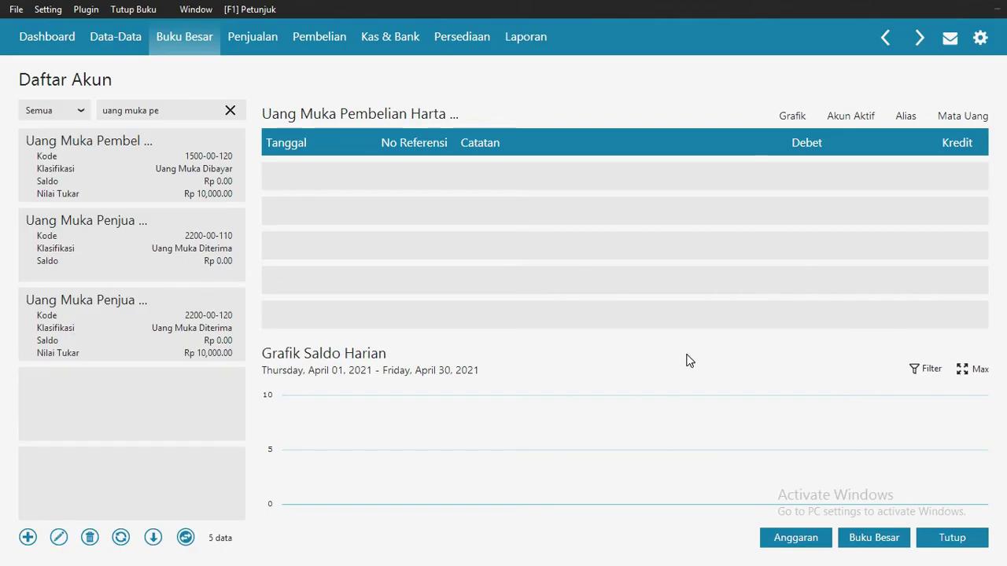
- Clear the previous account search and search the account list for "Beban Komisi"
{"action": "left_click", "coordinate": [229, 110]}
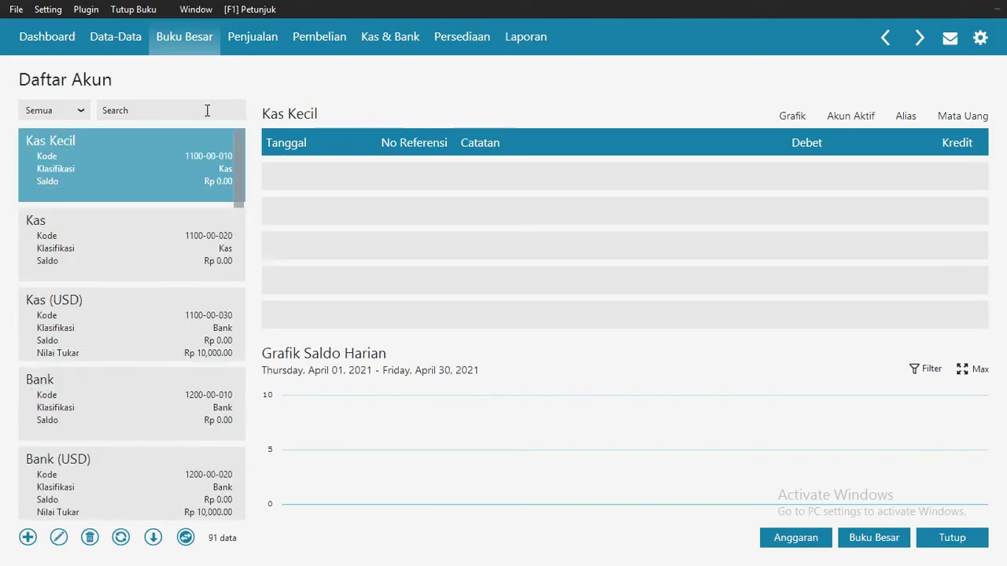
{"action": "left_click", "coordinate": [207, 110]}
{"action": "type", "text": "Beban Komiisi"}
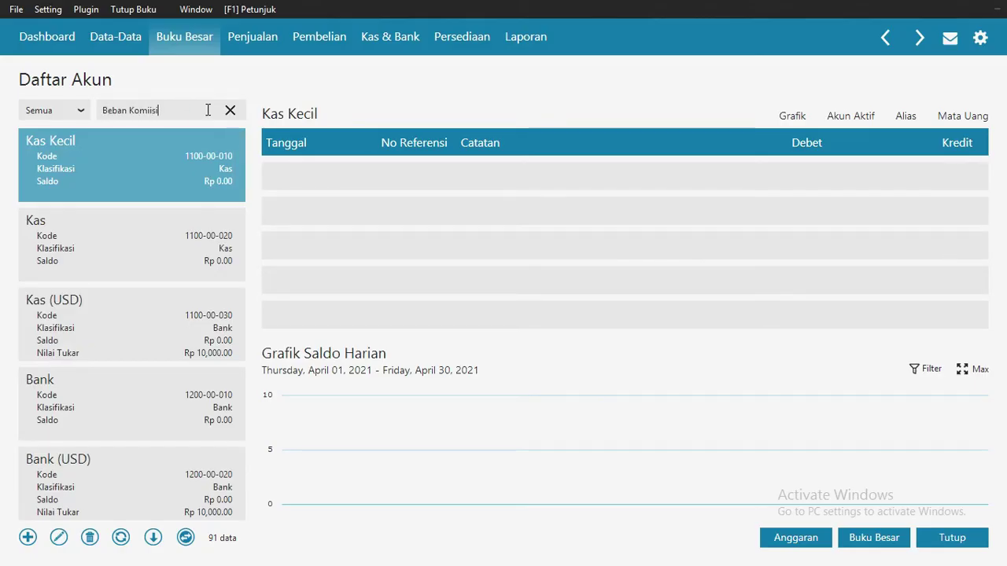
{"action": "key", "text": "BackSpace"}
{"action": "key", "text": "BackSpace"}
{"action": "key", "text": "BackSpace"}
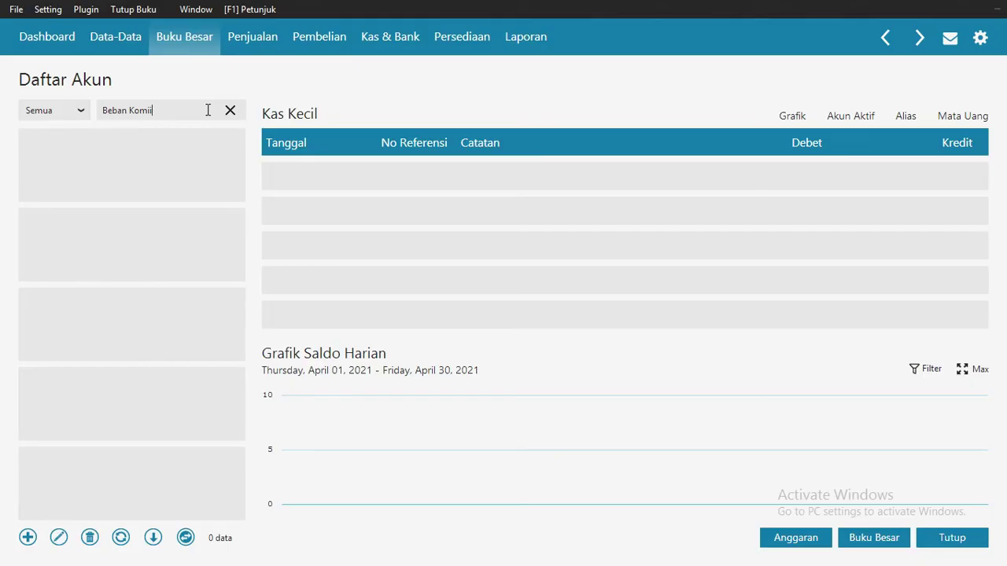
{"action": "type", "text": "si"}
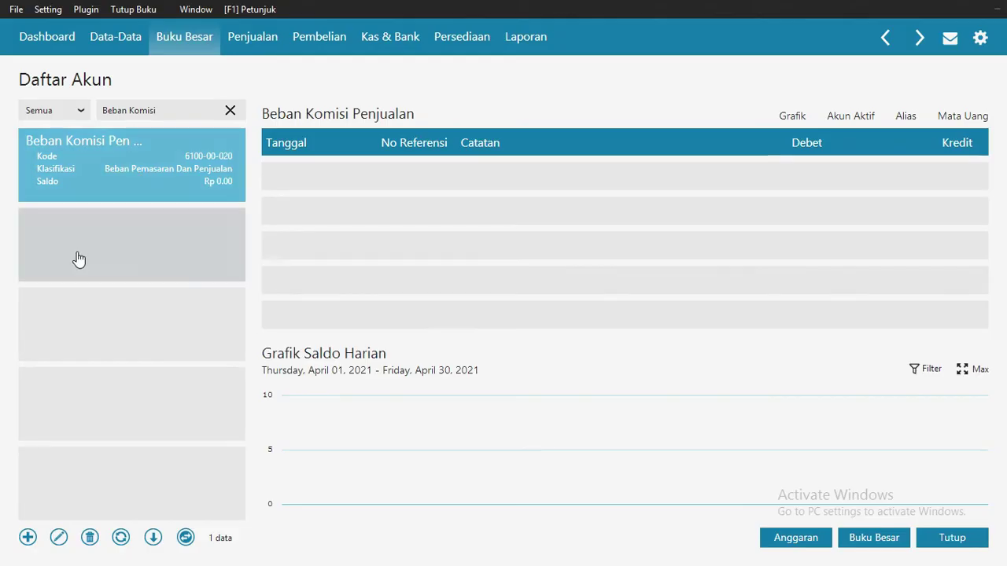
- Rename the account Beban Komisi Penjualan as "Beban Makan dan Minum" and save it
{"action": "left_click", "coordinate": [58, 537]}
{"action": "left_click", "coordinate": [798, 395]}
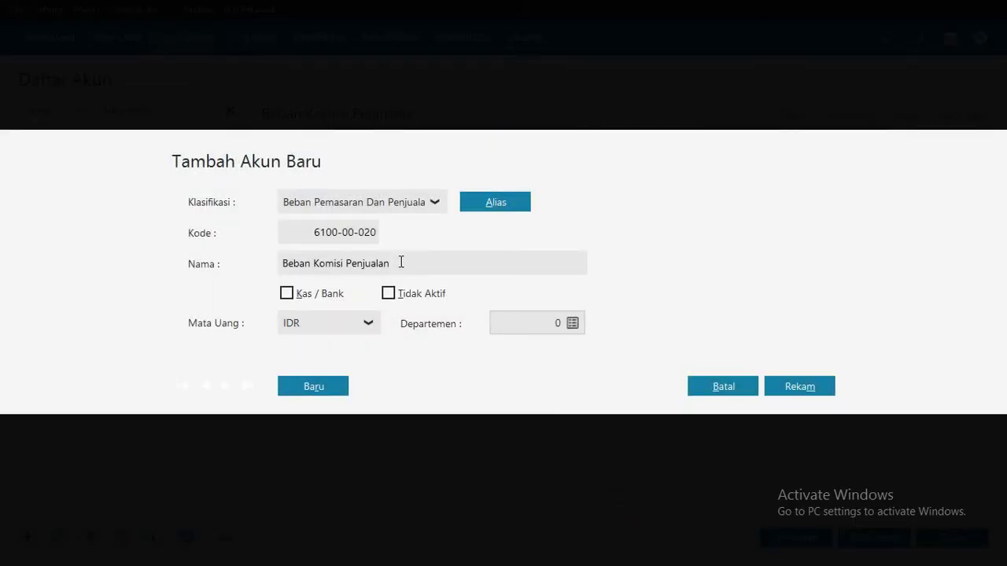
{"action": "triple_click", "coordinate": [401, 265]}
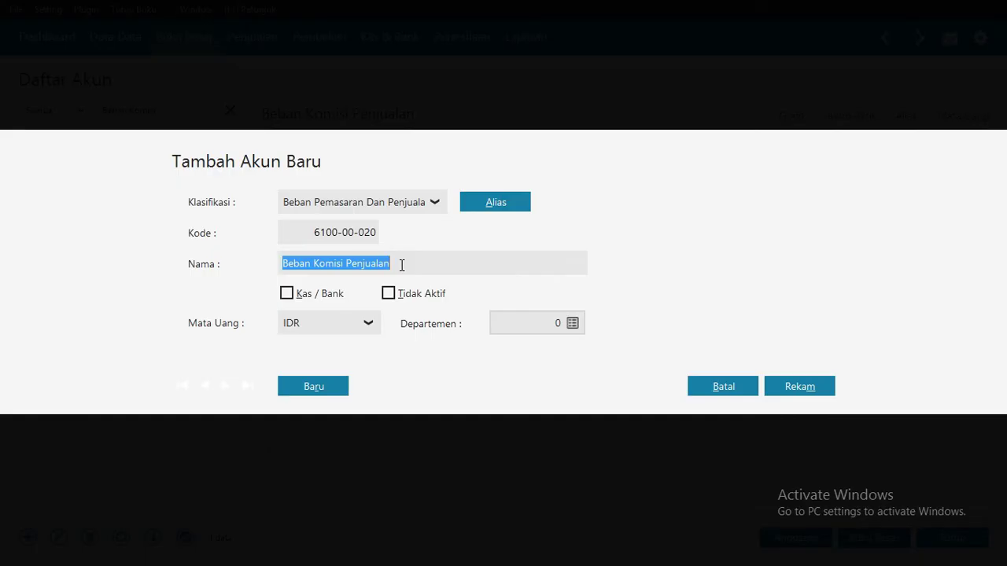
{"action": "type", "text": "Beban "}
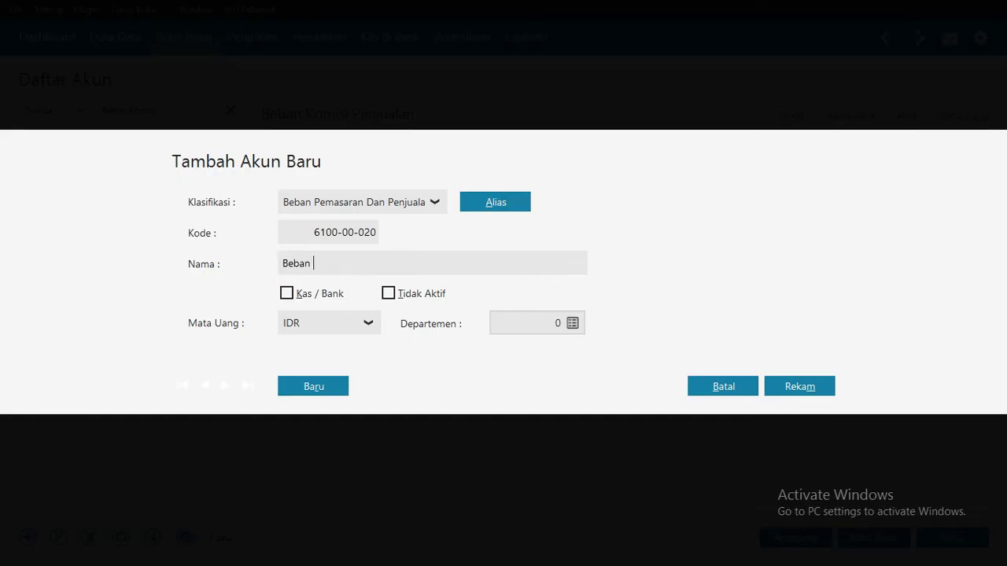
{"action": "type", "text": "Makan dan Minum"}
{"action": "left_click", "coordinate": [793, 389]}
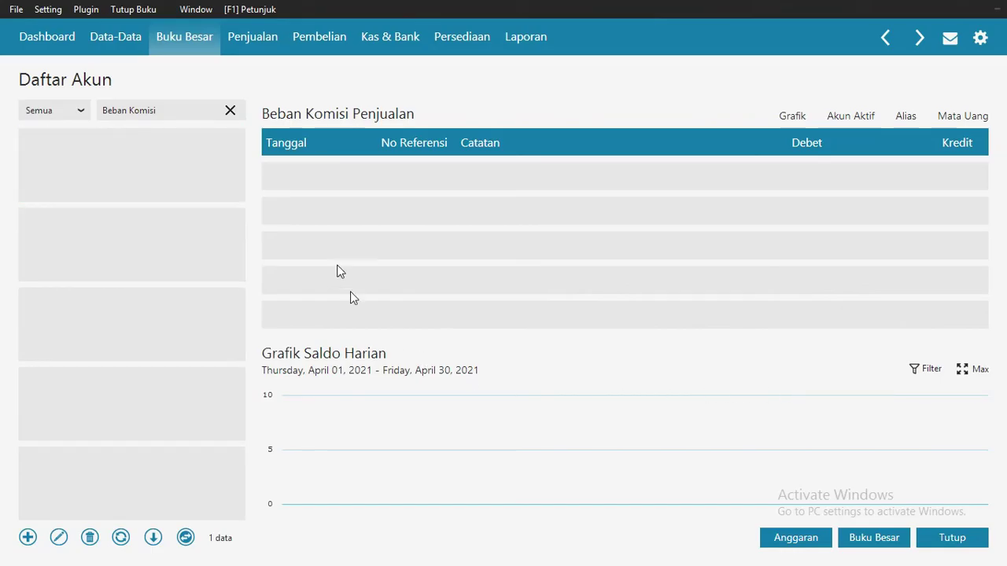
- Search for "Beban Staff", rename the account Beban Staff Ahli & Perizinan as "Beban Transport", save it and close the account list
{"action": "left_click", "coordinate": [230, 111]}
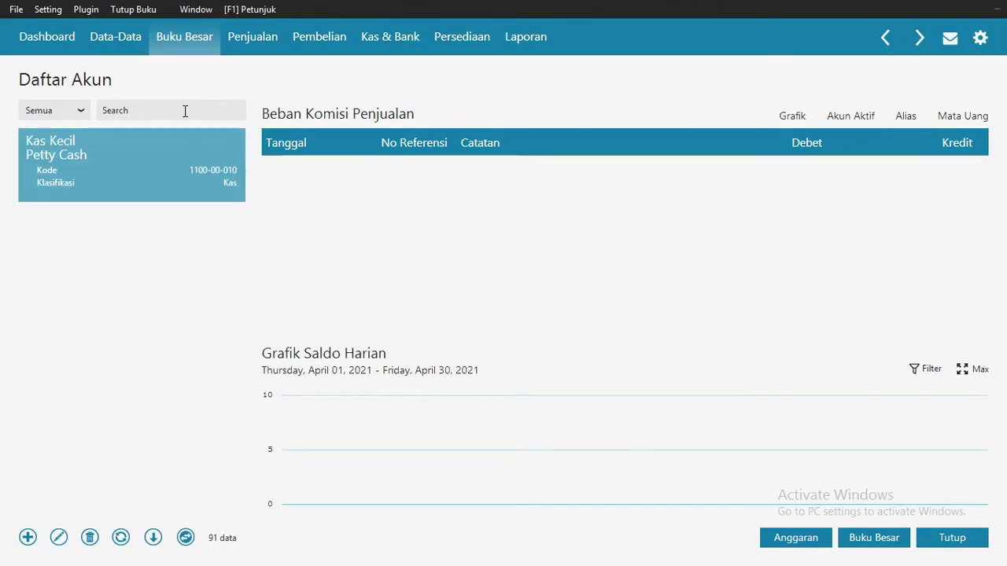
{"action": "left_click", "coordinate": [185, 110]}
{"action": "type", "text": "Beban Staff"}
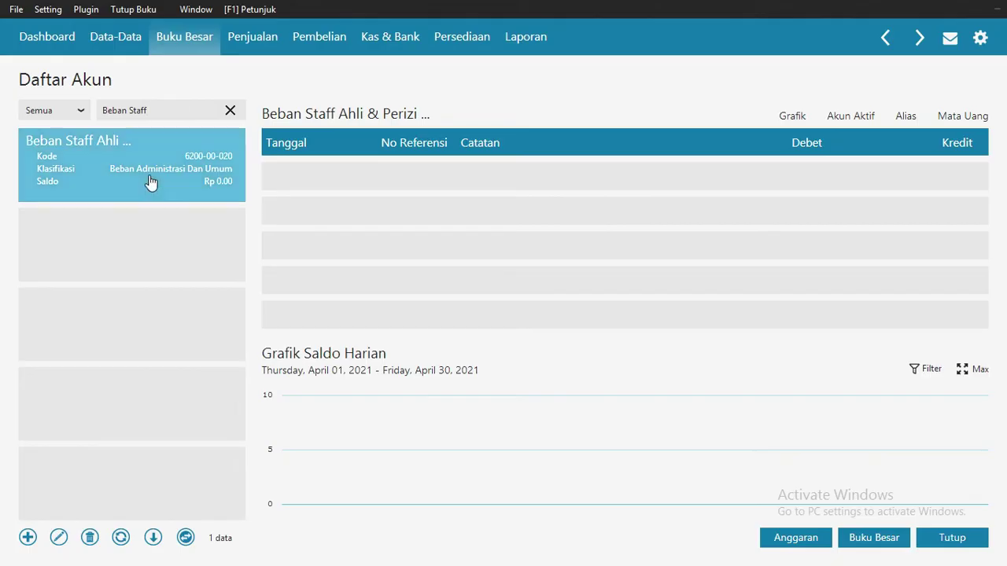
{"action": "left_click", "coordinate": [151, 180]}
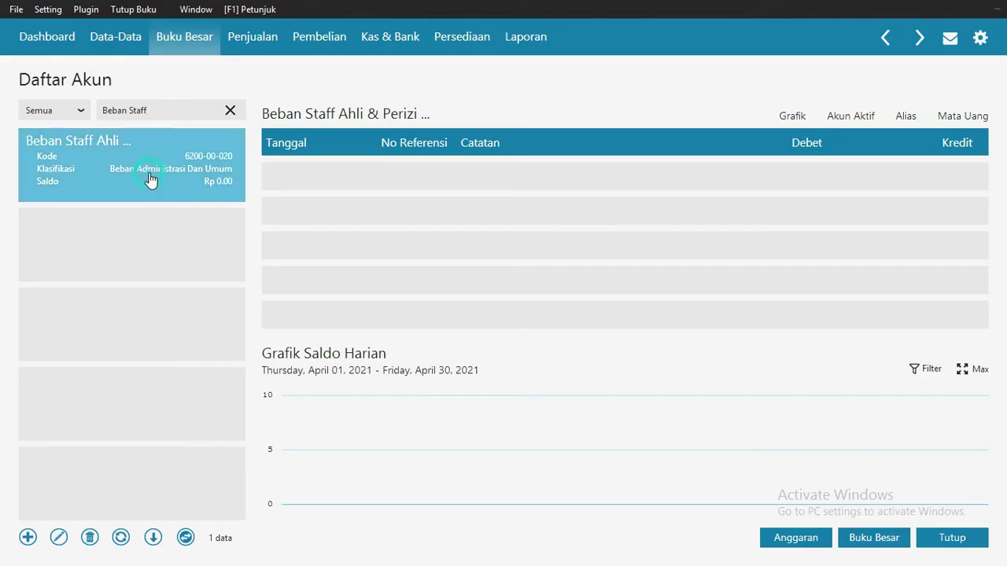
{"action": "left_click", "coordinate": [59, 540]}
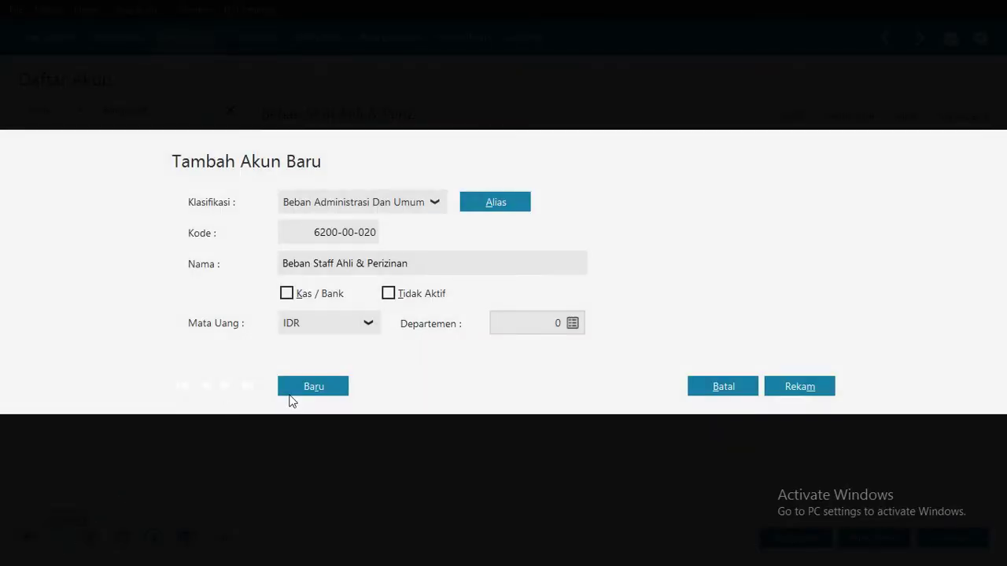
{"action": "triple_click", "coordinate": [454, 260]}
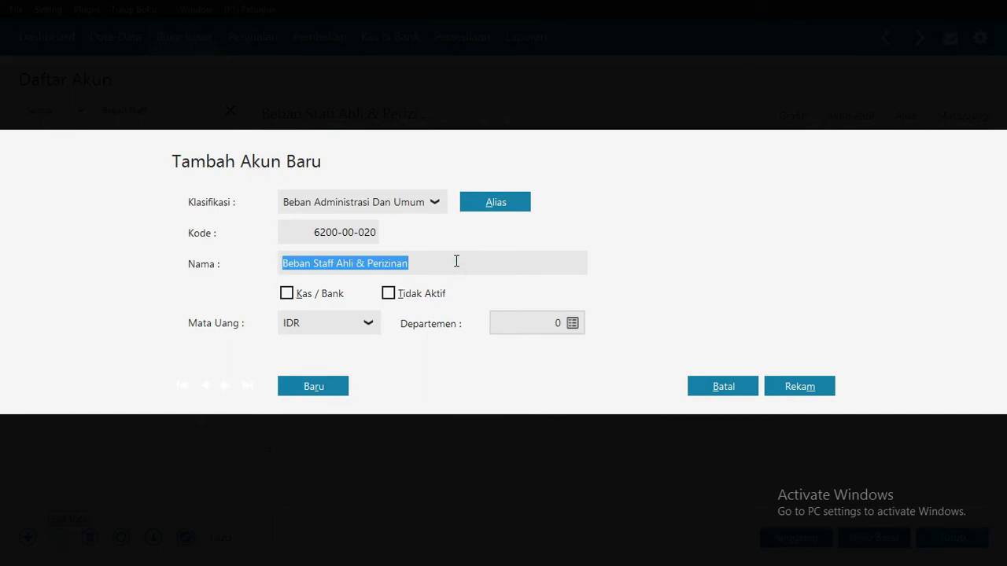
{"action": "type", "text": "Beban Transport"}
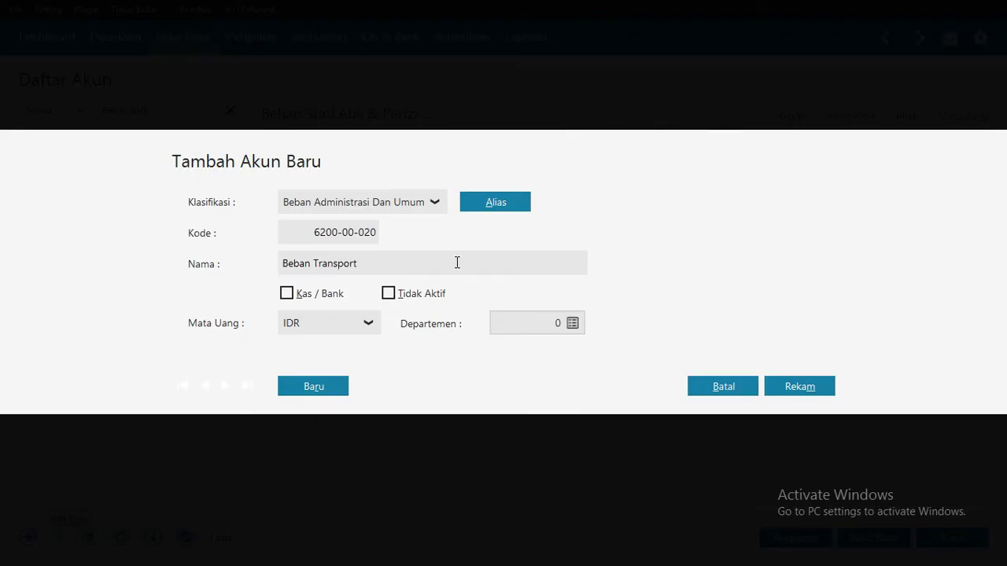
{"action": "left_click", "coordinate": [827, 388]}
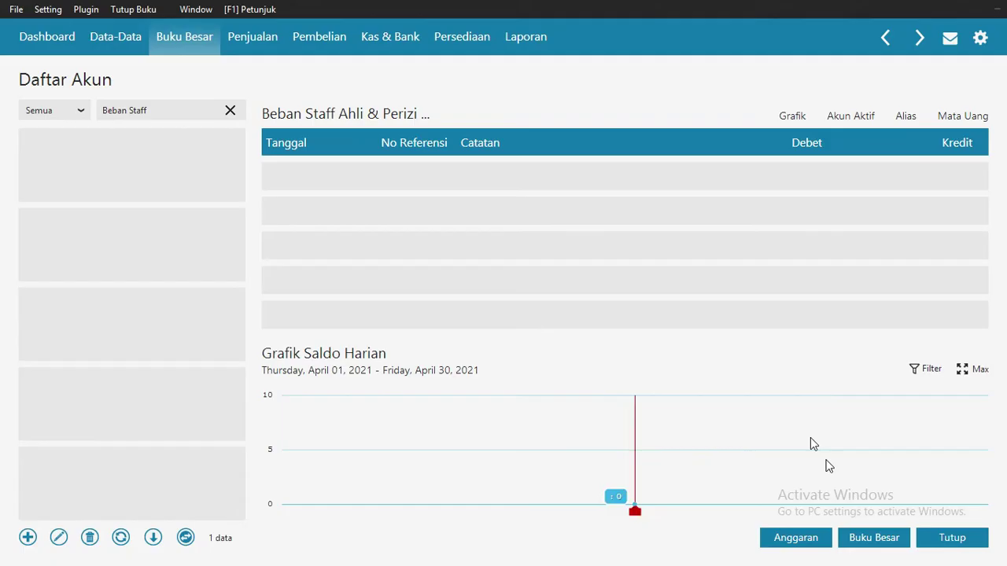
{"action": "left_click", "coordinate": [974, 539]}
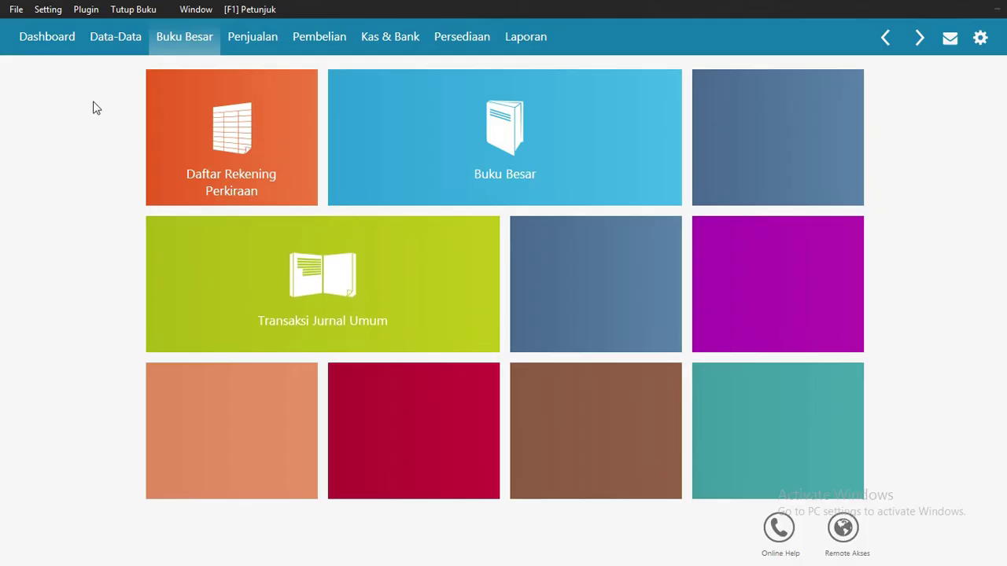
- Open the name and address data and start a new customer record with the company name "SMKN 2 Bismen"
{"action": "left_click", "coordinate": [124, 33]}
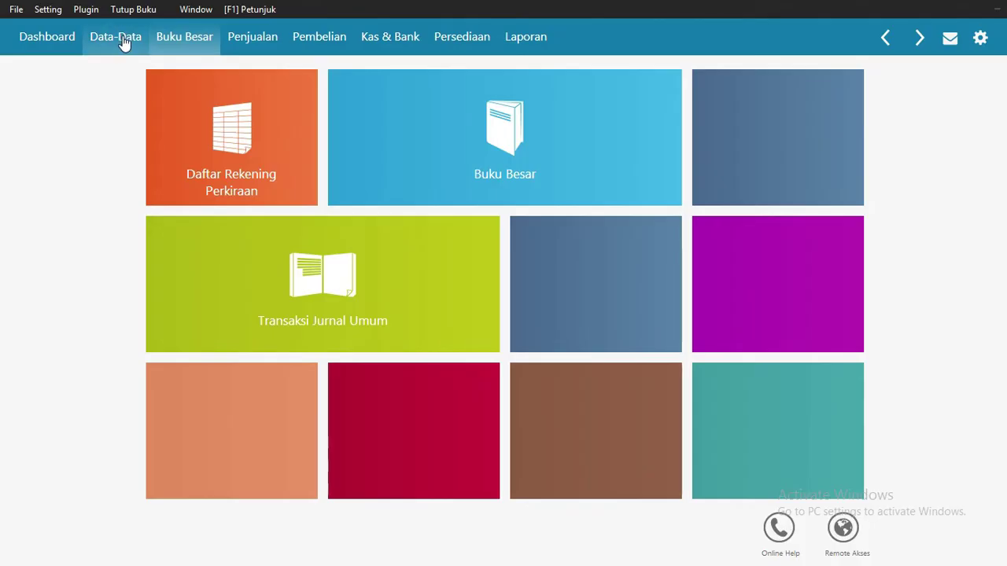
{"action": "left_click", "coordinate": [122, 44]}
{"action": "left_click", "coordinate": [261, 149]}
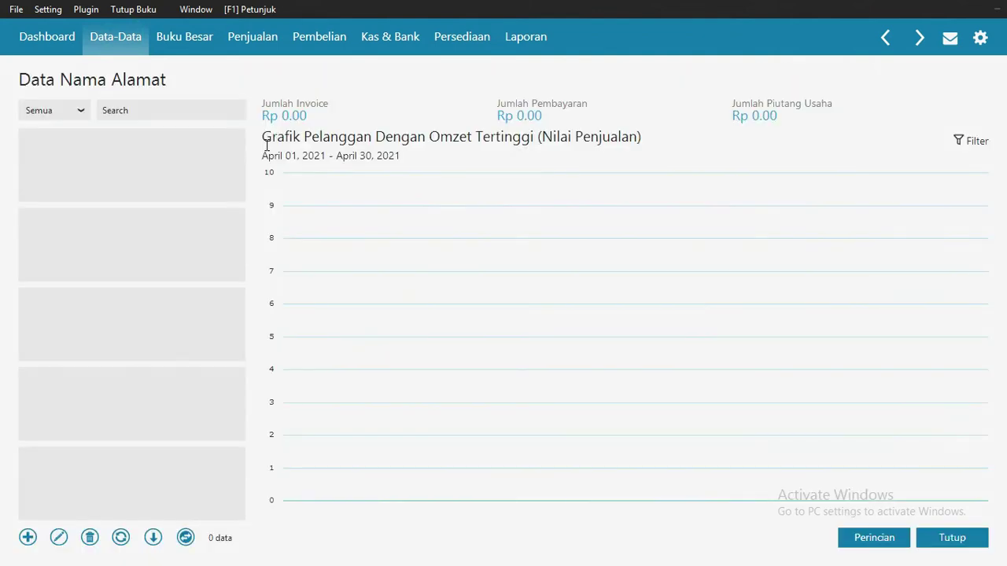
{"action": "left_click", "coordinate": [28, 538]}
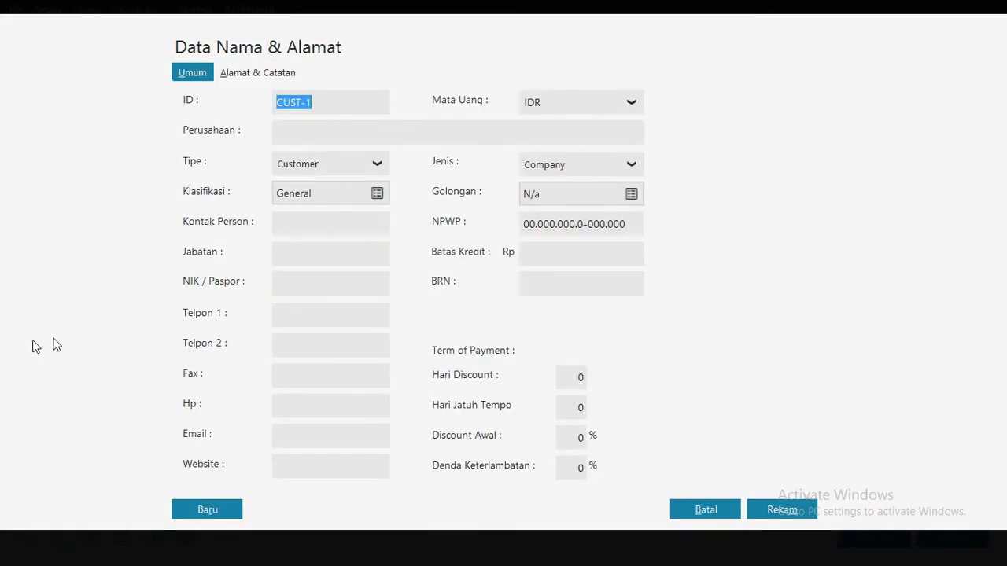
{"action": "left_click", "coordinate": [314, 132]}
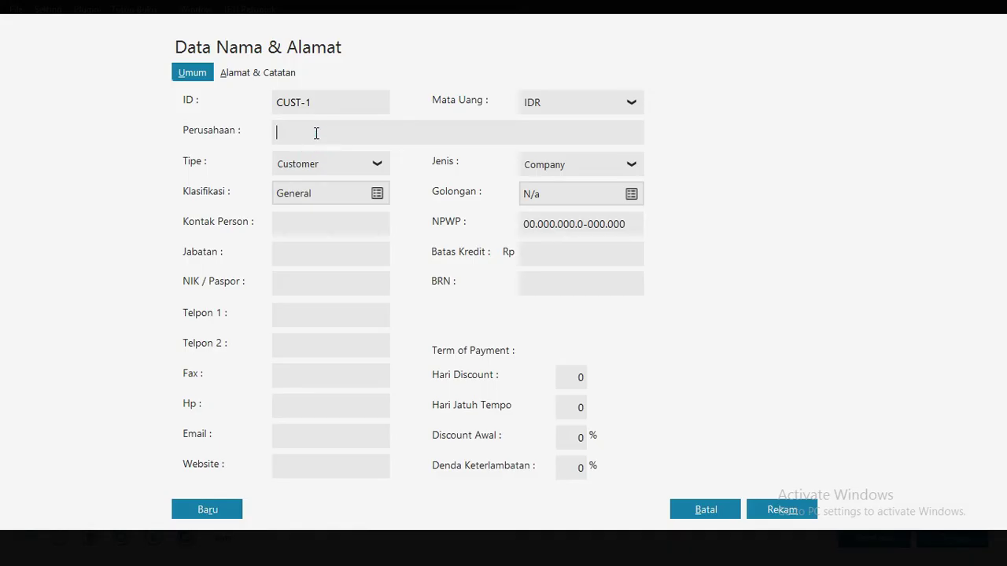
{"action": "type", "text": "SMKN 2 Bismen"}
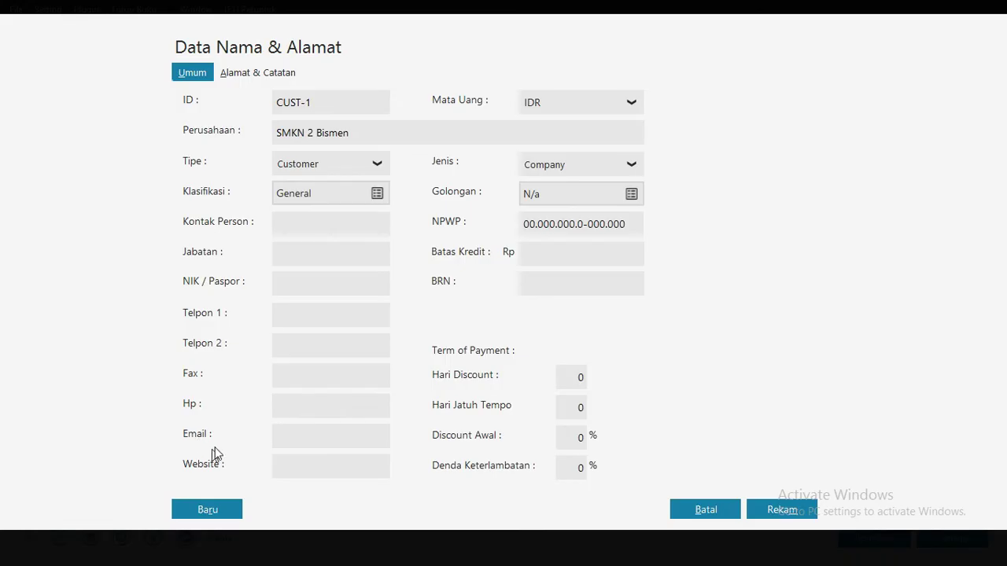
- Add another customer with the company name "Pelanggan Tunai", save it without completing NPWP / NIK and close the customer list
{"action": "left_click", "coordinate": [197, 513]}
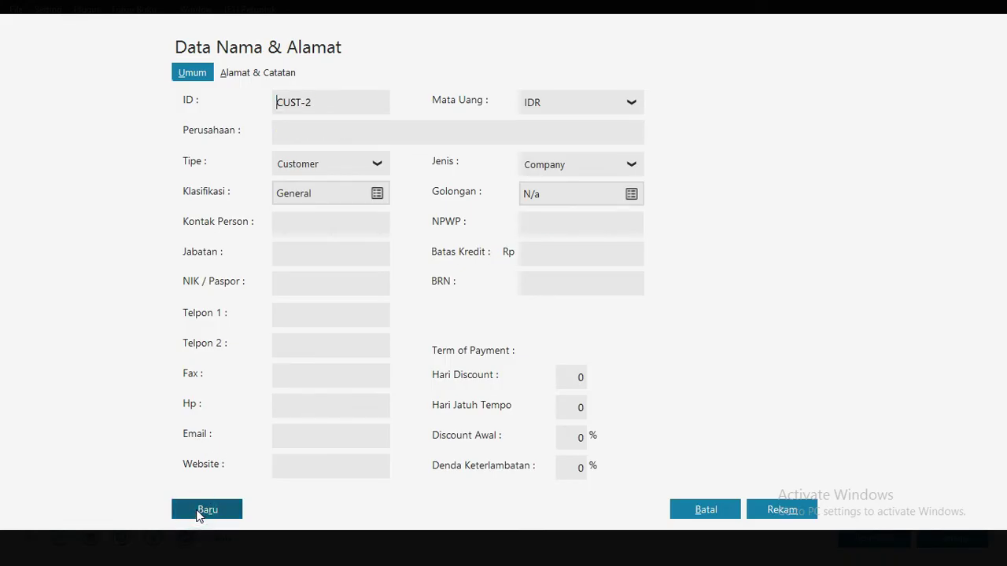
{"action": "left_click", "coordinate": [312, 133]}
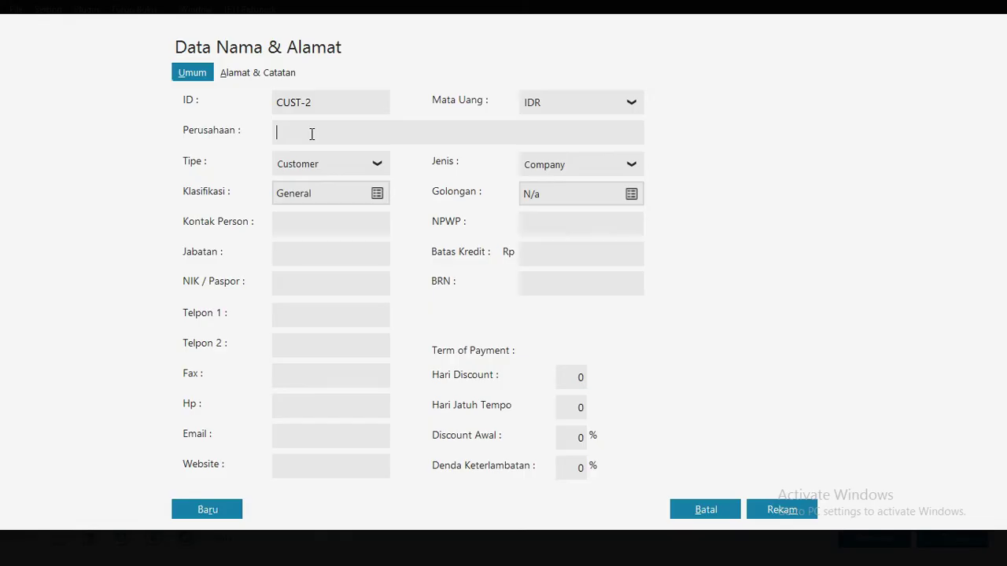
{"action": "type", "text": "Pelanggan Tunai"}
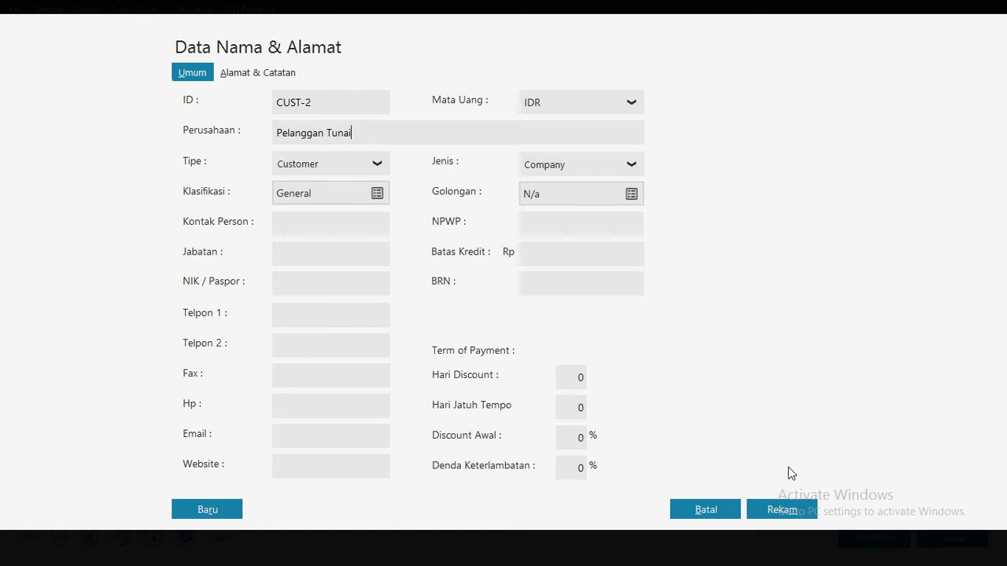
{"action": "left_click", "coordinate": [782, 508]}
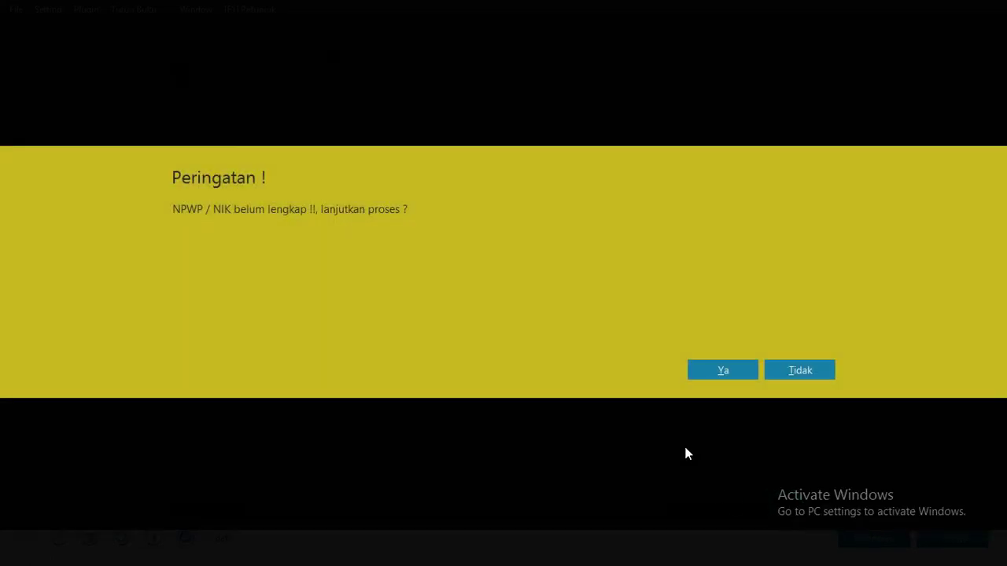
{"action": "left_click", "coordinate": [722, 377]}
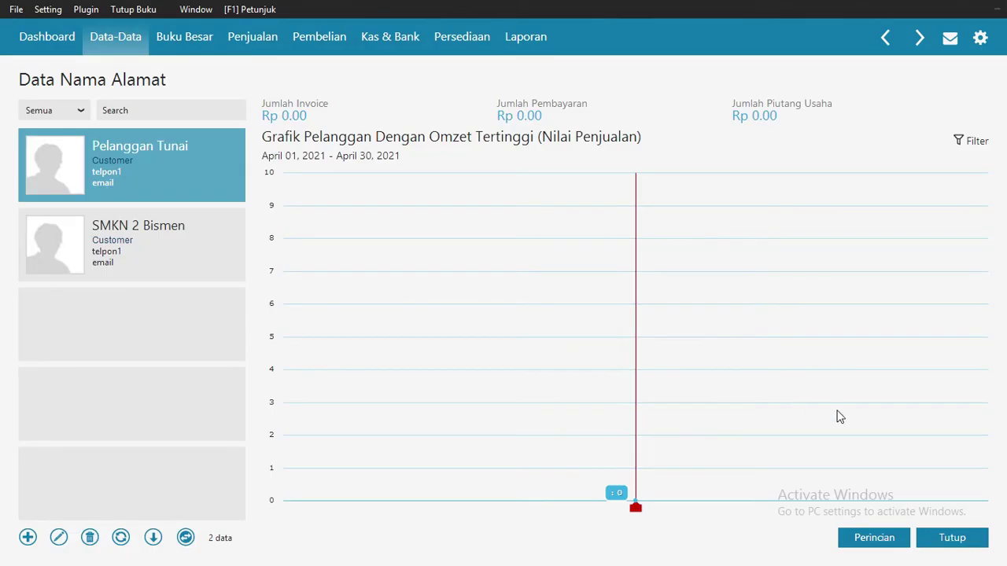
{"action": "left_click", "coordinate": [944, 541]}
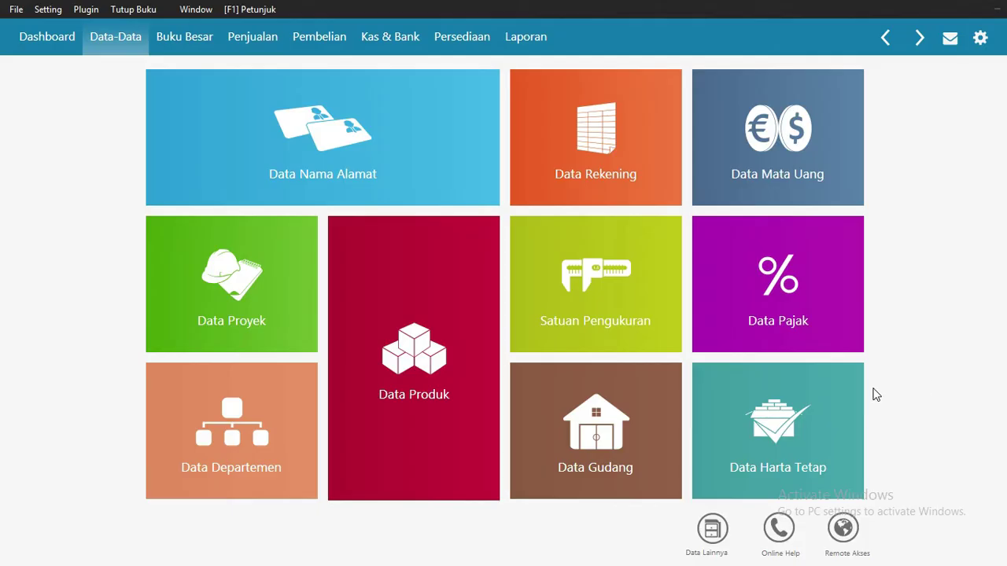
- Open the fixed asset data and start a new asset named "Bangunan" in the group Gedung
{"action": "left_click", "coordinate": [754, 405]}
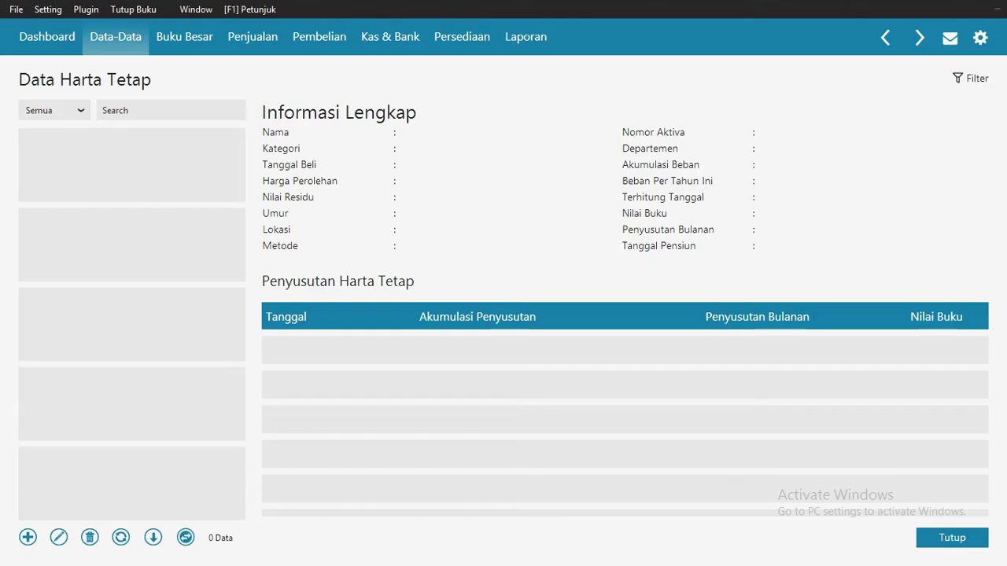
{"action": "left_click", "coordinate": [26, 538]}
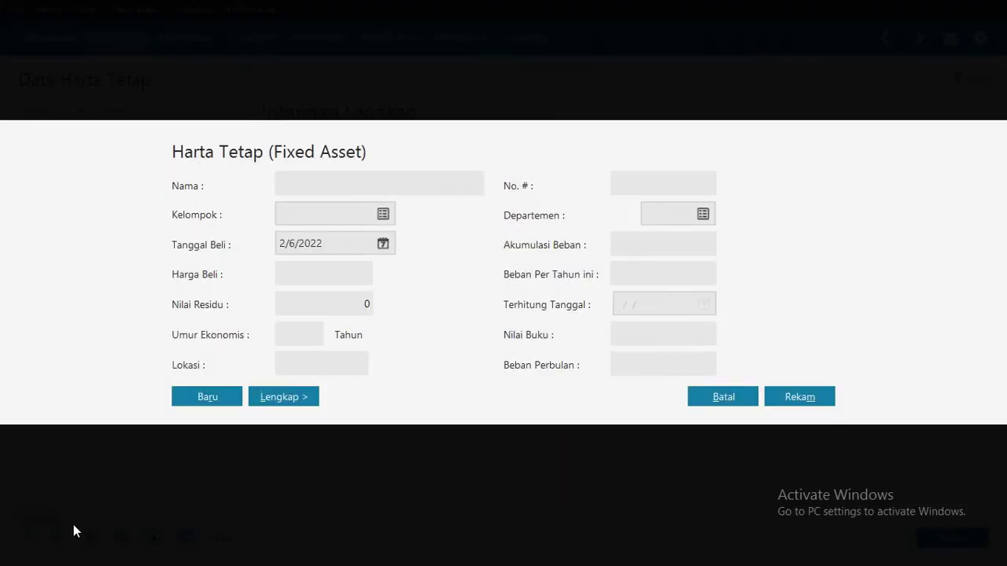
{"action": "left_click", "coordinate": [287, 190]}
{"action": "type", "text": "Bangunan"}
{"action": "left_click", "coordinate": [383, 215]}
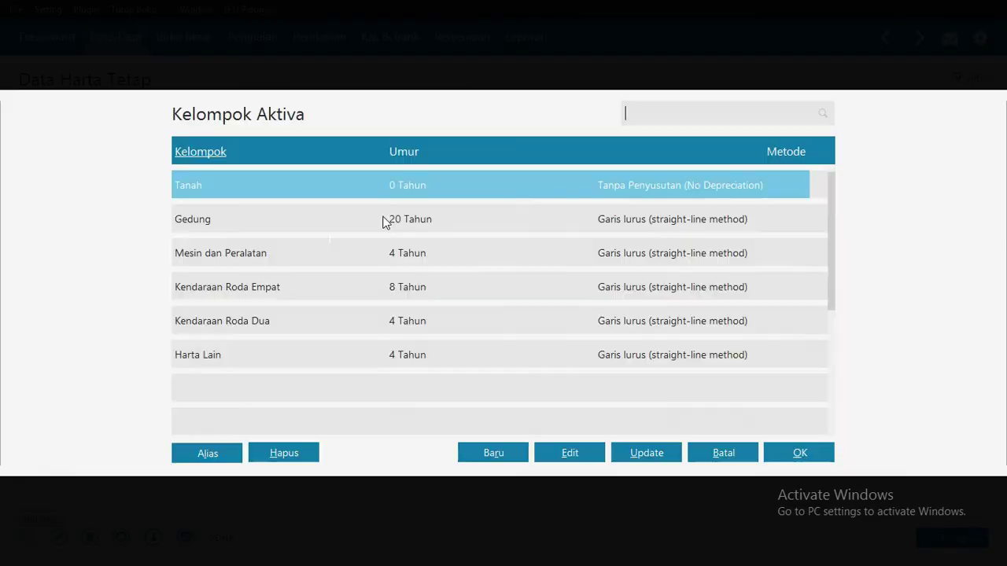
{"action": "left_click", "coordinate": [314, 236]}
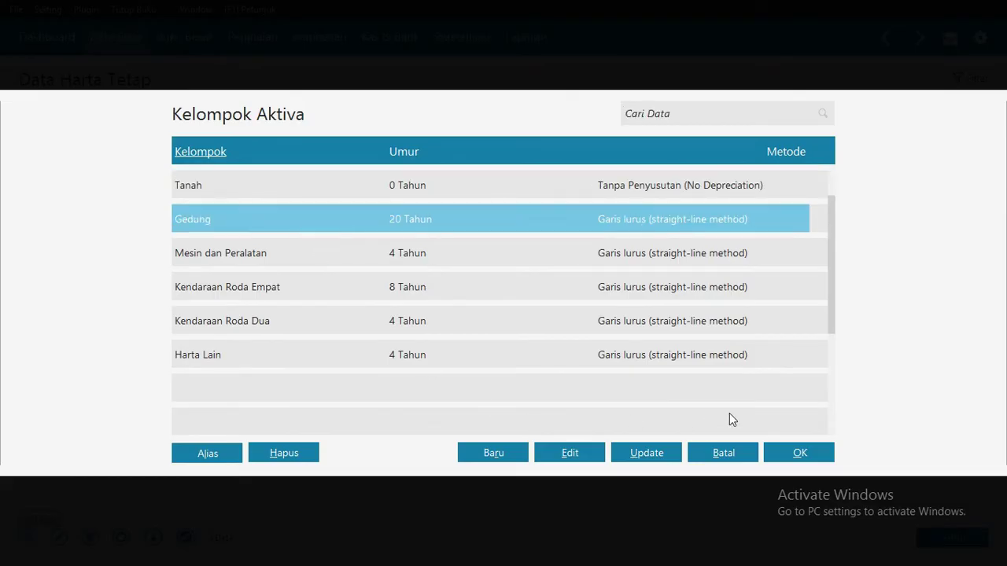
{"action": "left_click", "coordinate": [791, 462]}
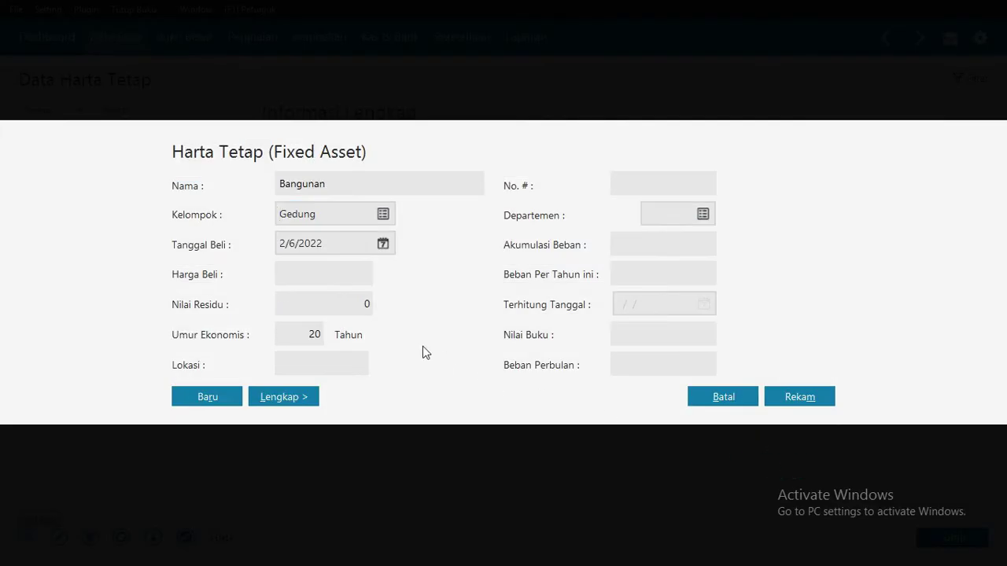
- Set Bangunan's purchase date to 4/1/2021 and its purchase price to 430902000, save it and start another fixed asset
{"action": "left_click", "coordinate": [380, 247]}
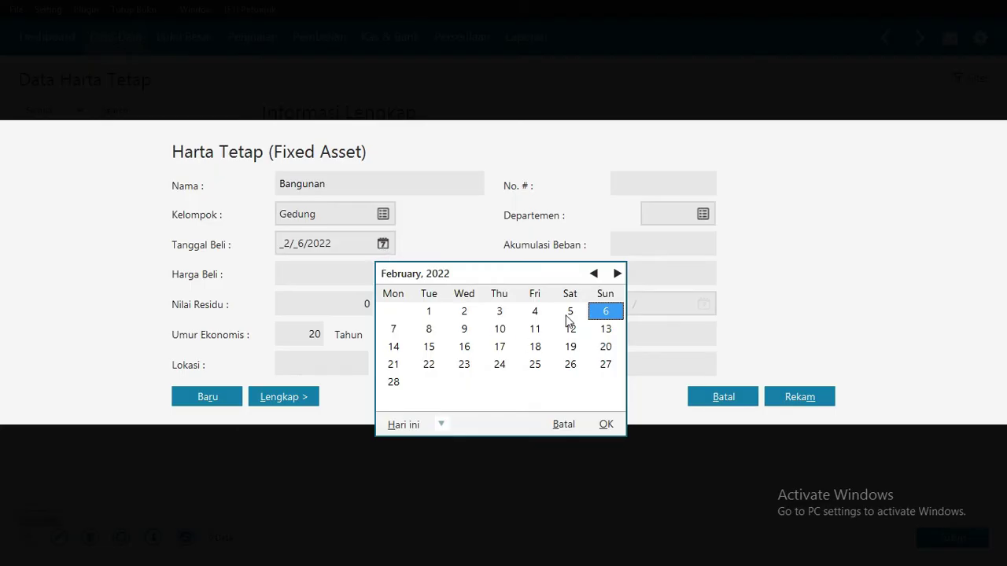
{"action": "left_click", "coordinate": [442, 425]}
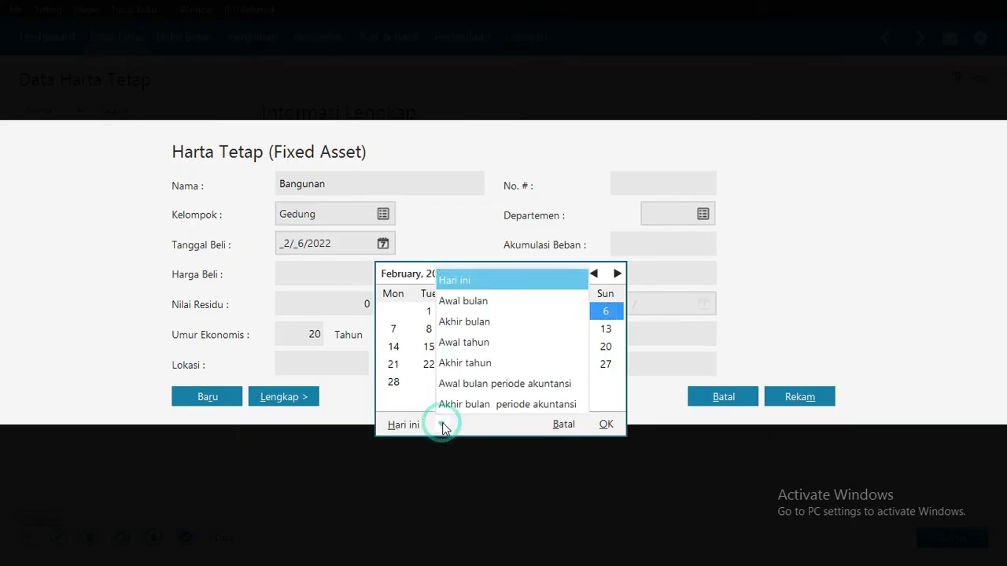
{"action": "left_click", "coordinate": [480, 387]}
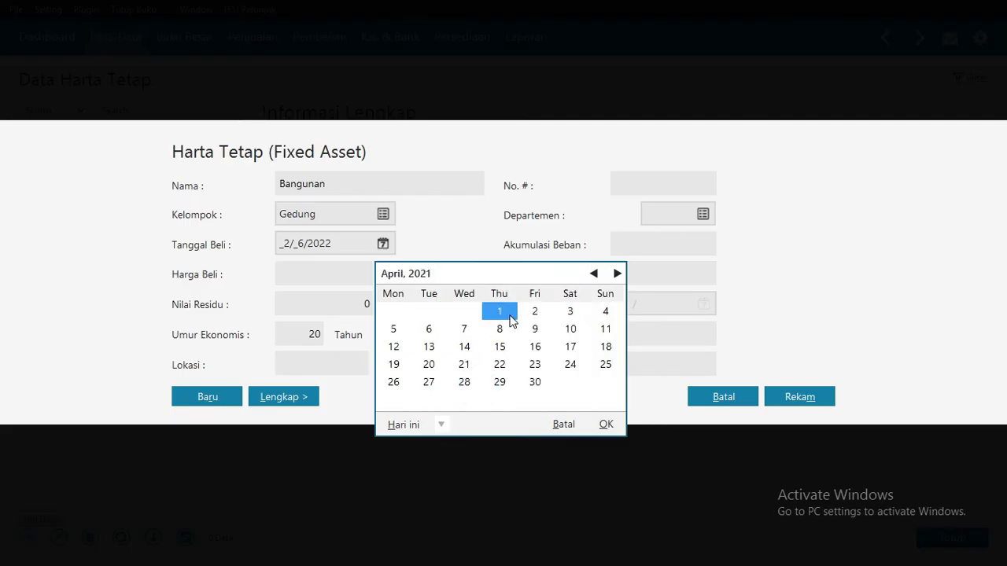
{"action": "left_click", "coordinate": [605, 425]}
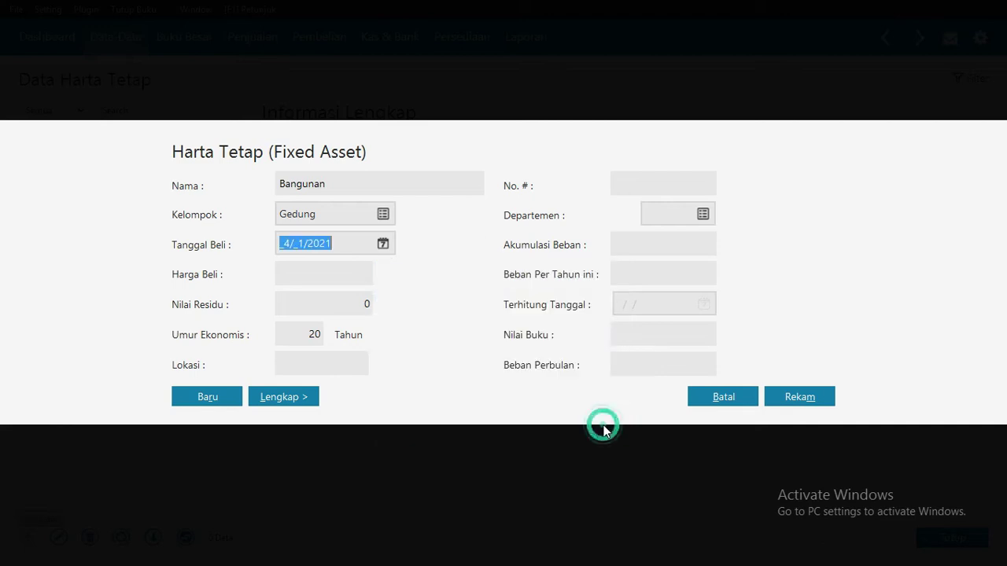
{"action": "left_click", "coordinate": [312, 273]}
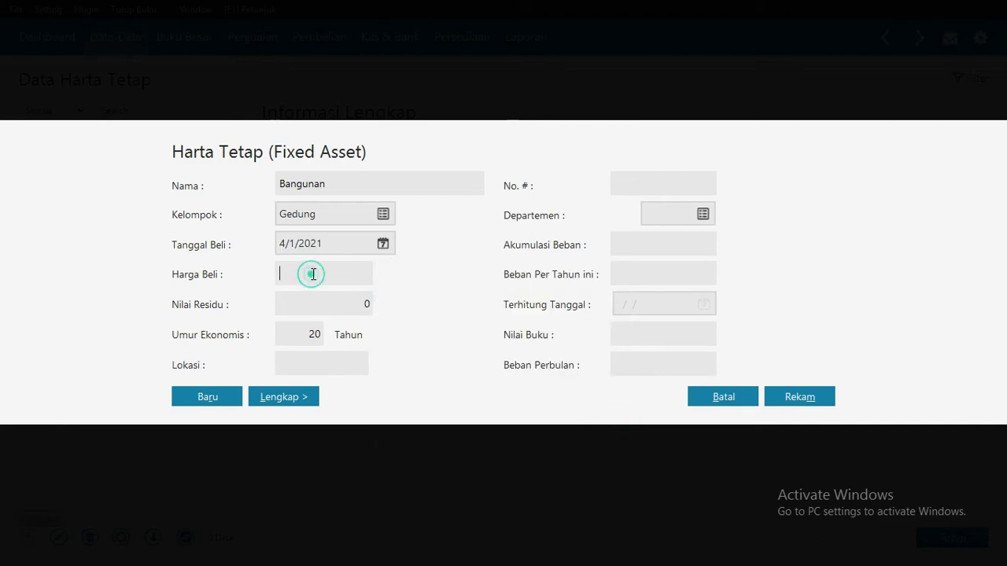
{"action": "type", "text": "430902000"}
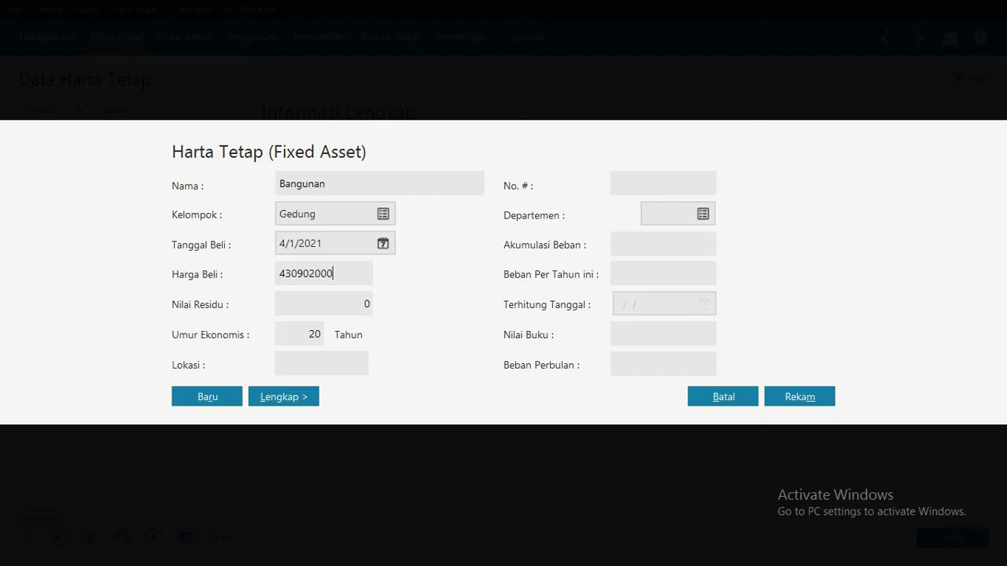
{"action": "left_click", "coordinate": [307, 306]}
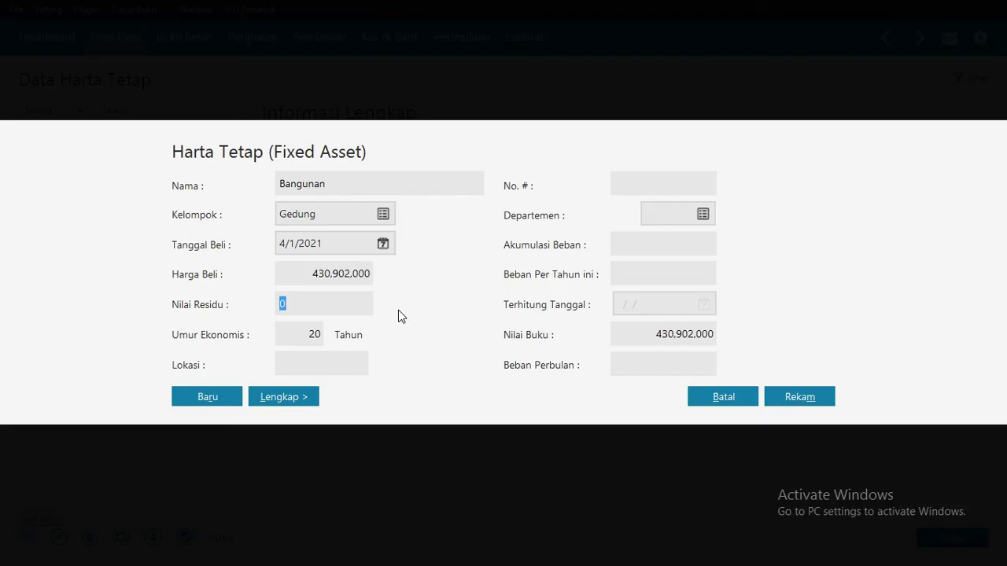
{"action": "left_click", "coordinate": [221, 403]}
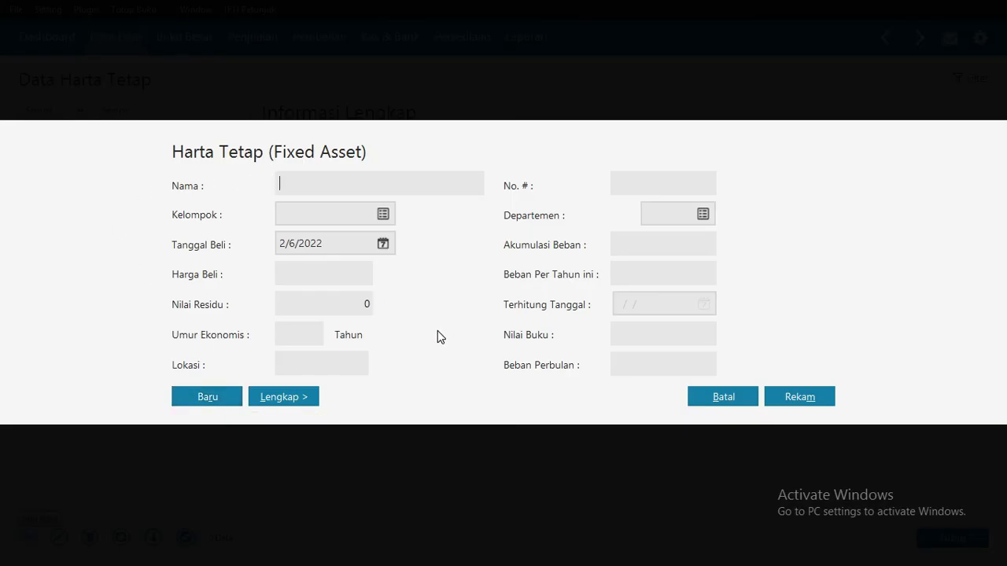
- Name the new fixed asset "Peralatan" and assign it to the group Mesin dan Peralatan
{"action": "type", "text": "Peralatan"}
{"action": "left_click", "coordinate": [383, 215]}
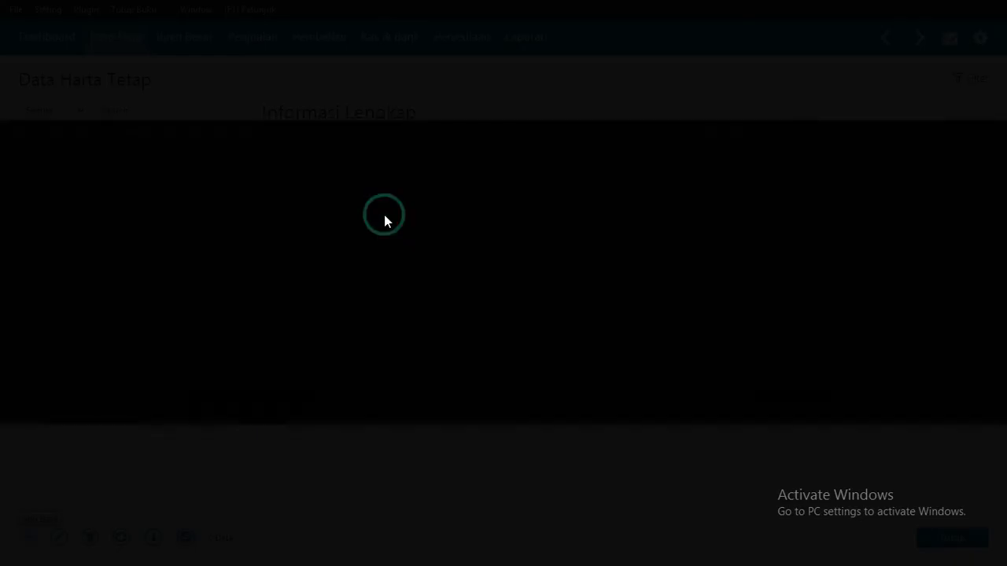
{"action": "left_click", "coordinate": [379, 251]}
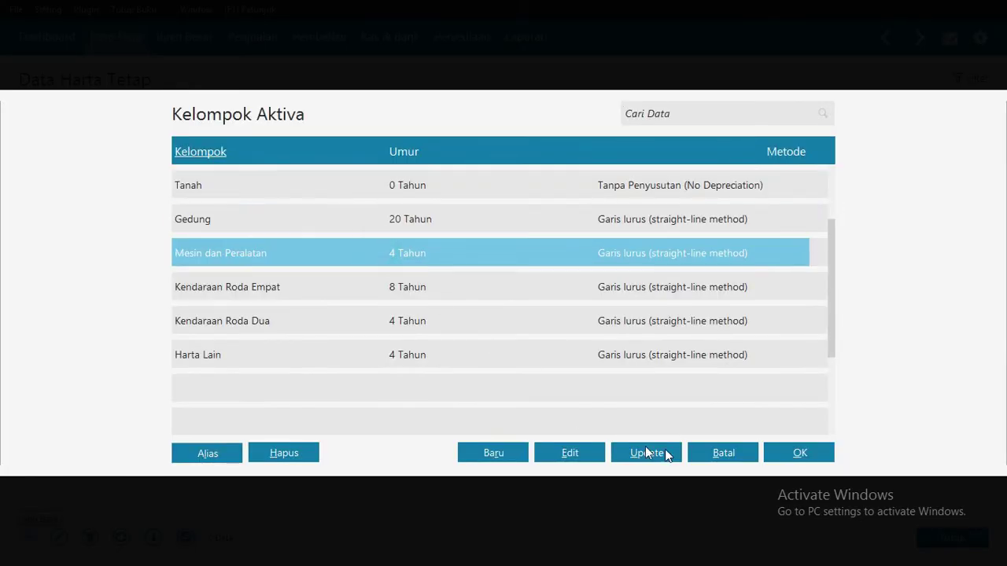
{"action": "left_click", "coordinate": [777, 451]}
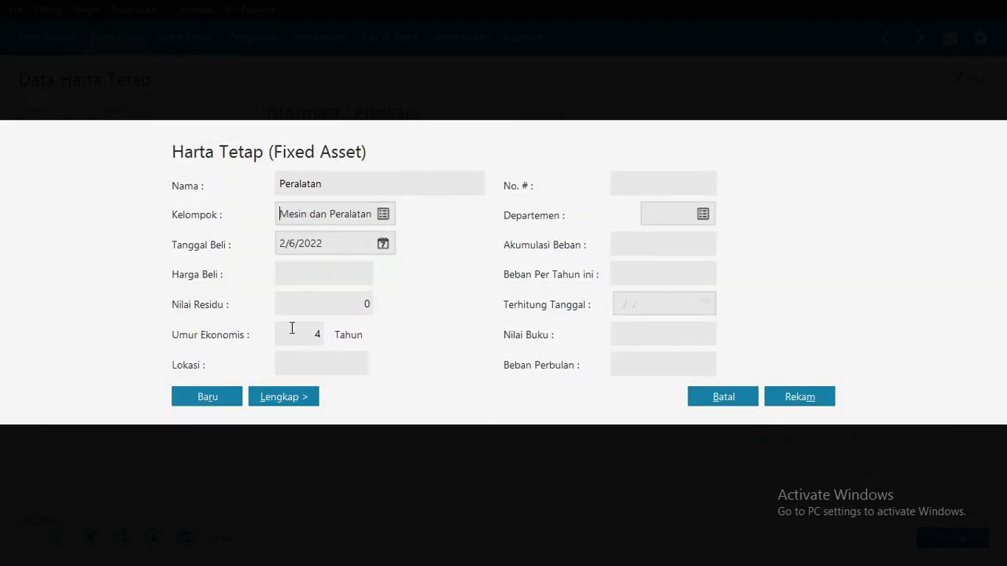
- Set Peralatan's purchase date to 4/1/2021 and its purchase price to 84054000, save it and close the fixed asset list
{"action": "left_click", "coordinate": [382, 245]}
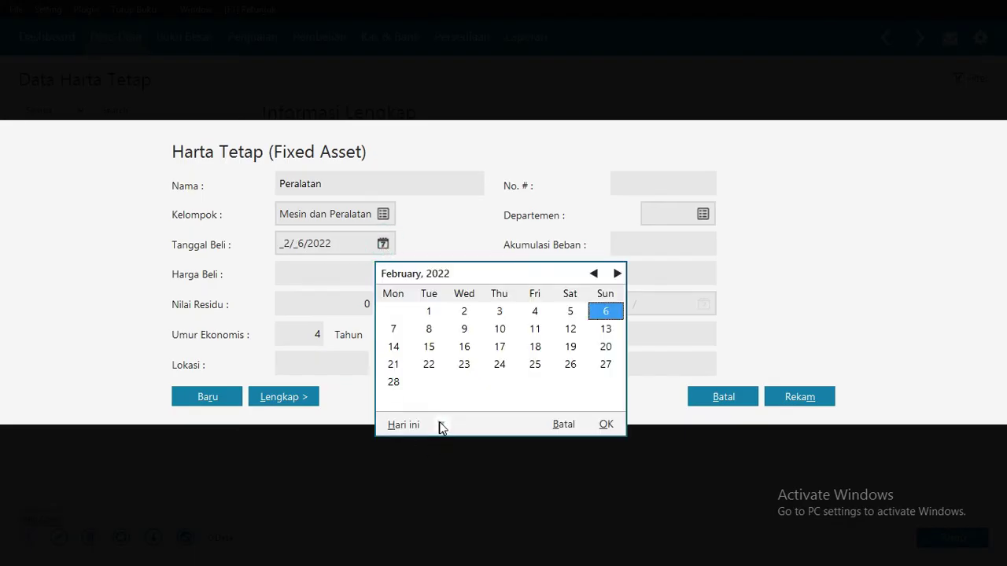
{"action": "left_click", "coordinate": [441, 424]}
{"action": "left_click", "coordinate": [465, 393]}
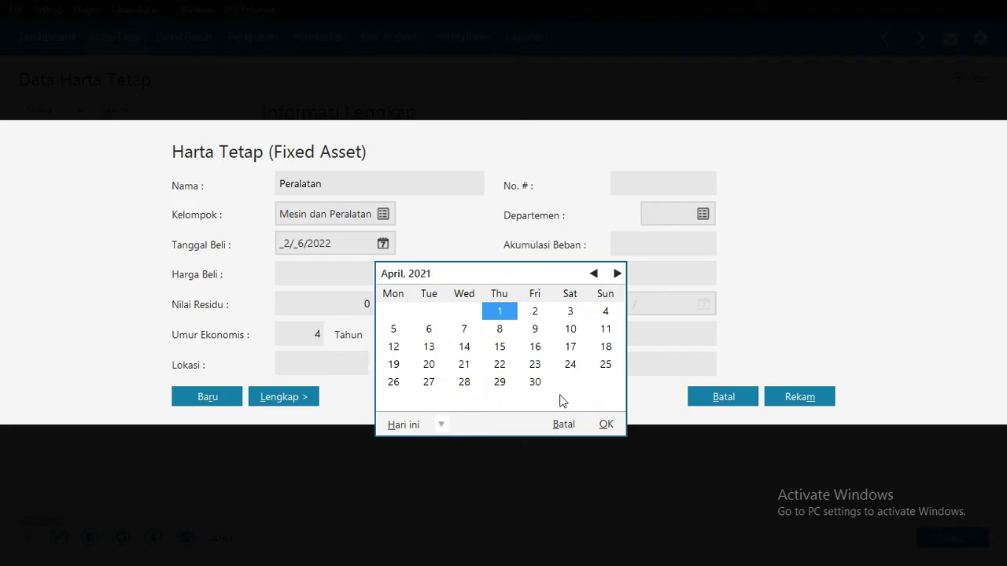
{"action": "left_click", "coordinate": [606, 425]}
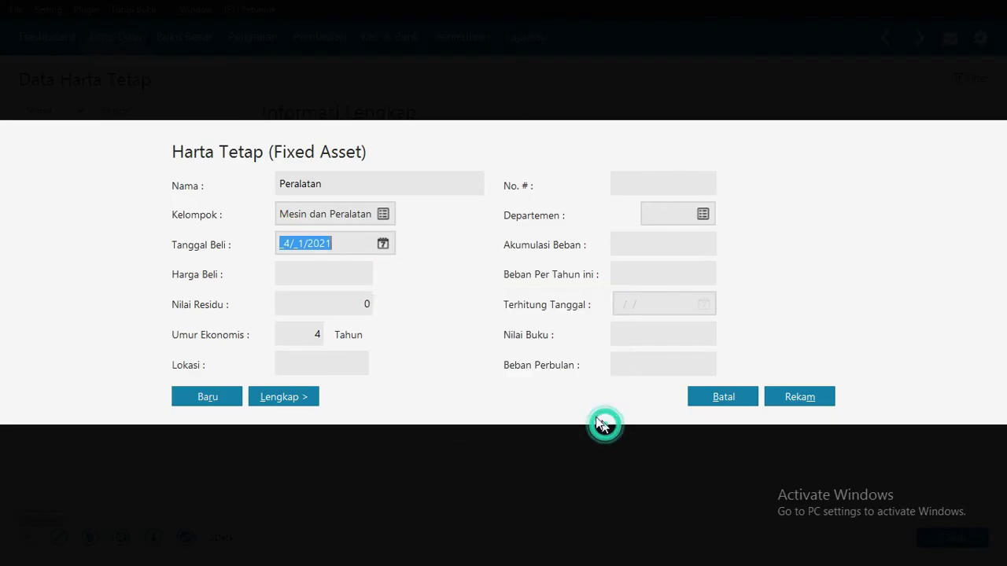
{"action": "left_click", "coordinate": [336, 272]}
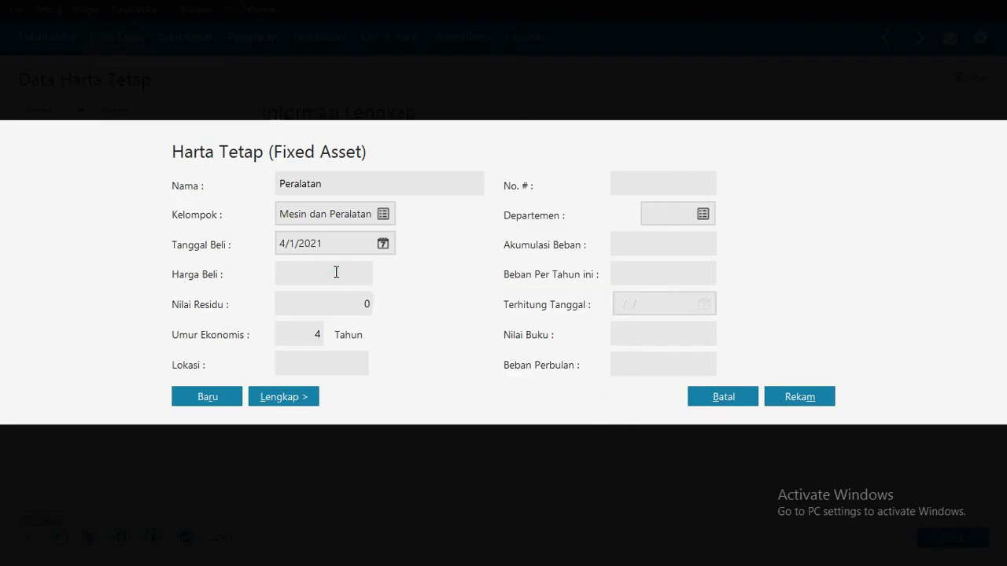
{"action": "type", "text": "84054000"}
{"action": "left_click", "coordinate": [304, 309]}
{"action": "left_click", "coordinate": [813, 399]}
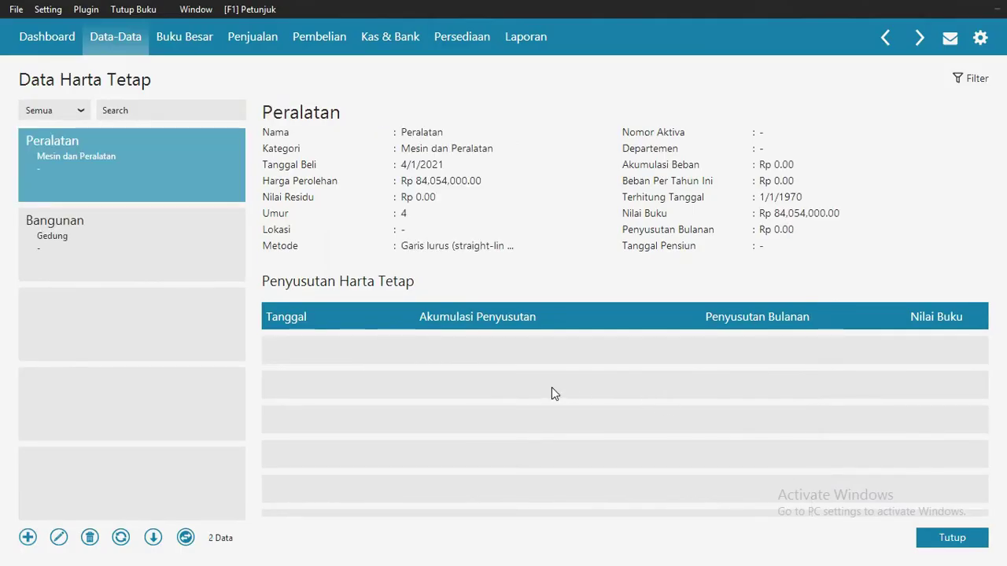
{"action": "left_click", "coordinate": [944, 546]}
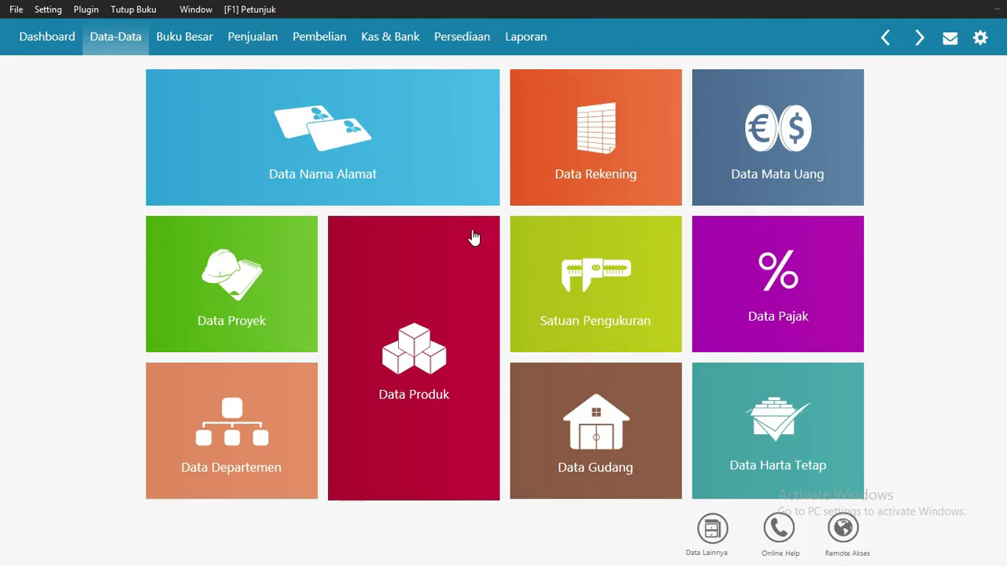
- Open the account opening balances (Saldo Awal Akun) and enter 300000 for the account Kas
{"action": "left_click", "coordinate": [49, 12]}
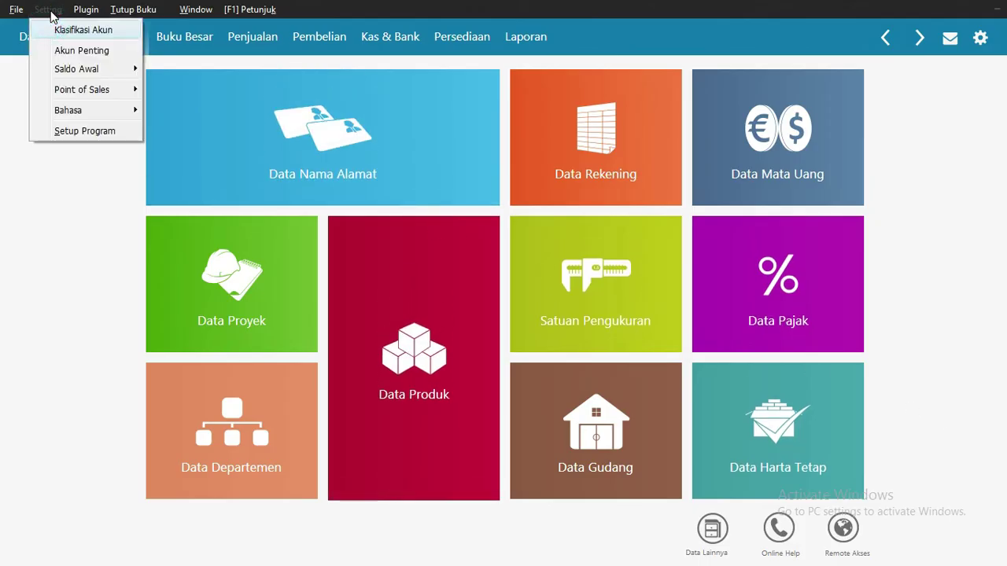
{"action": "mouse_move", "coordinate": [92, 73]}
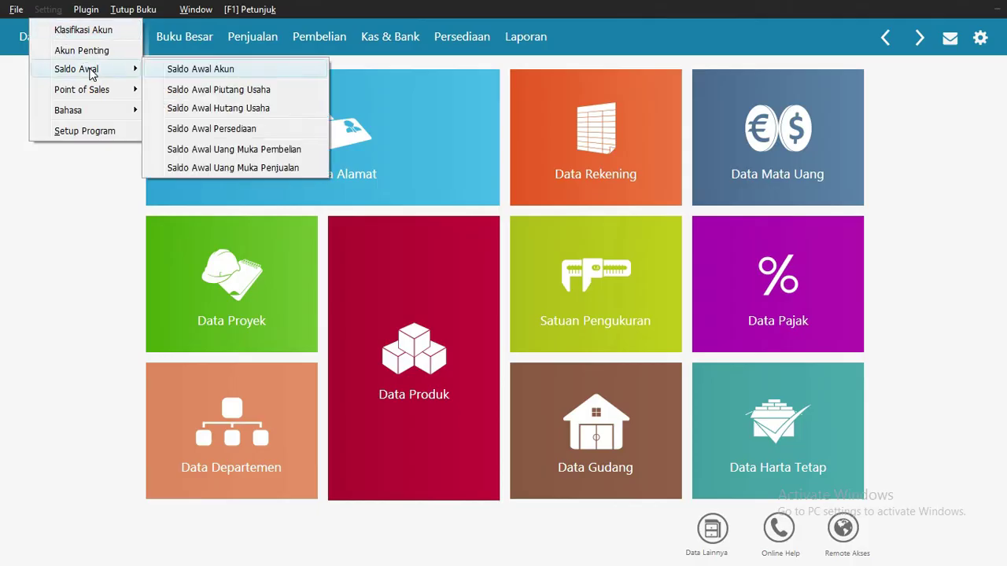
{"action": "left_click", "coordinate": [163, 70]}
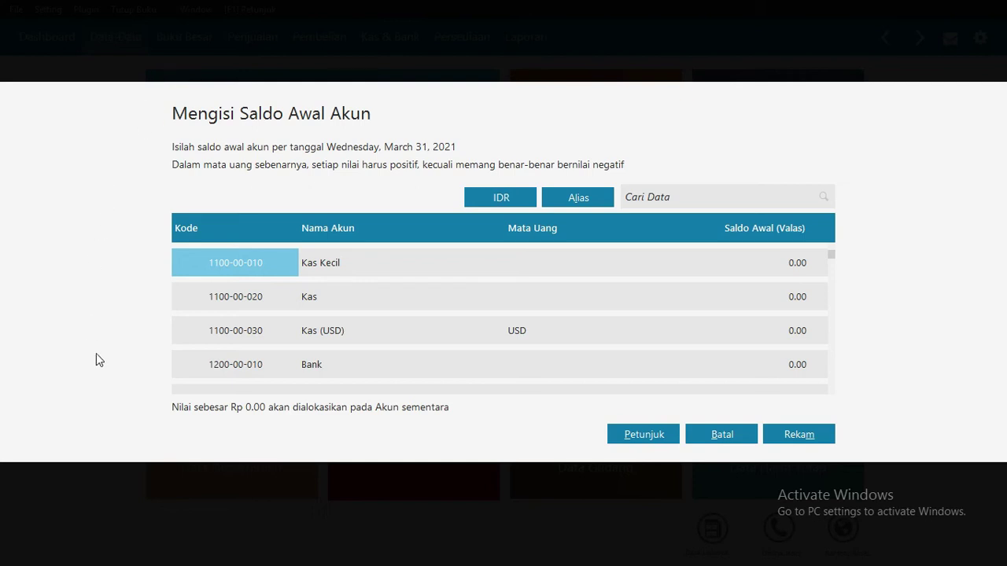
{"action": "left_click", "coordinate": [797, 299]}
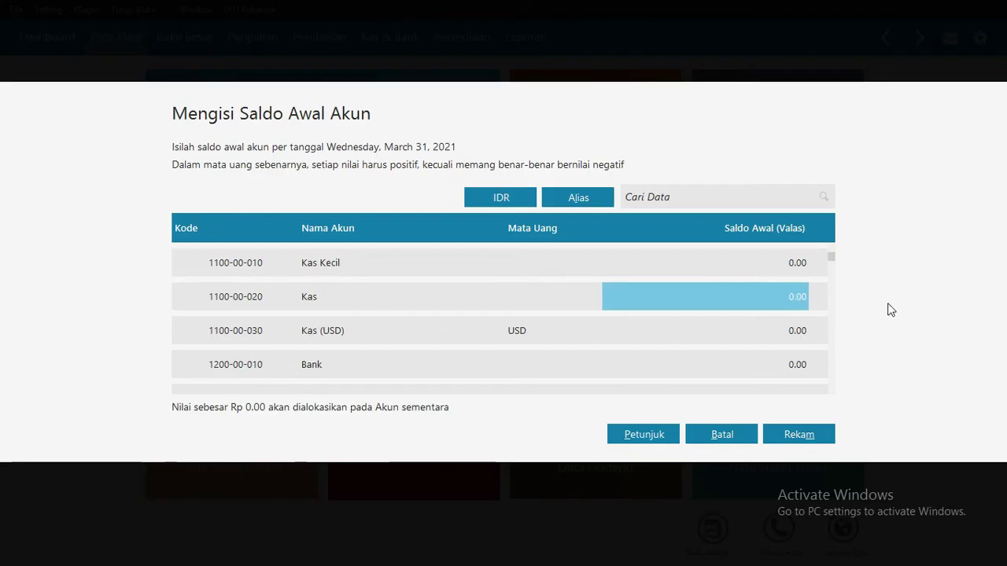
{"action": "type", "text": "300000"}
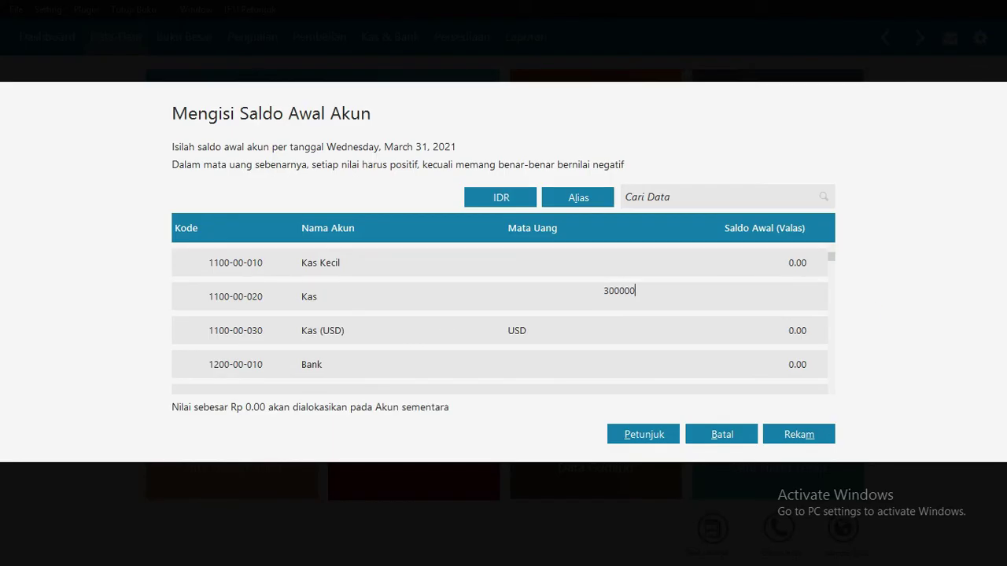
{"action": "key", "text": "Return"}
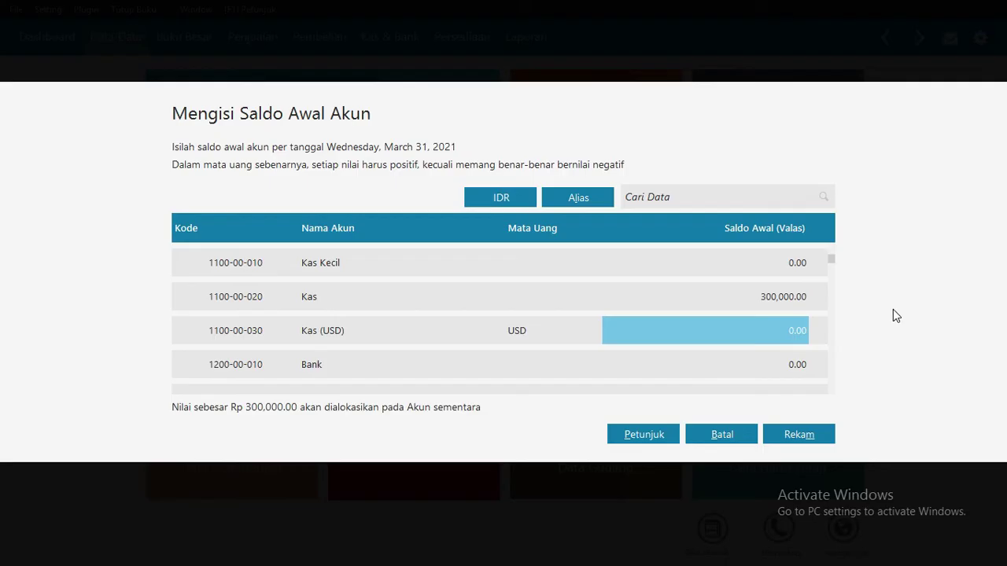
- Enter an opening balance of 2120000 for the account Perlengkapan
{"action": "left_click", "coordinate": [605, 391]}
{"action": "key", "text": "Down"}
{"action": "key", "text": "Down"}
{"action": "key", "text": "Down"}
{"action": "key", "text": "Down"}
{"action": "key", "text": "Down"}
{"action": "key", "text": "Down"}
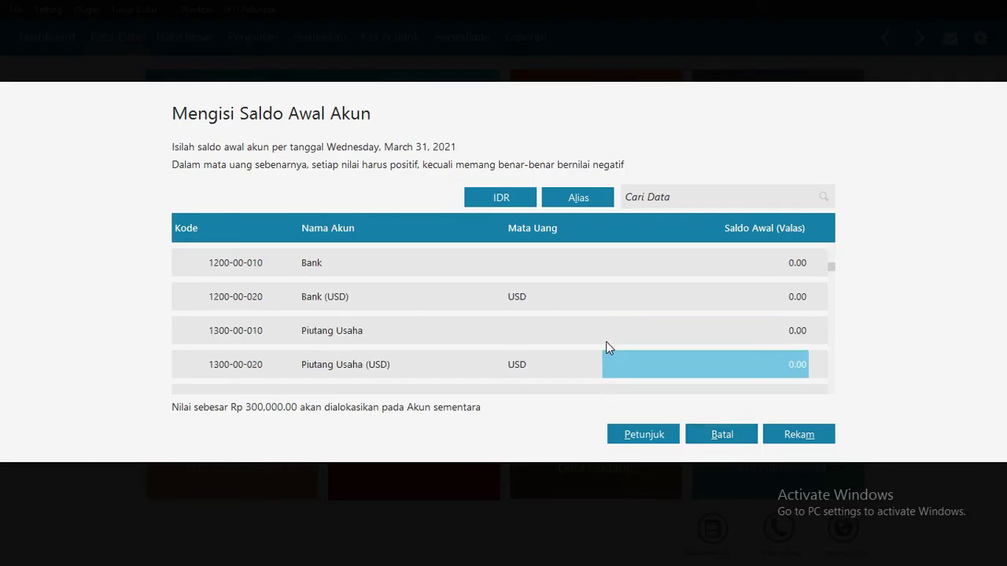
{"action": "key", "text": "Down"}
{"action": "key", "text": "Down"}
{"action": "key", "text": "Down"}
{"action": "key", "text": "Down"}
{"action": "key", "text": "Down"}
{"action": "key", "text": "Down"}
{"action": "key", "text": "Down"}
{"action": "key", "text": "Down"}
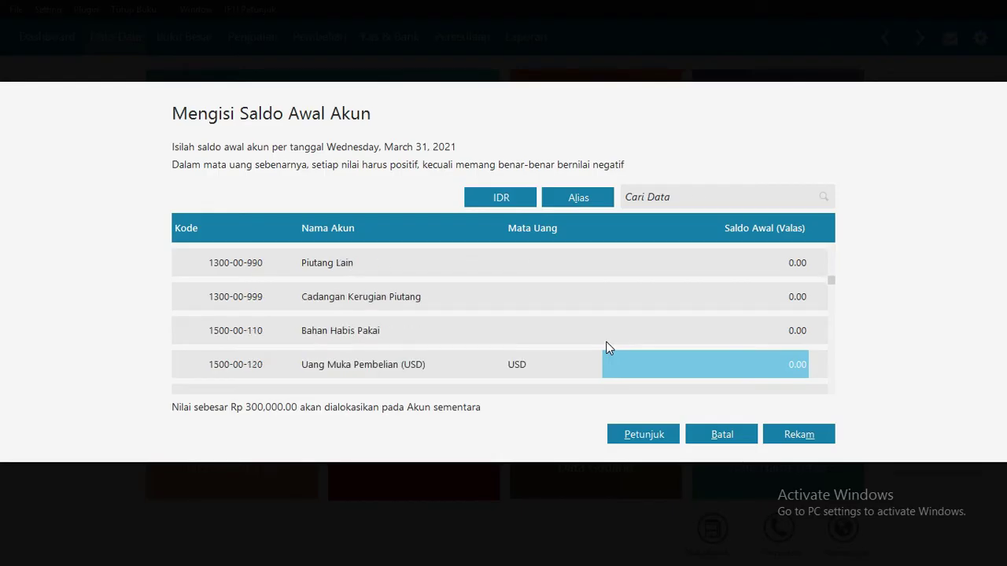
{"action": "key", "text": "Down"}
{"action": "key", "text": "Down"}
{"action": "key", "text": "Down"}
{"action": "key", "text": "Down"}
{"action": "key", "text": "Down"}
{"action": "key", "text": "Down"}
{"action": "key", "text": "Down"}
{"action": "key", "text": "Down"}
{"action": "key", "text": "Down"}
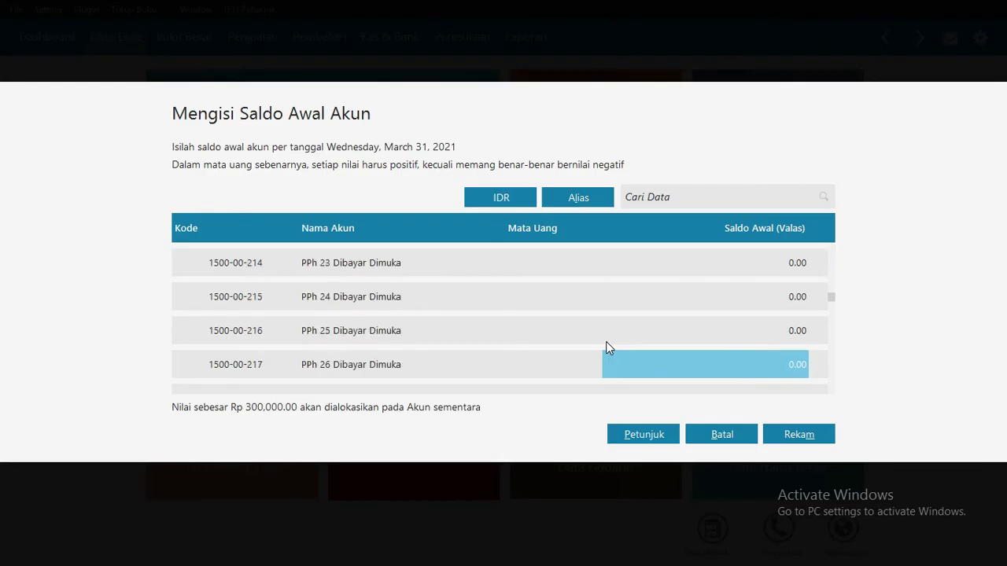
{"action": "key", "text": "Down"}
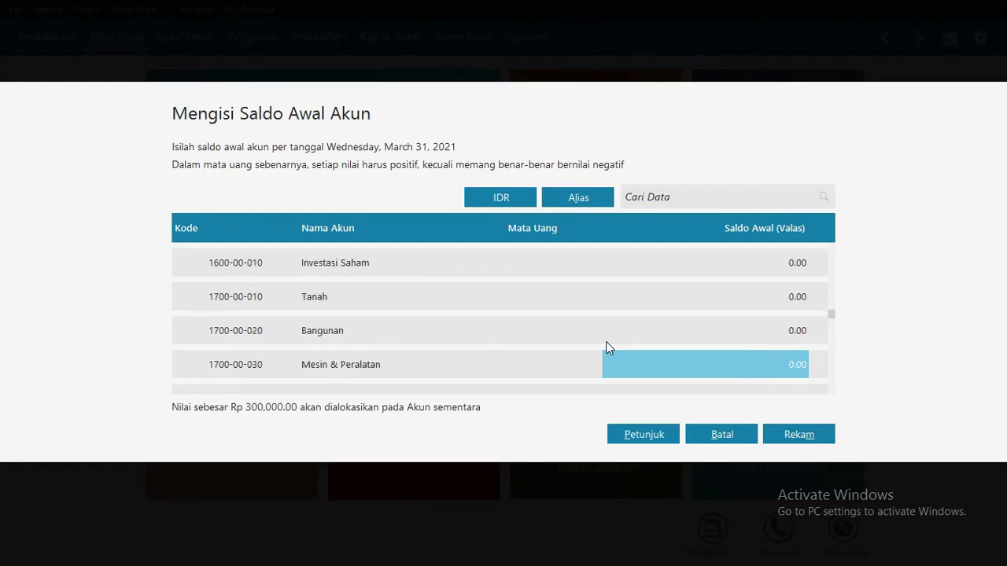
{"action": "key", "text": "Up"}
{"action": "key", "text": "Up"}
{"action": "key", "text": "Up"}
{"action": "key", "text": "Up"}
{"action": "key", "text": "Up"}
{"action": "key", "text": "Up"}
{"action": "key", "text": "Up"}
{"action": "key", "text": "Up"}
{"action": "key", "text": "Up"}
{"action": "key", "text": "Up"}
{"action": "key", "text": "Up"}
{"action": "key", "text": "Up"}
{"action": "key", "text": "Up"}
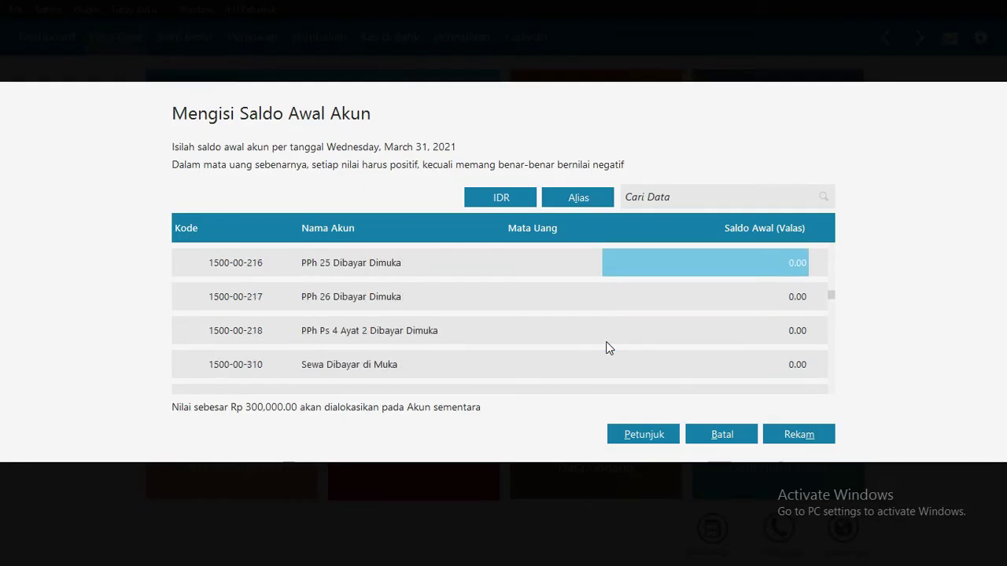
{"action": "key", "text": "Up"}
{"action": "key", "text": "Up"}
{"action": "key", "text": "Up"}
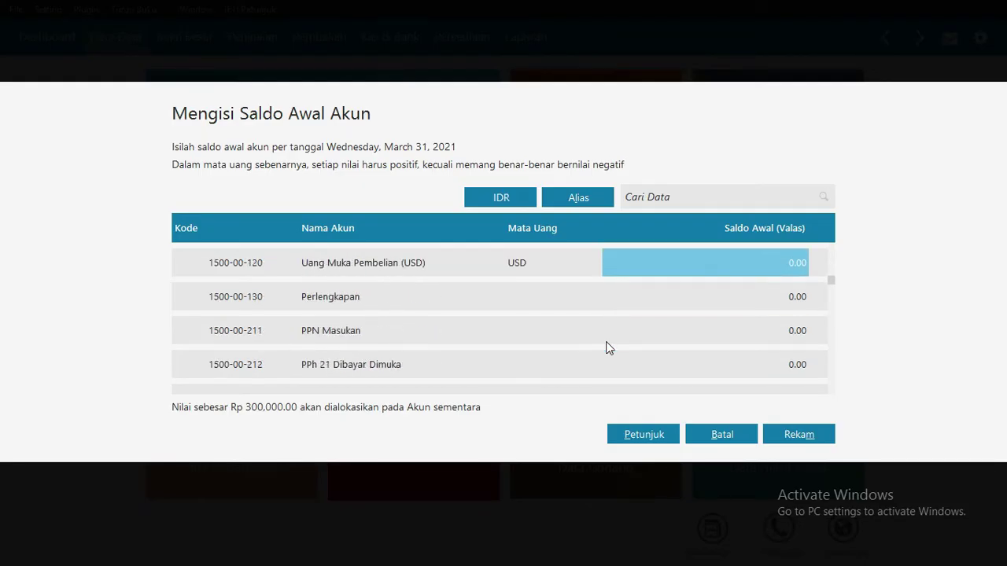
{"action": "left_click", "coordinate": [802, 295]}
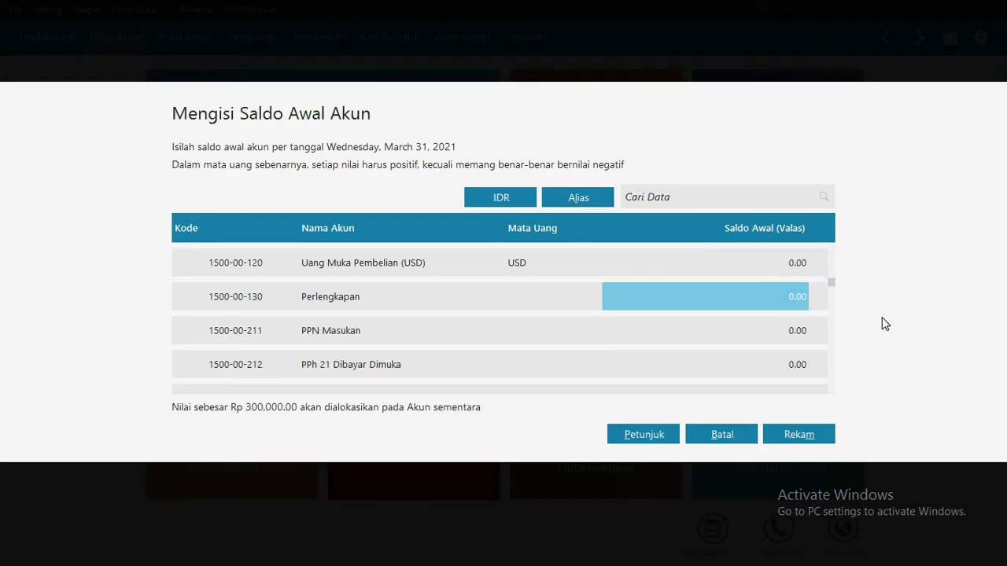
{"action": "type", "text": "2,120,000"}
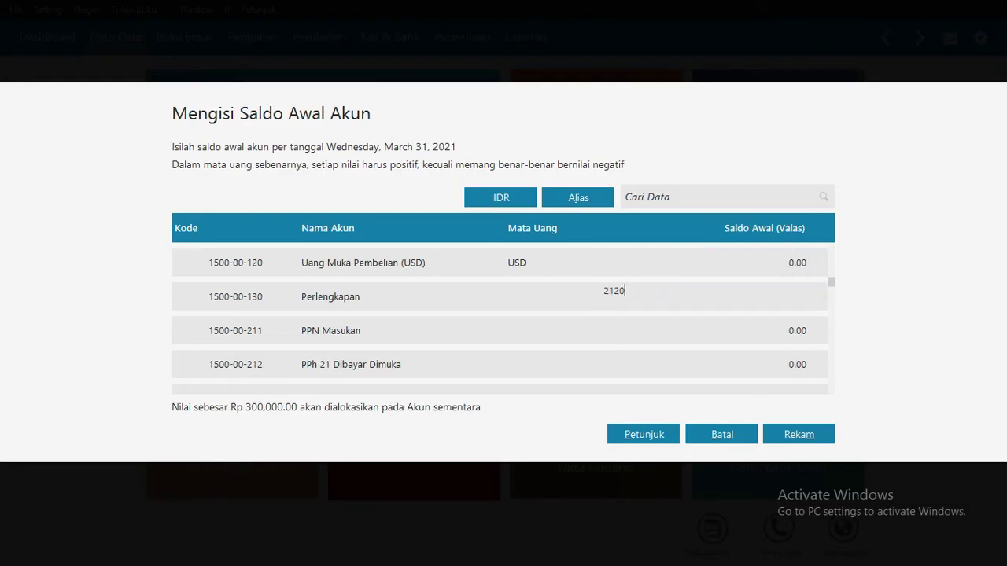
{"action": "key", "text": "Return"}
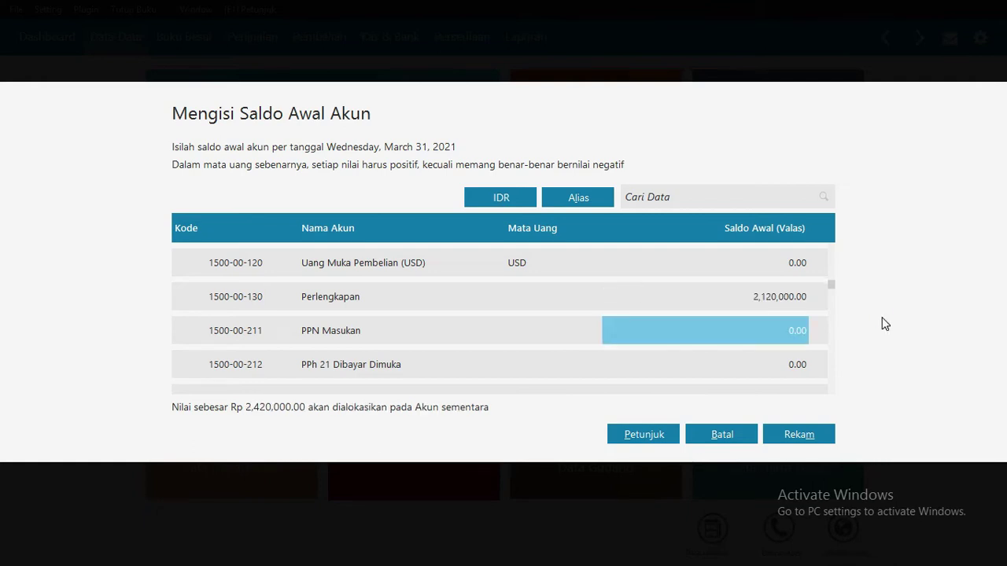
- Enter an opening balance of 84054000 for the account Mesin & Peralatan
{"action": "key", "text": "Down"}
{"action": "key", "text": "Down"}
{"action": "key", "text": "Down"}
{"action": "key", "text": "Down"}
{"action": "key", "text": "Down"}
{"action": "key", "text": "Down"}
{"action": "key", "text": "Down"}
{"action": "key", "text": "Down"}
{"action": "key", "text": "Down"}
{"action": "key", "text": "Down"}
{"action": "key", "text": "Down"}
{"action": "key", "text": "Down"}
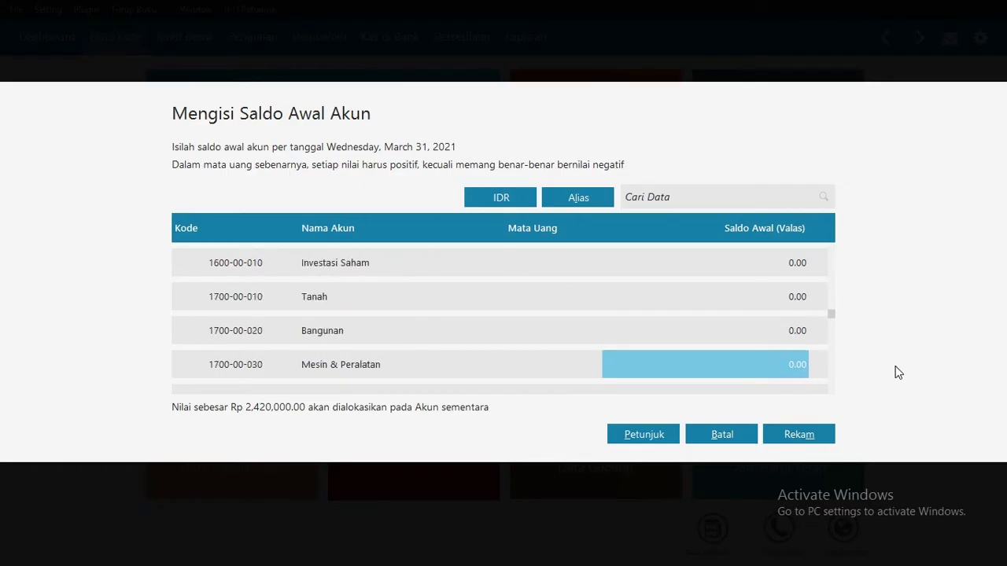
{"action": "type", "text": "8"}
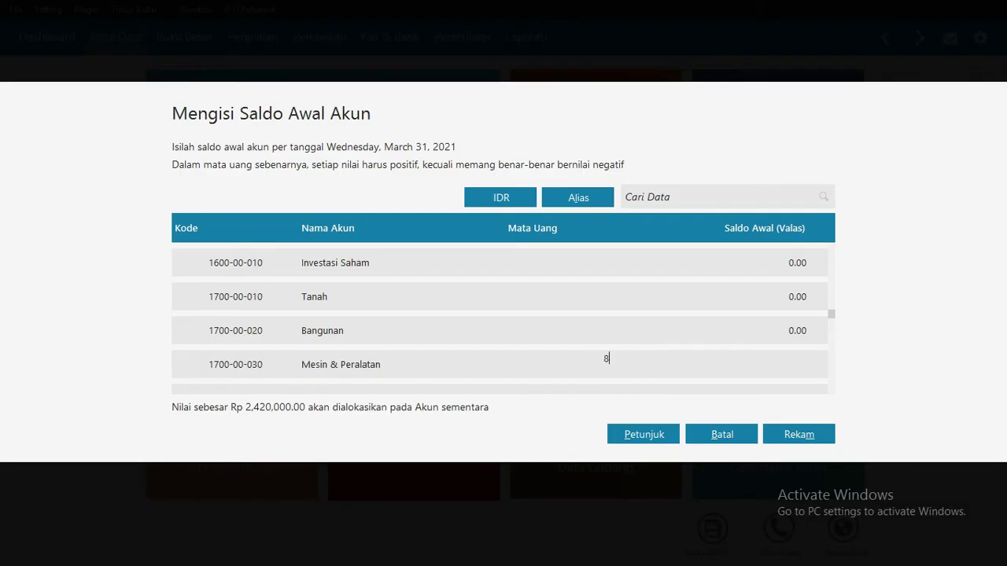
{"action": "type", "text": "4,054,000"}
{"action": "key", "text": "Return"}
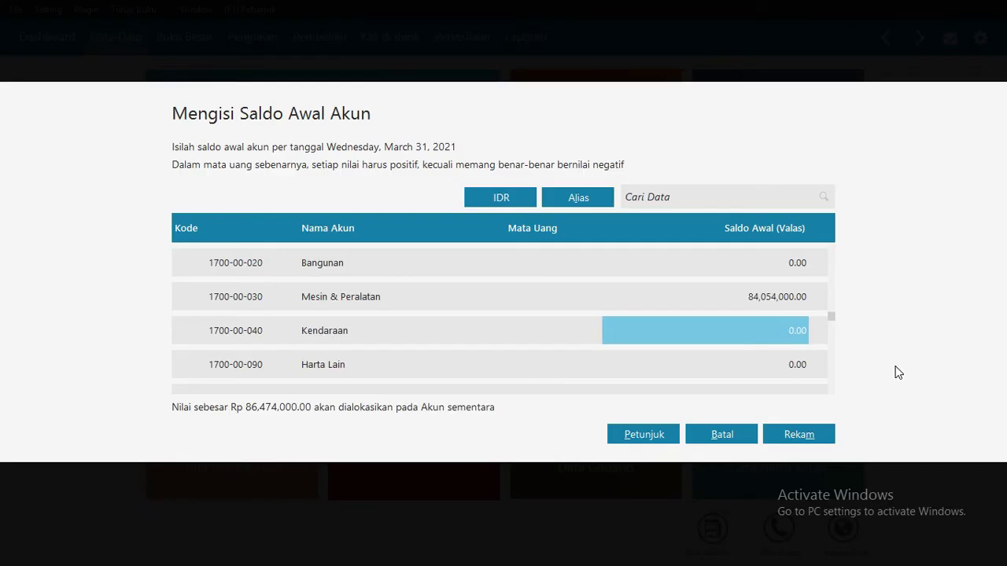
- Enter an opening balance of 430902000 for the account Bangunan
{"action": "left_click", "coordinate": [802, 264]}
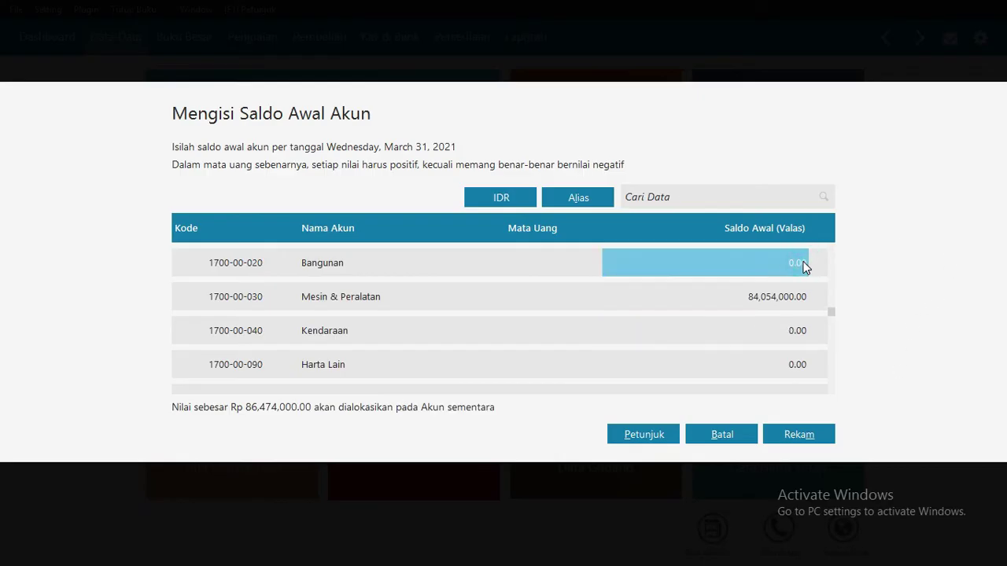
{"action": "type", "text": "430"}
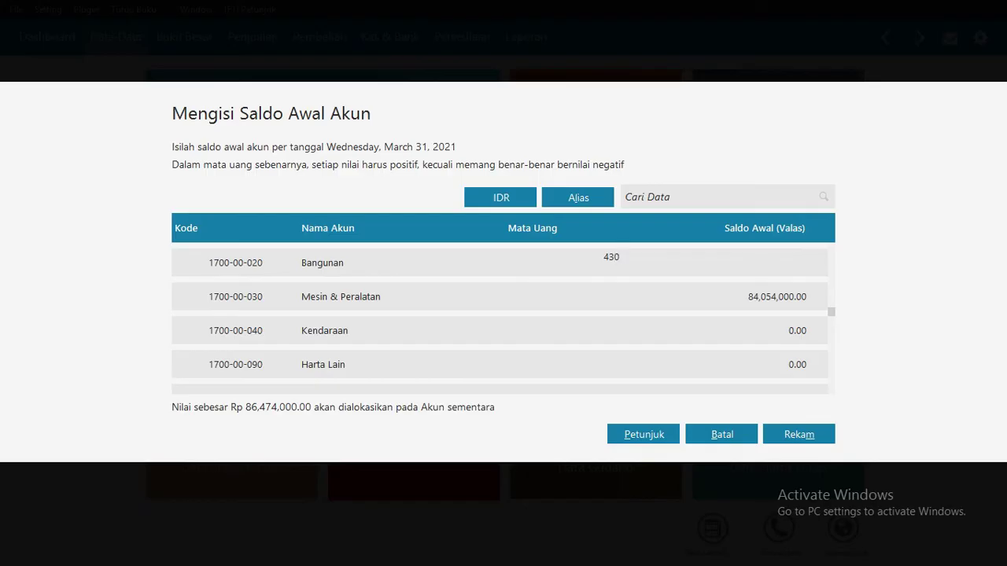
{"action": "type", "text": ",902,"}
{"action": "type", "text": "000"}
{"action": "key", "text": "Return"}
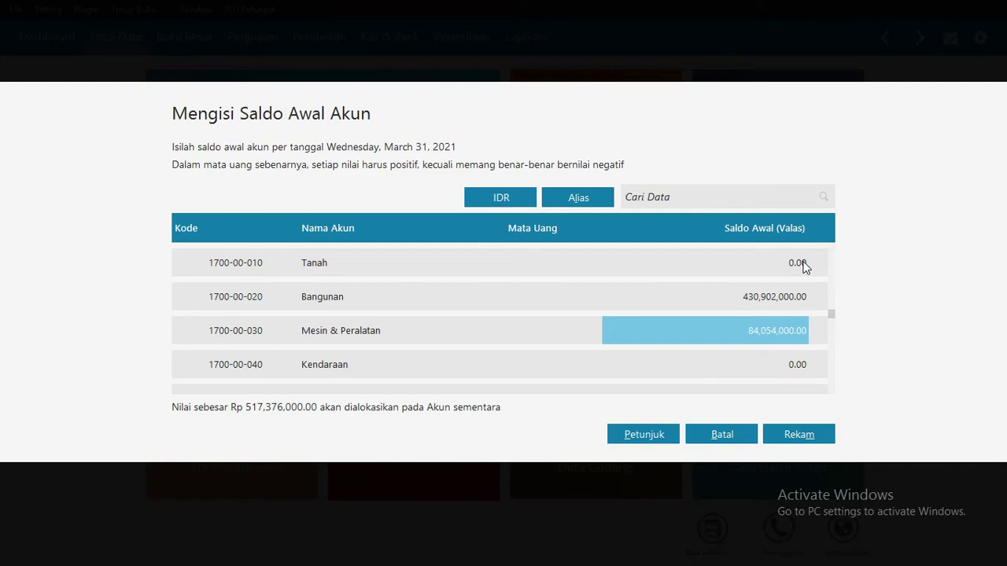
- Enter an opening balance of 517376000 for the account Modal Disetor and save the account opening balances
{"action": "key", "text": "Down"}
{"action": "key", "text": "Down"}
{"action": "key", "text": "Down"}
{"action": "key", "text": "Down"}
{"action": "key", "text": "Down"}
{"action": "key", "text": "Down"}
{"action": "key", "text": "Down"}
{"action": "key", "text": "Down"}
{"action": "key", "text": "Down"}
{"action": "key", "text": "Down"}
{"action": "key", "text": "Down"}
{"action": "key", "text": "Down"}
{"action": "key", "text": "Down"}
{"action": "key", "text": "Down"}
{"action": "key", "text": "Down"}
{"action": "key", "text": "Down"}
{"action": "key", "text": "Down"}
{"action": "key", "text": "Down"}
{"action": "key", "text": "Down"}
{"action": "key", "text": "Down"}
{"action": "key", "text": "Down"}
{"action": "key", "text": "Down"}
{"action": "key", "text": "Down"}
{"action": "key", "text": "Down"}
{"action": "key", "text": "Down"}
{"action": "key", "text": "Down"}
{"action": "key", "text": "Down"}
{"action": "key", "text": "Down"}
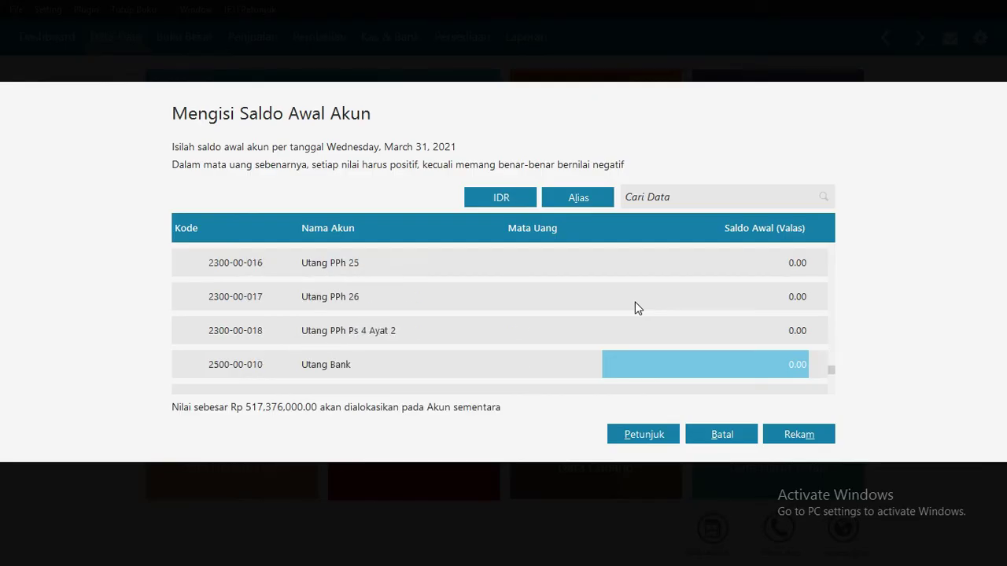
{"action": "left_click", "coordinate": [813, 290]}
{"action": "left_click", "coordinate": [795, 299]}
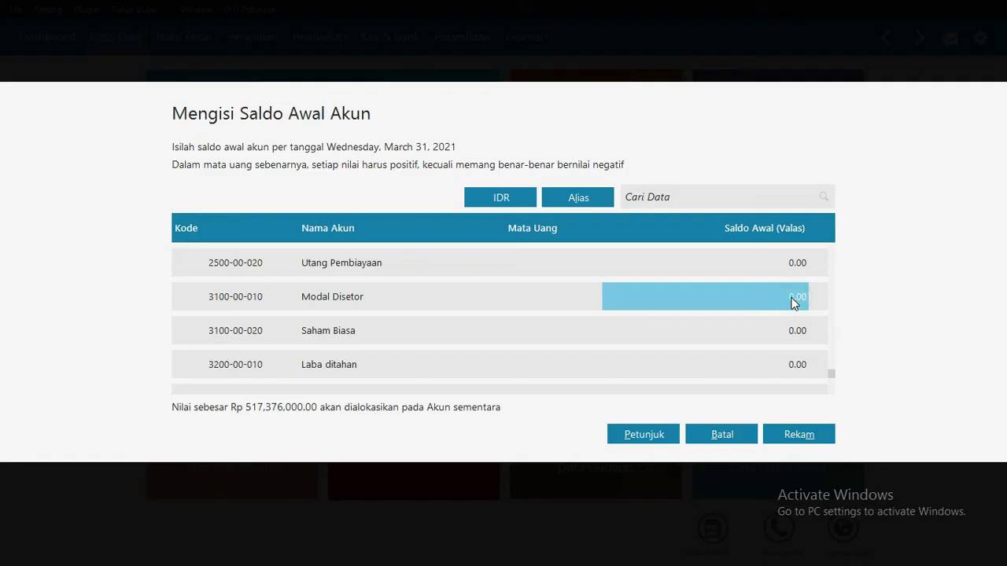
{"action": "left_click", "coordinate": [793, 302]}
{"action": "type", "text": "517"}
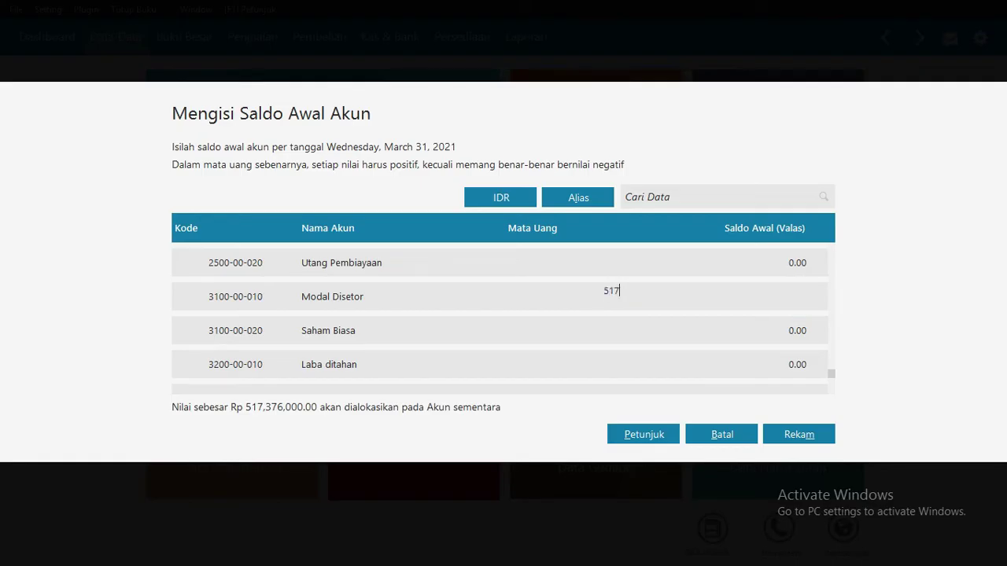
{"action": "type", "text": "376000"}
{"action": "key", "text": "Return"}
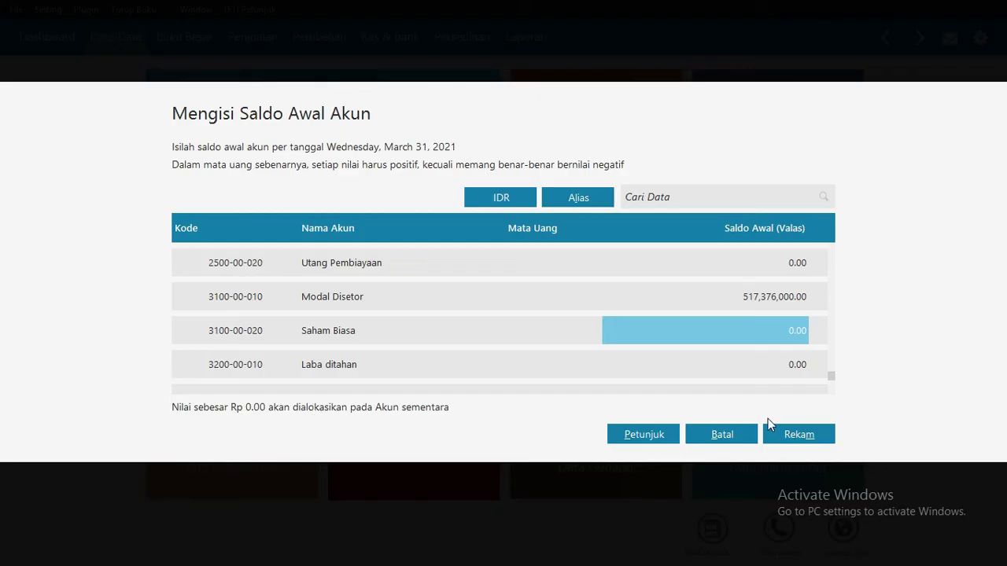
{"action": "left_click", "coordinate": [787, 433]}
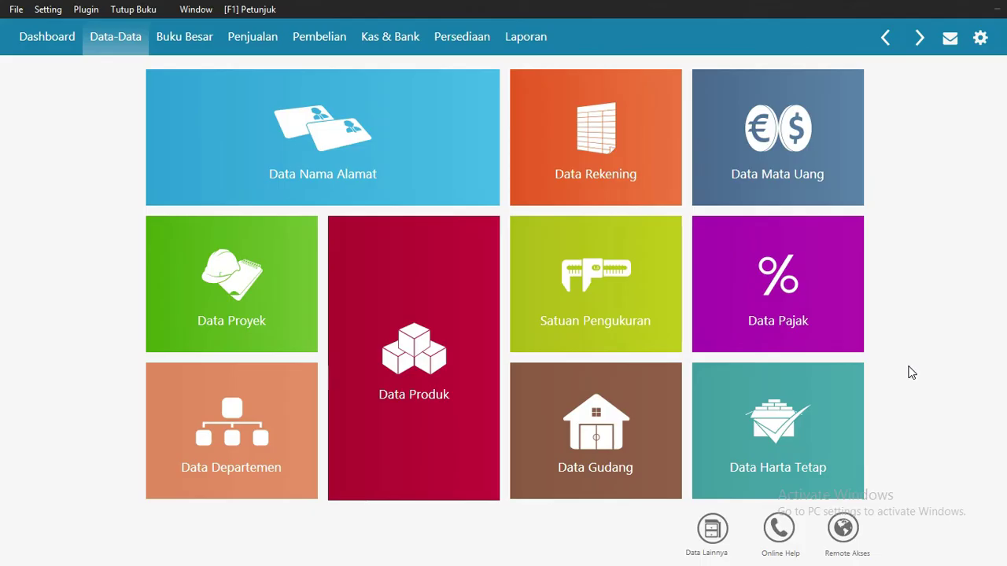
- Start a new sales invoice (Invoice Penjualan) and choose Pelanggan Tunai as its customer
{"action": "left_click", "coordinate": [257, 38]}
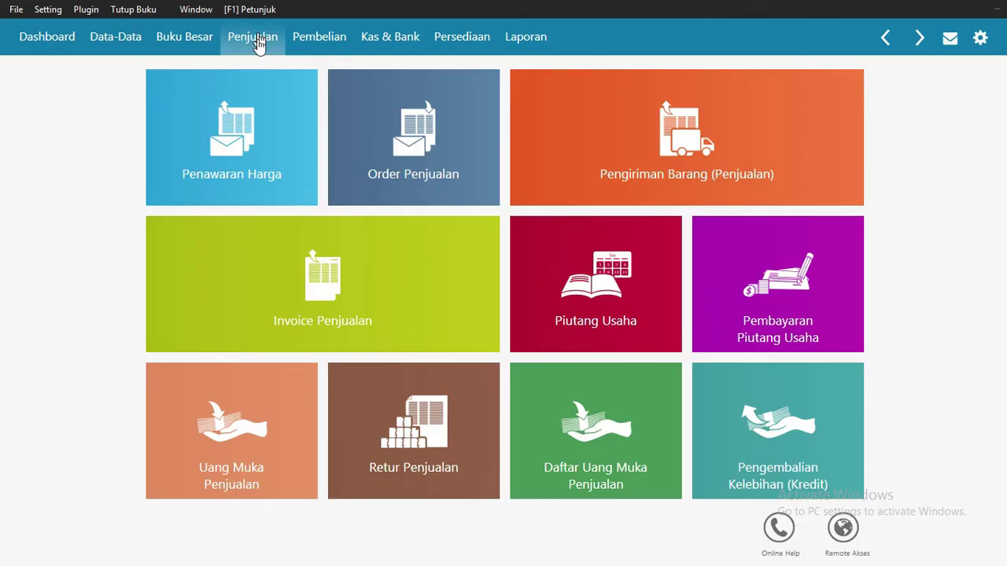
{"action": "left_click", "coordinate": [198, 276]}
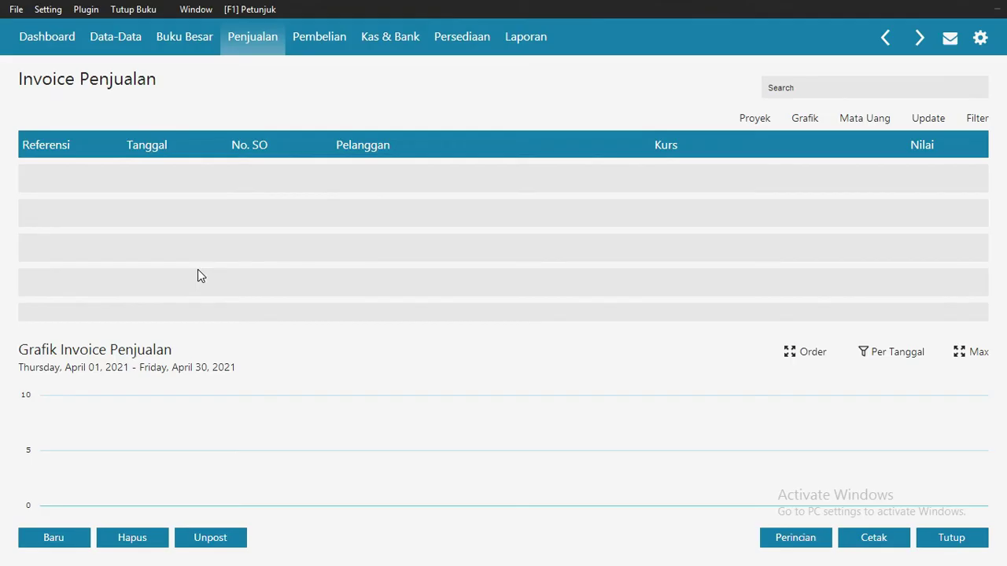
{"action": "left_click", "coordinate": [69, 538]}
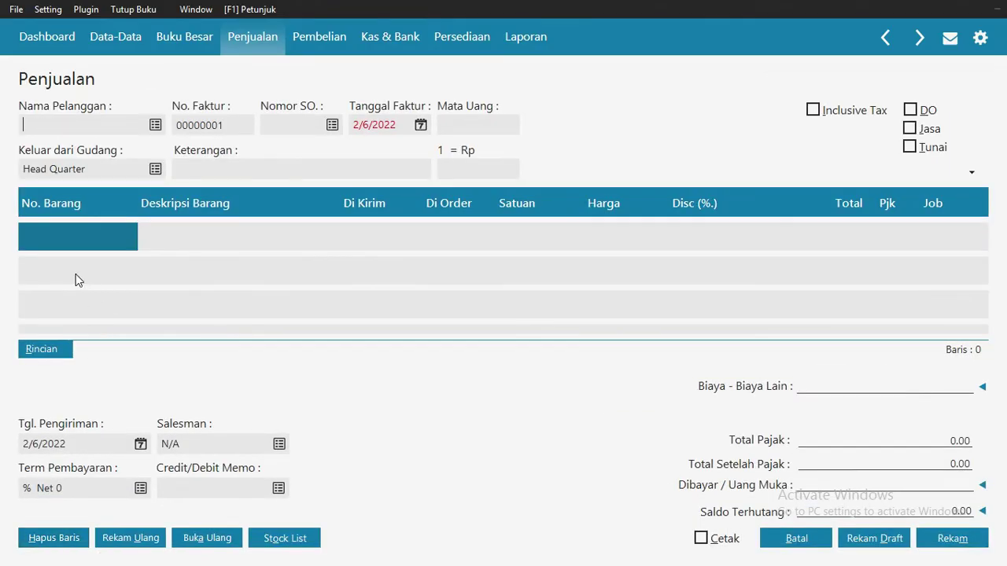
{"action": "left_click", "coordinate": [155, 126]}
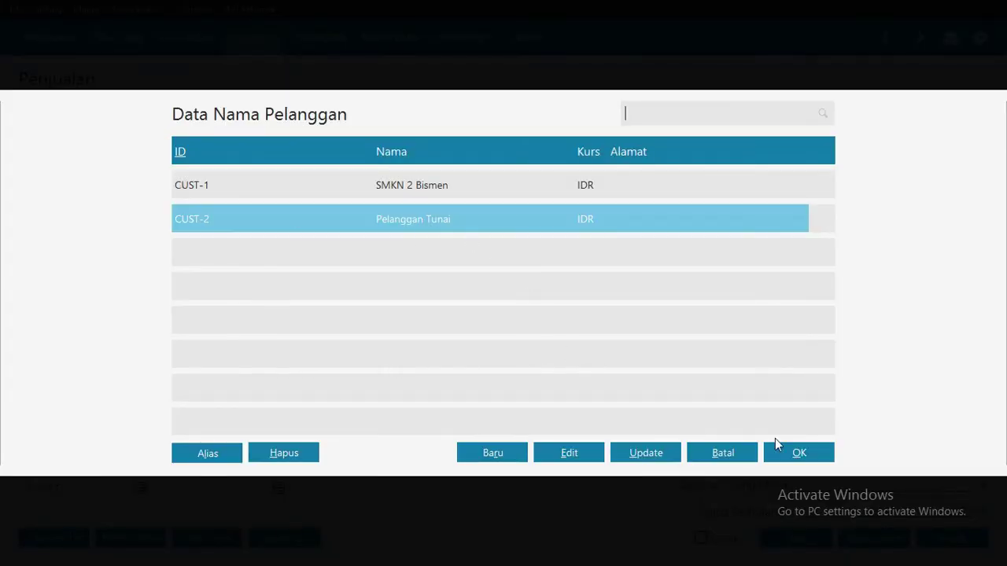
{"action": "left_click", "coordinate": [799, 453]}
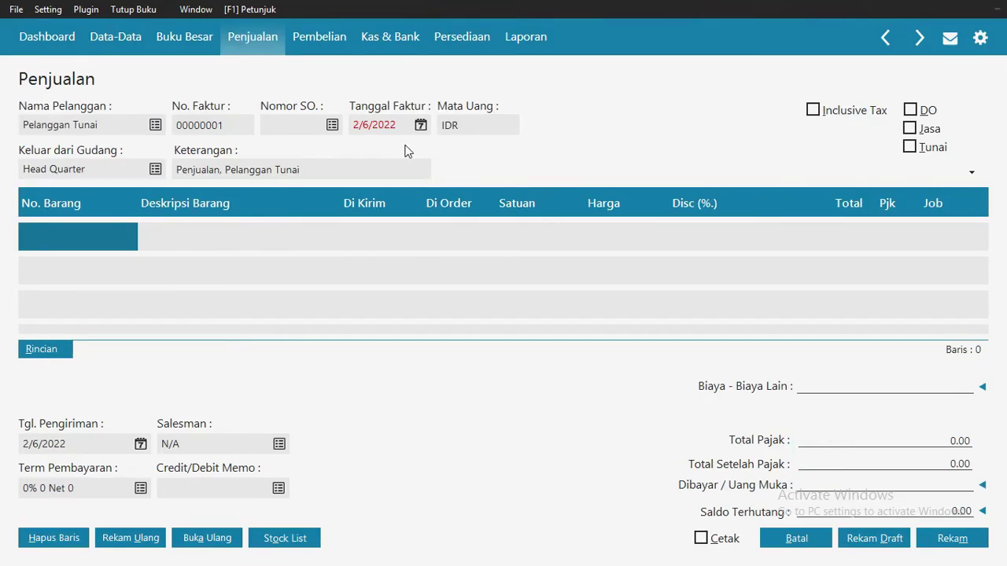
- Set the invoice date to 4/30/2021 and mark the sale as Jasa and Tunai
{"action": "left_click", "coordinate": [420, 126]}
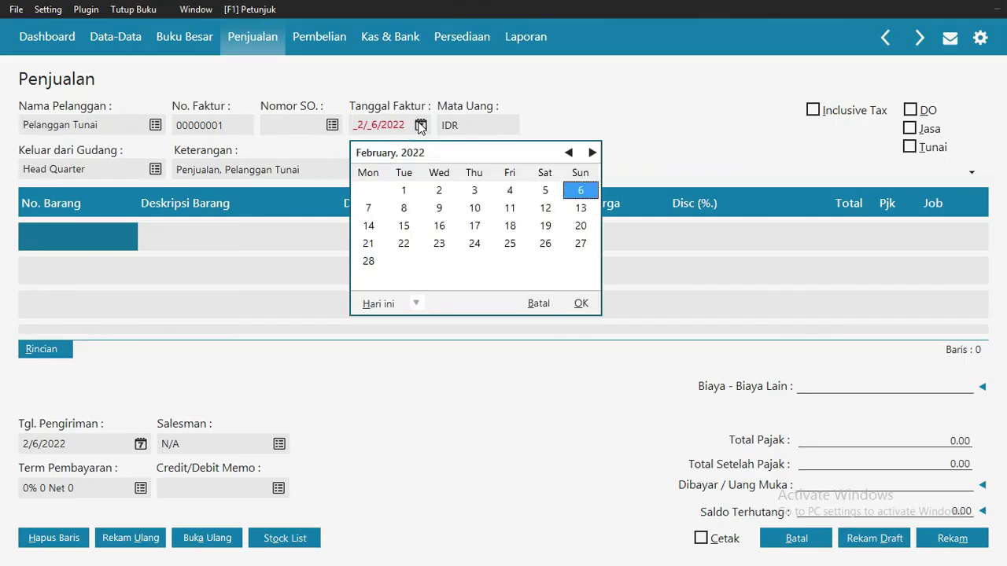
{"action": "left_click", "coordinate": [416, 304]}
{"action": "left_click", "coordinate": [475, 431]}
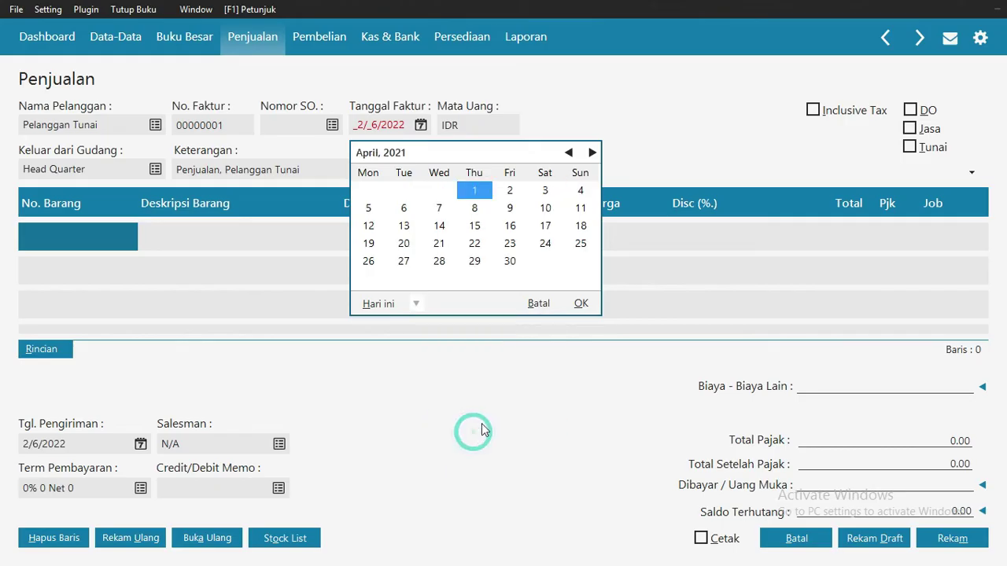
{"action": "left_click", "coordinate": [510, 263]}
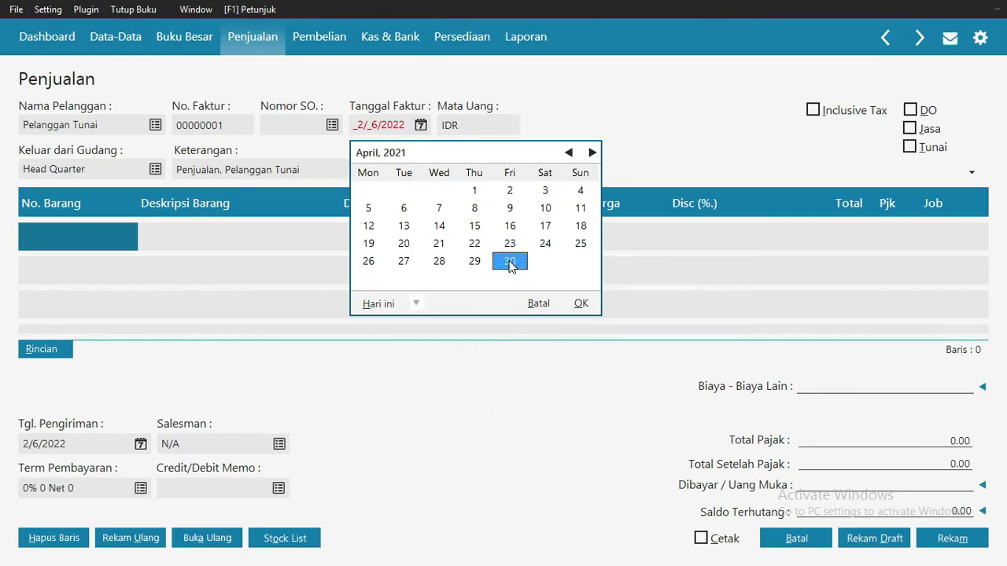
{"action": "left_click", "coordinate": [581, 305]}
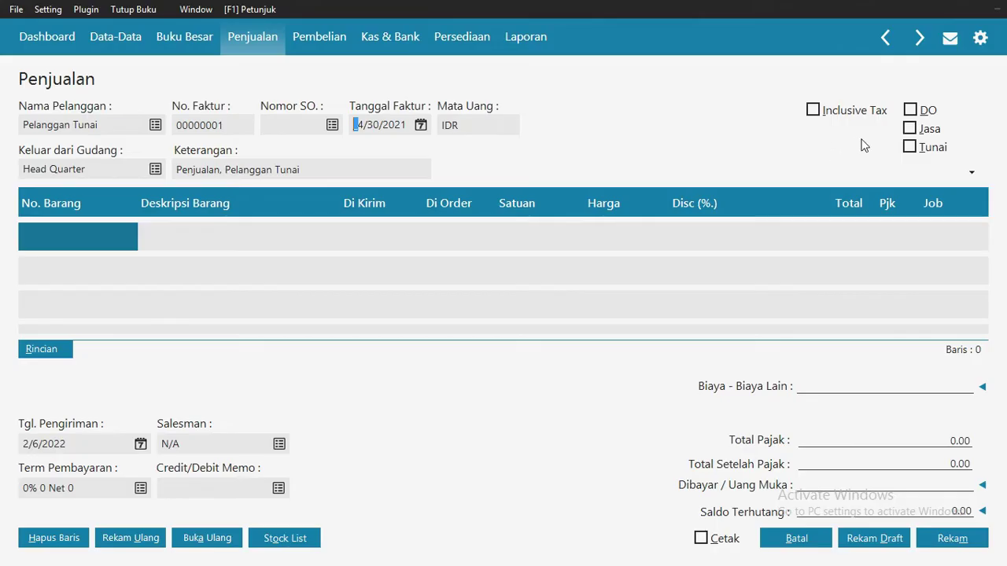
{"action": "left_click", "coordinate": [910, 131]}
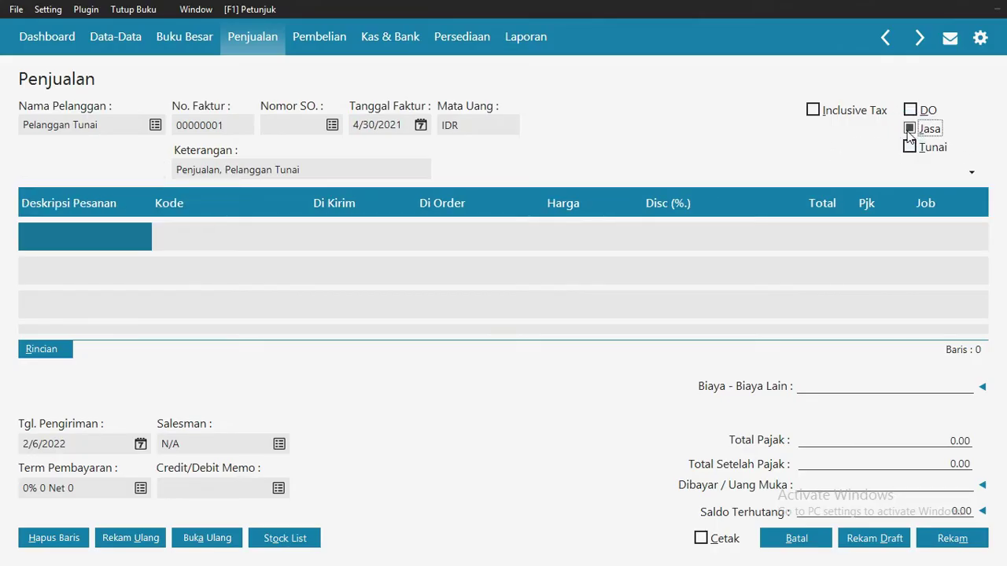
{"action": "left_click", "coordinate": [910, 148]}
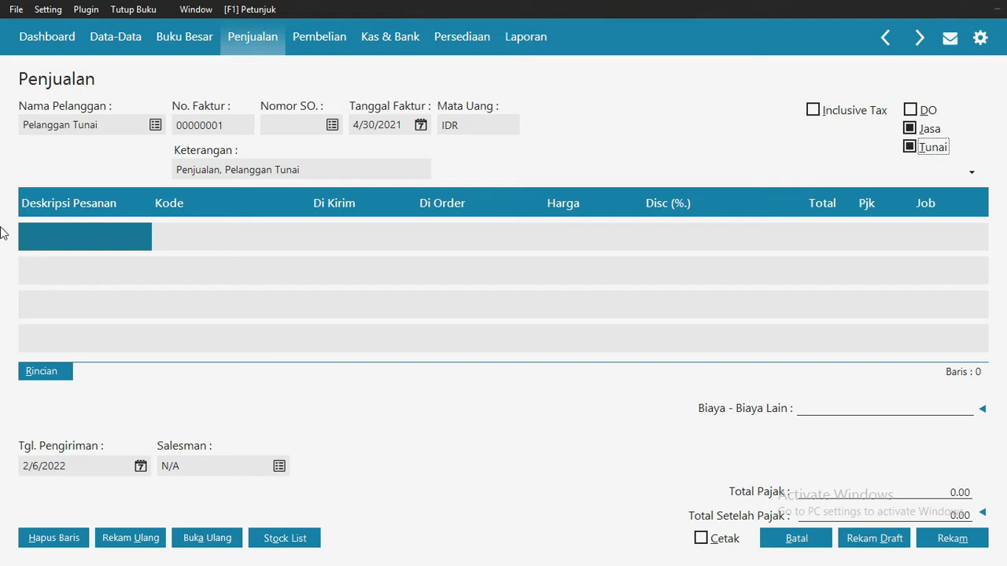
- Add a first invoice line described as Pendapatan Jasa and assign it the account Pendapatan Jasa # 1
{"action": "left_click", "coordinate": [100, 239]}
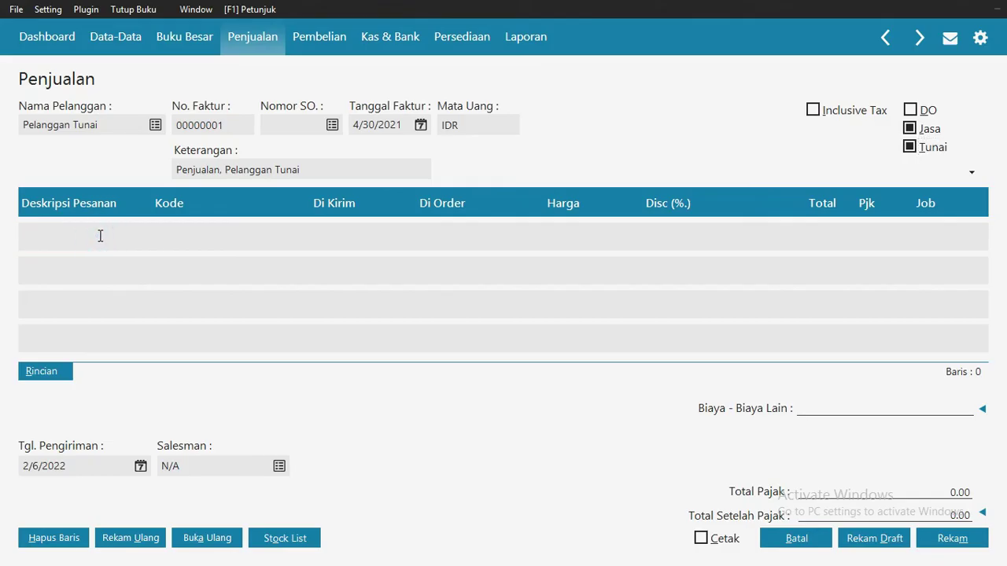
{"action": "type", "text": "Pendapatan Jasa"}
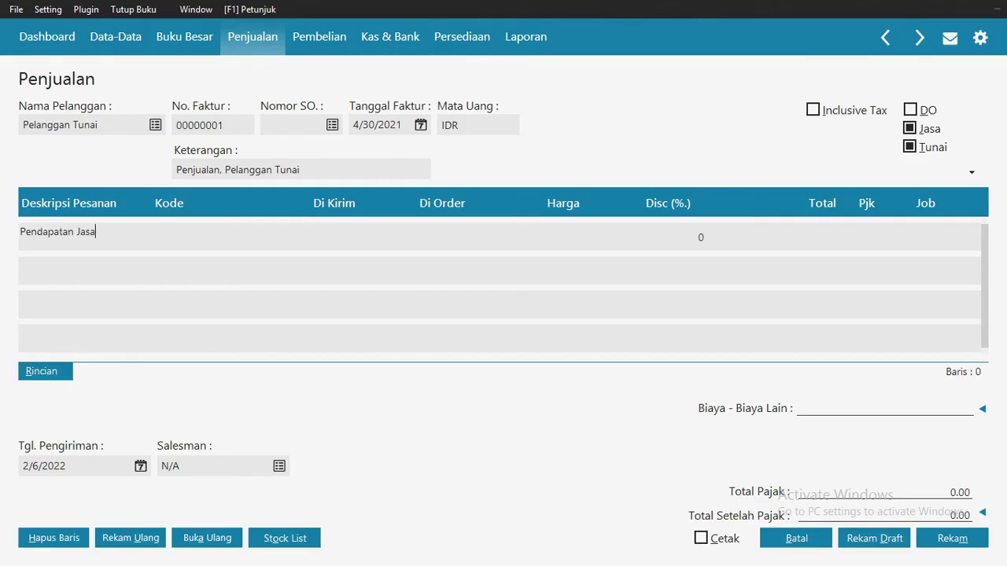
{"action": "left_click", "coordinate": [159, 234]}
{"action": "left_click", "coordinate": [160, 236]}
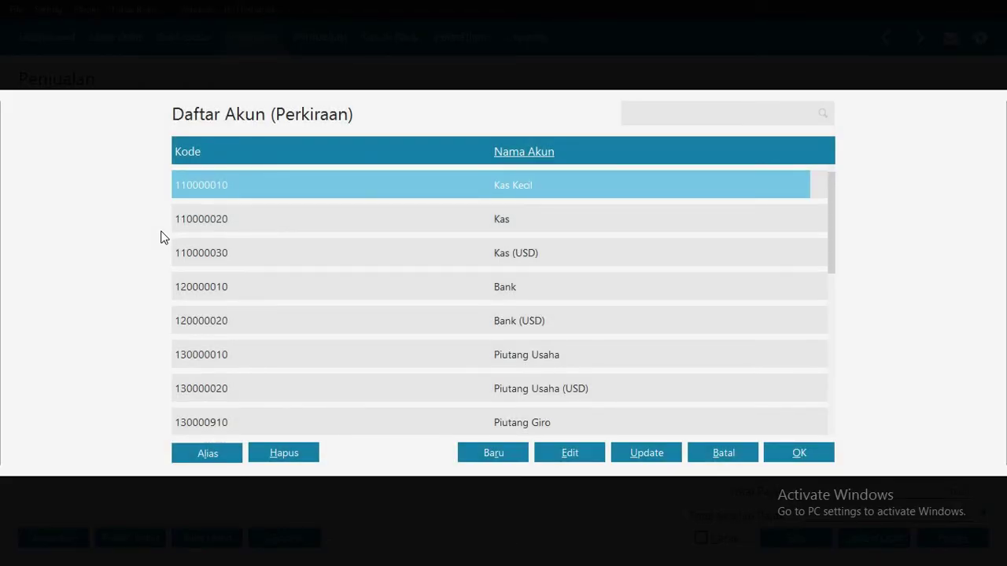
{"action": "type", "text": "penda"}
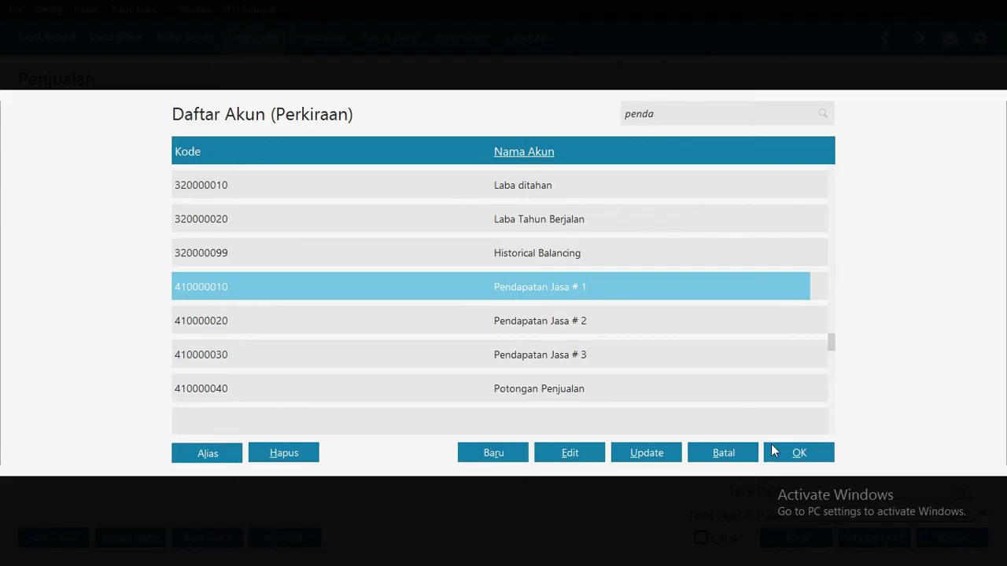
{"action": "left_click", "coordinate": [796, 455]}
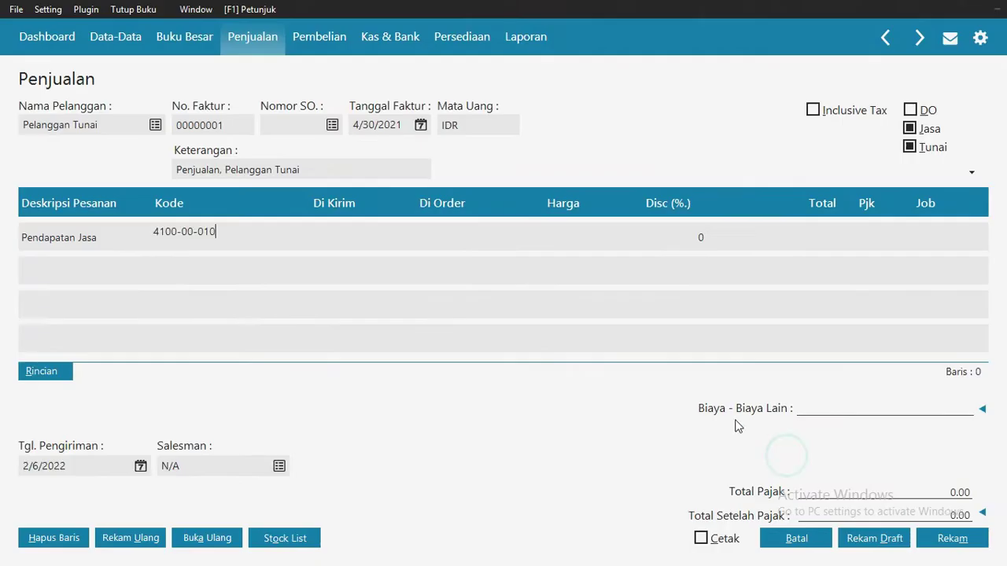
- Enter a delivered quantity (Di Kirim) of 1 and a price (Harga) of 840000 for the Pendapatan Jasa line
{"action": "left_click", "coordinate": [340, 236]}
{"action": "type", "text": "1"}
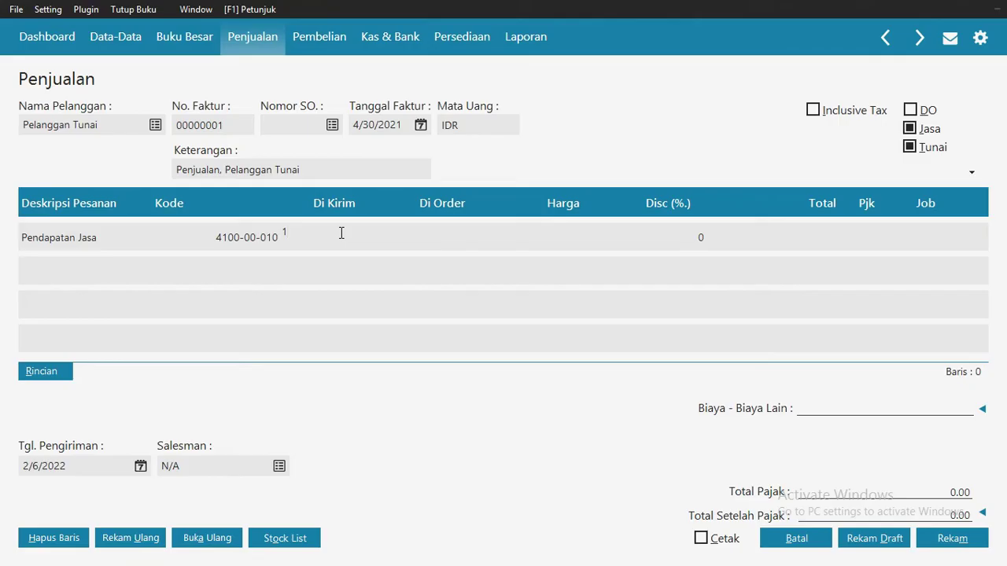
{"action": "left_click", "coordinate": [556, 229]}
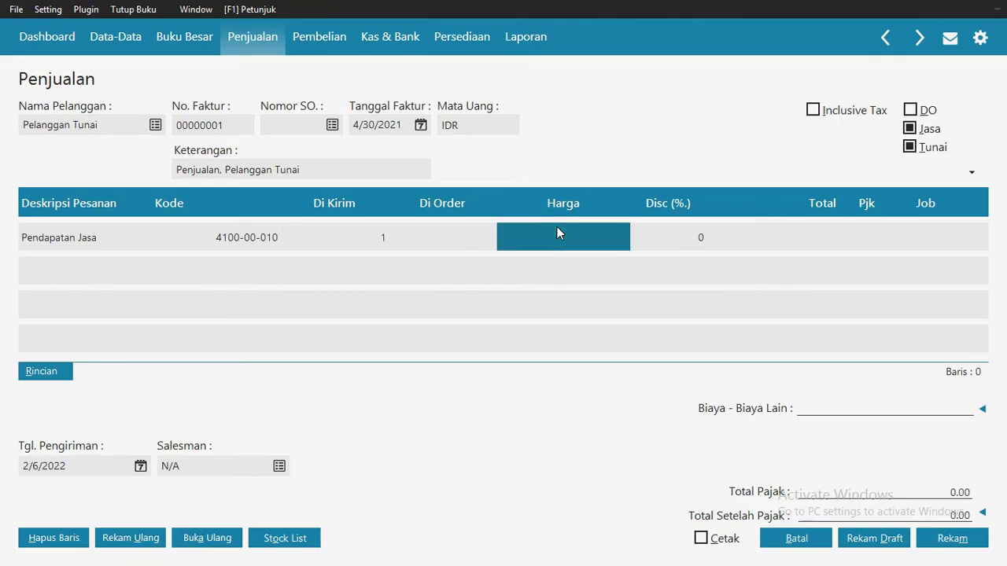
{"action": "type", "text": "840,"}
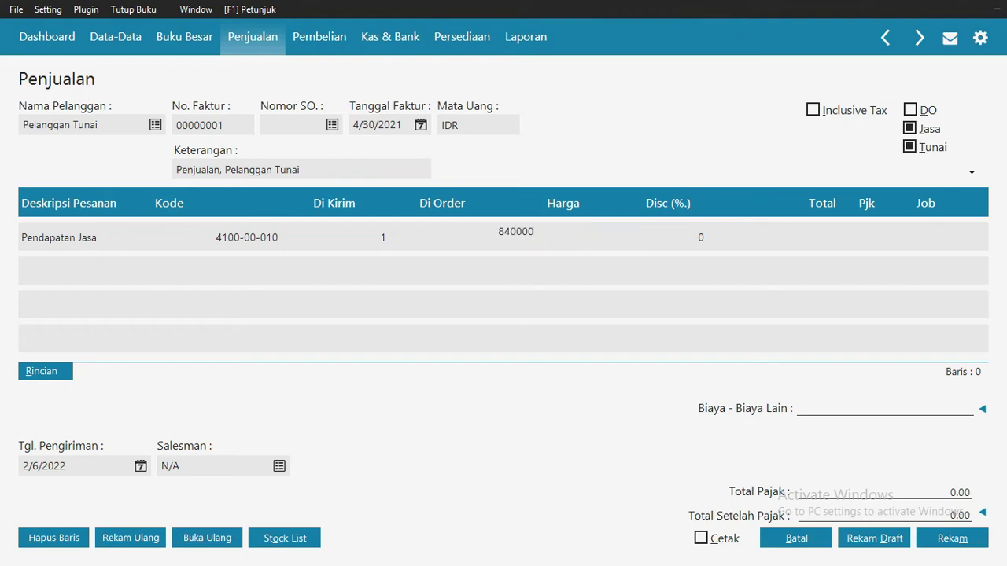
{"action": "type", "text": "000"}
{"action": "left_click", "coordinate": [834, 235]}
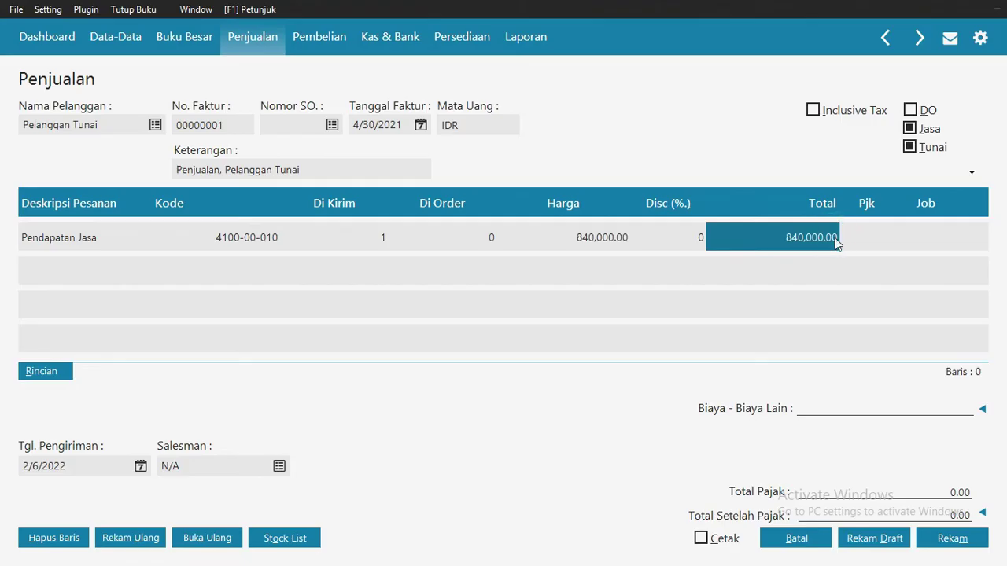
{"action": "left_click", "coordinate": [854, 238]}
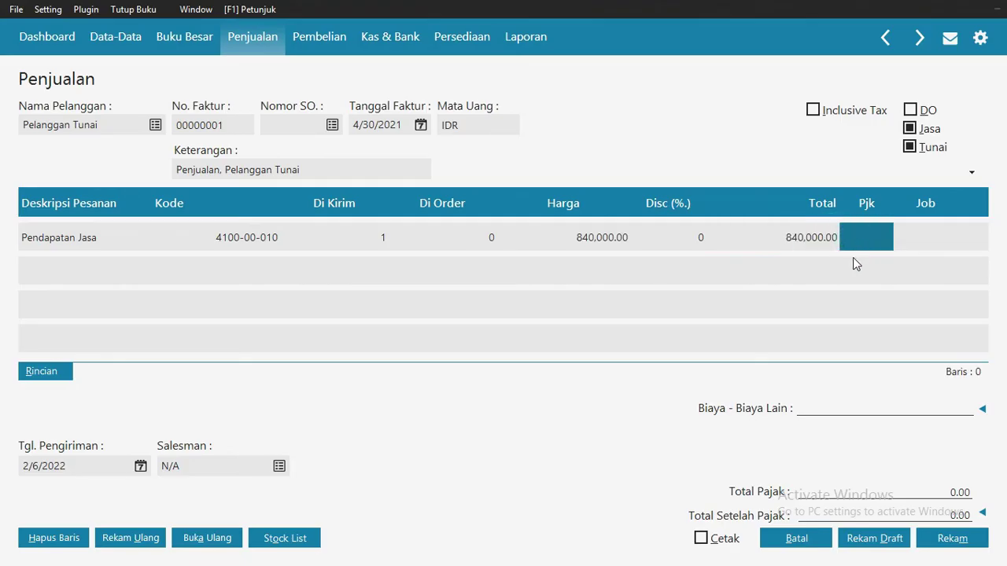
{"action": "left_click", "coordinate": [71, 277]}
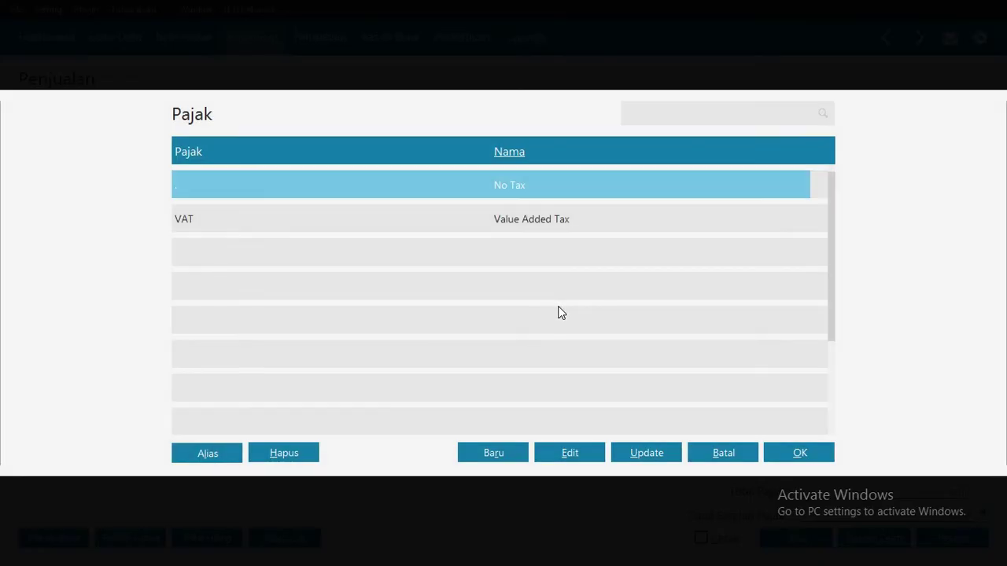
{"action": "left_click", "coordinate": [719, 454]}
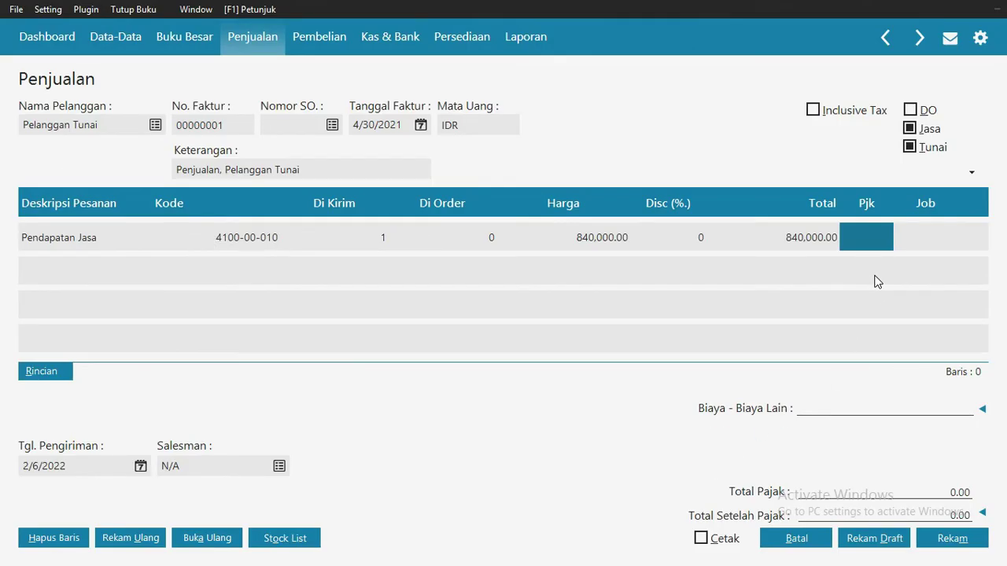
- Complete the invoice line, set the delivery date (Tgl. Pengiriman) to 4/30/2021 and record the invoice
{"action": "left_click", "coordinate": [877, 282]}
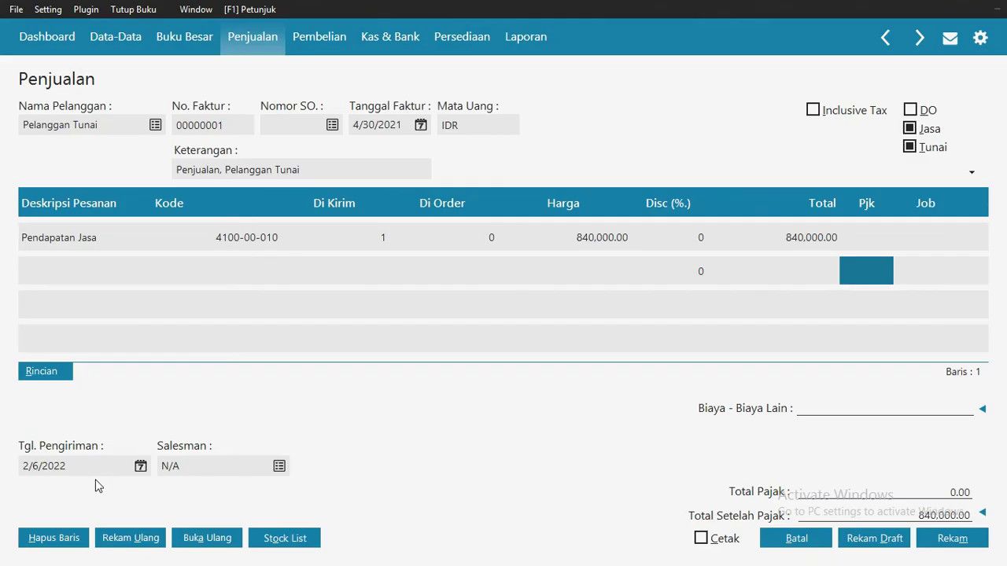
{"action": "left_click", "coordinate": [141, 468]}
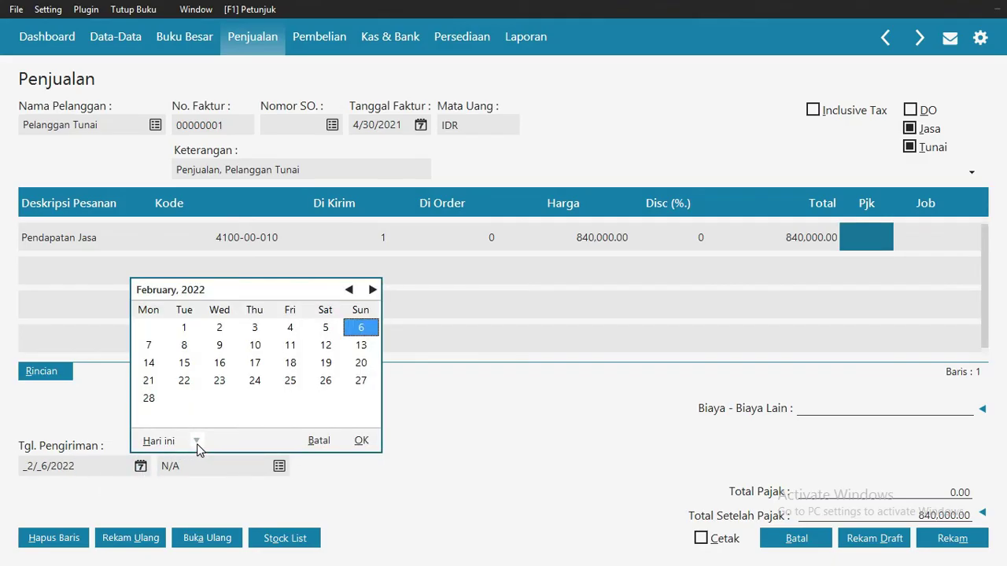
{"action": "left_click", "coordinate": [197, 442]}
{"action": "left_click", "coordinate": [219, 399]}
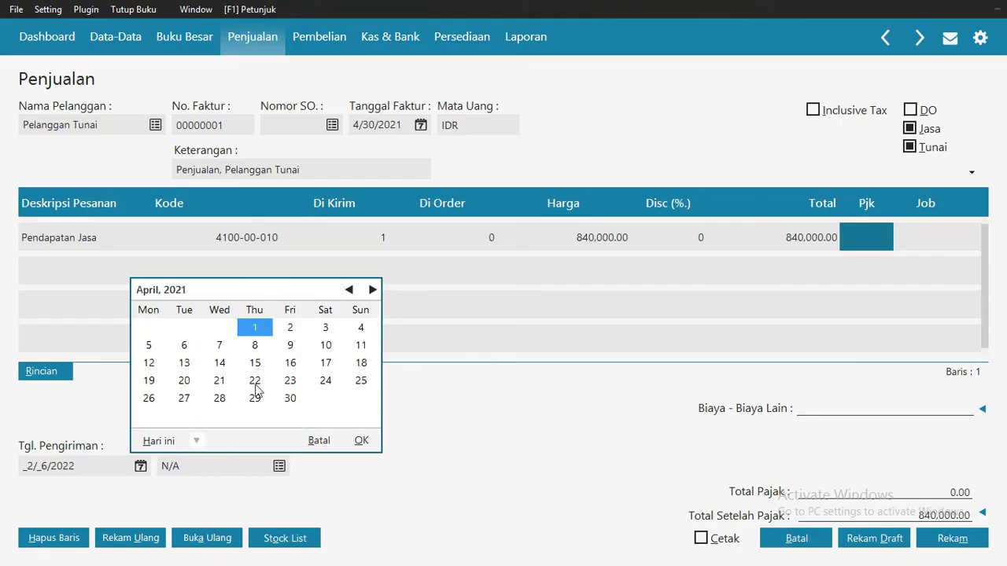
{"action": "left_click", "coordinate": [290, 399]}
{"action": "left_click", "coordinate": [361, 442]}
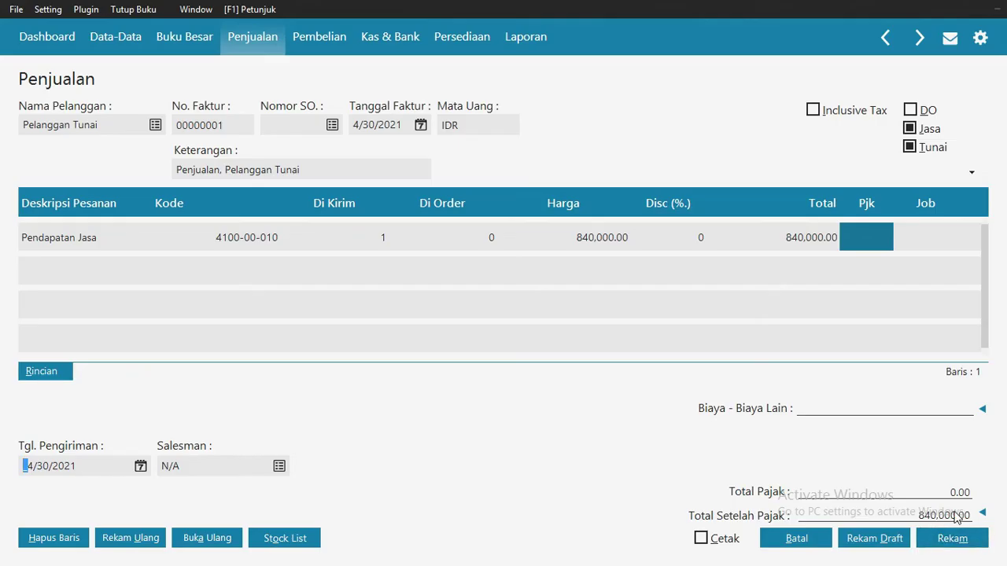
{"action": "left_click", "coordinate": [945, 538]}
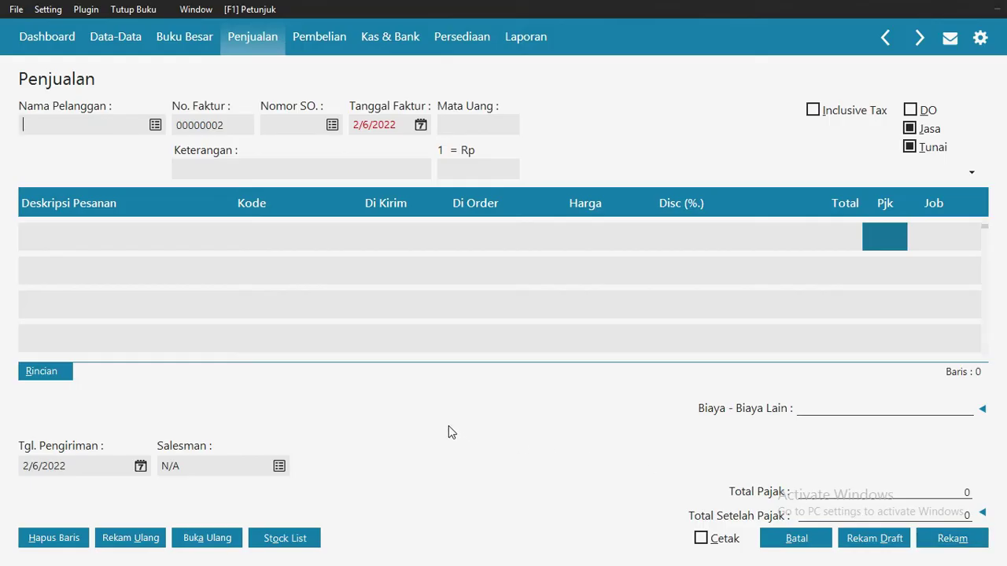
- Choose Pelanggan Tunai as the customer of the second sales invoice and set the invoice date to 5/31/2021
{"action": "left_click", "coordinate": [155, 126]}
{"action": "left_click", "coordinate": [244, 214]}
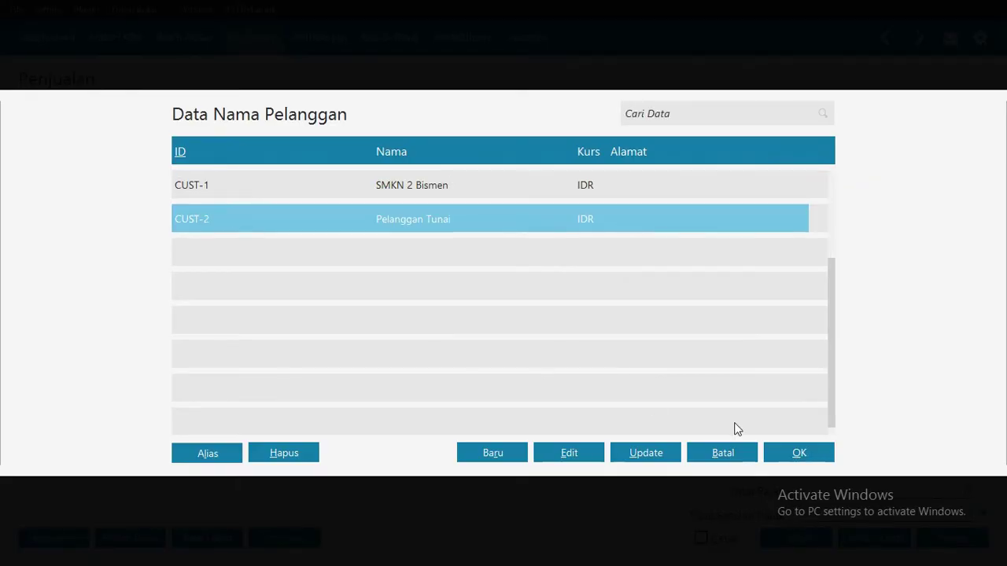
{"action": "left_click", "coordinate": [823, 453]}
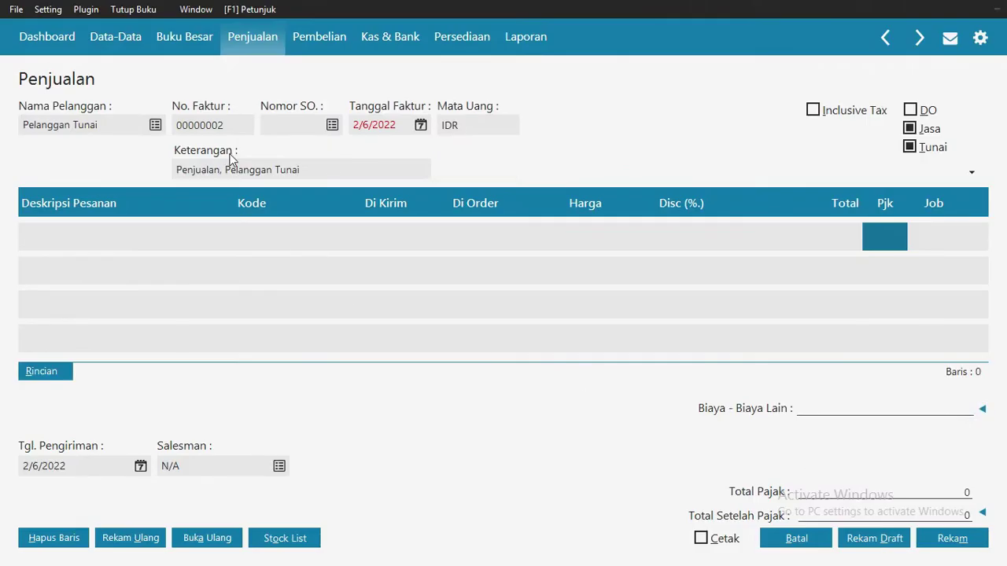
{"action": "left_click", "coordinate": [421, 127]}
{"action": "left_click", "coordinate": [421, 303]}
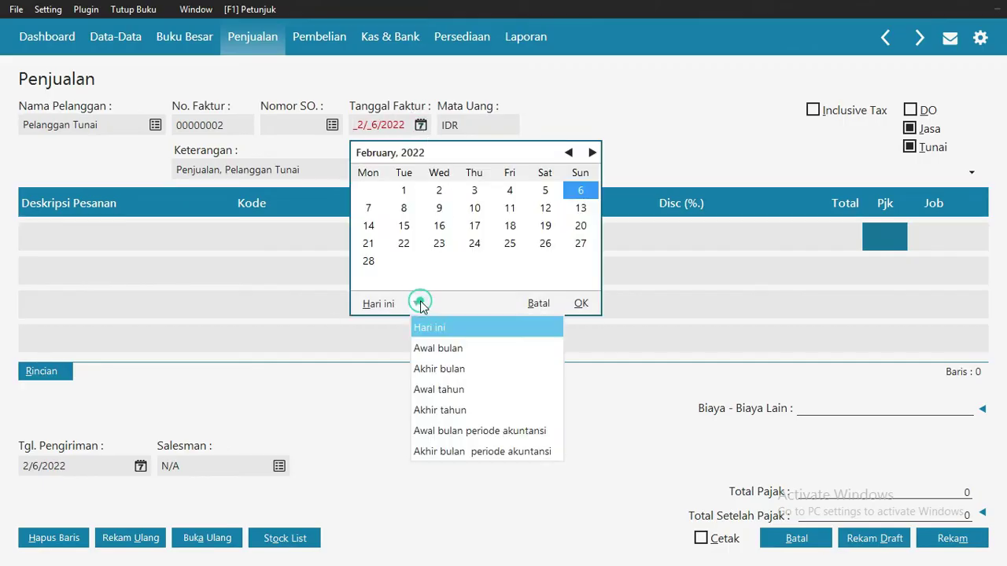
{"action": "left_click", "coordinate": [470, 431]}
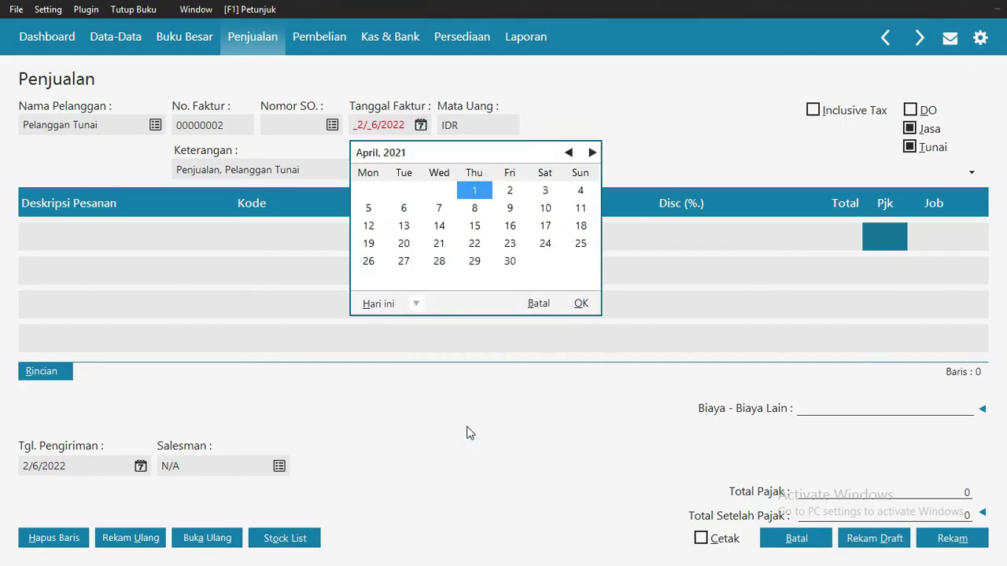
{"action": "left_click", "coordinate": [592, 152]}
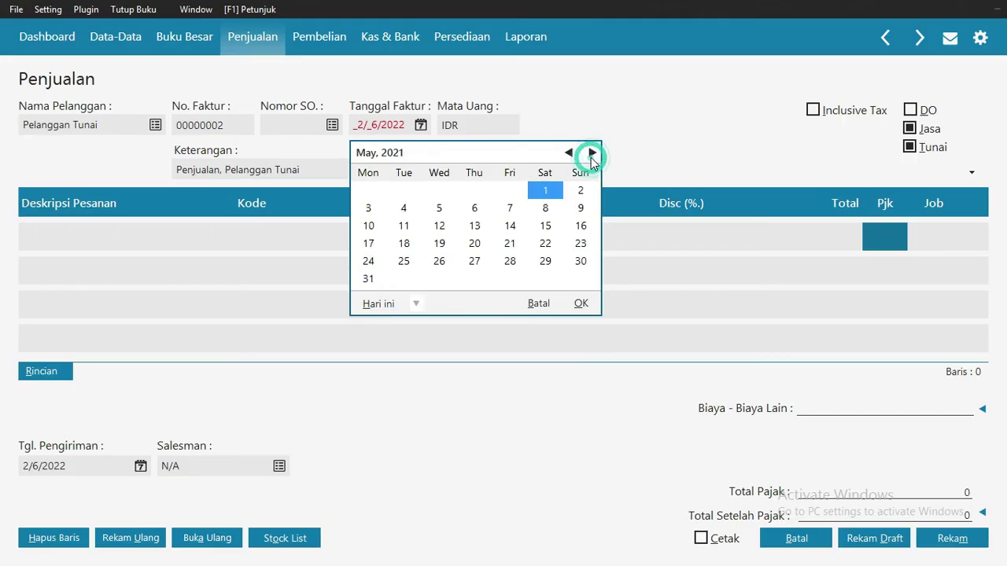
{"action": "left_click", "coordinate": [367, 280]}
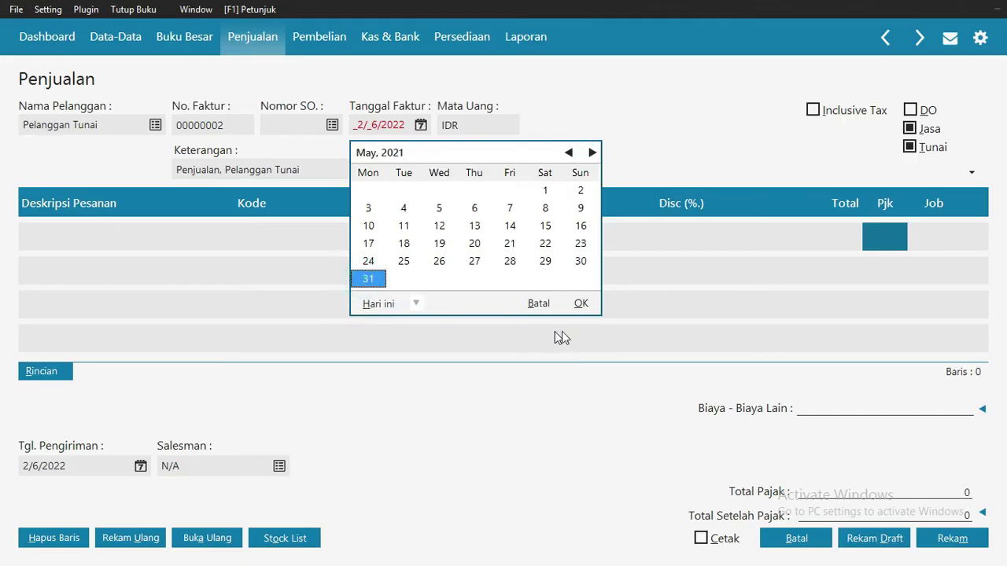
{"action": "left_click", "coordinate": [580, 304]}
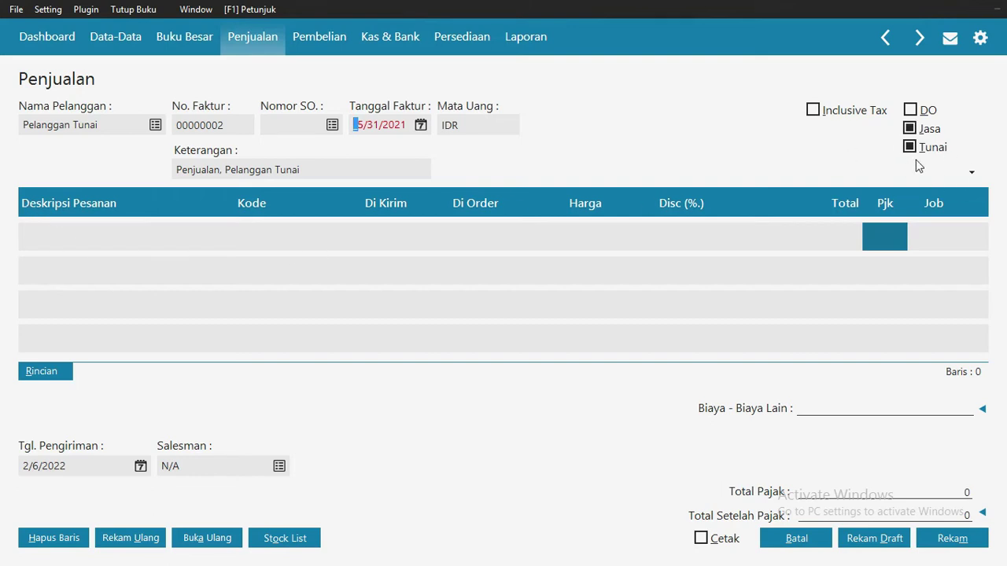
- Describe the second invoice's first line as Pendapatan Jasa and assign it the account Pendapatan Jasa # 1
{"action": "left_click", "coordinate": [77, 228]}
{"action": "left_click", "coordinate": [77, 228]}
{"action": "type", "text": "Pendapatan Jasa"}
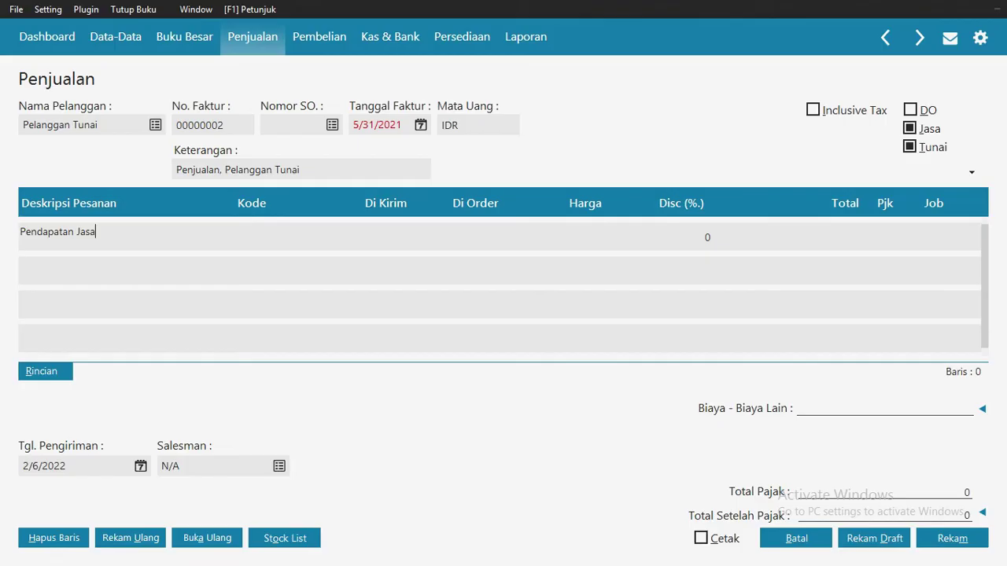
{"action": "left_click", "coordinate": [259, 241]}
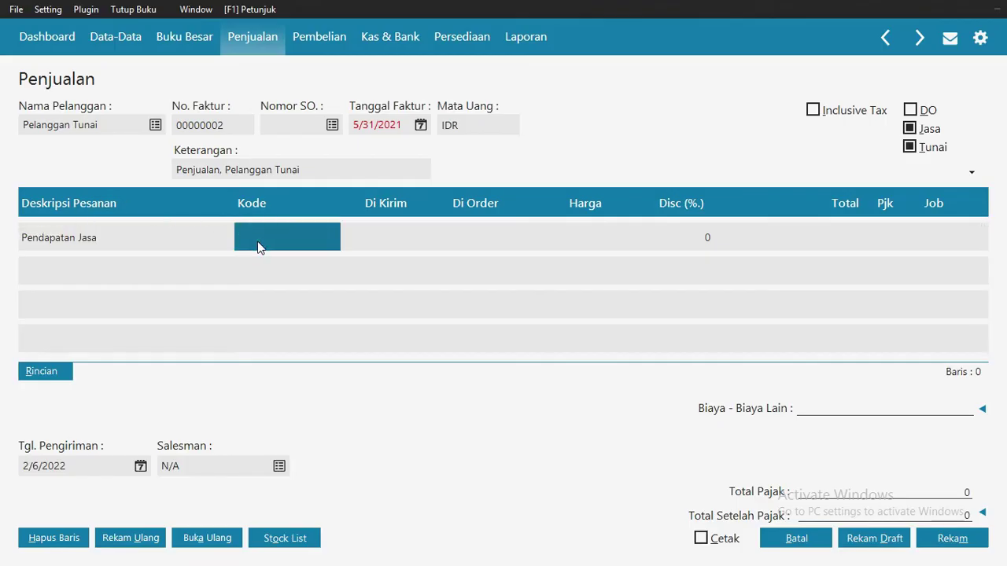
{"action": "left_click", "coordinate": [259, 242]}
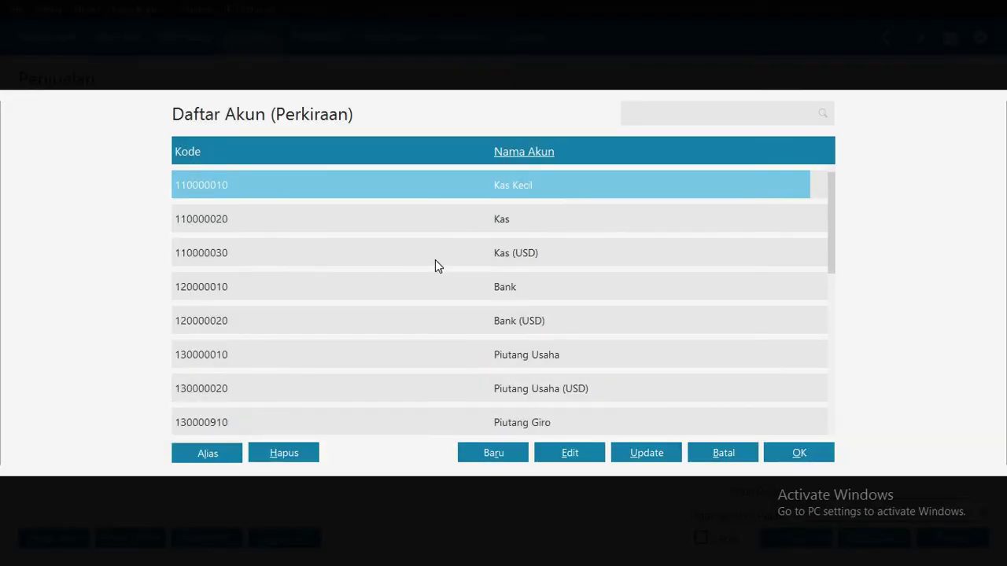
{"action": "type", "text": "penda"}
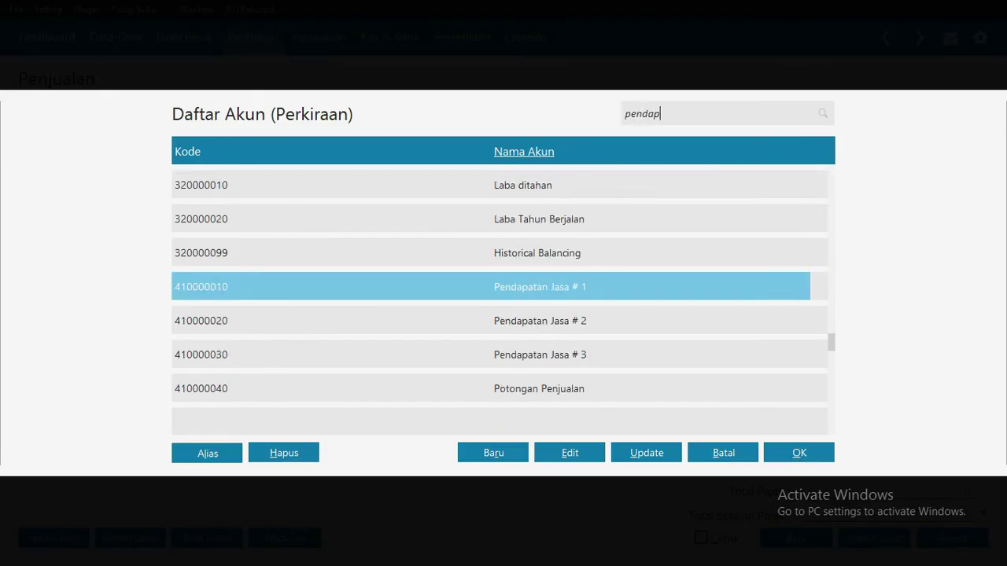
{"action": "type", "text": "p"}
{"action": "left_click", "coordinate": [791, 451]}
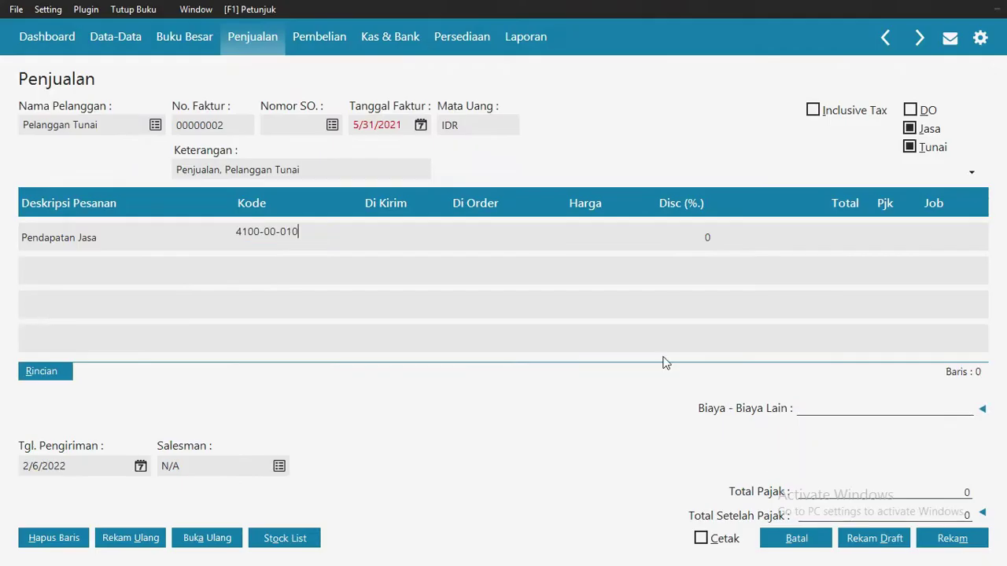
- Enter a delivered quantity (Di Kirim) of 1 and a price (Harga) of 436000, and complete the line
{"action": "left_click", "coordinate": [373, 236]}
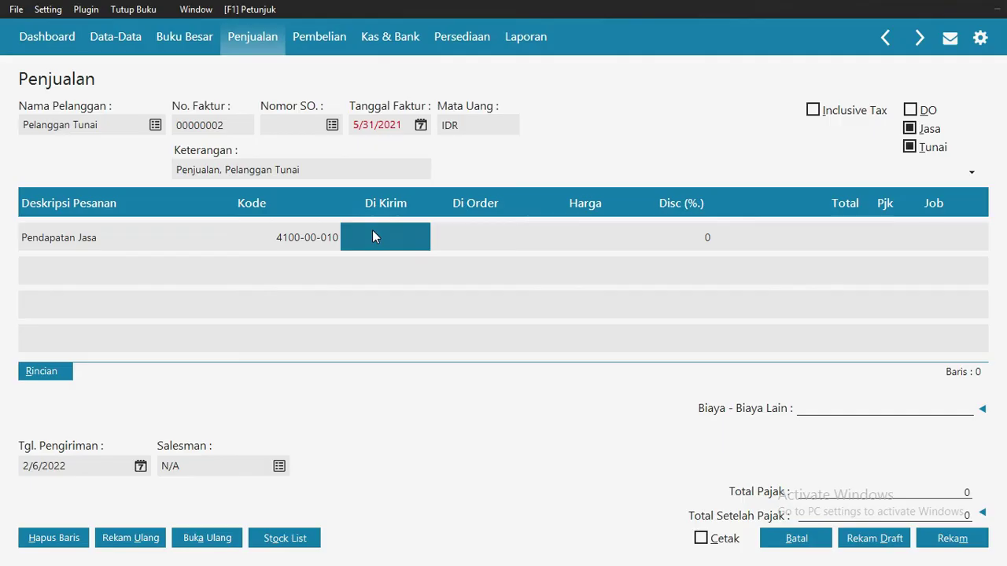
{"action": "type", "text": "1"}
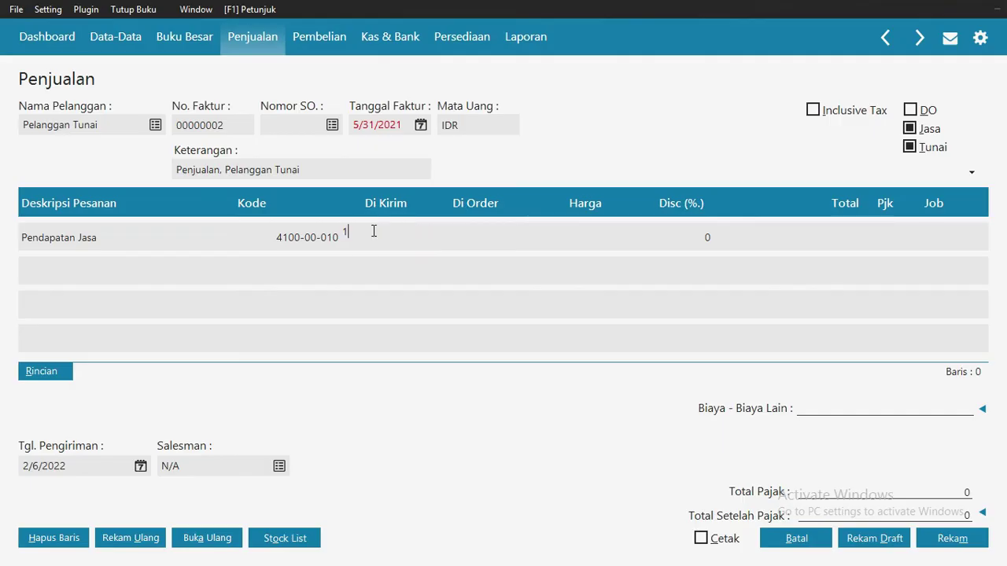
{"action": "left_click", "coordinate": [604, 245]}
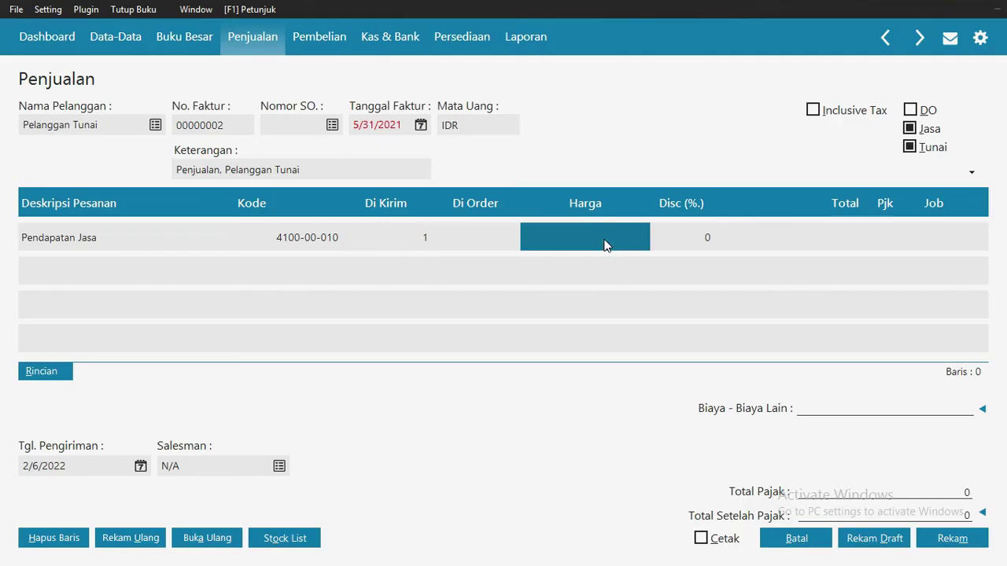
{"action": "type", "text": "436"}
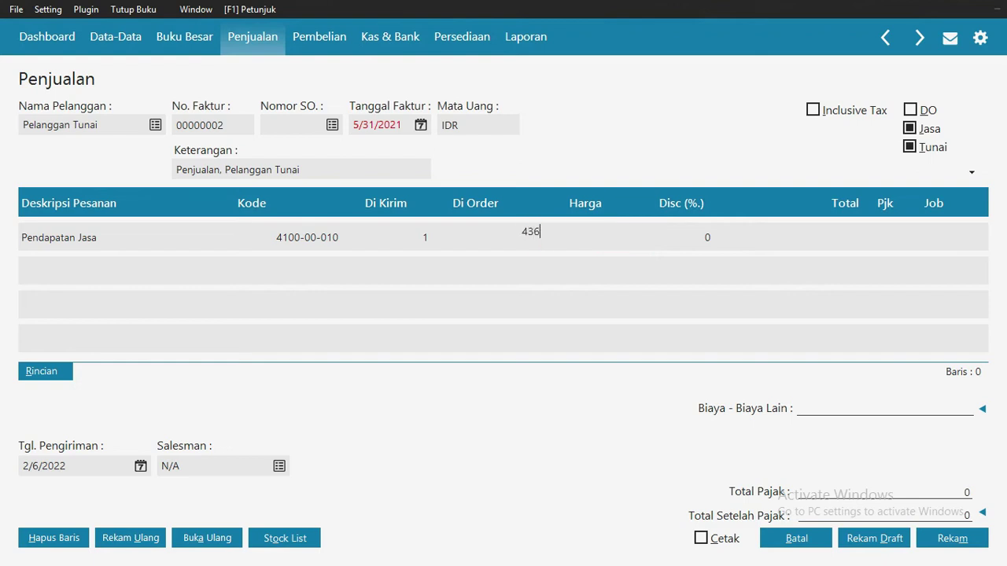
{"action": "type", "text": ",000"}
{"action": "left_click", "coordinate": [857, 238]}
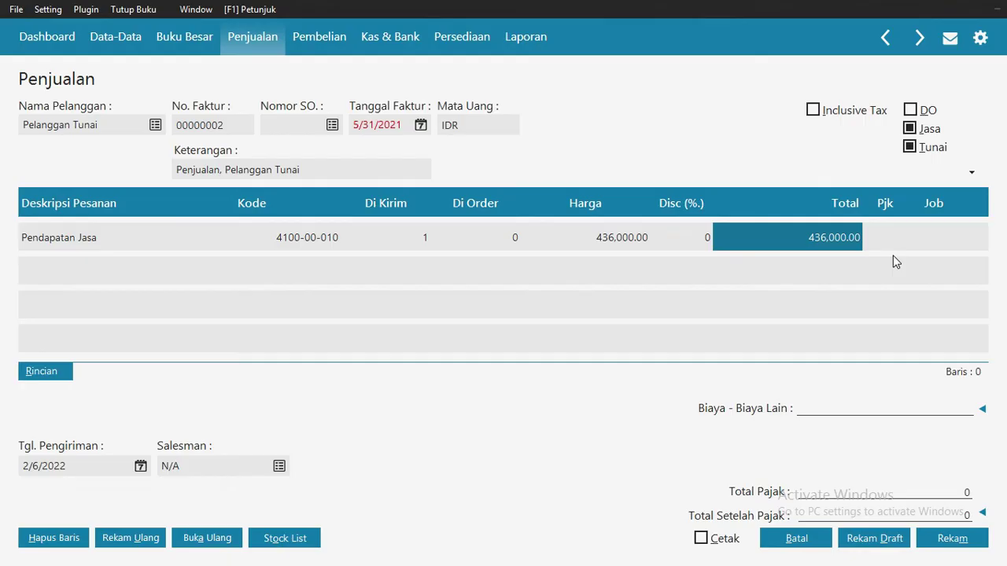
{"action": "key", "text": "Down"}
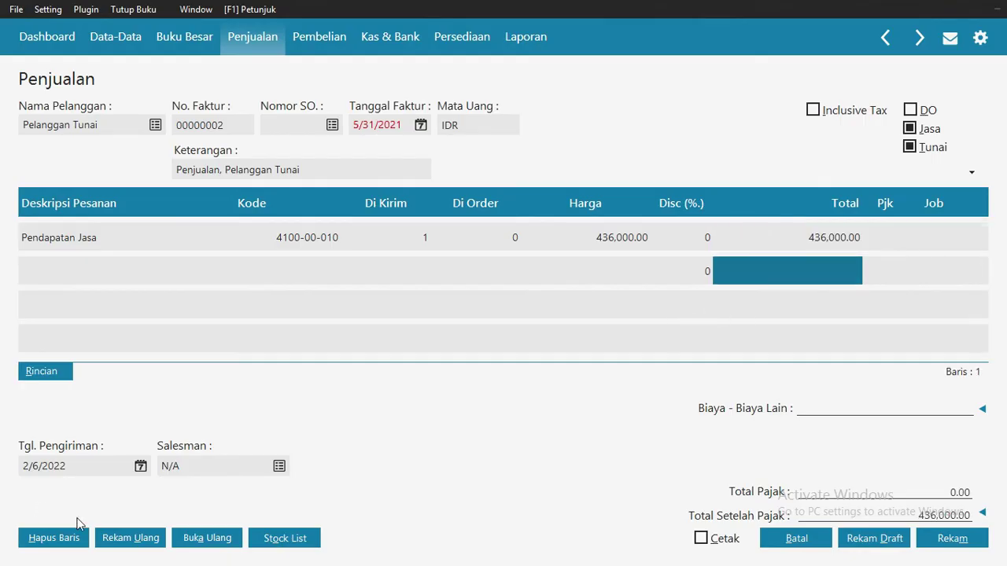
- Set the second invoice's delivery date (Tgl. Pengiriman) to 5/31/2021 and record the invoice, accepting the accounting-period warning
{"action": "left_click", "coordinate": [140, 468]}
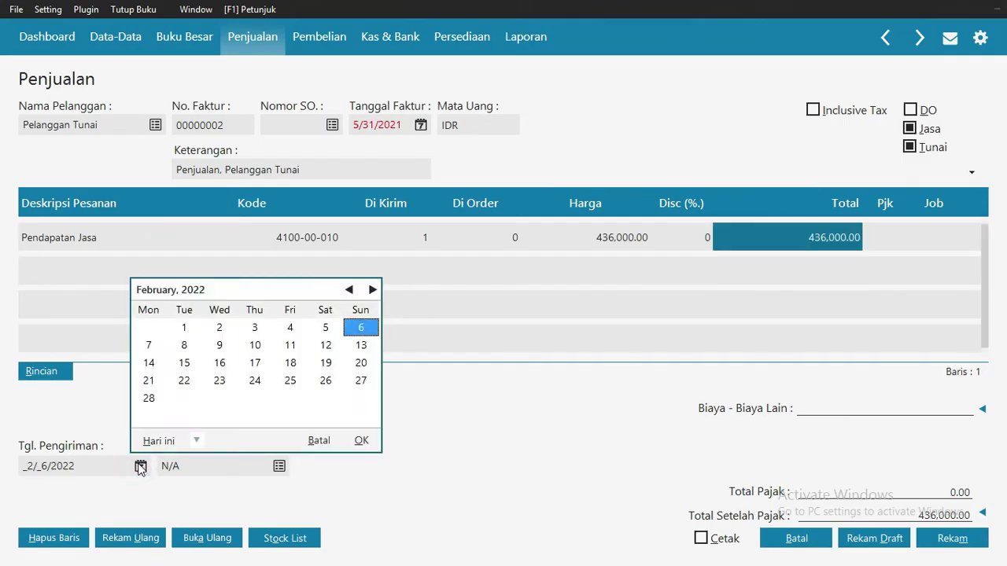
{"action": "left_click", "coordinate": [197, 441]}
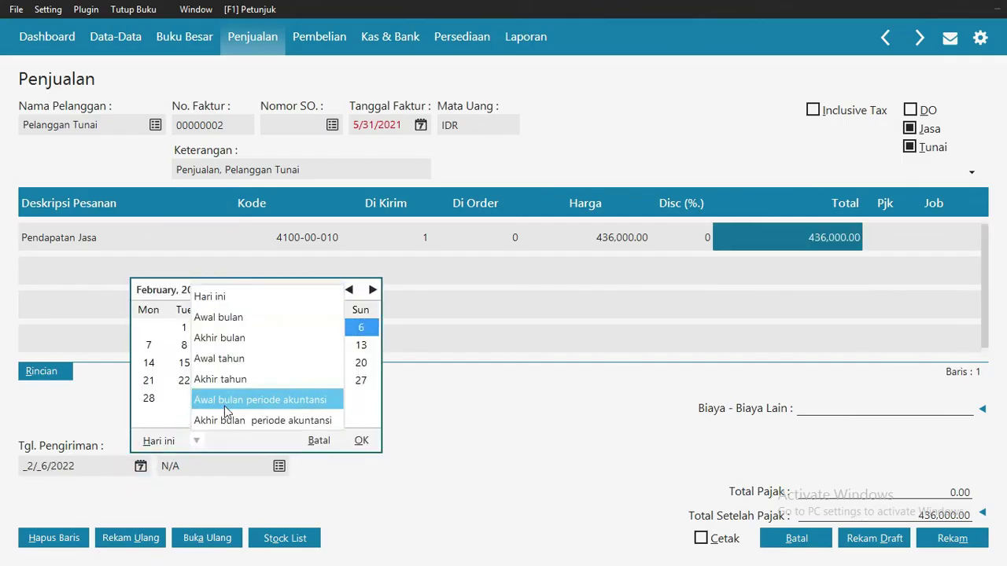
{"action": "left_click", "coordinate": [226, 401]}
{"action": "left_click", "coordinate": [372, 291]}
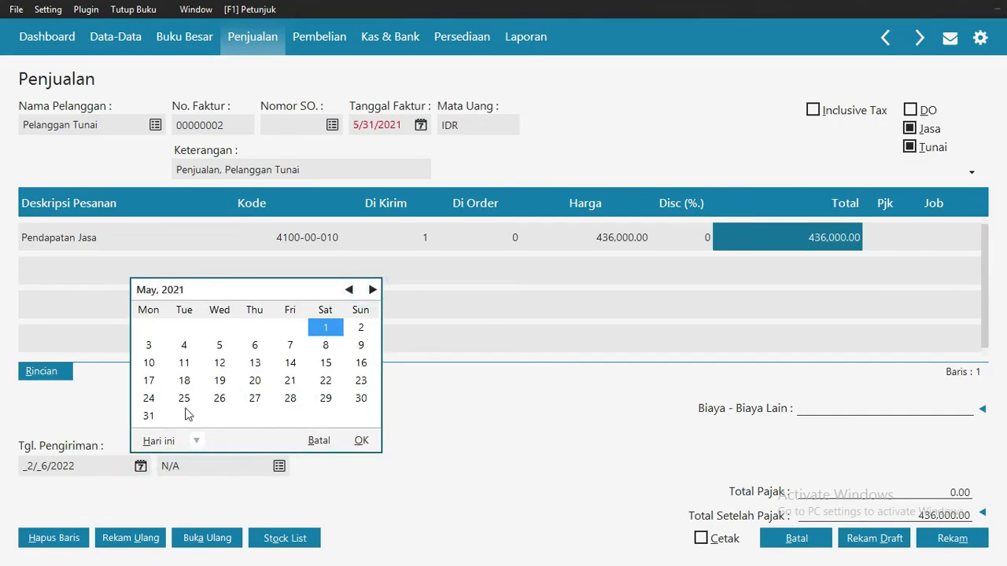
{"action": "left_click", "coordinate": [148, 416]}
{"action": "left_click", "coordinate": [357, 441]}
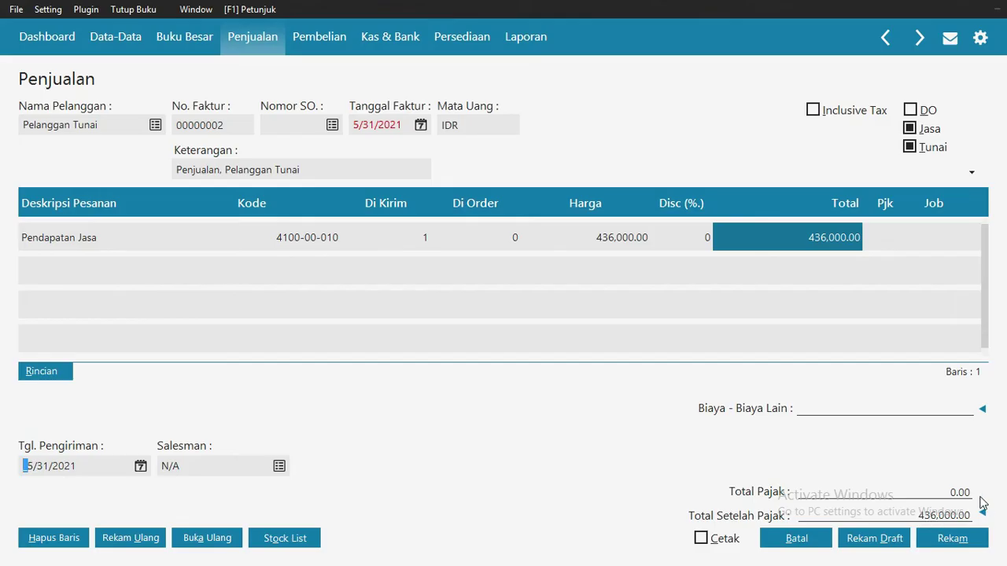
{"action": "left_click", "coordinate": [943, 550]}
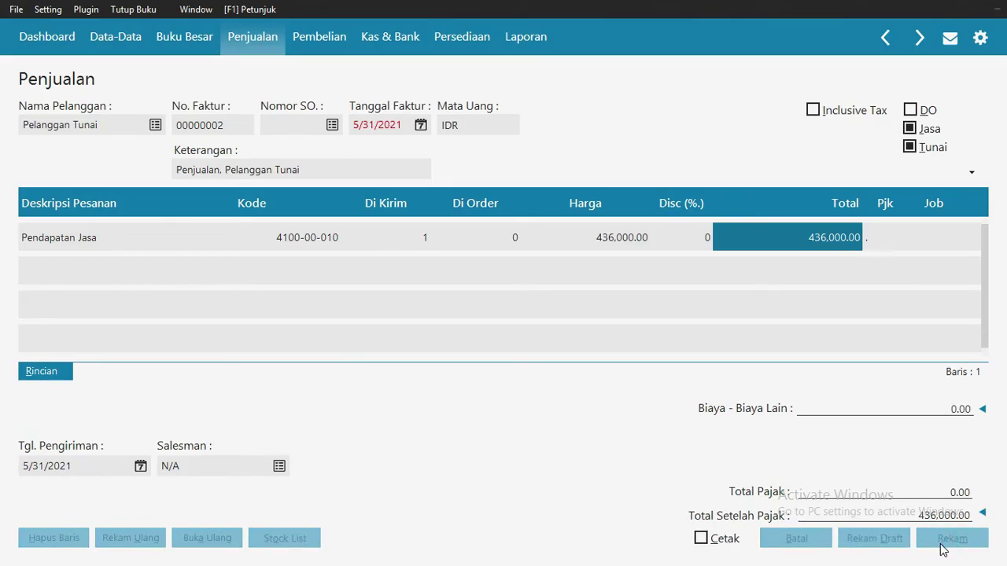
{"action": "left_click", "coordinate": [741, 369]}
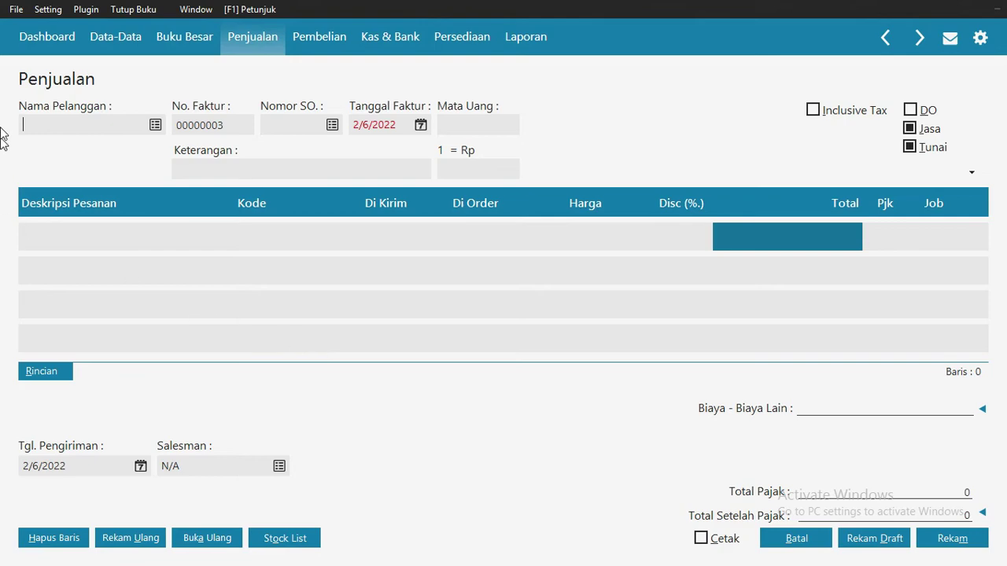
- Choose Pelanggan Tunai as the customer of the third sales invoice and set the invoice date to 6/30/2021
{"action": "left_click", "coordinate": [156, 127]}
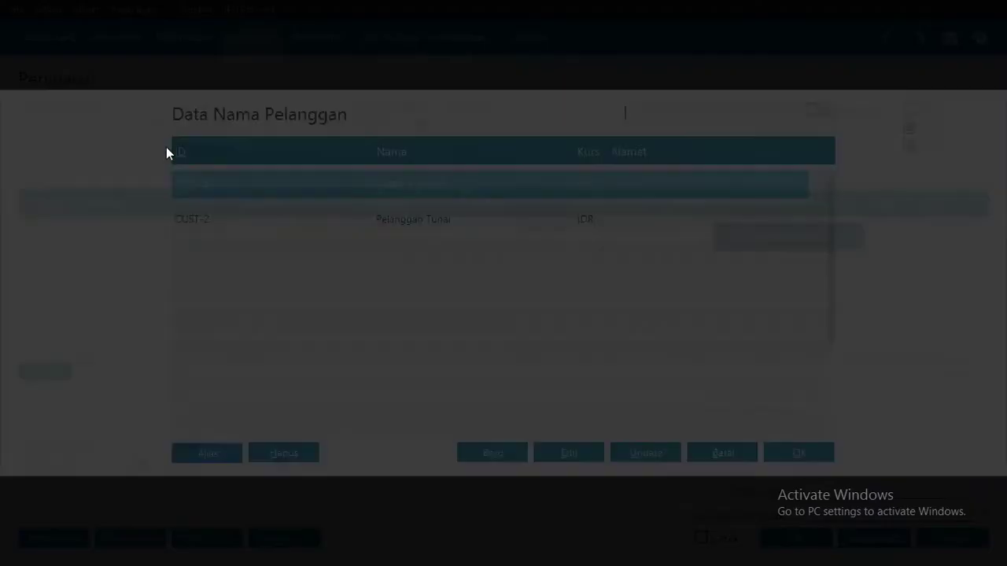
{"action": "left_click", "coordinate": [397, 226]}
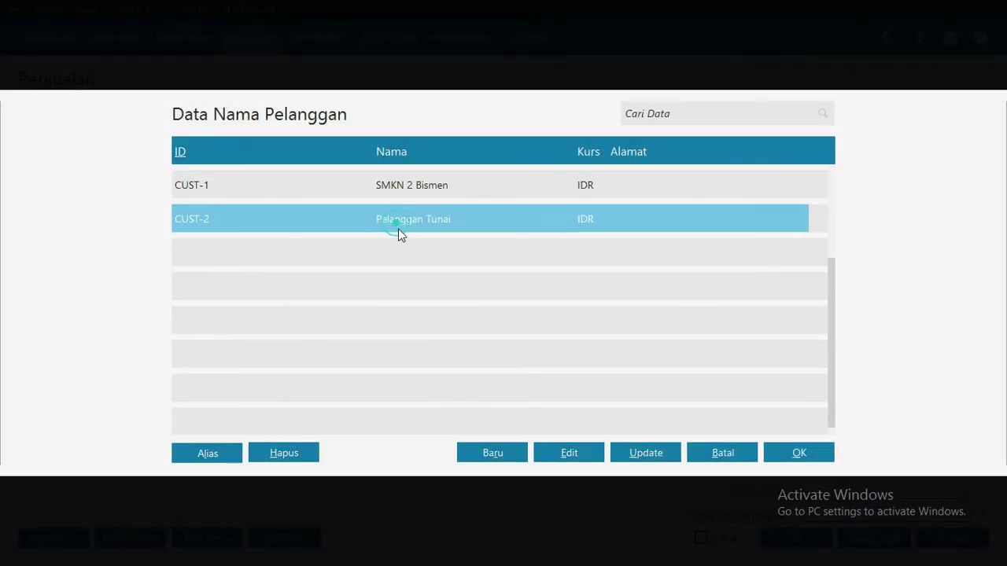
{"action": "left_click", "coordinate": [775, 458]}
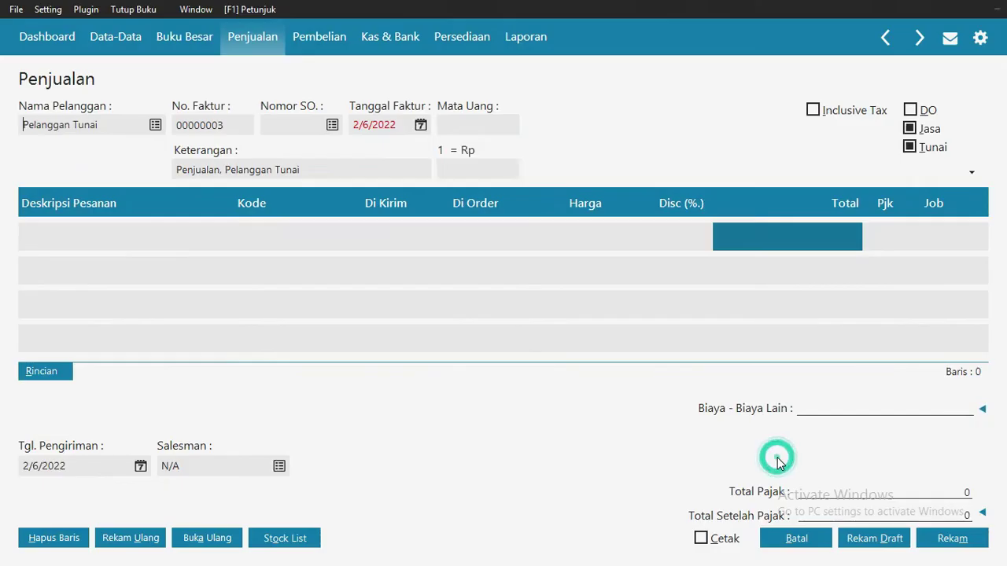
{"action": "left_click", "coordinate": [421, 125]}
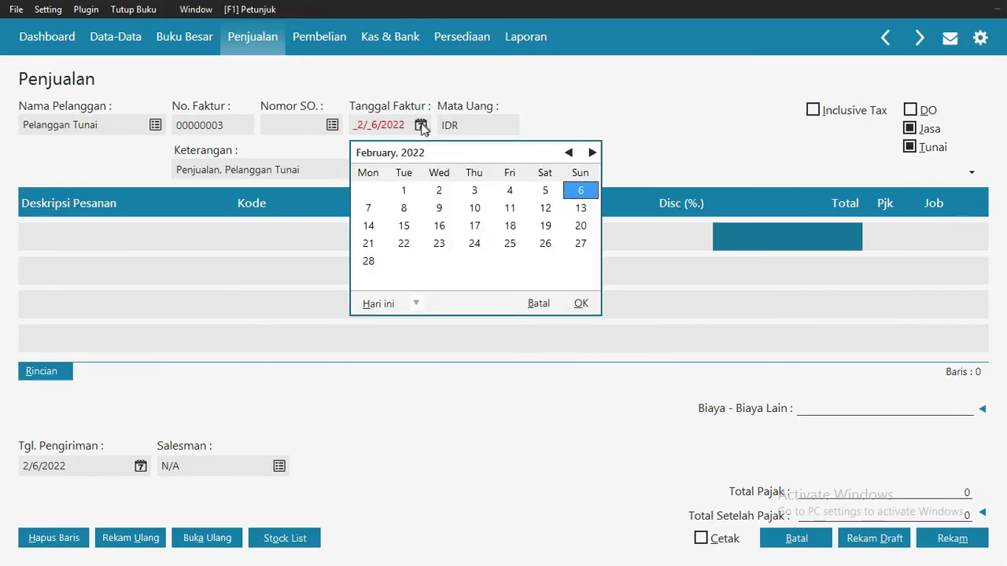
{"action": "left_click", "coordinate": [416, 306]}
{"action": "left_click", "coordinate": [470, 434]}
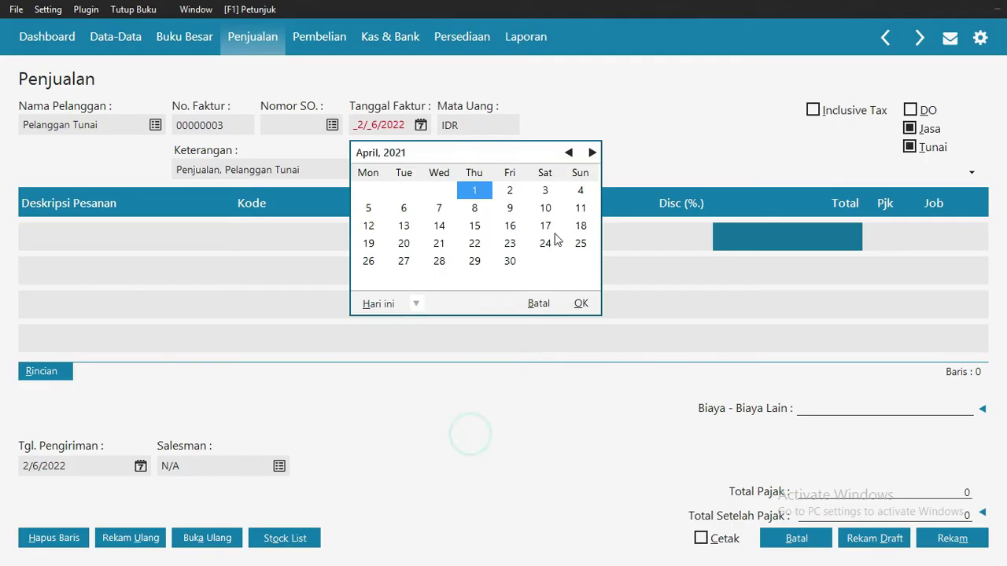
{"action": "left_click", "coordinate": [592, 152]}
{"action": "left_click", "coordinate": [591, 153]}
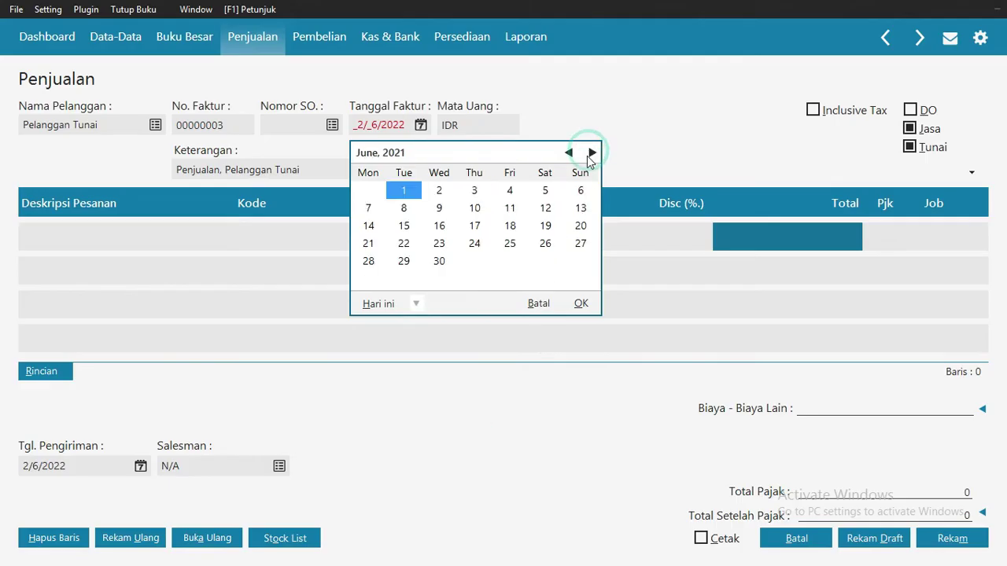
{"action": "left_click", "coordinate": [440, 264]}
{"action": "left_click", "coordinate": [578, 309]}
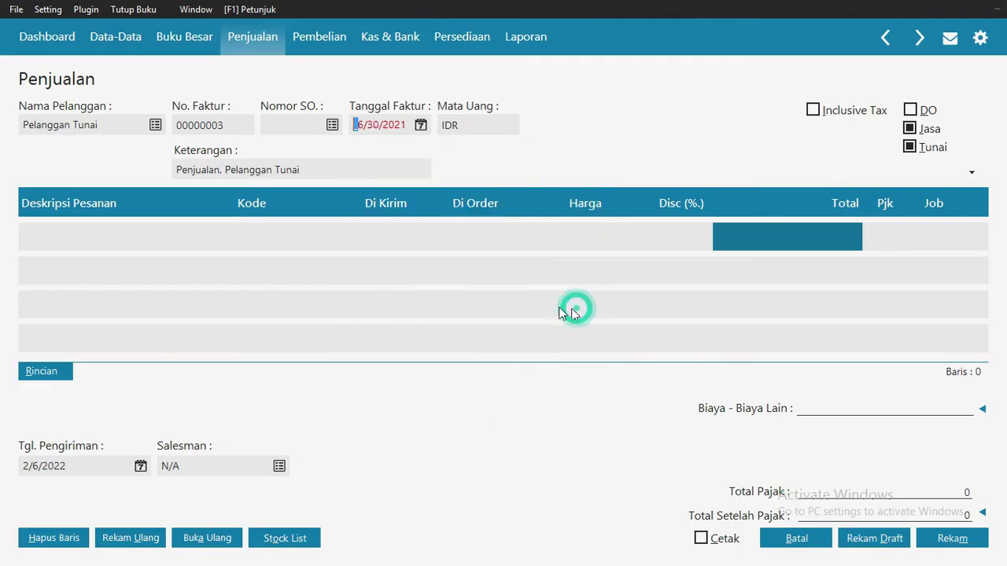
- Describe the third invoice's first line as Pendapatan Jasa and assign it the account Pendapatan Jasa # 1
{"action": "left_click", "coordinate": [52, 230]}
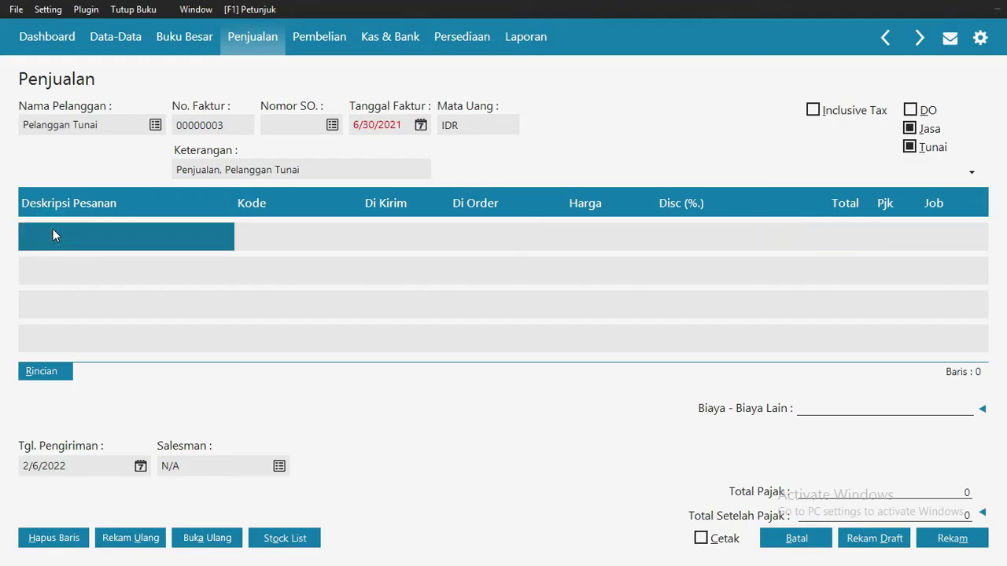
{"action": "left_click", "coordinate": [61, 238]}
{"action": "type", "text": "Pe"}
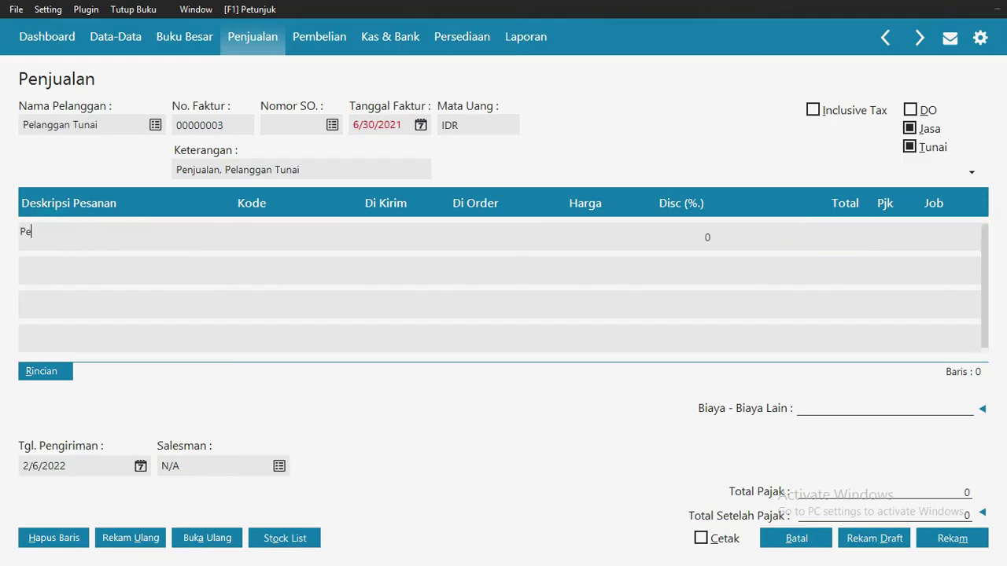
{"action": "type", "text": "ndapatan Jasa"}
{"action": "left_click", "coordinate": [241, 236]}
{"action": "type", "text": "pendapa"}
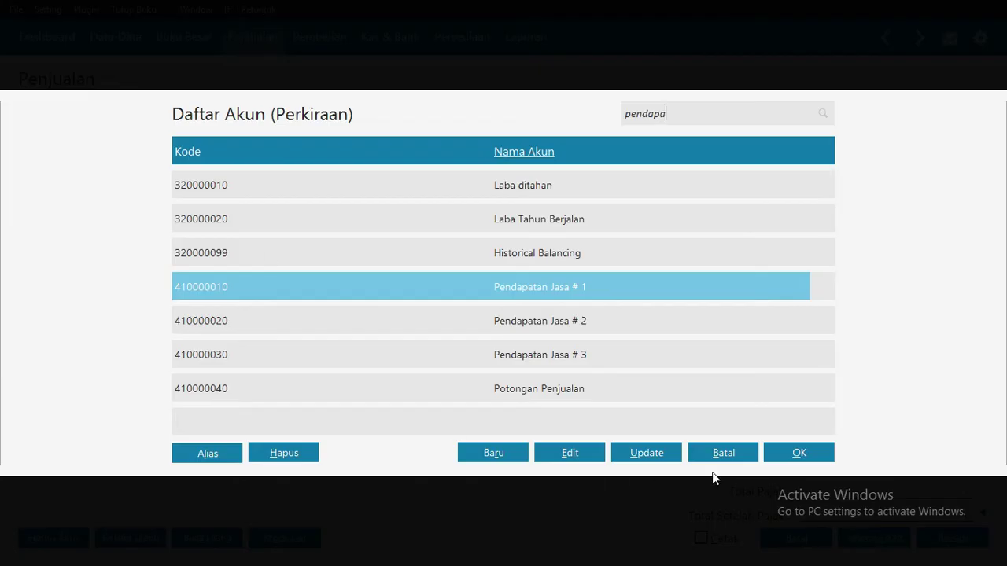
{"action": "left_click", "coordinate": [784, 448]}
- Enter a delivered quantity (Di Kirim) of 1 and a price (Harga) of 3758000, and complete the line
{"action": "left_click", "coordinate": [382, 233]}
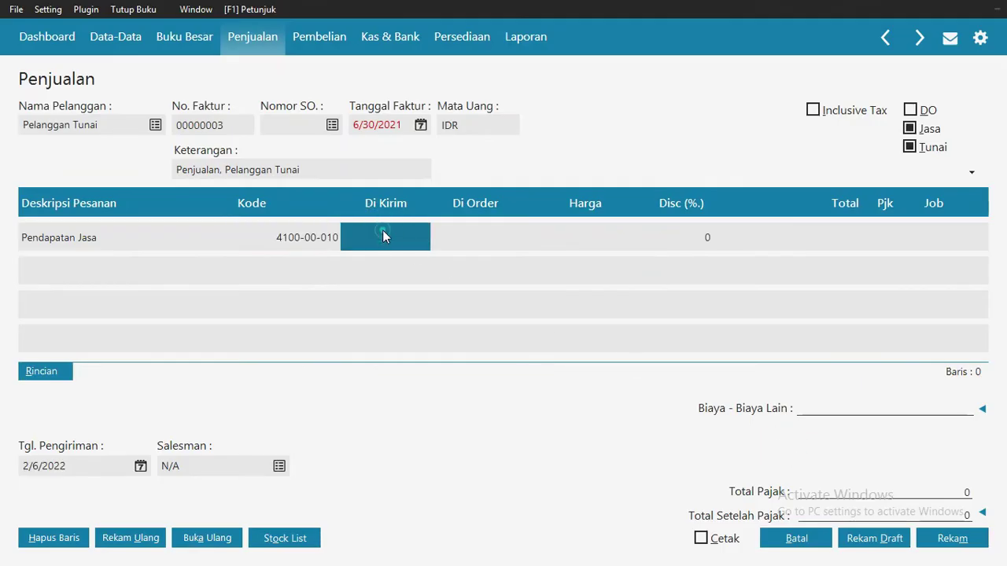
{"action": "type", "text": "1"}
{"action": "left_click", "coordinate": [590, 238]}
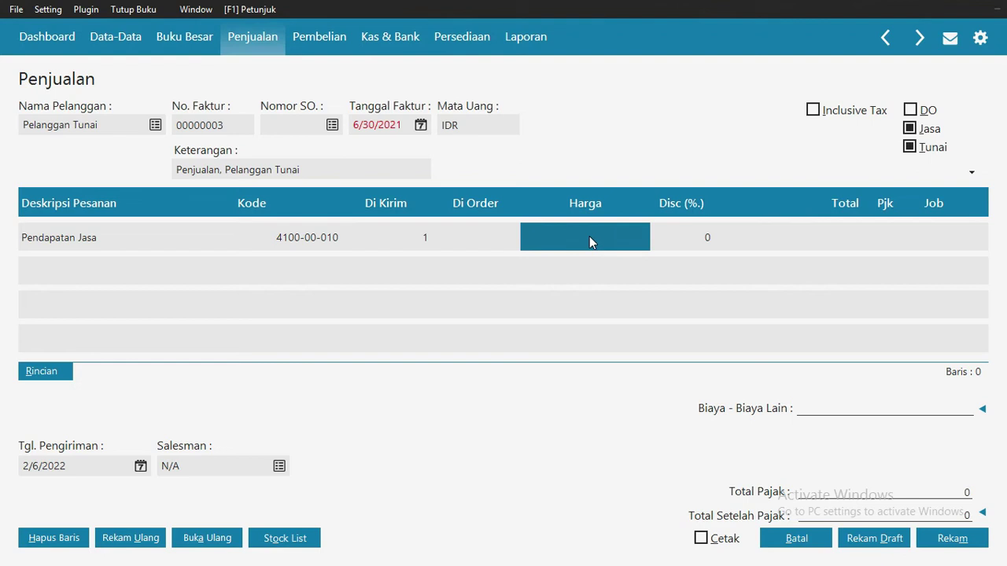
{"action": "type", "text": "3,"}
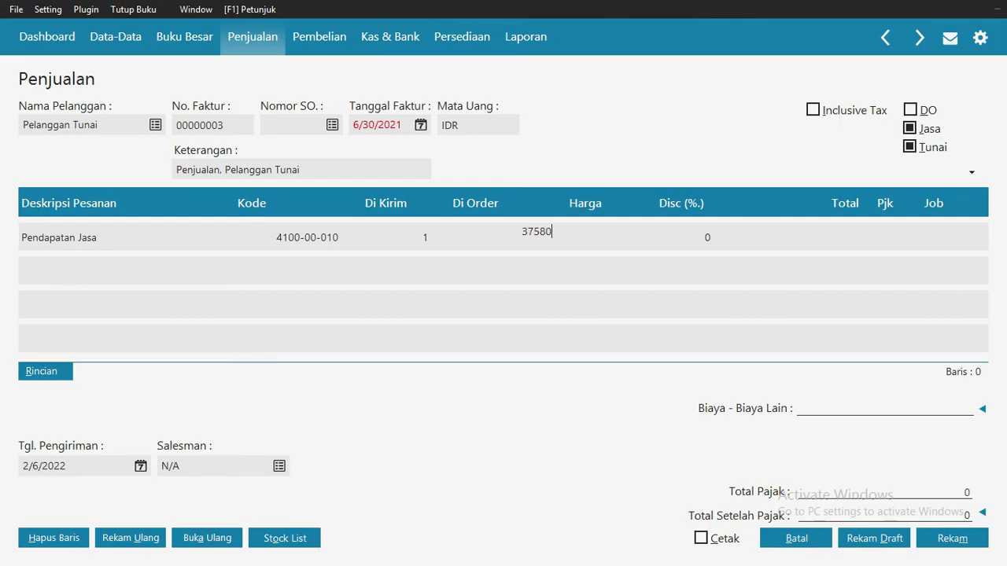
{"action": "type", "text": "758,000"}
{"action": "left_click", "coordinate": [869, 236]}
{"action": "key", "text": "Down"}
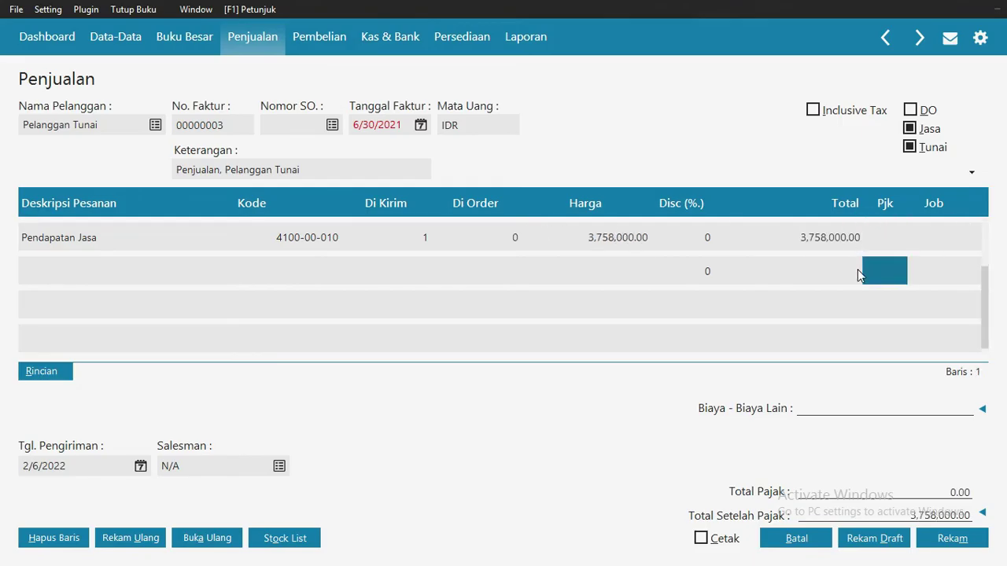
- Set the third invoice's delivery date (Tgl. Pengiriman) to 6/30/2021 and record the invoice, accepting the accounting-period warning
{"action": "left_click", "coordinate": [140, 467]}
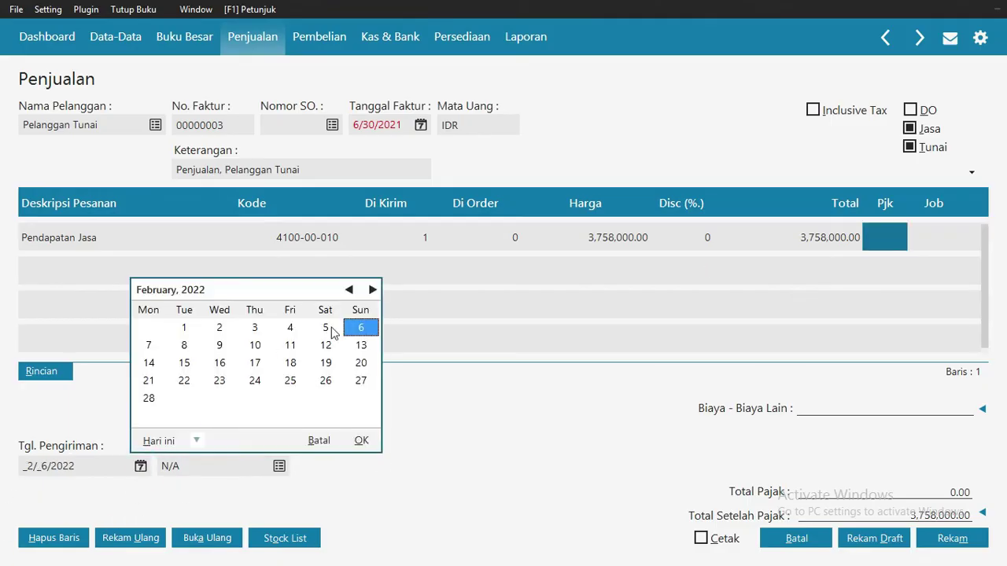
{"action": "left_click", "coordinate": [201, 441]}
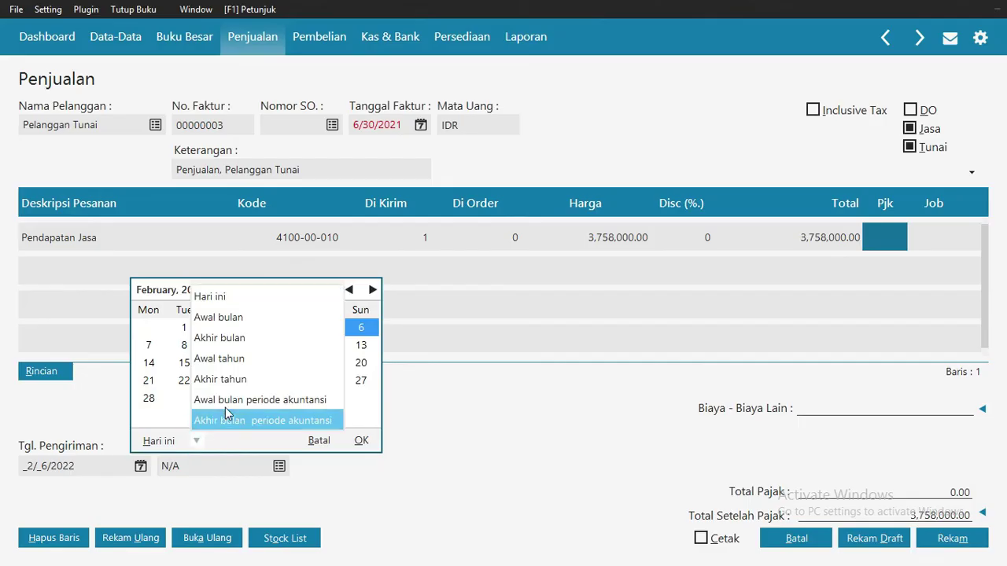
{"action": "left_click", "coordinate": [224, 413]}
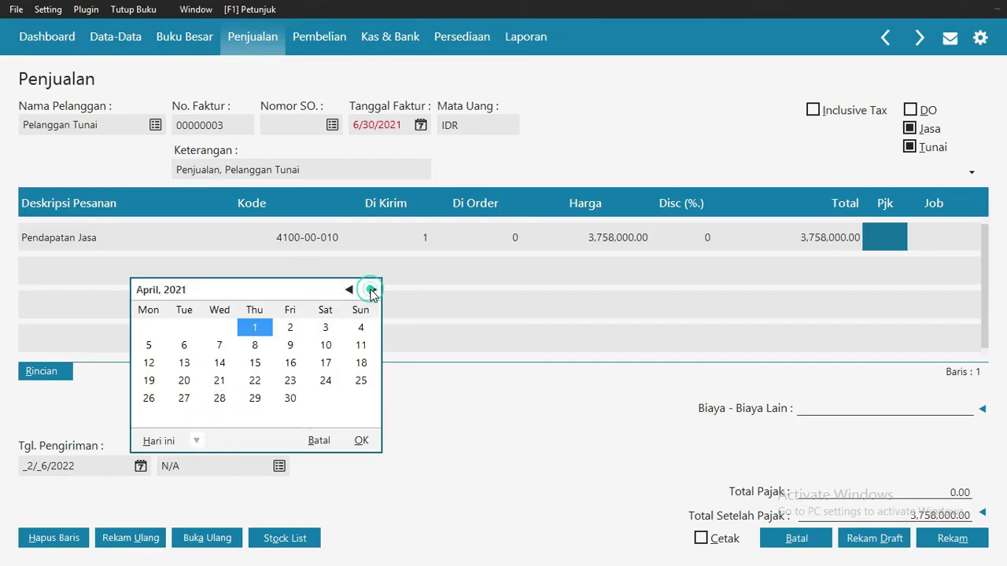
{"action": "left_click", "coordinate": [372, 290]}
{"action": "left_click", "coordinate": [372, 291]}
{"action": "left_click", "coordinate": [220, 399]}
{"action": "left_click", "coordinate": [361, 440]}
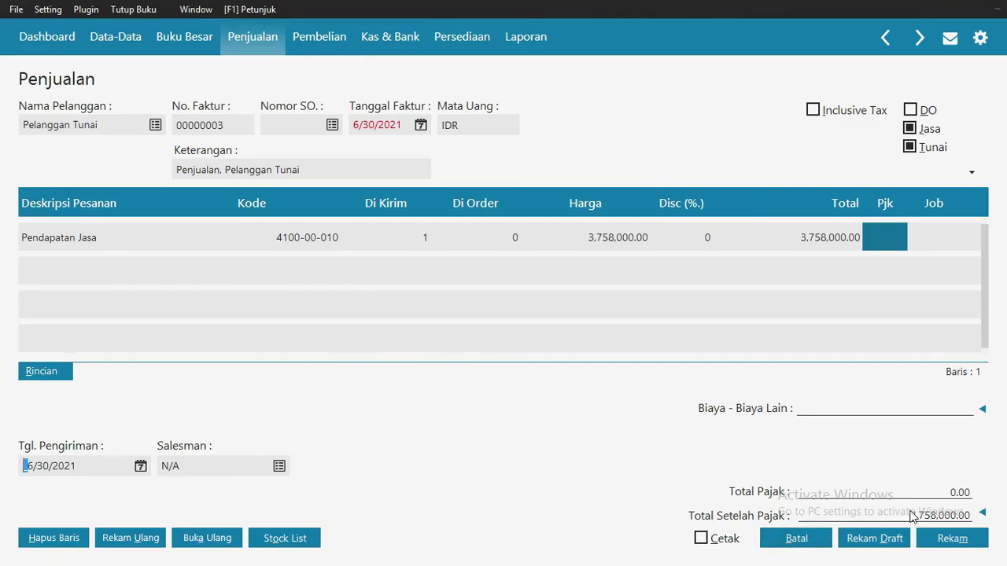
{"action": "left_click", "coordinate": [948, 541]}
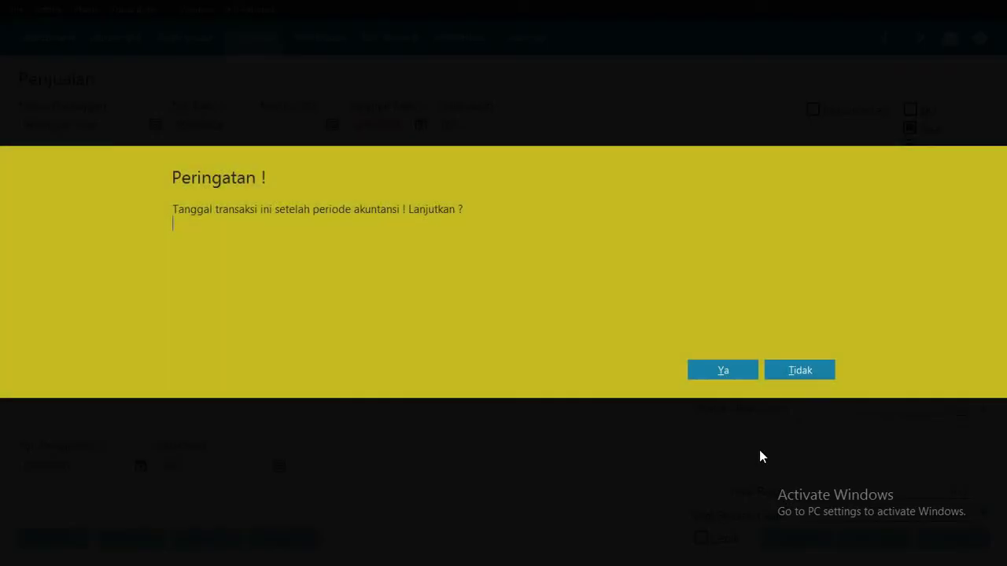
{"action": "left_click", "coordinate": [727, 372]}
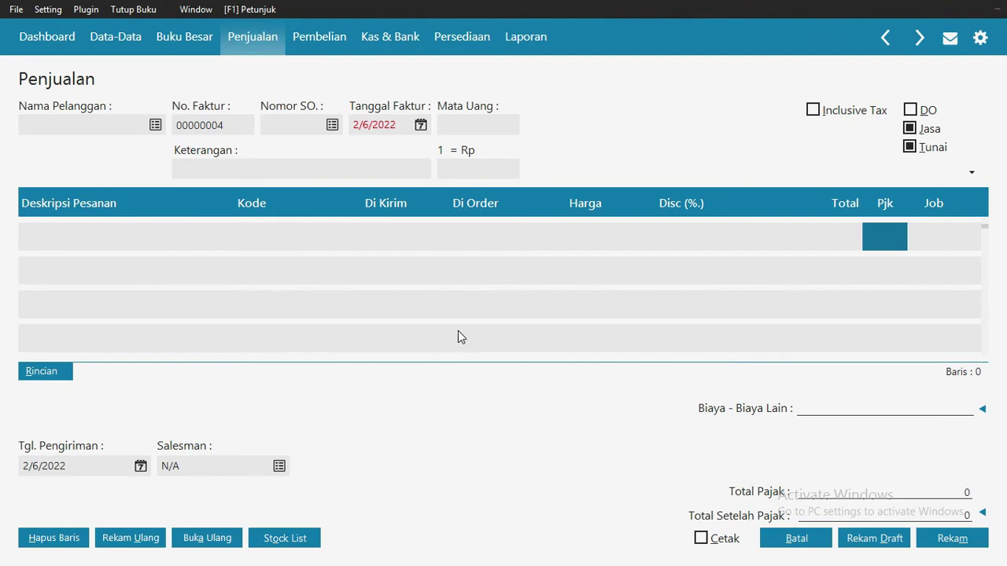
- Choose Pelanggan Tunai as the customer of the fourth sales invoice and set the invoice date to 9/30/2021
{"action": "left_click", "coordinate": [155, 125]}
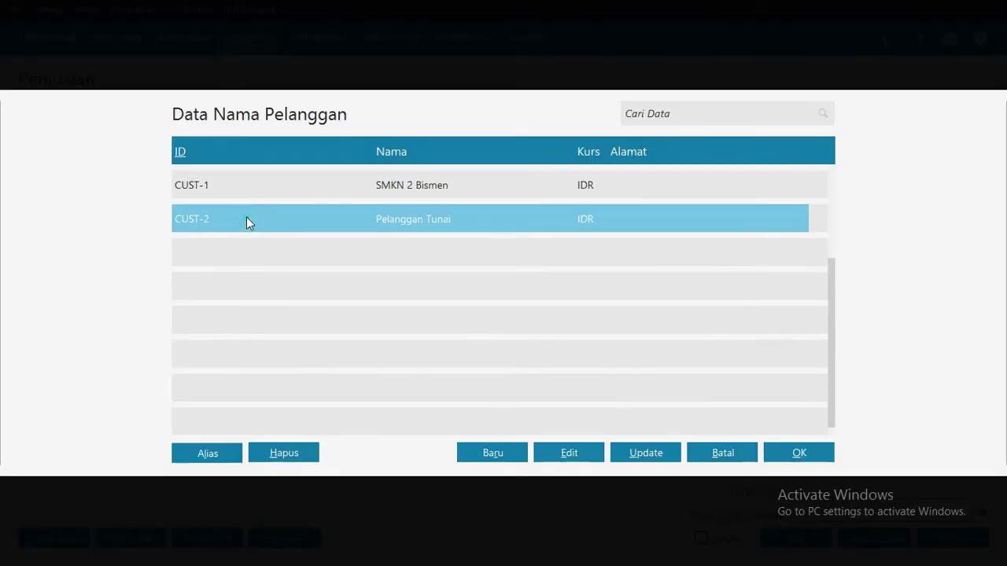
{"action": "left_click", "coordinate": [810, 457]}
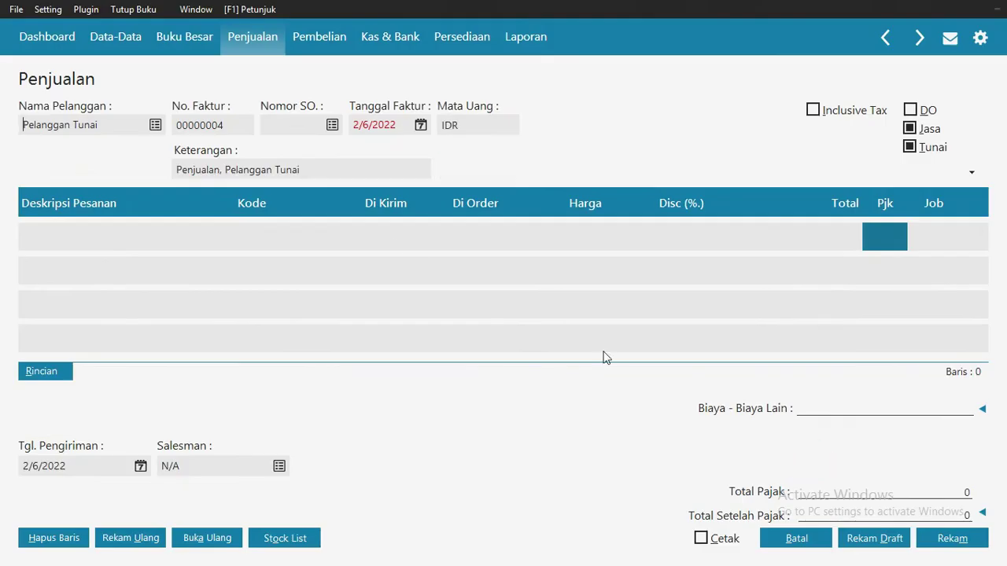
{"action": "left_click", "coordinate": [421, 125]}
{"action": "left_click", "coordinate": [569, 153]}
{"action": "left_click", "coordinate": [569, 153]}
{"action": "left_click", "coordinate": [569, 154]}
{"action": "left_click", "coordinate": [569, 154]}
{"action": "left_click", "coordinate": [568, 154]}
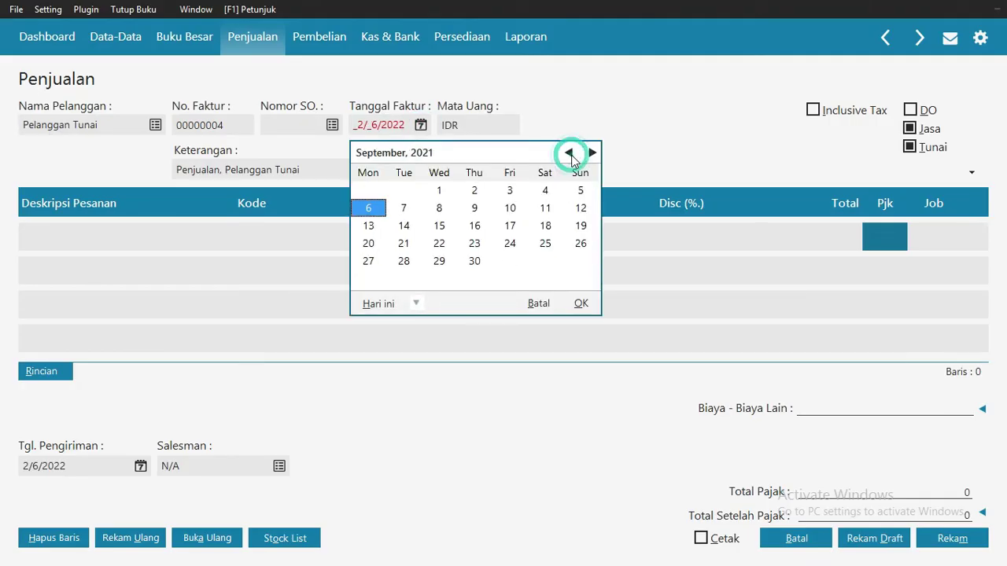
{"action": "left_click", "coordinate": [473, 262]}
{"action": "left_click", "coordinate": [576, 305]}
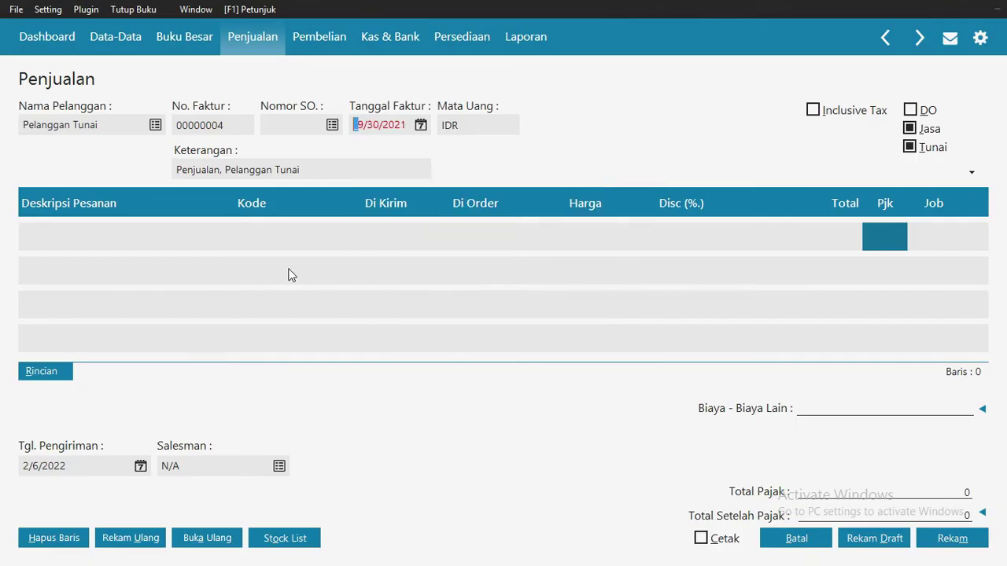
- Describe the fourth invoice's first line as Pendapatan Jasa and assign it the account Pendapatan Jasa # 1
{"action": "left_click", "coordinate": [64, 233]}
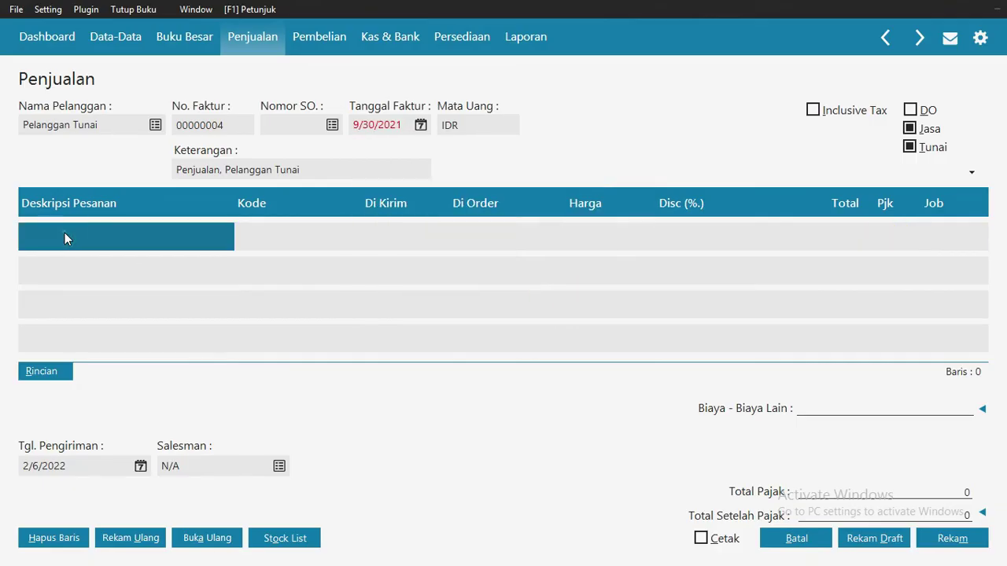
{"action": "left_click", "coordinate": [65, 233]}
{"action": "type", "text": "Pen"}
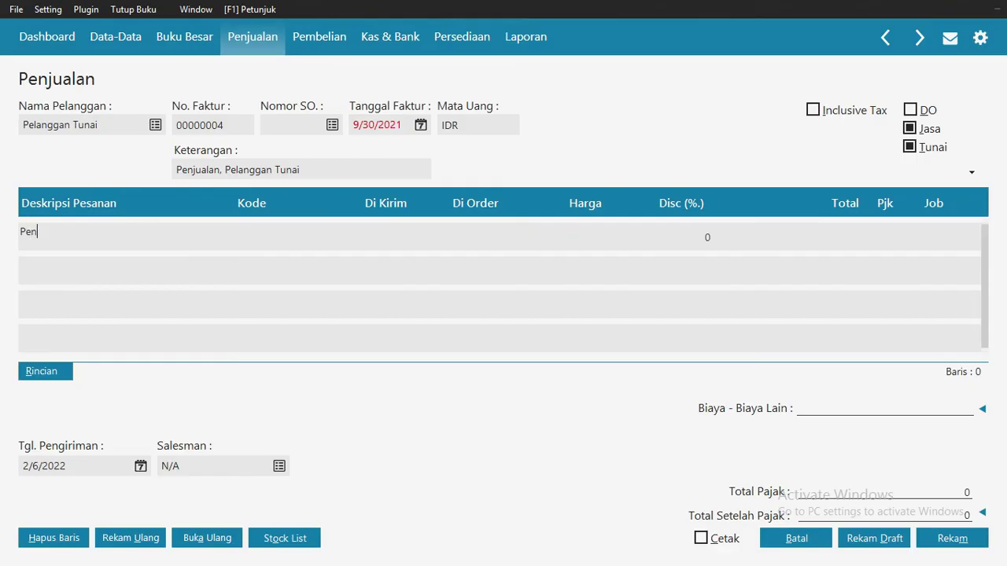
{"action": "type", "text": "dapatan Jasa"}
{"action": "left_click", "coordinate": [248, 233]}
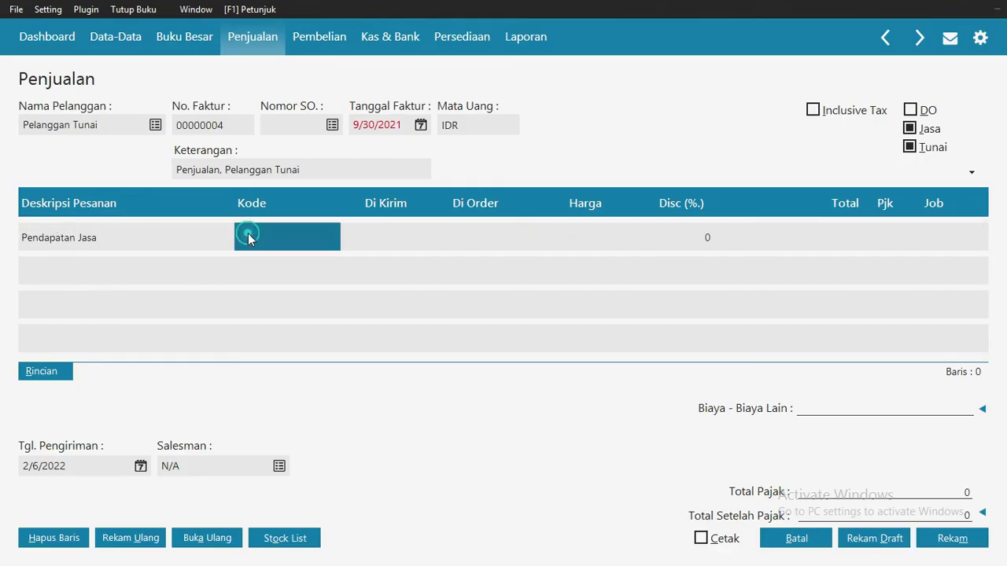
{"action": "type", "text": "pendapatan"}
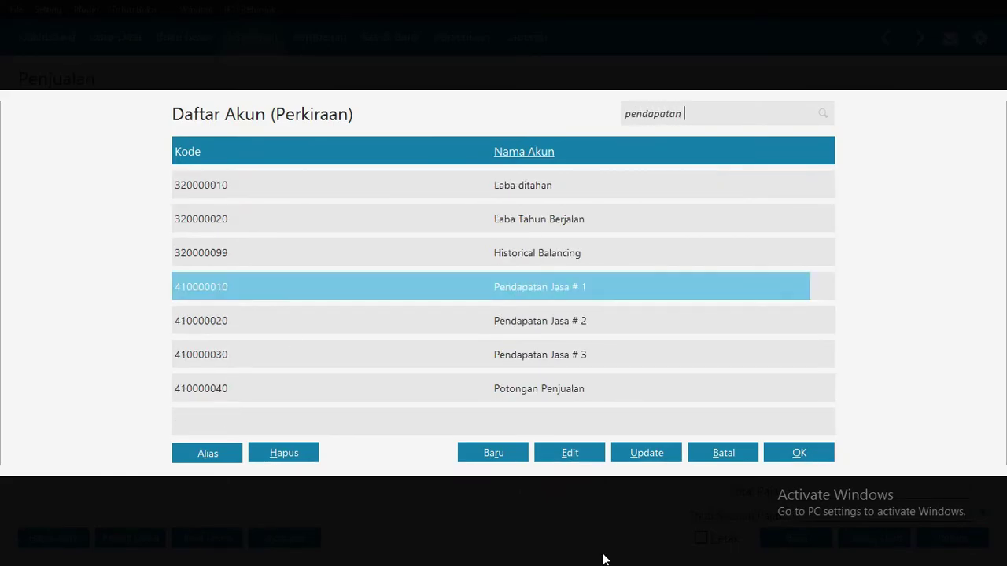
{"action": "left_click", "coordinate": [814, 455]}
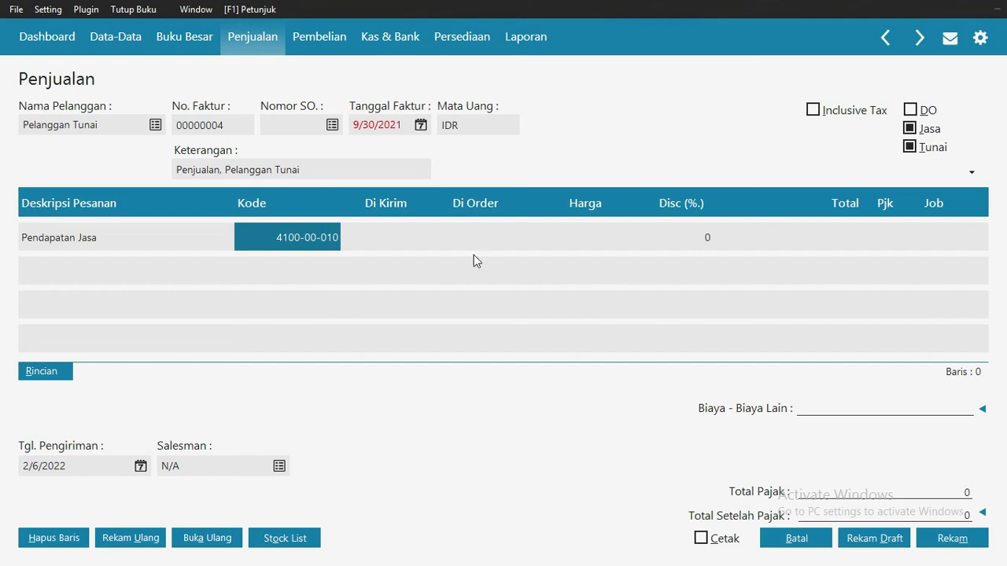
- Enter a delivered quantity (Di Kirim) of 1 and a price (Harga) of 1091000 for the fourth invoice's line, and complete it
{"action": "left_click", "coordinate": [384, 230]}
{"action": "type", "text": "1"}
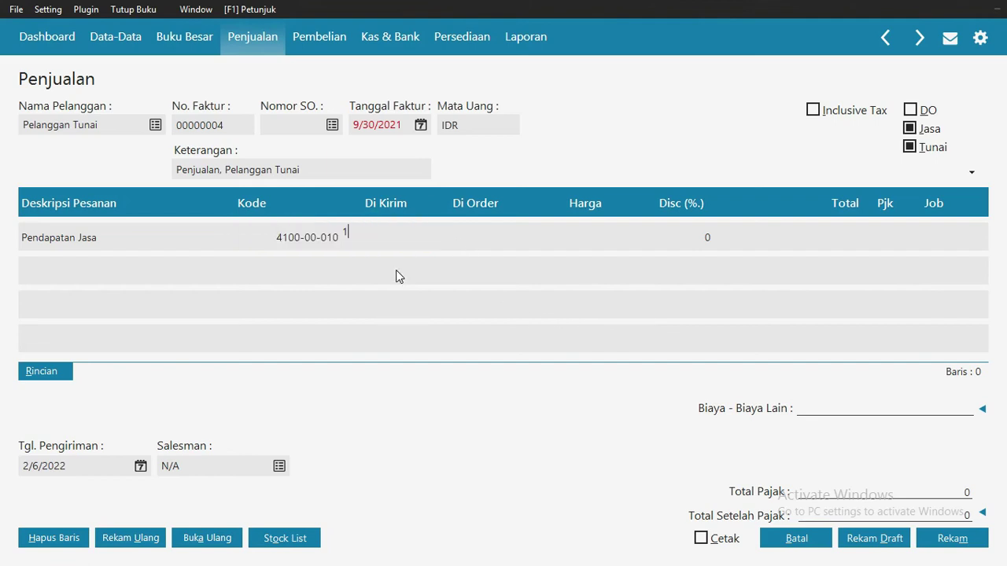
{"action": "left_click", "coordinate": [590, 233]}
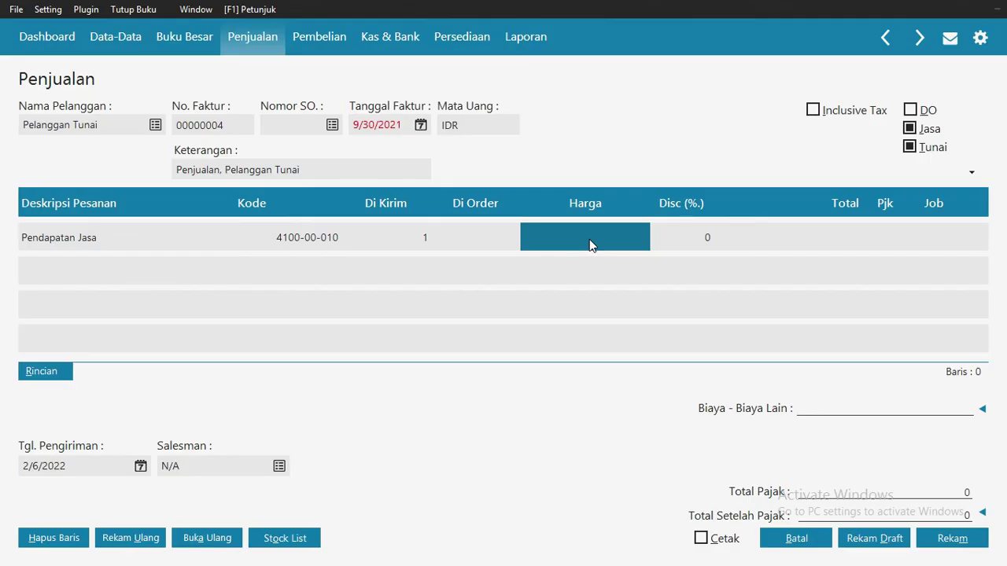
{"action": "type", "text": "1091"}
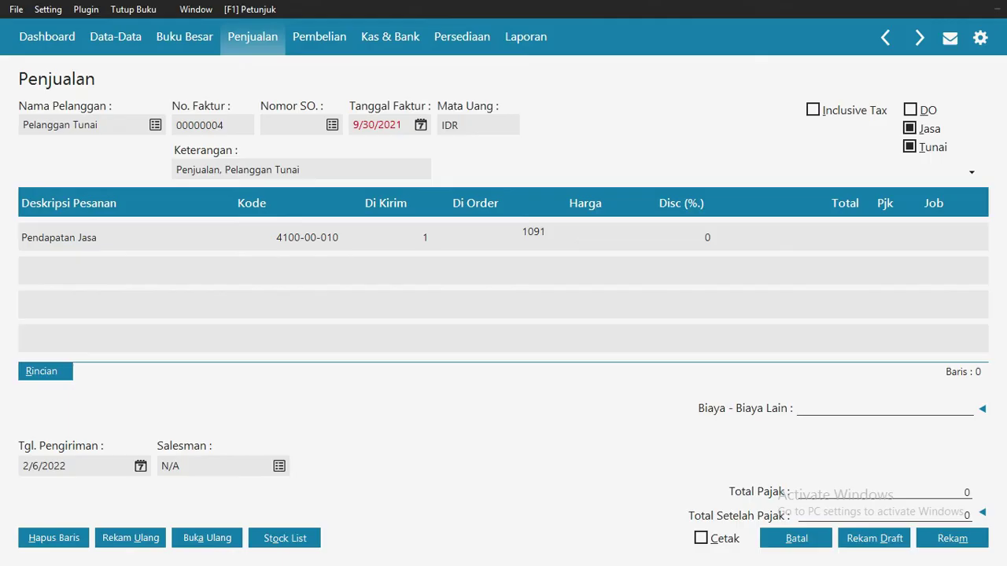
{"action": "type", "text": "000"}
{"action": "left_click", "coordinate": [822, 236]}
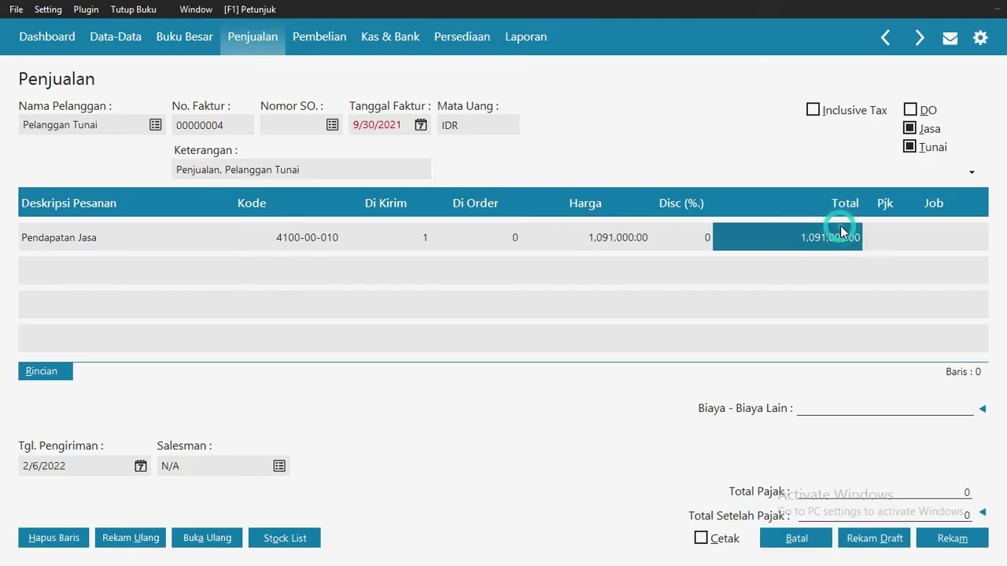
{"action": "key", "text": "Down"}
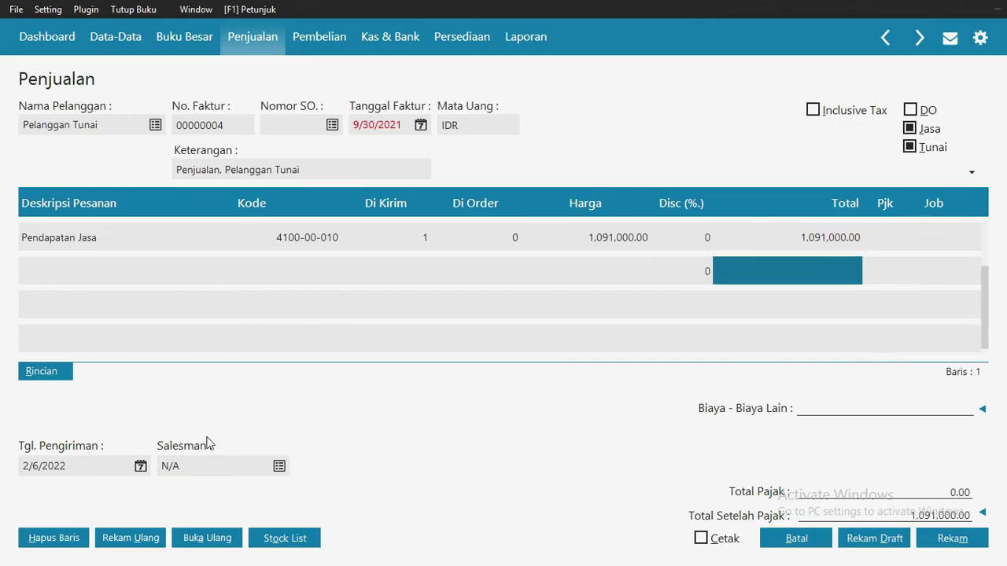
- Set the fourth invoice's delivery date (Tgl. Pengiriman) to 9/30/2021 and record the invoice, accepting the accounting-period warning
{"action": "left_click", "coordinate": [140, 470]}
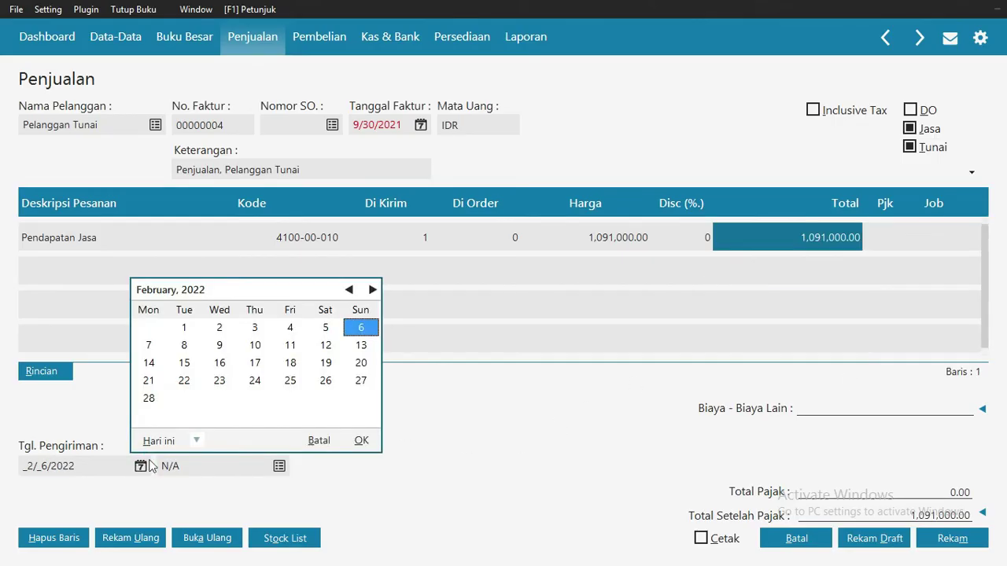
{"action": "left_click", "coordinate": [349, 289]}
{"action": "left_click", "coordinate": [349, 290]}
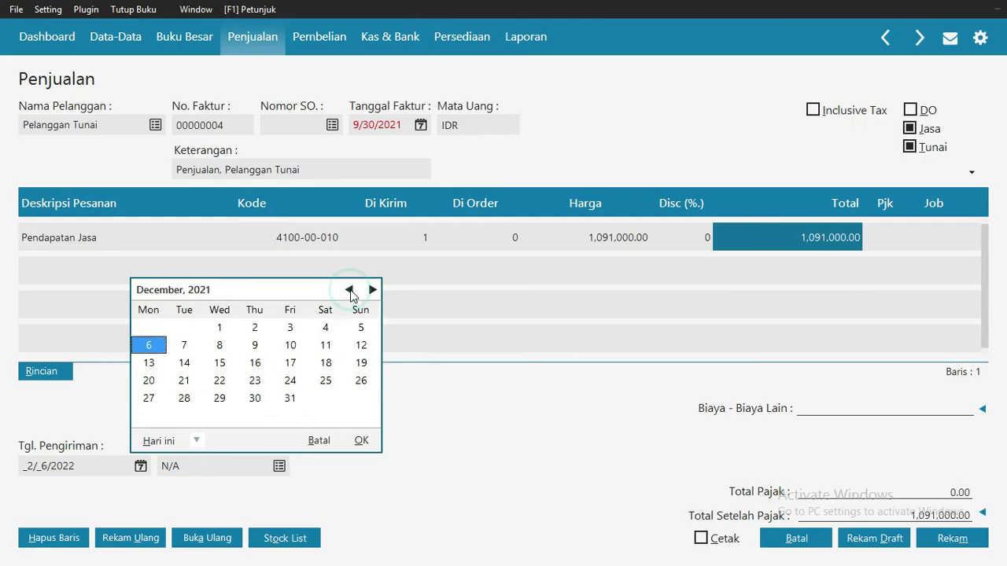
{"action": "left_click", "coordinate": [349, 289]}
{"action": "left_click", "coordinate": [349, 290]}
{"action": "left_click", "coordinate": [350, 290]}
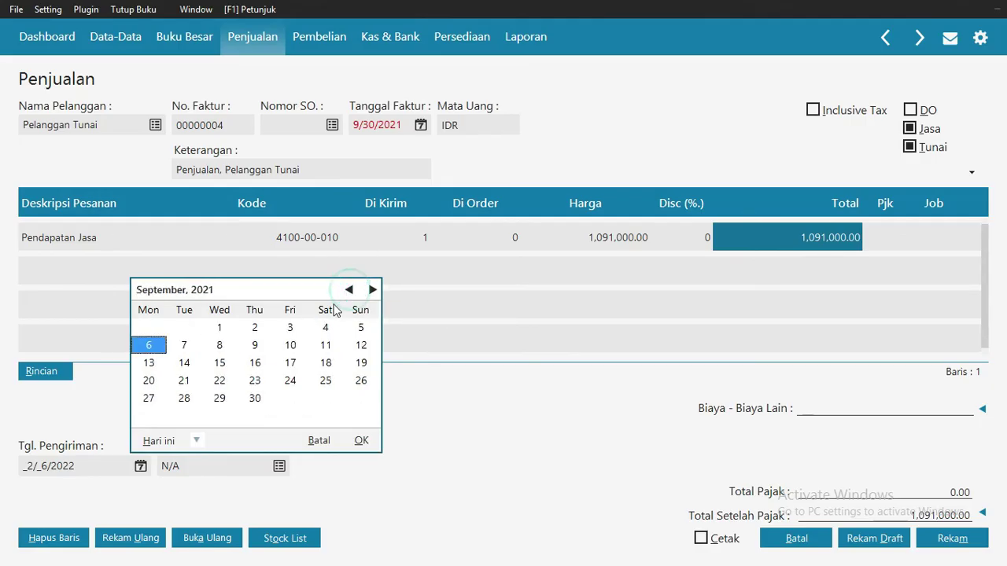
{"action": "left_click", "coordinate": [254, 398]}
{"action": "left_click", "coordinate": [361, 441]}
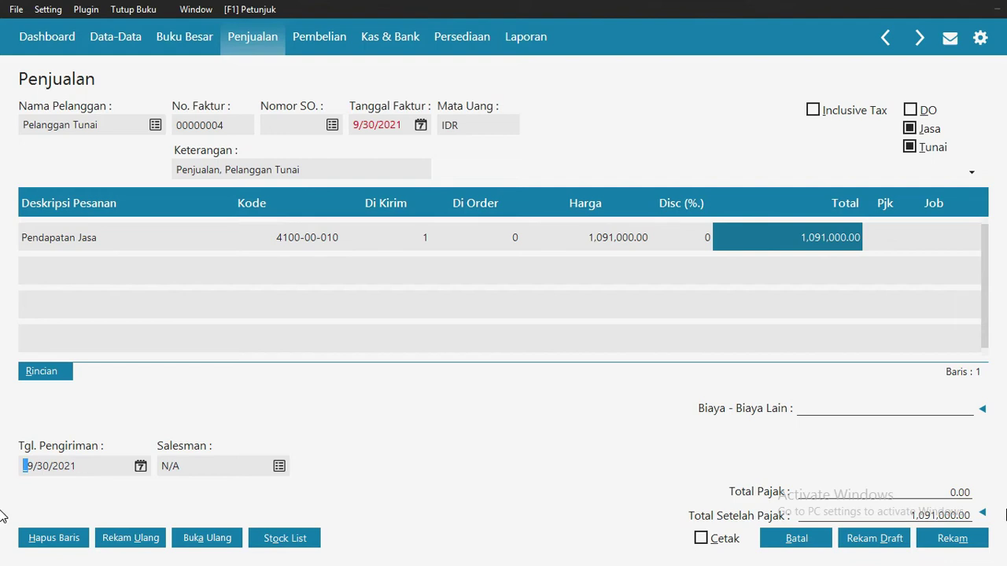
{"action": "left_click", "coordinate": [936, 548]}
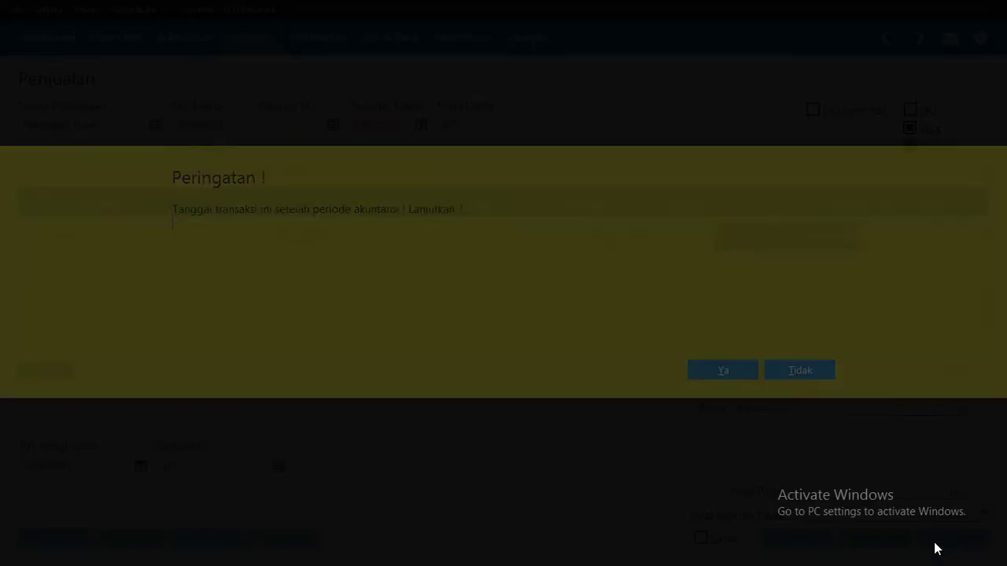
{"action": "left_click", "coordinate": [738, 373]}
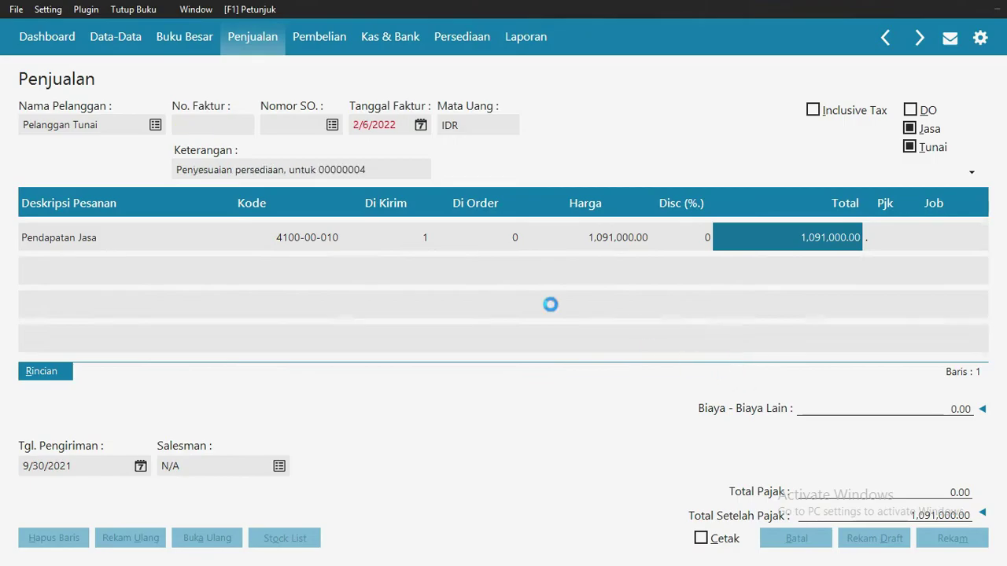
- Choose Pelanggan Tunai as the customer of the fifth sales invoice and set the invoice date to 10/31/2021
{"action": "left_click", "coordinate": [154, 127]}
{"action": "left_click", "coordinate": [248, 224]}
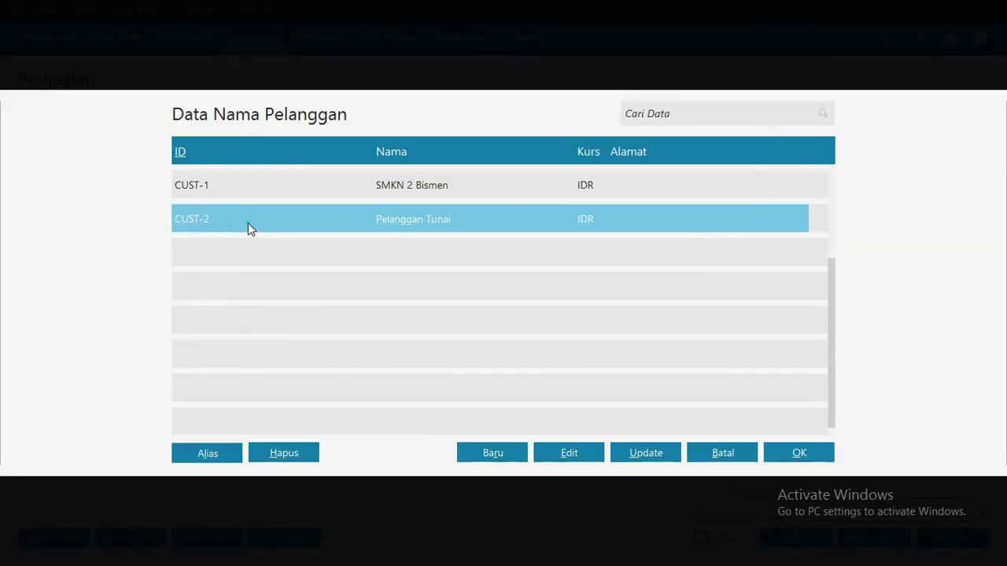
{"action": "left_click", "coordinate": [793, 456]}
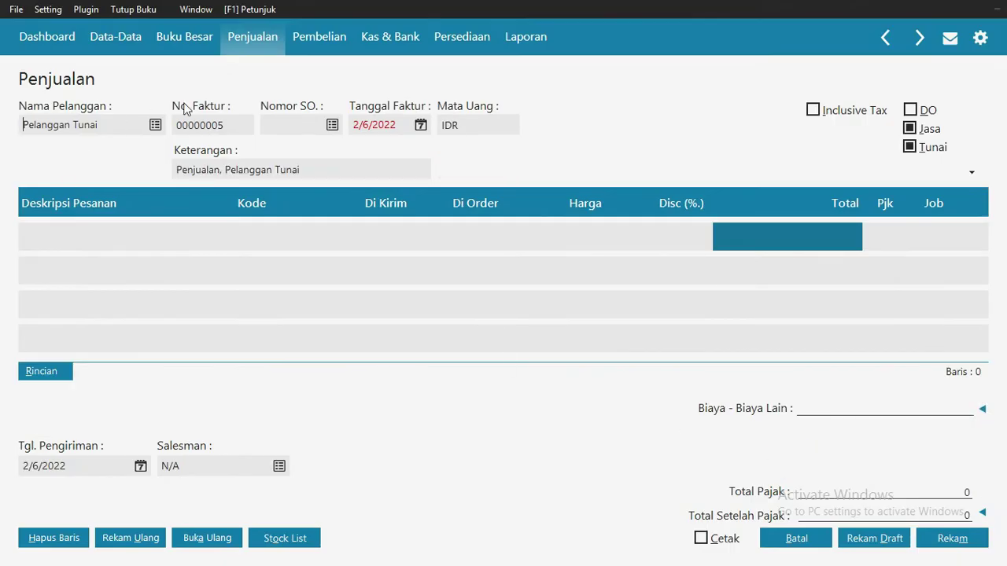
{"action": "left_click", "coordinate": [420, 125]}
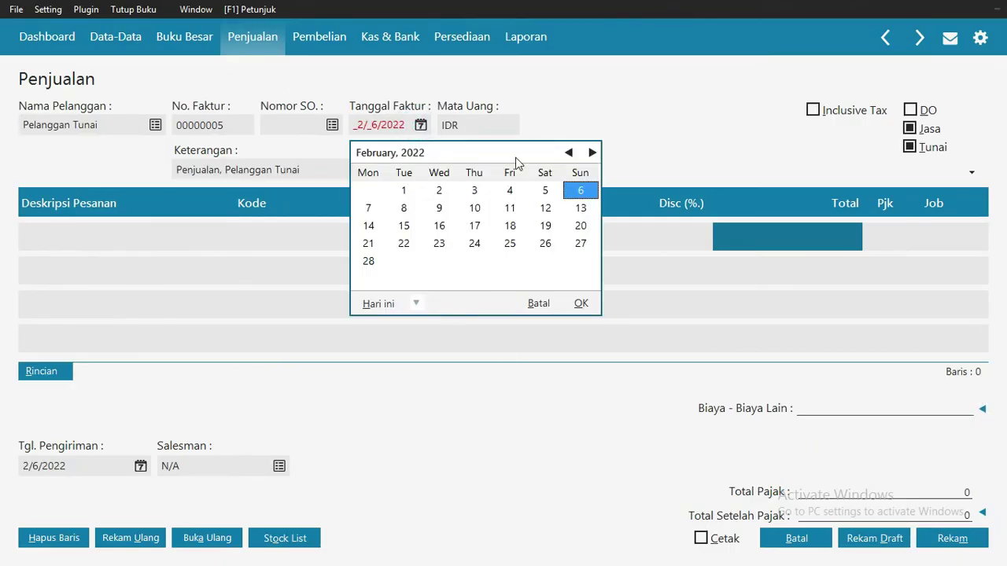
{"action": "left_click", "coordinate": [567, 152]}
{"action": "left_click", "coordinate": [568, 152]}
{"action": "left_click", "coordinate": [568, 153]}
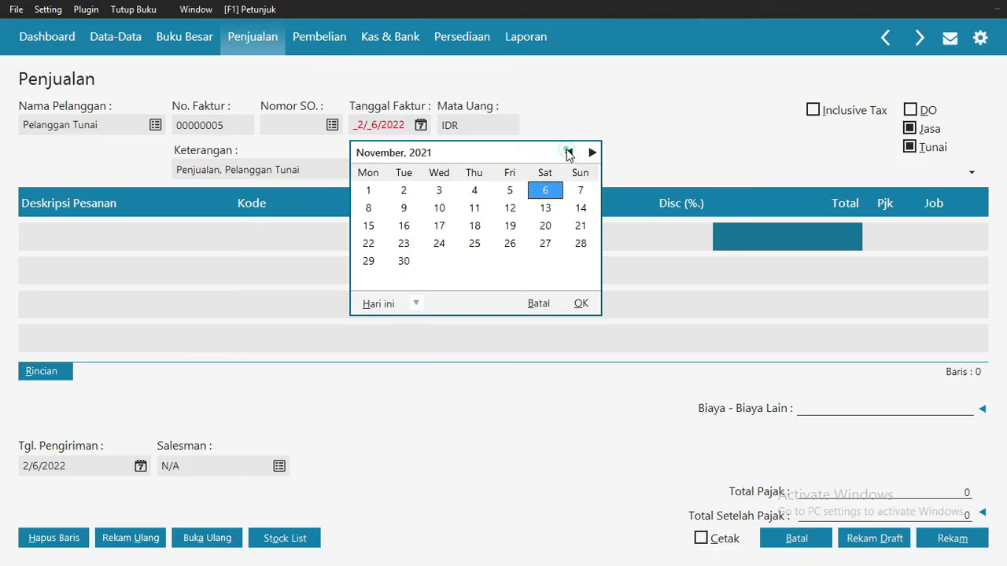
{"action": "left_click", "coordinate": [568, 152]}
{"action": "left_click", "coordinate": [580, 261]}
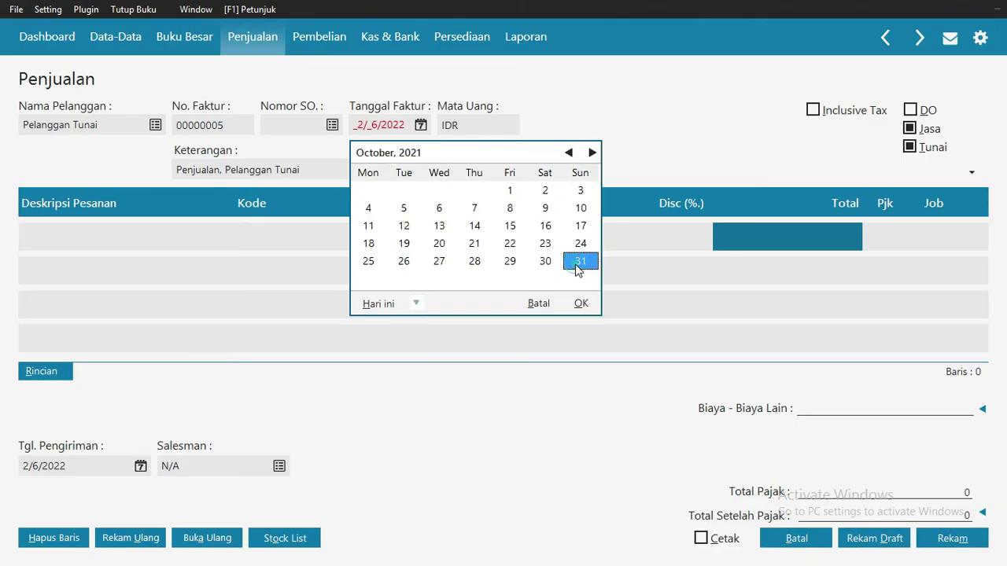
{"action": "left_click", "coordinate": [578, 305]}
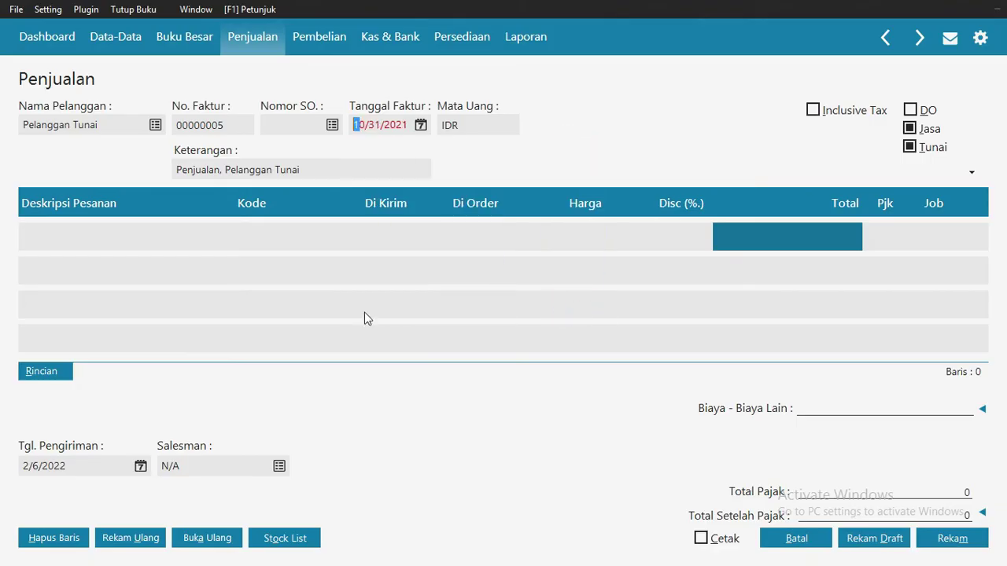
- Describe the fifth invoice's first line as Pendapatan Jasa and assign it the account Pendapatan Jasa # 1
{"action": "left_click", "coordinate": [62, 232]}
{"action": "type", "text": "Pendapatan"}
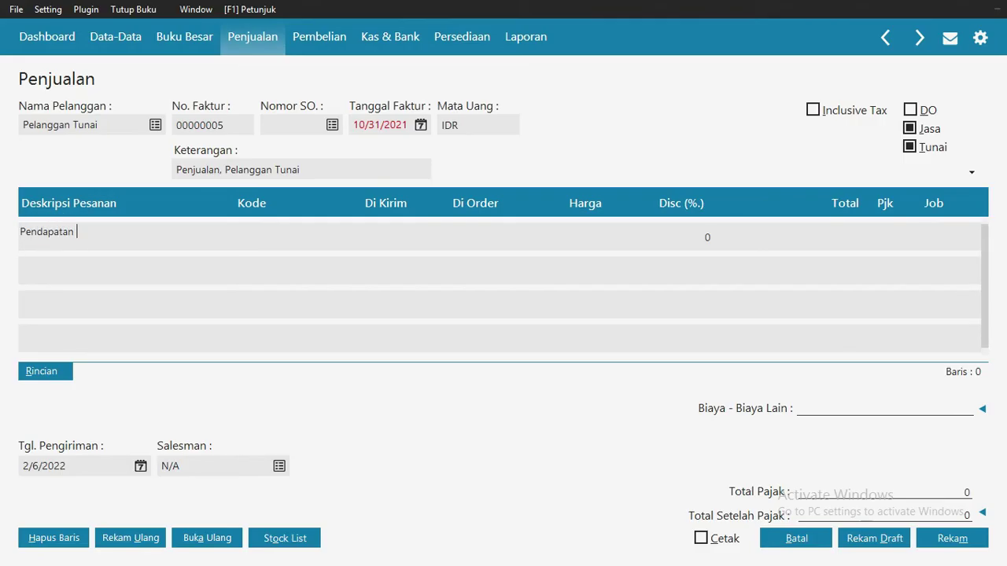
{"action": "type", "text": " Jasa"}
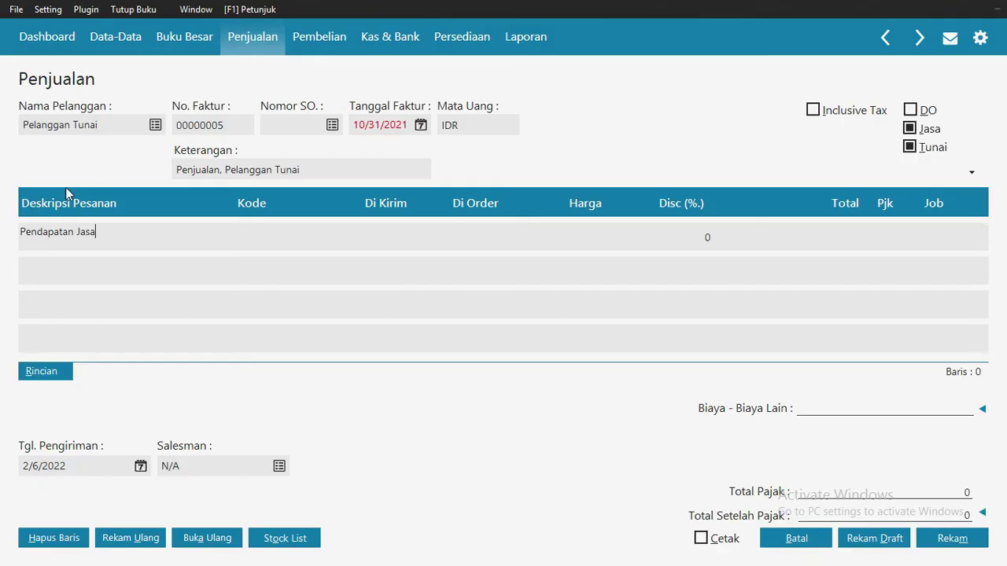
{"action": "left_click", "coordinate": [260, 231]}
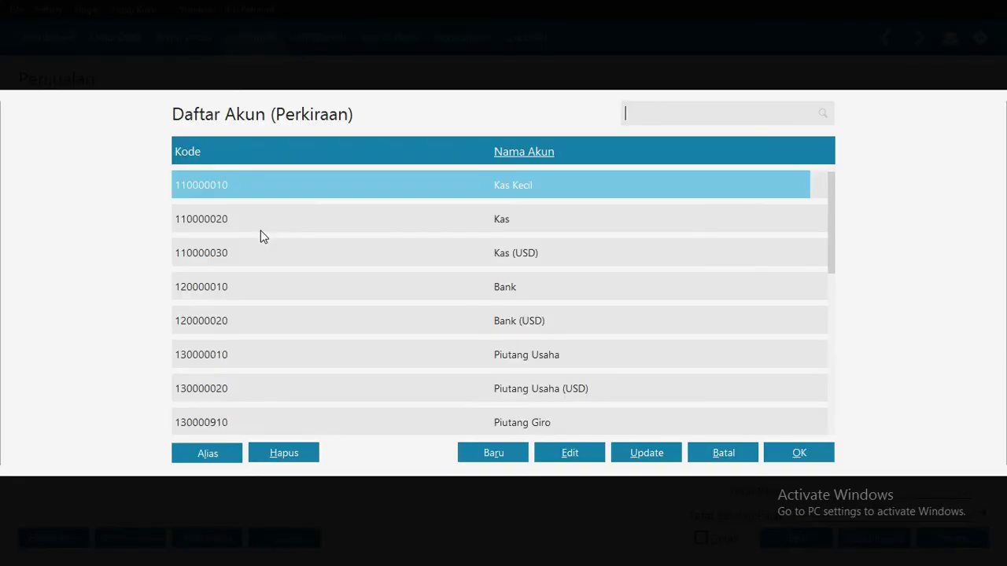
{"action": "type", "text": "pendapatan"}
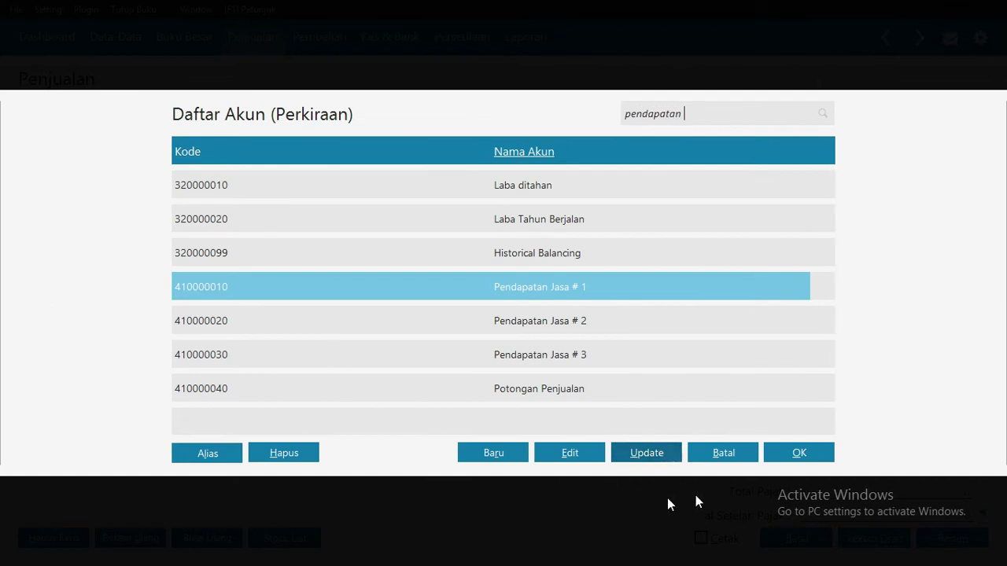
{"action": "left_click", "coordinate": [773, 454]}
- Enter a delivered quantity (Di Kirim) of 1 and a price (Harga) of 3715000 for the fifth invoice's line, and complete it
{"action": "left_click", "coordinate": [387, 235]}
{"action": "type", "text": "1"}
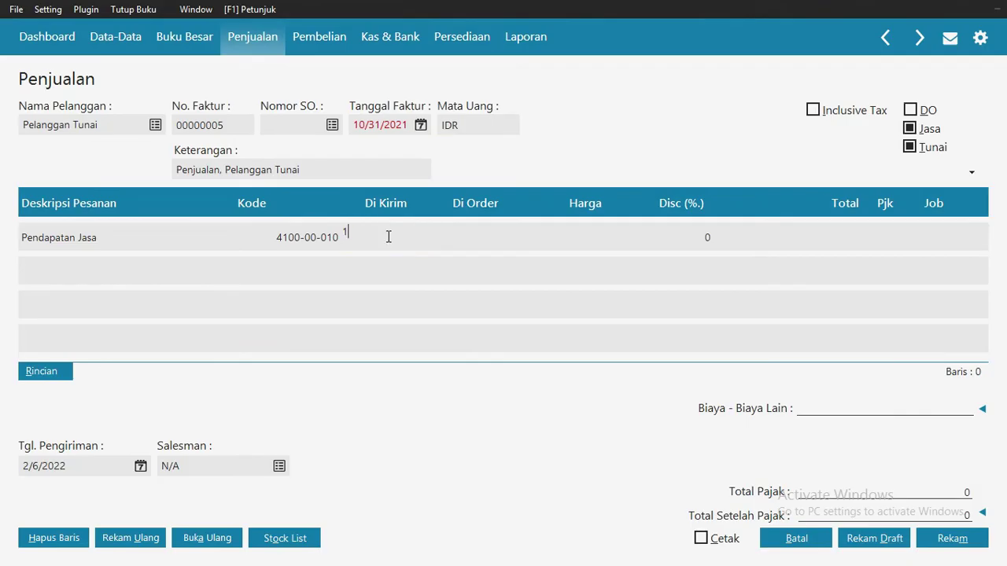
{"action": "left_click", "coordinate": [579, 223]}
{"action": "type", "text": "3715"}
{"action": "left_click", "coordinate": [525, 265]}
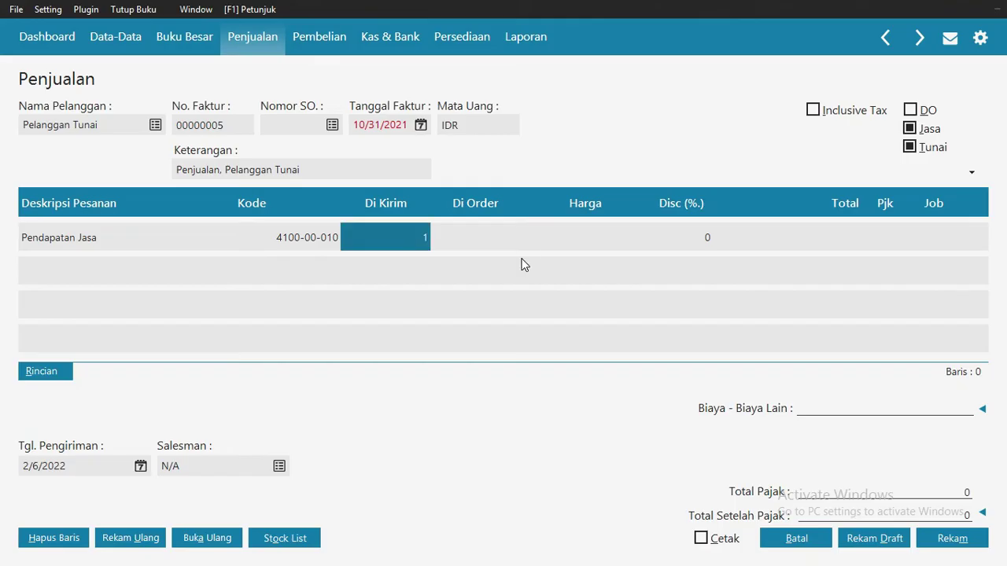
{"action": "left_click", "coordinate": [586, 228]}
{"action": "type", "text": "3715000"}
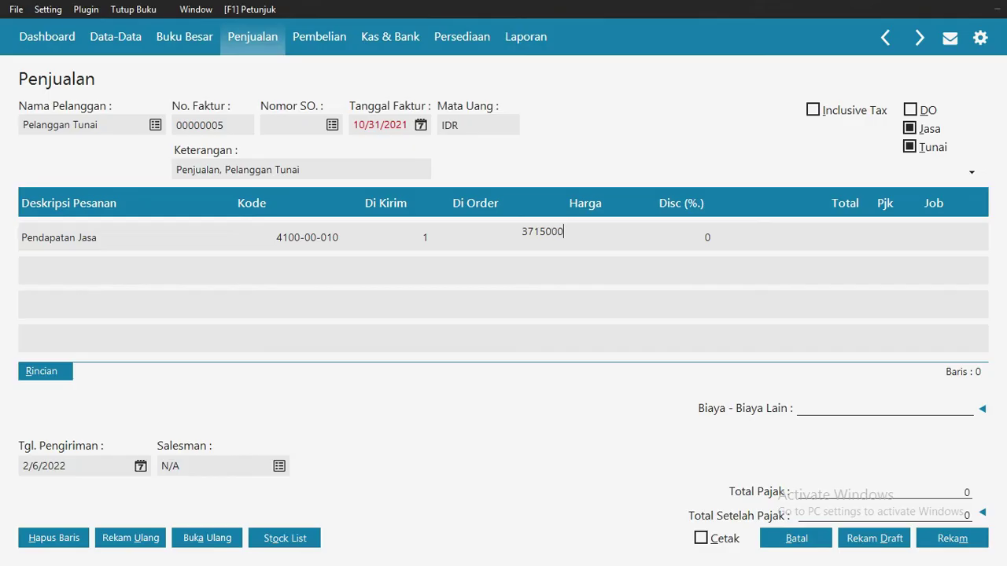
{"action": "left_click", "coordinate": [830, 234]}
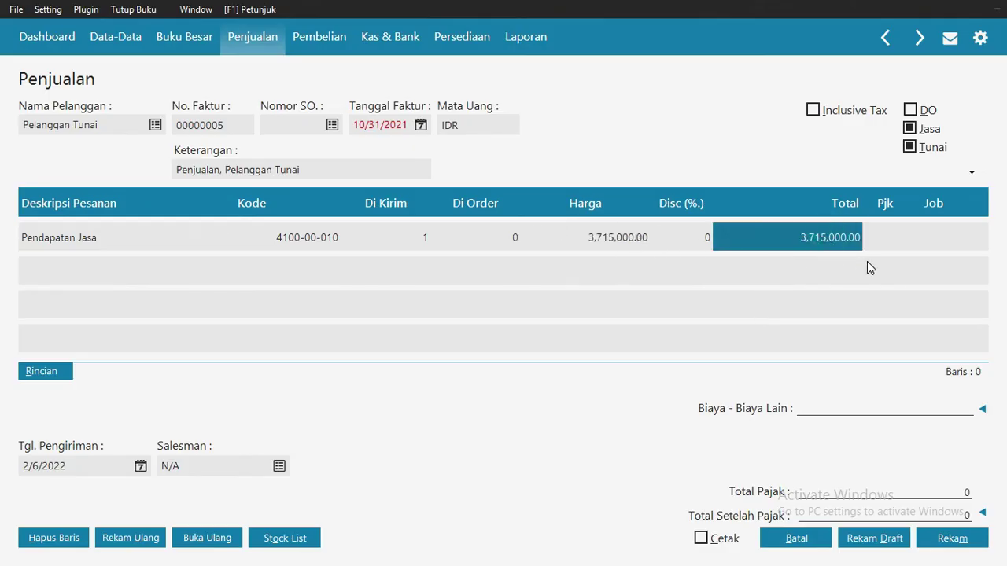
{"action": "key", "text": "Down"}
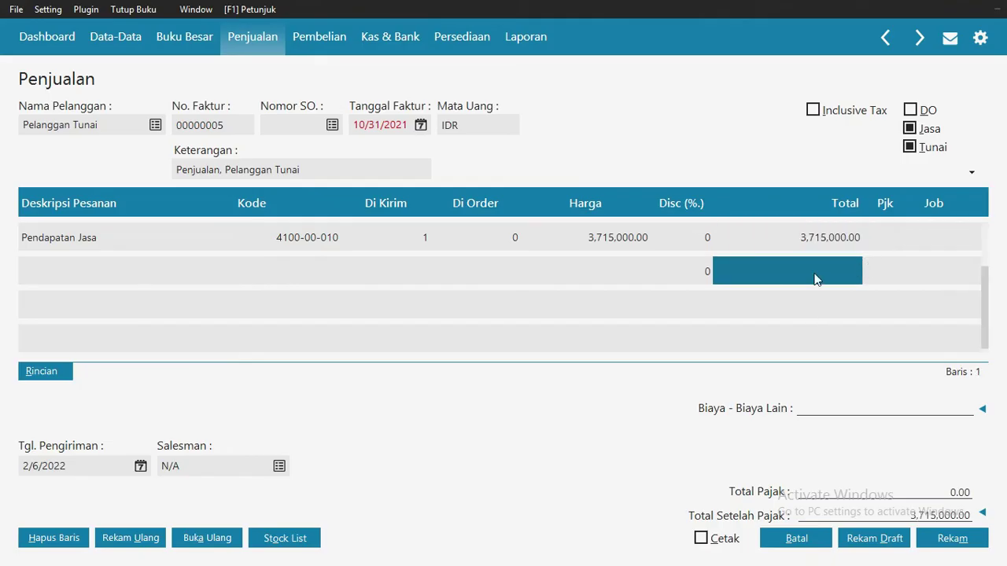
- Set the fifth invoice's delivery date (Tgl. Pengiriman) to 10/31/2021 and record the invoice, accepting the accounting-period warning
{"action": "left_click", "coordinate": [140, 468]}
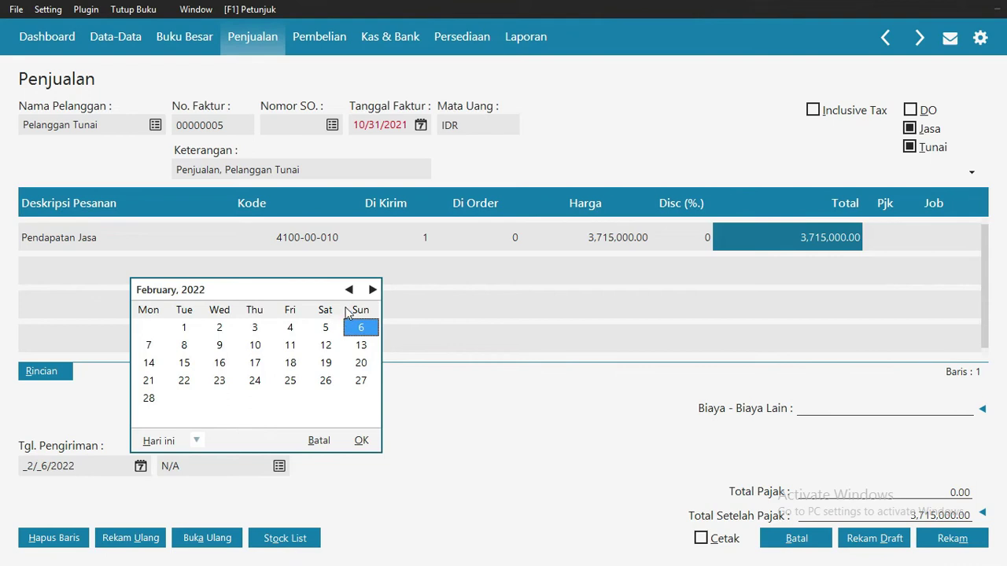
{"action": "left_click", "coordinate": [350, 291]}
{"action": "left_click", "coordinate": [350, 291]}
{"action": "left_click", "coordinate": [350, 291]}
{"action": "left_click", "coordinate": [350, 291]}
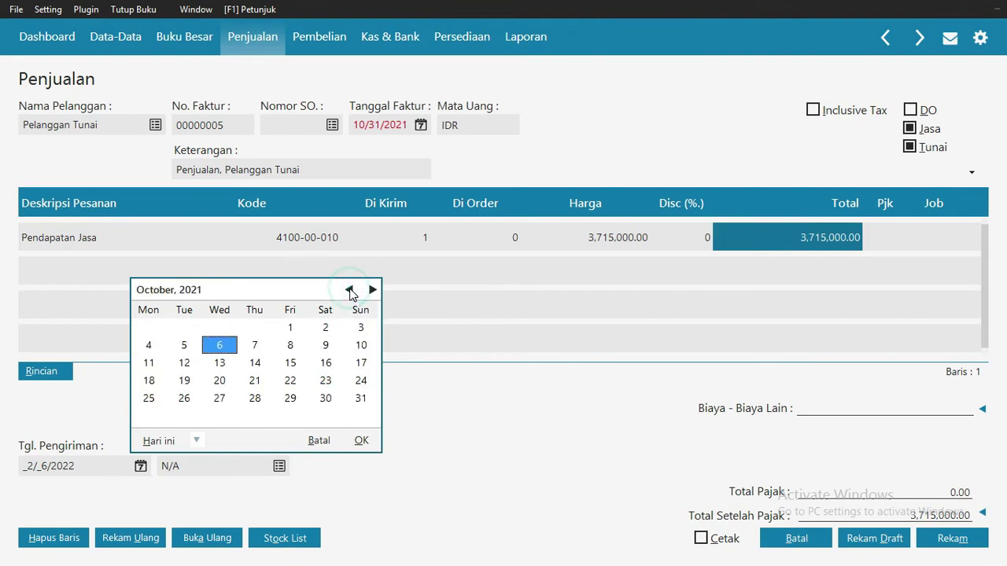
{"action": "left_click", "coordinate": [360, 398]}
{"action": "left_click", "coordinate": [361, 441]}
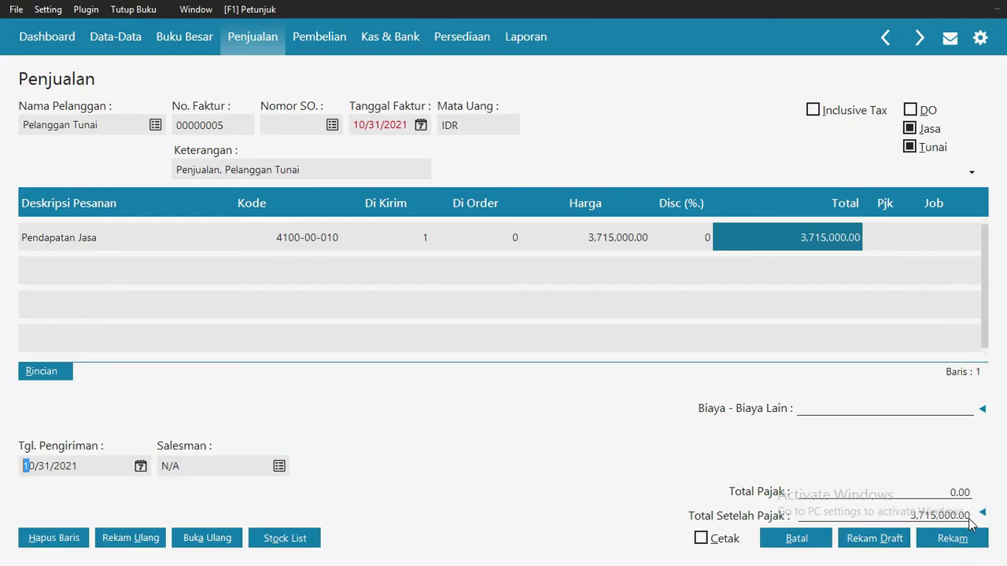
{"action": "left_click", "coordinate": [943, 538]}
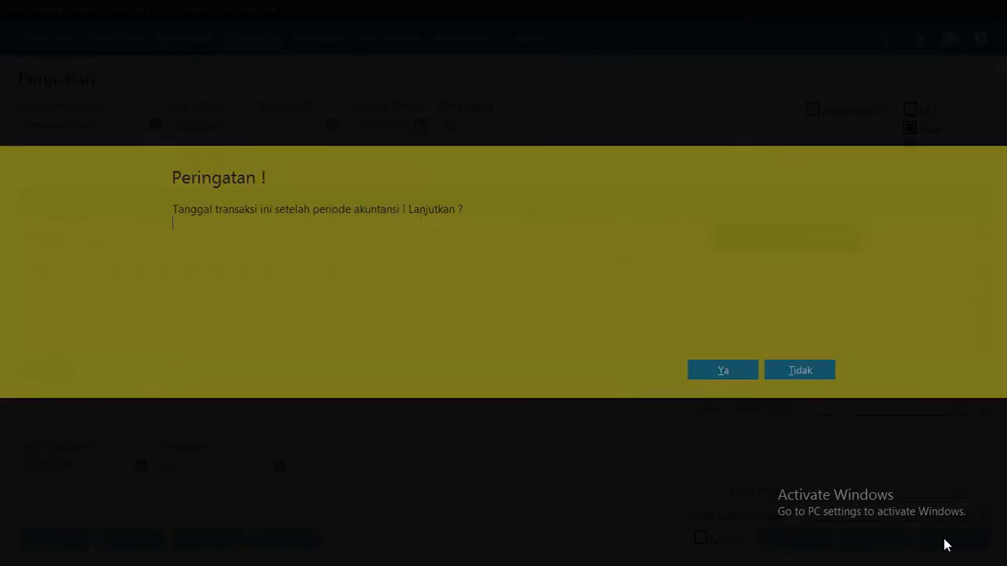
{"action": "left_click", "coordinate": [702, 367]}
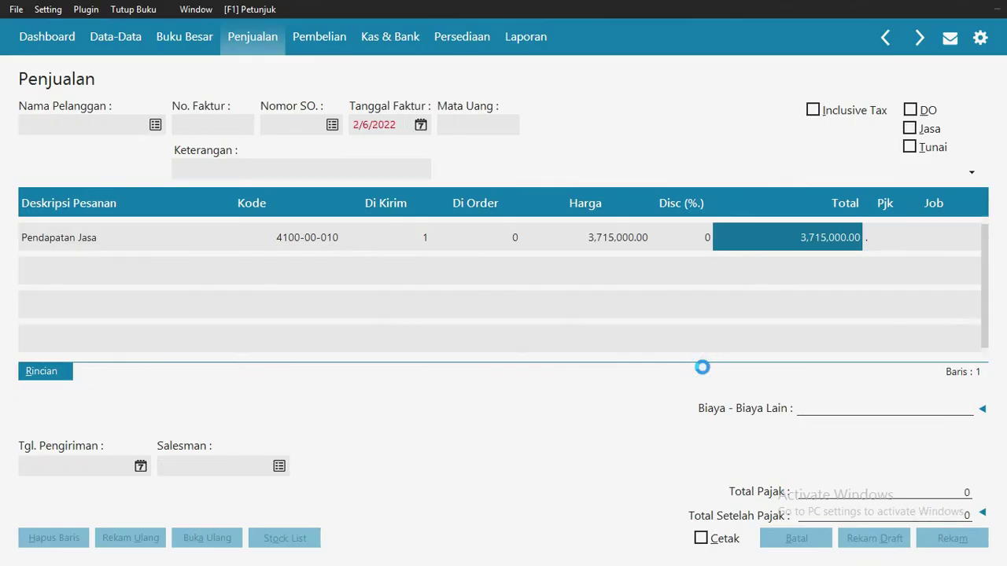
- Choose Pelanggan Tunai as the customer of the sixth sales invoice and set the invoice date to 11/30/2021
{"action": "left_click", "coordinate": [155, 125]}
{"action": "left_click", "coordinate": [330, 228]}
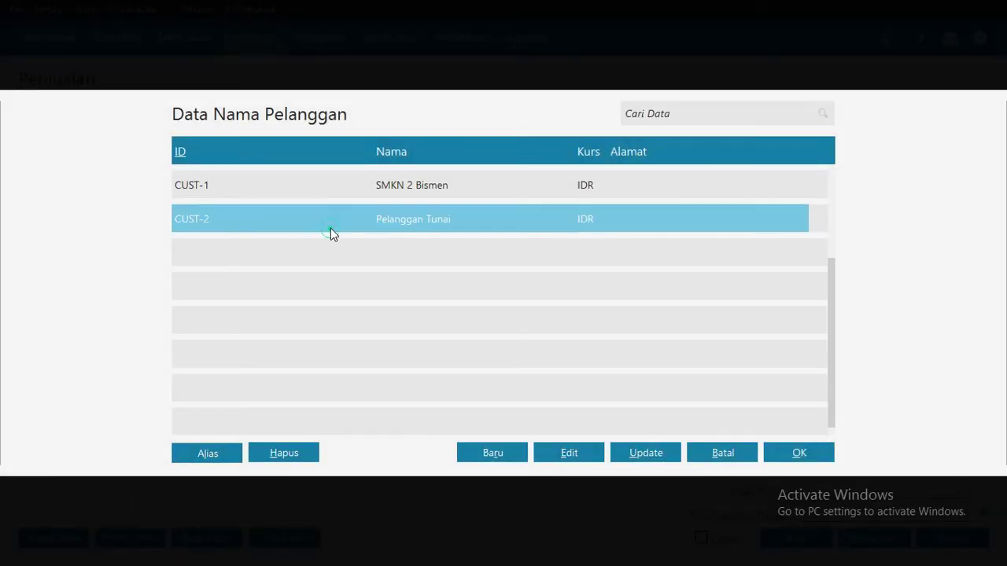
{"action": "left_click", "coordinate": [793, 453]}
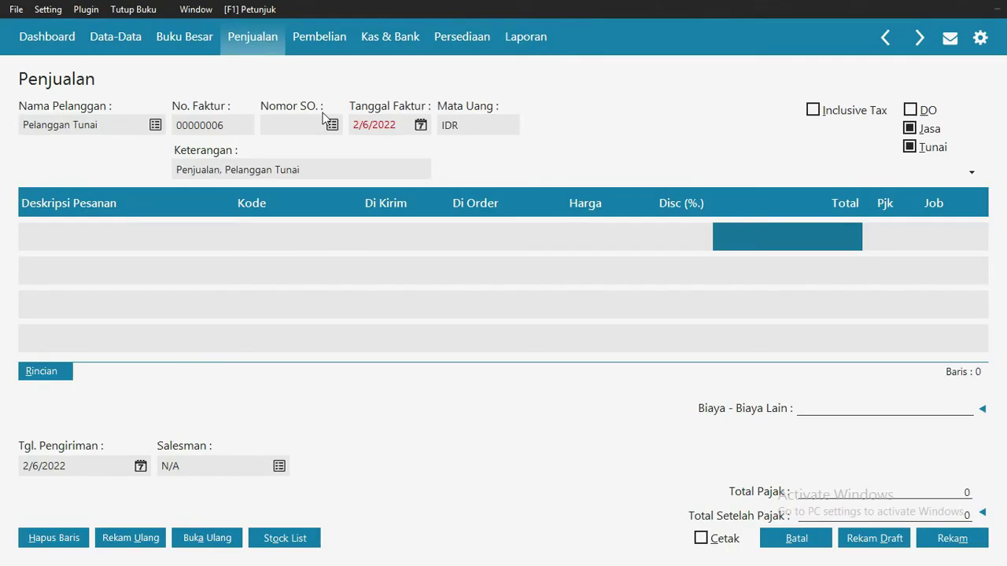
{"action": "left_click", "coordinate": [420, 126]}
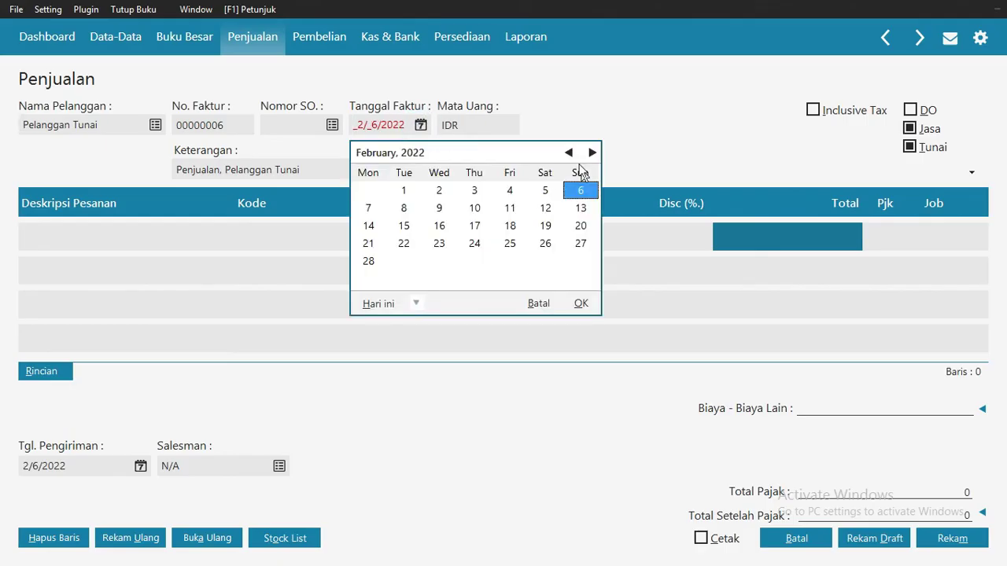
{"action": "left_click", "coordinate": [569, 152]}
{"action": "left_click", "coordinate": [569, 152]}
{"action": "left_click", "coordinate": [569, 152]}
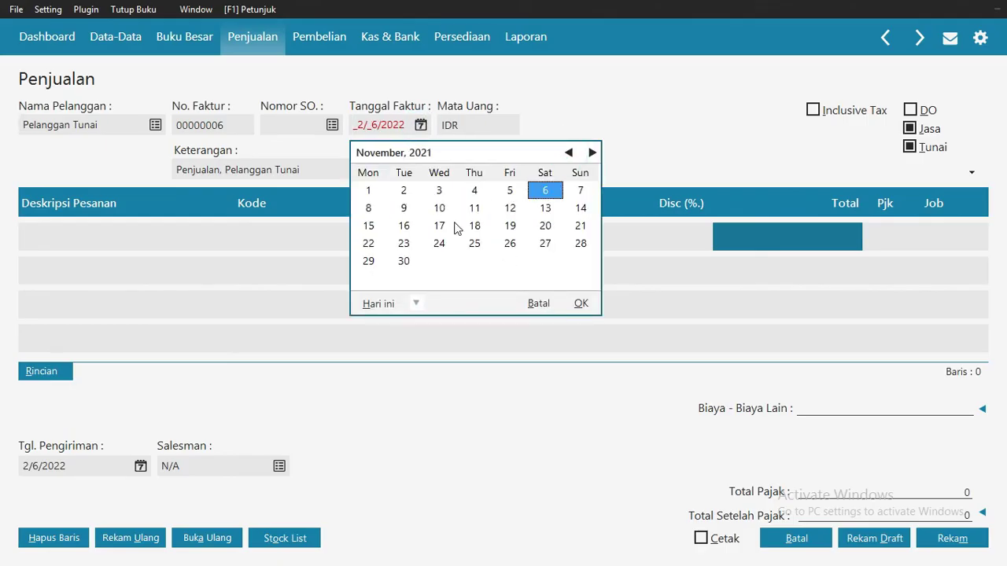
{"action": "left_click", "coordinate": [403, 261]}
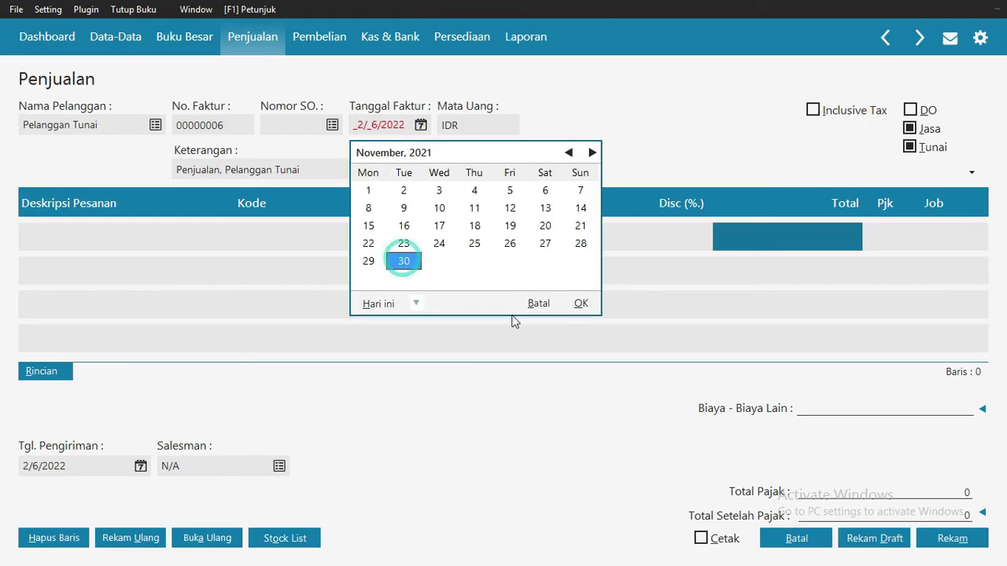
{"action": "left_click", "coordinate": [580, 303]}
- Describe the sixth invoice's first line as Pendapatan Jasa and assign it the account Pendapatan Jasa # 1
{"action": "left_click", "coordinate": [57, 239]}
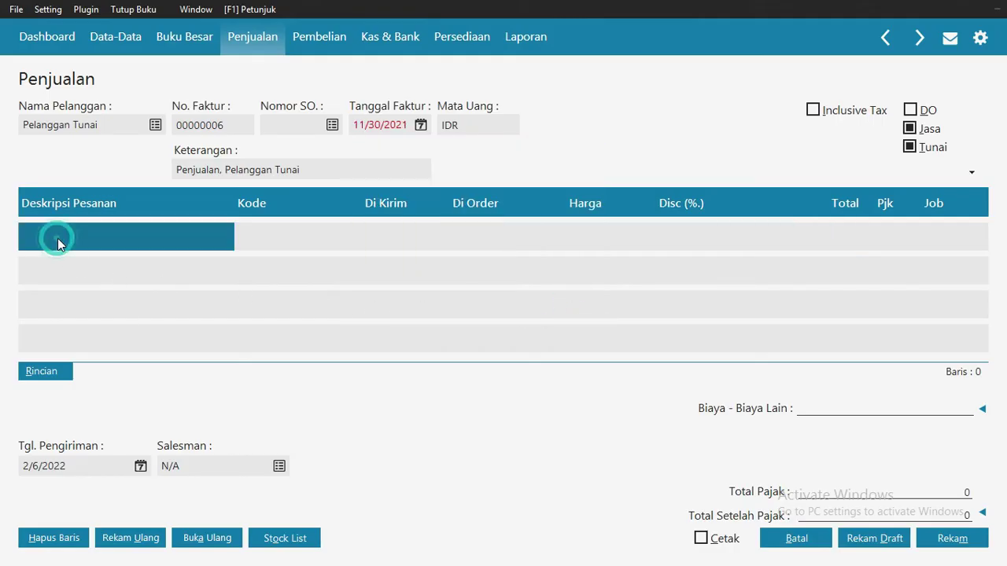
{"action": "type", "text": "Pendapatan Jasa"}
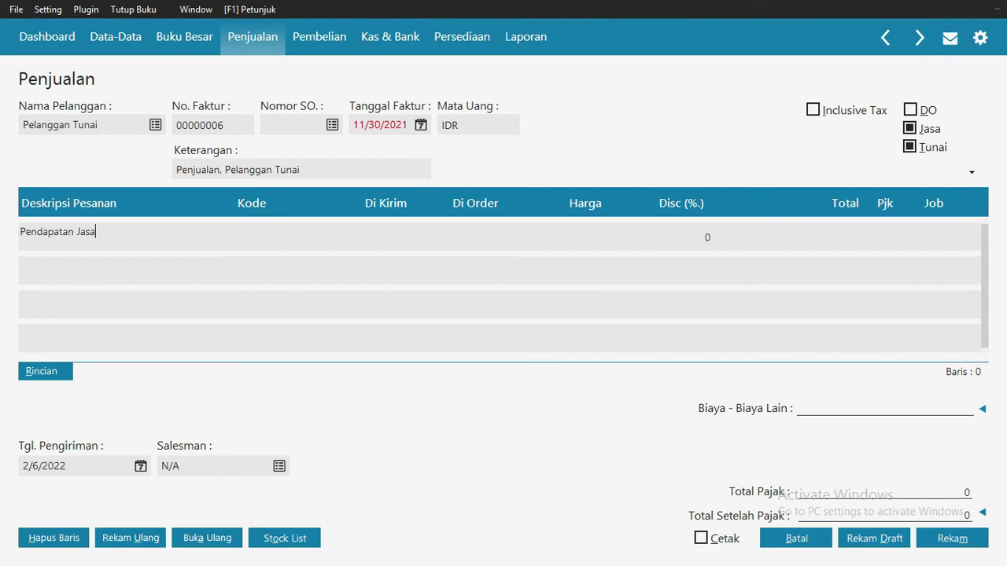
{"action": "left_click", "coordinate": [262, 165]}
{"action": "left_click", "coordinate": [242, 239]}
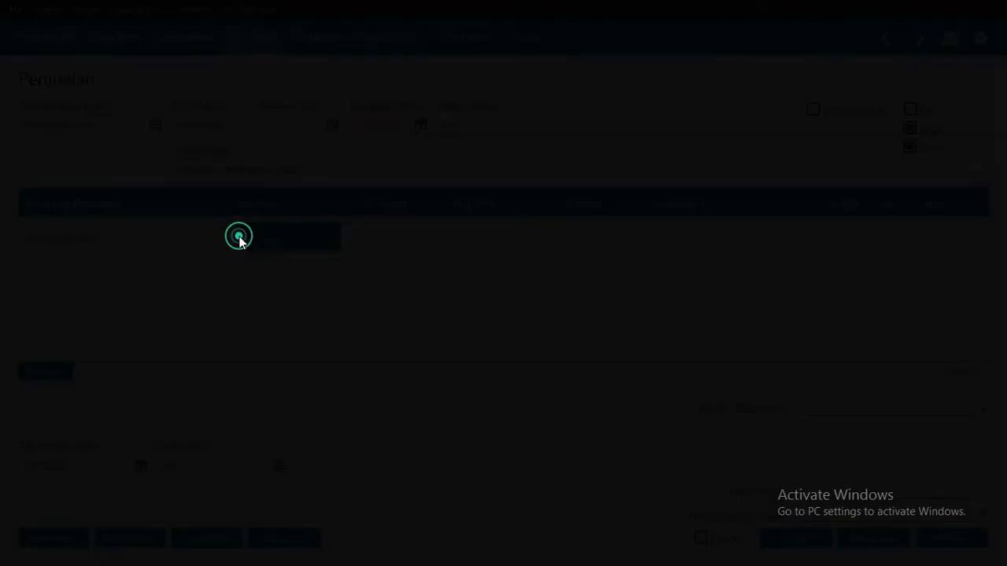
{"action": "type", "text": "p"}
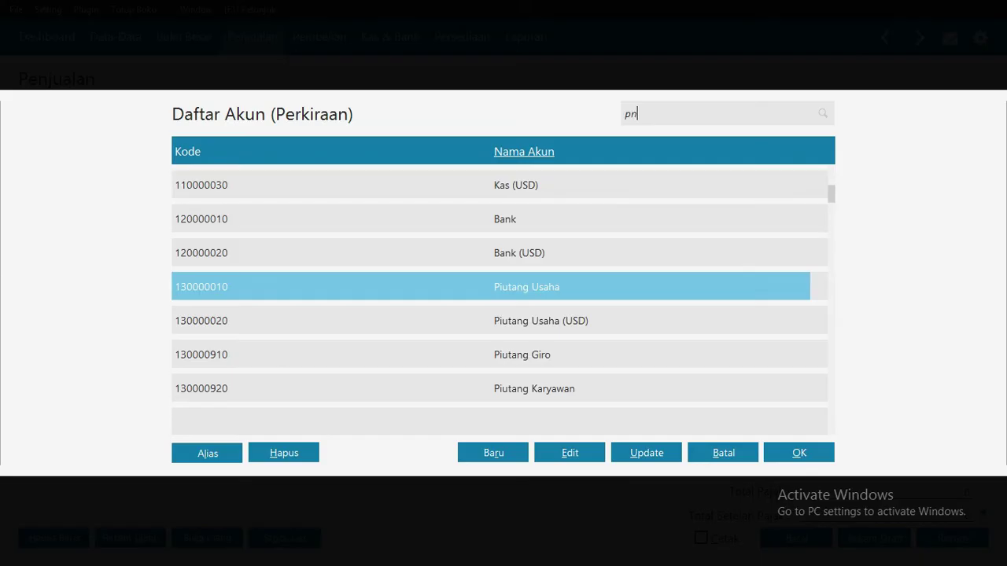
{"action": "type", "text": "endapata"}
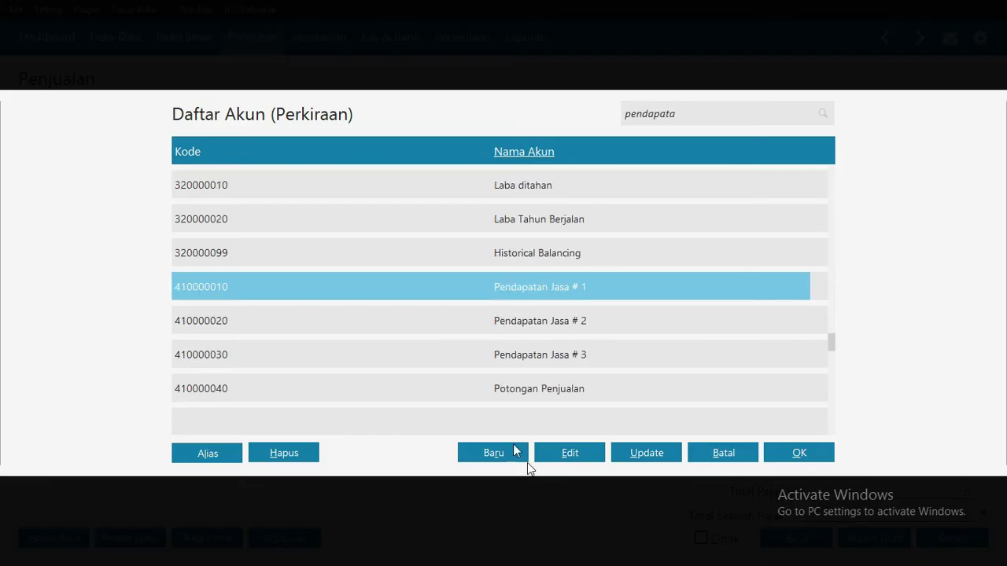
{"action": "left_click", "coordinate": [793, 452]}
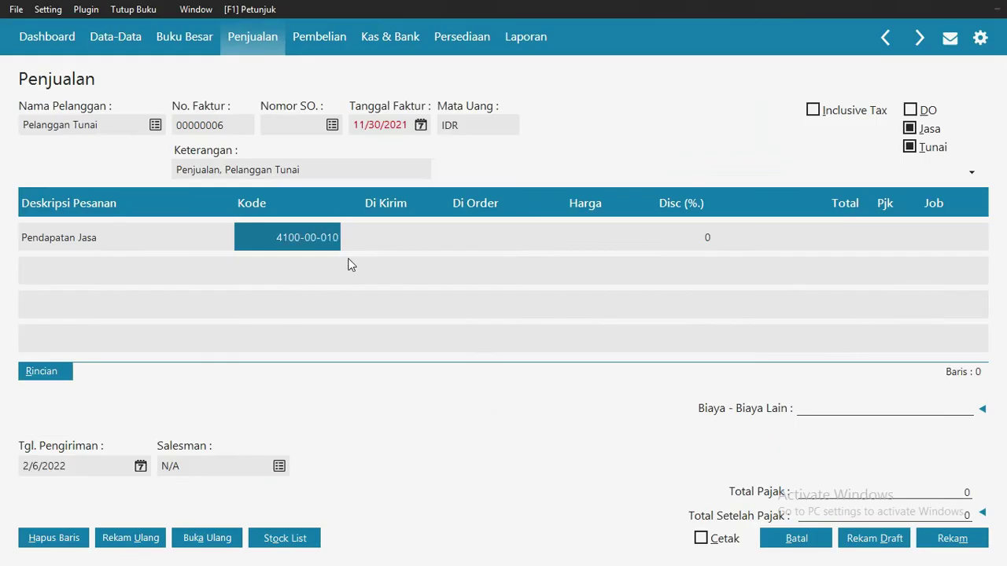
- Enter a delivered quantity (Di Kirim) of 1 and a price (Harga) of 3447450 for the sixth invoice's line, and complete it
{"action": "left_click", "coordinate": [370, 226]}
{"action": "type", "text": "1"}
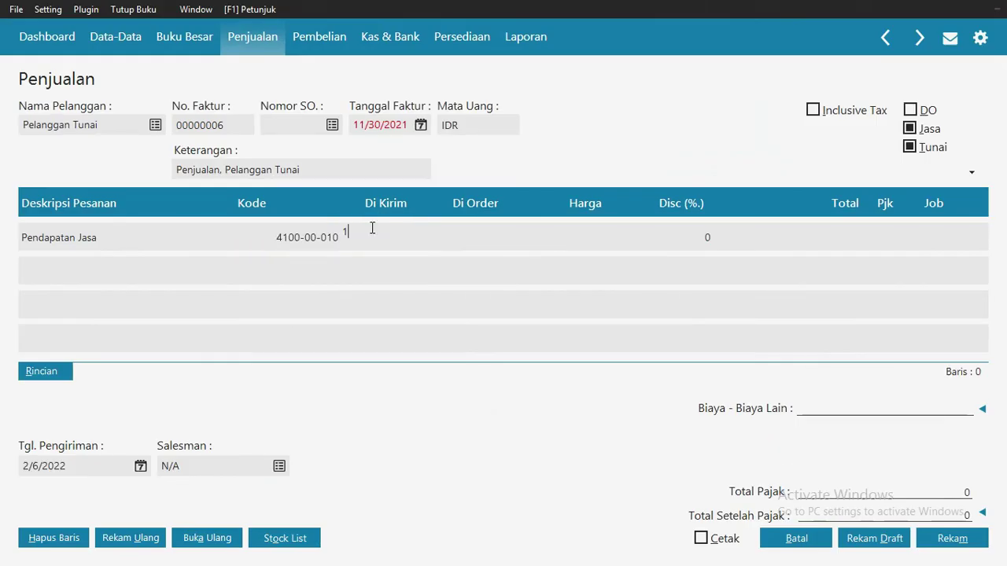
{"action": "left_click", "coordinate": [589, 238]}
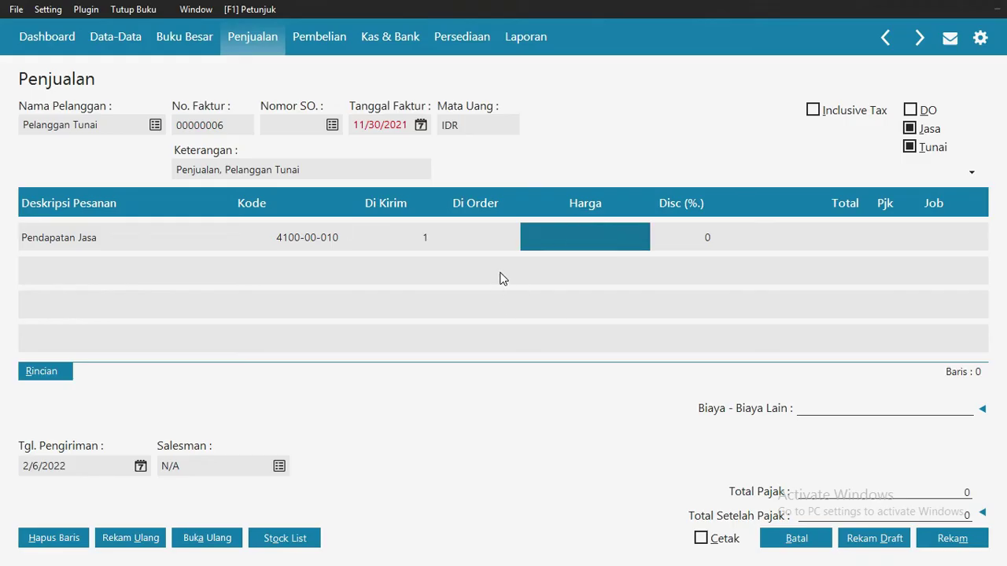
{"action": "type", "text": "3447450"}
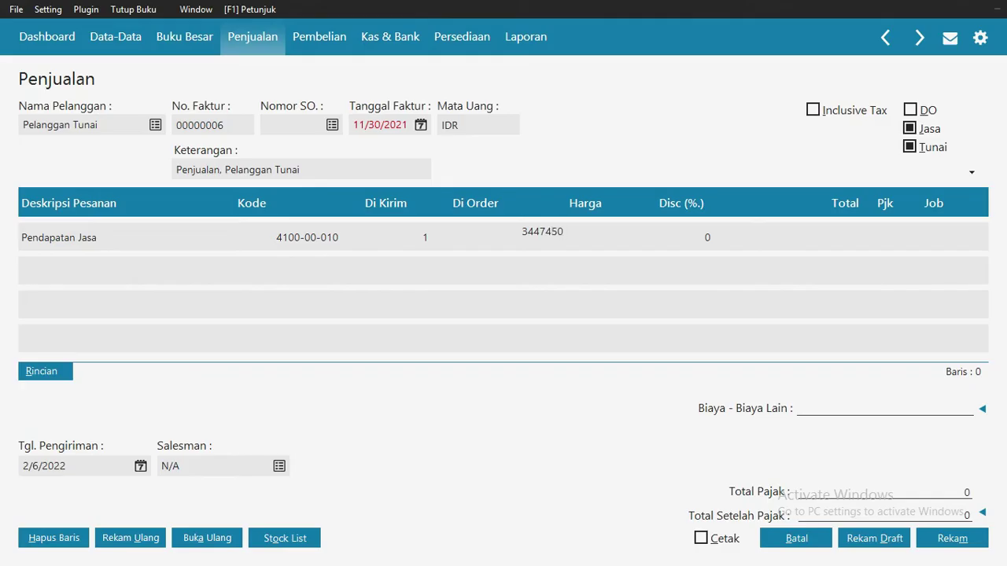
{"action": "left_click", "coordinate": [825, 227]}
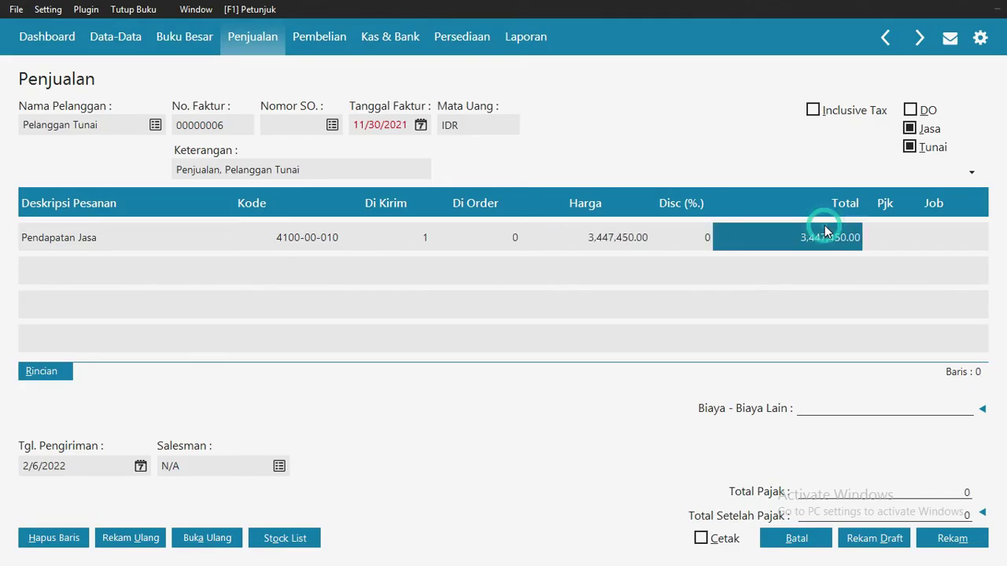
{"action": "key", "text": "Return"}
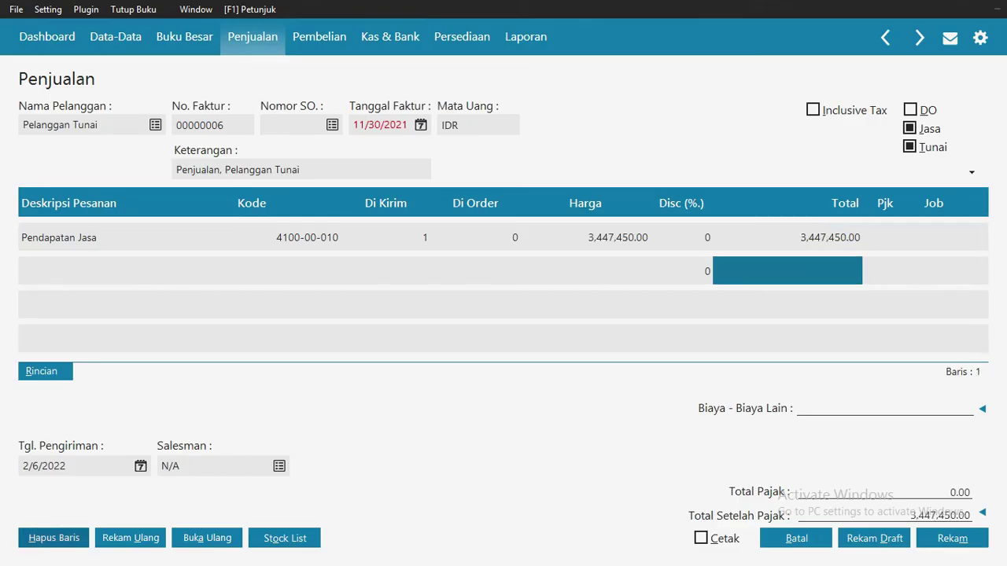
- Set the sixth invoice's delivery date (Tgl. Pengiriman) to 11/30/2021 and record the invoice, accepting the accounting-period warning
{"action": "left_click", "coordinate": [140, 467]}
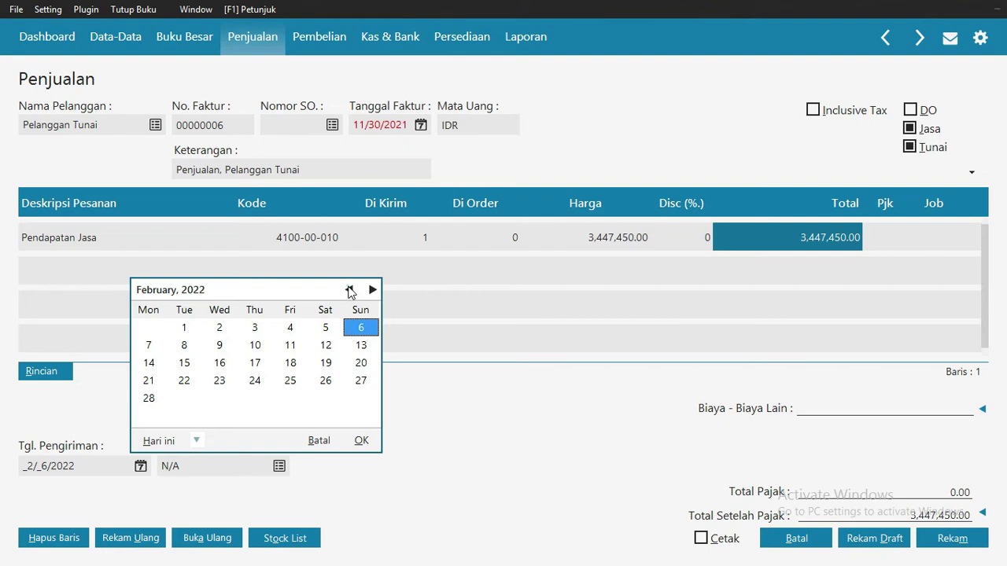
{"action": "left_click", "coordinate": [350, 290]}
{"action": "left_click", "coordinate": [349, 290]}
{"action": "left_click", "coordinate": [349, 289]}
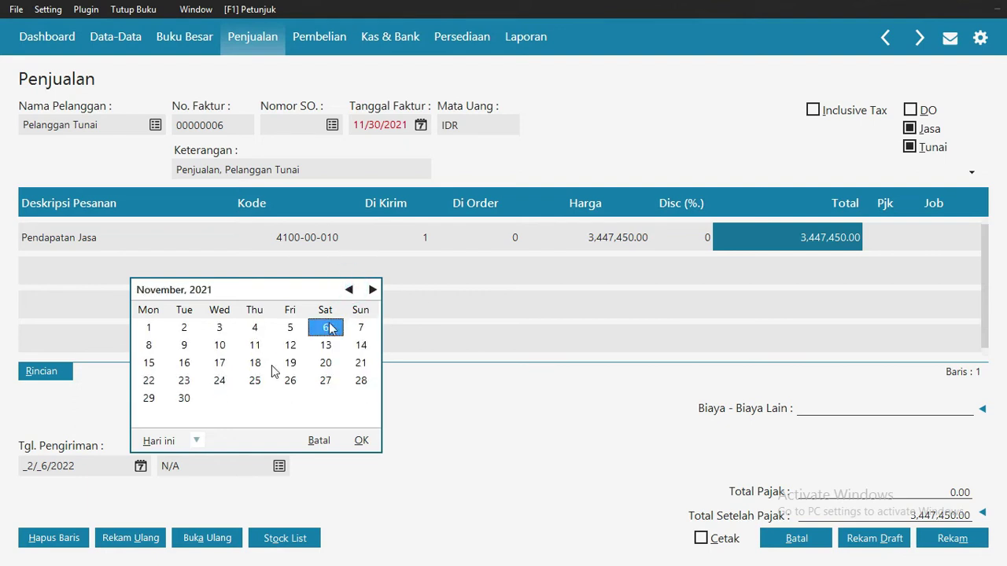
{"action": "left_click", "coordinate": [184, 398]}
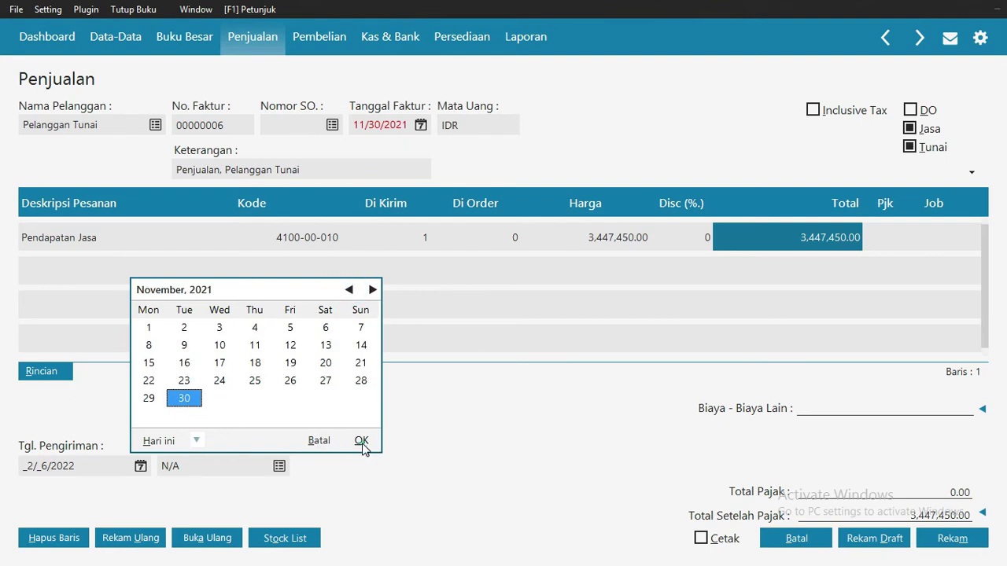
{"action": "left_click", "coordinate": [361, 442]}
{"action": "left_click", "coordinate": [897, 536]}
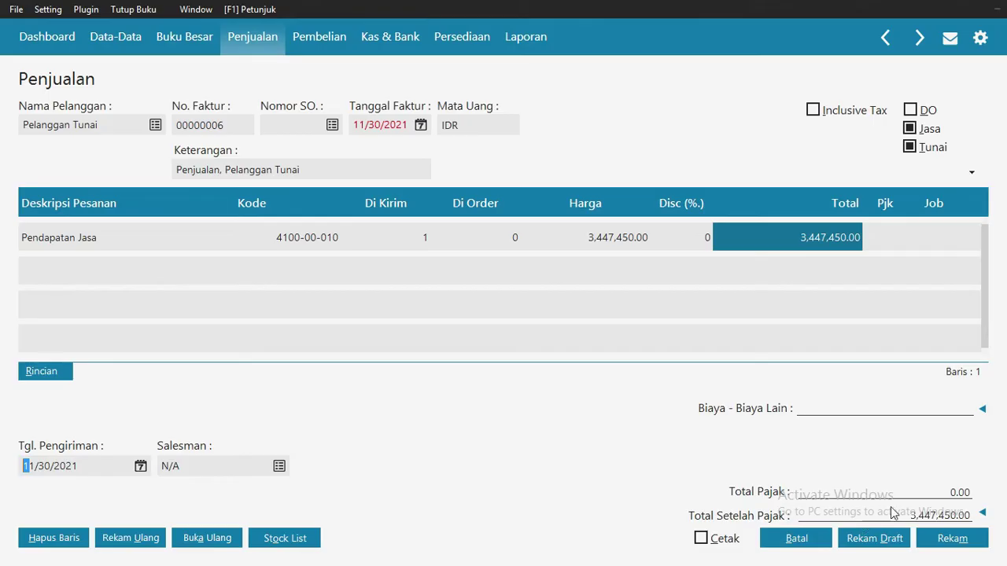
{"action": "left_click", "coordinate": [939, 544]}
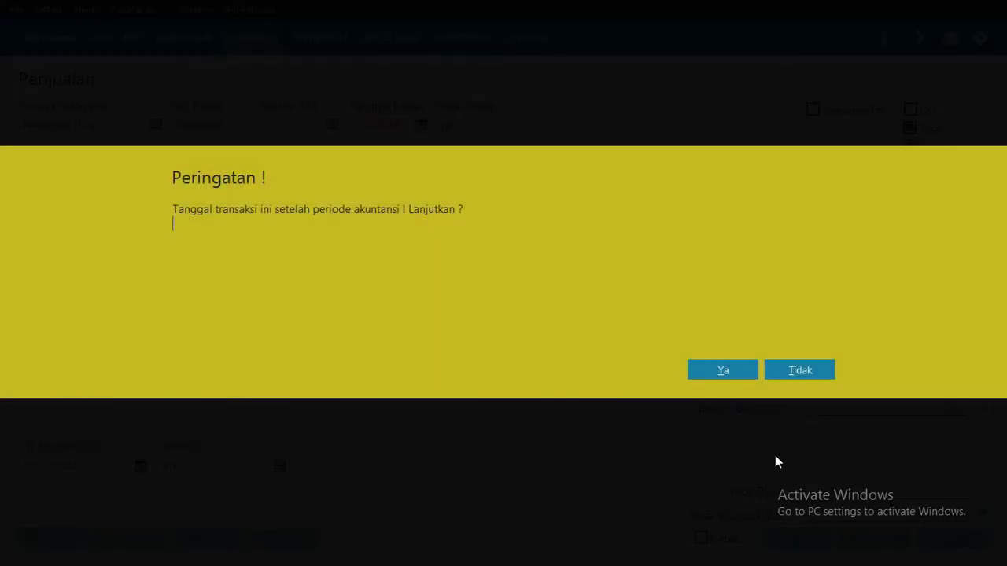
{"action": "left_click", "coordinate": [705, 370]}
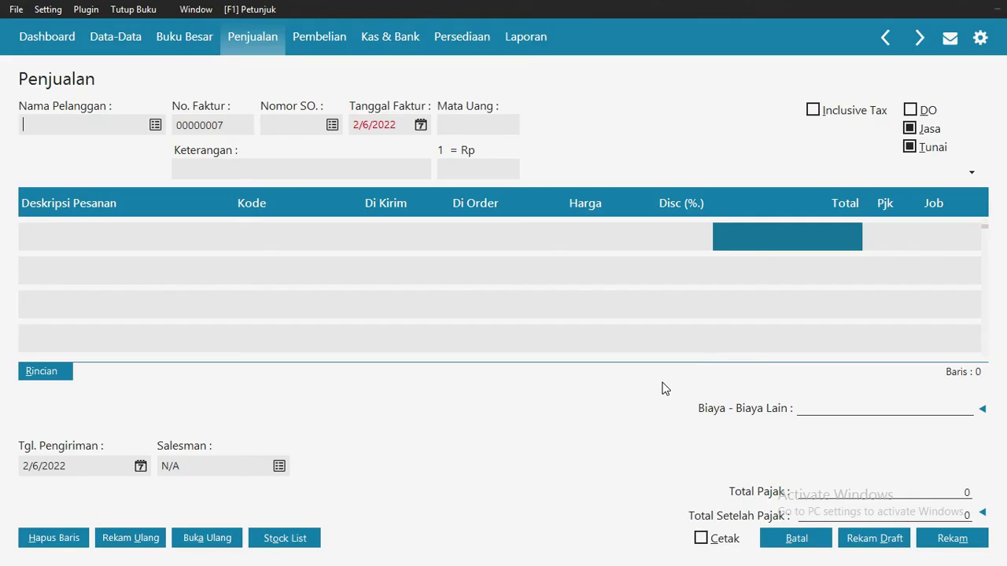
- Cancel the blank sales invoice, close the invoice list and start a new general journal entry (Jurnal Umum) in Buku Besar
{"action": "left_click", "coordinate": [791, 540]}
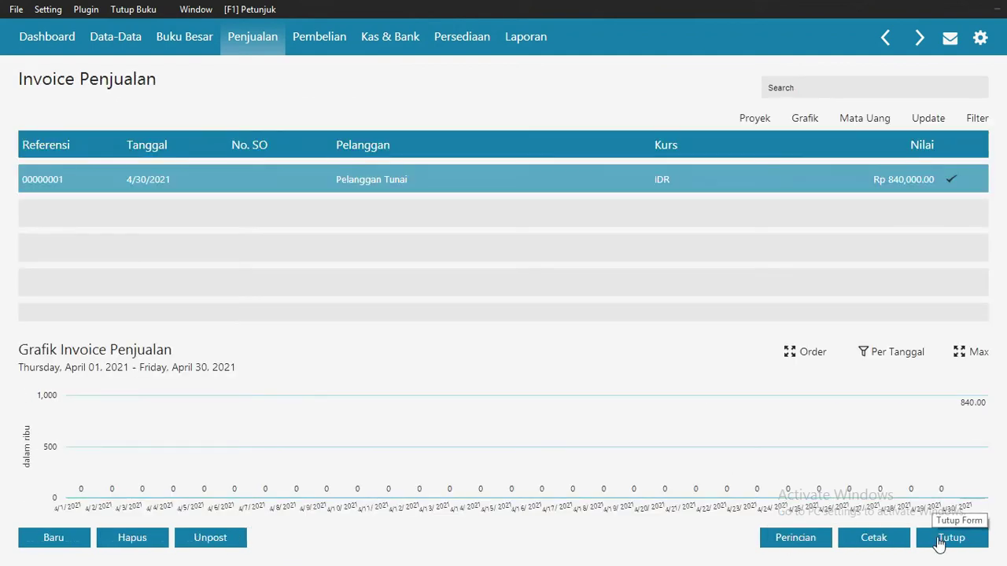
{"action": "left_click", "coordinate": [941, 540]}
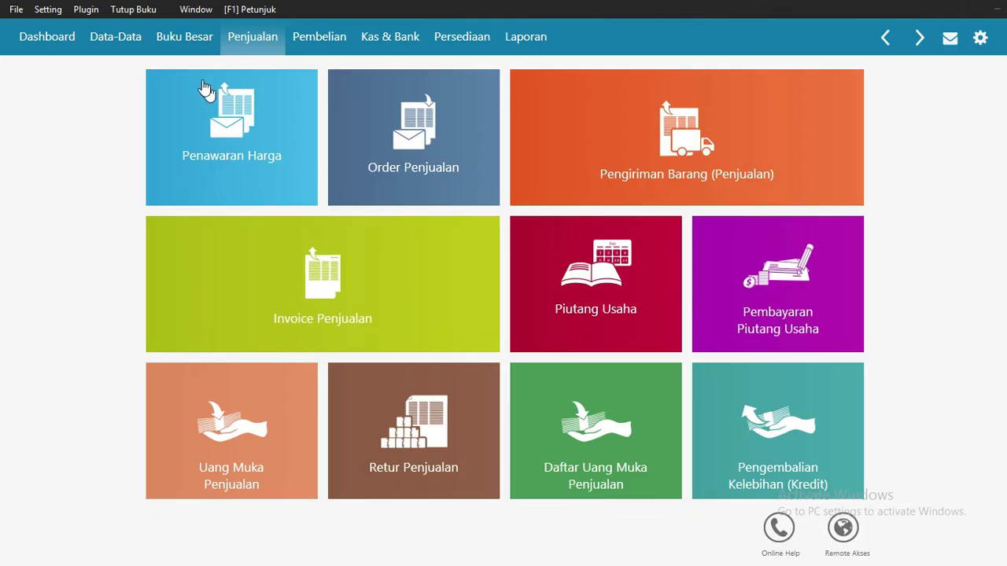
{"action": "left_click", "coordinate": [184, 43]}
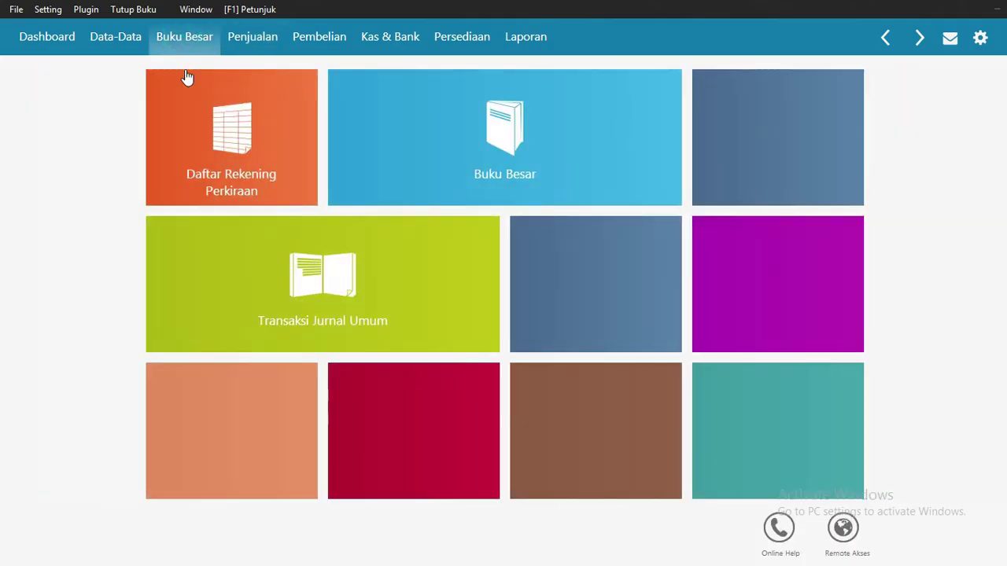
{"action": "left_click", "coordinate": [268, 265]}
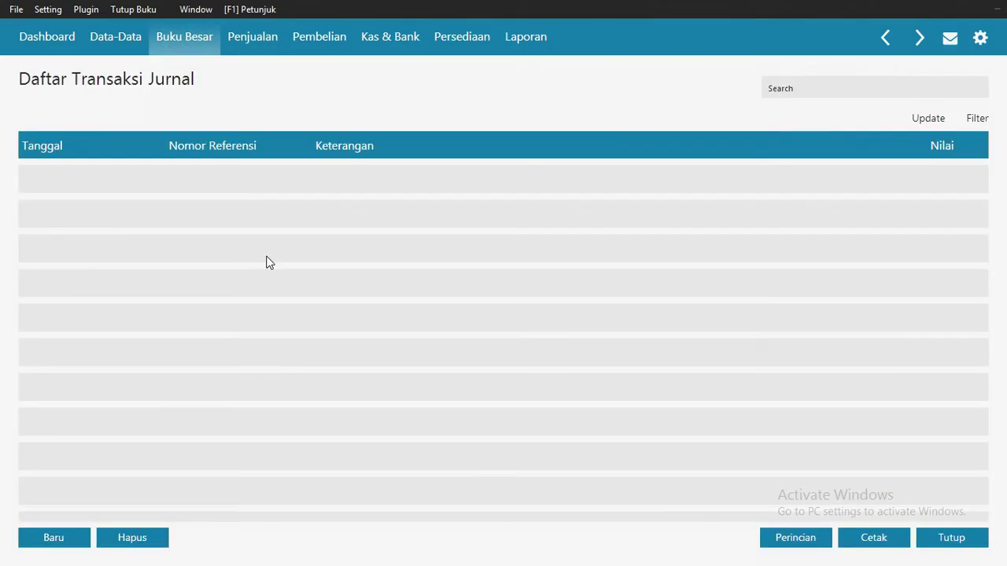
{"action": "left_click", "coordinate": [36, 538]}
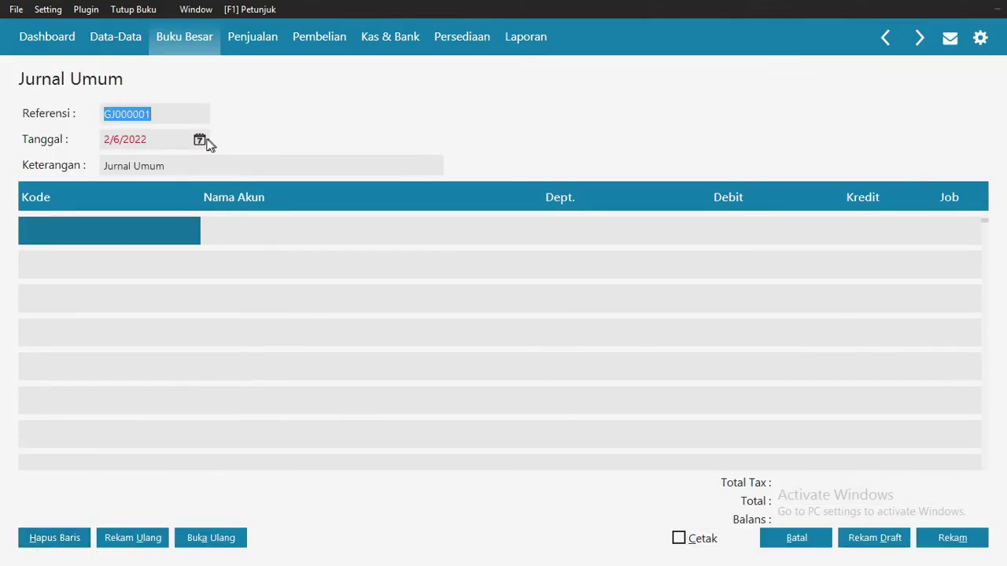
- Set the general journal entry's date (Tanggal) to 11/30/2021
{"action": "left_click", "coordinate": [199, 139]}
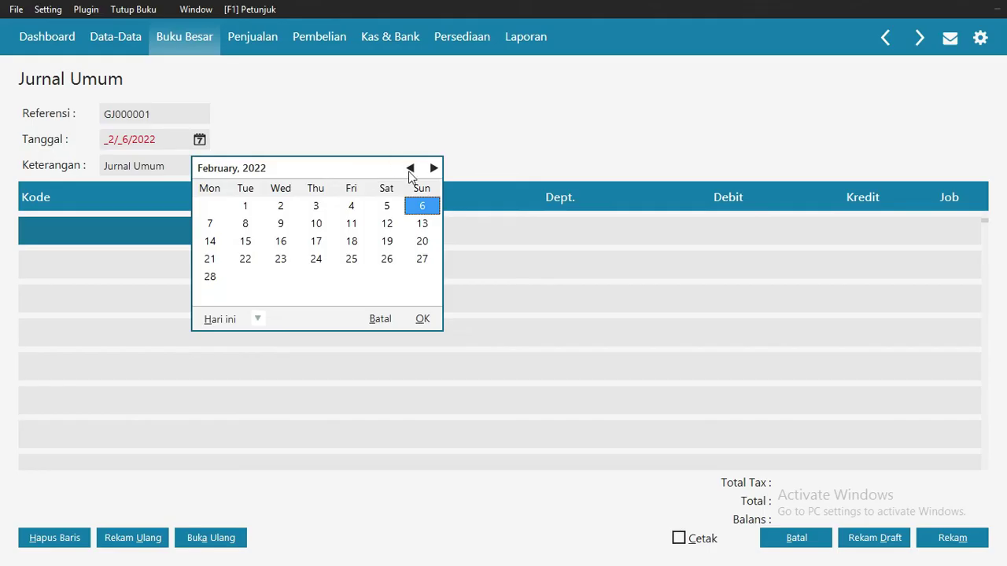
{"action": "left_click", "coordinate": [410, 168]}
{"action": "left_click", "coordinate": [410, 168]}
{"action": "left_click", "coordinate": [410, 168]}
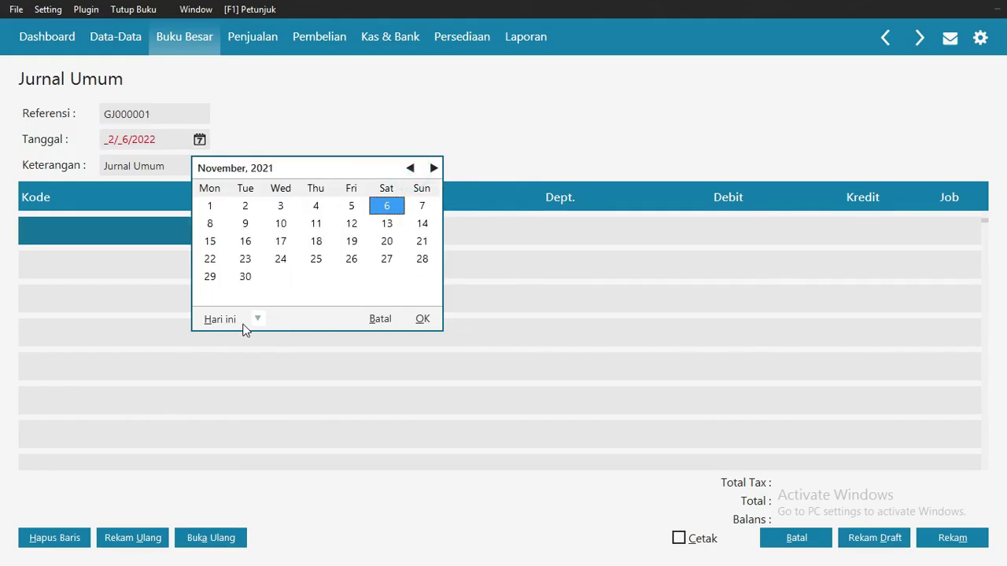
{"action": "left_click", "coordinate": [245, 277]}
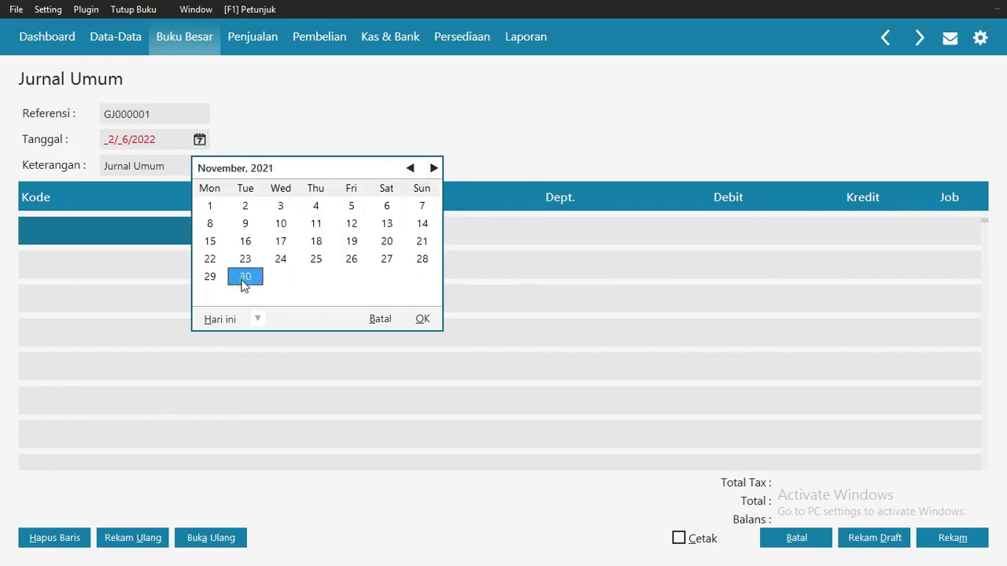
{"action": "left_click", "coordinate": [421, 319]}
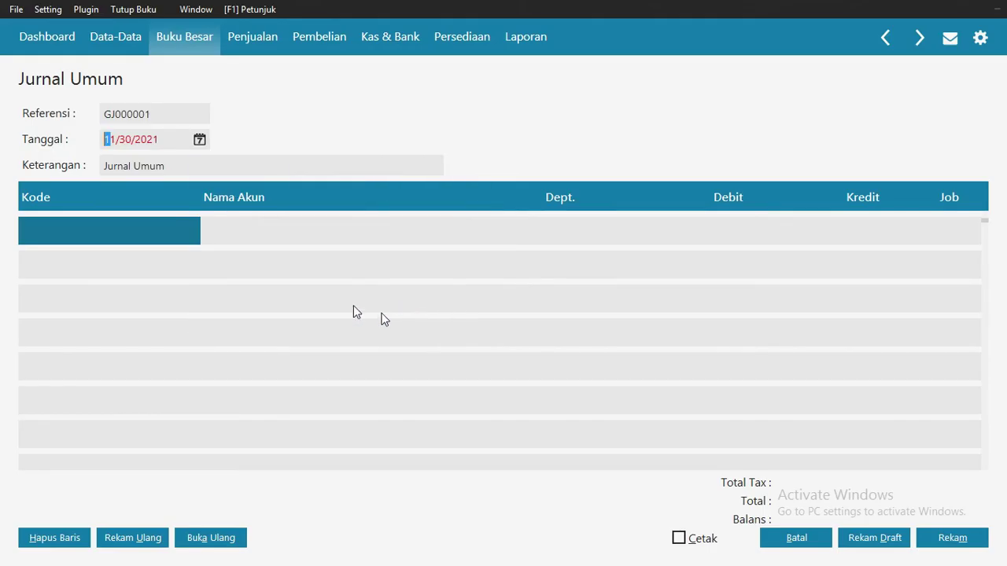
- Assign the account Perlengkapan to the journal's first line and go to its debit amount
{"action": "double_click", "coordinate": [158, 241]}
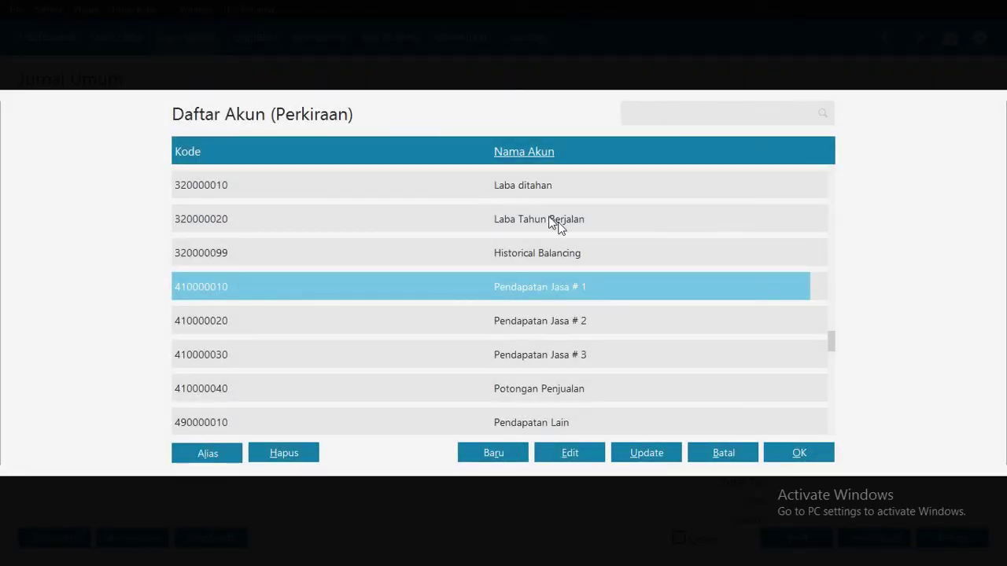
{"action": "type", "text": "per"}
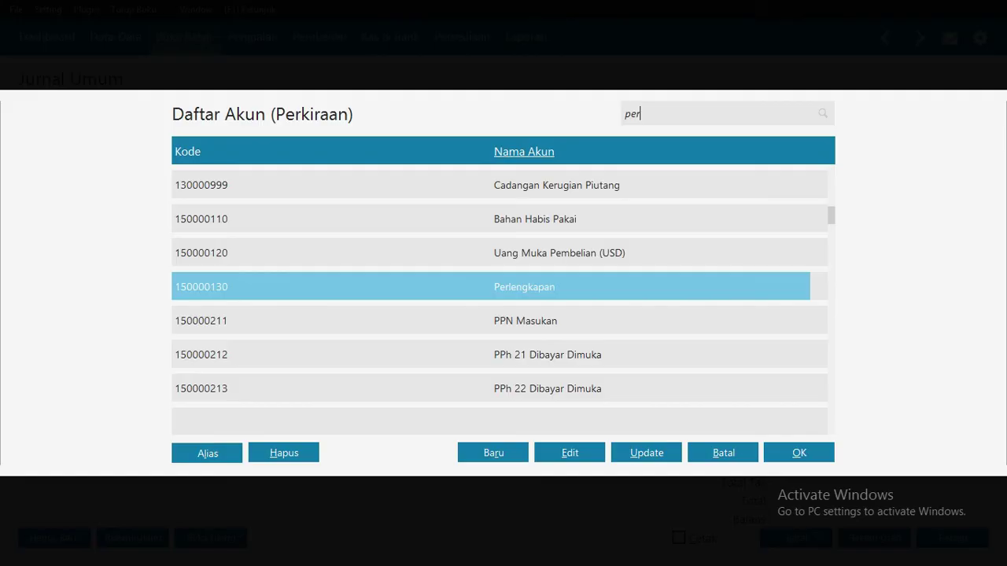
{"action": "left_click", "coordinate": [823, 454]}
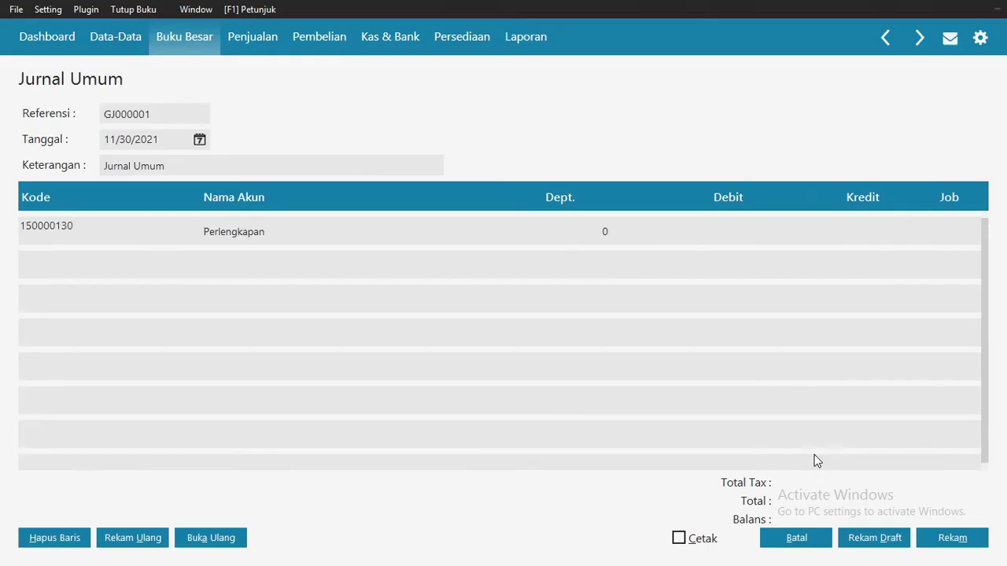
{"action": "left_click", "coordinate": [704, 234]}
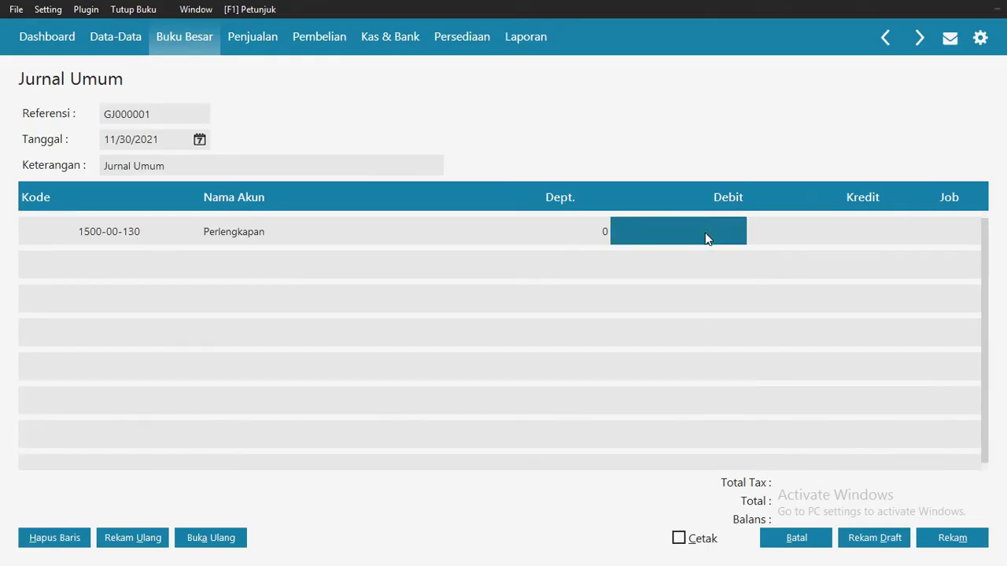
- Enter a 4,085,000 debit for Perlengkapan and a matching credit to Modal Disetor in the general journal
{"action": "type", "text": "4085000"}
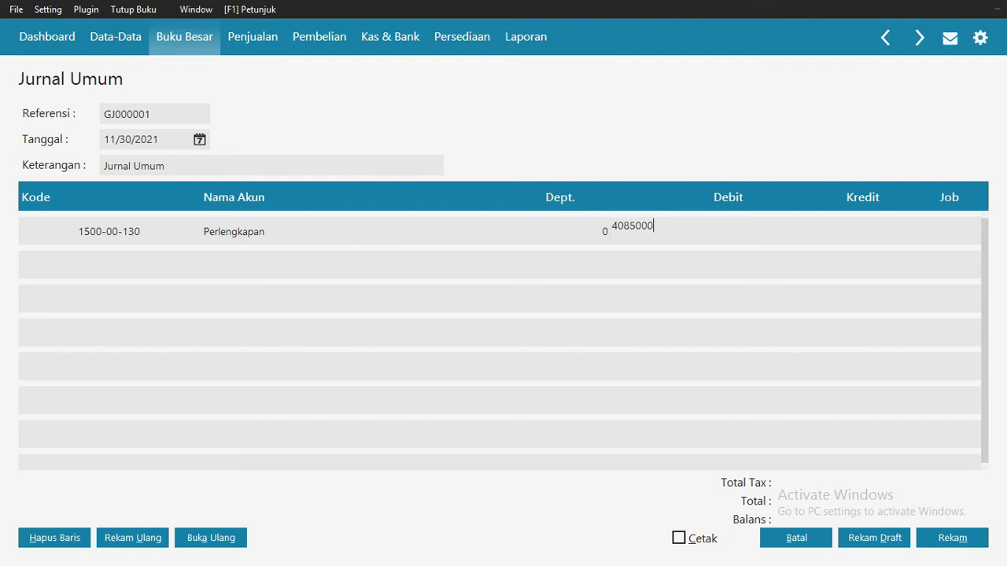
{"action": "key", "text": "Return"}
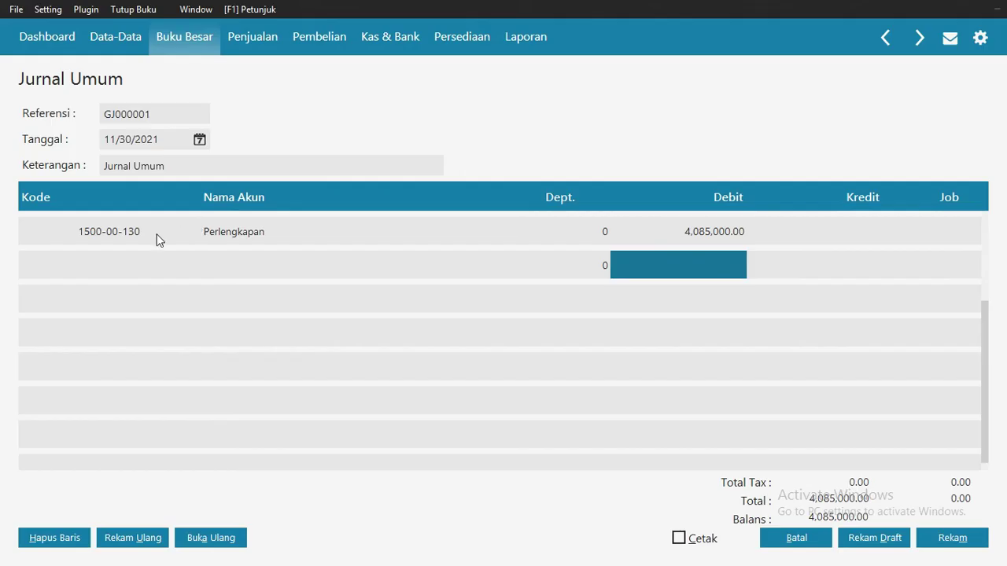
{"action": "left_click", "coordinate": [92, 263]}
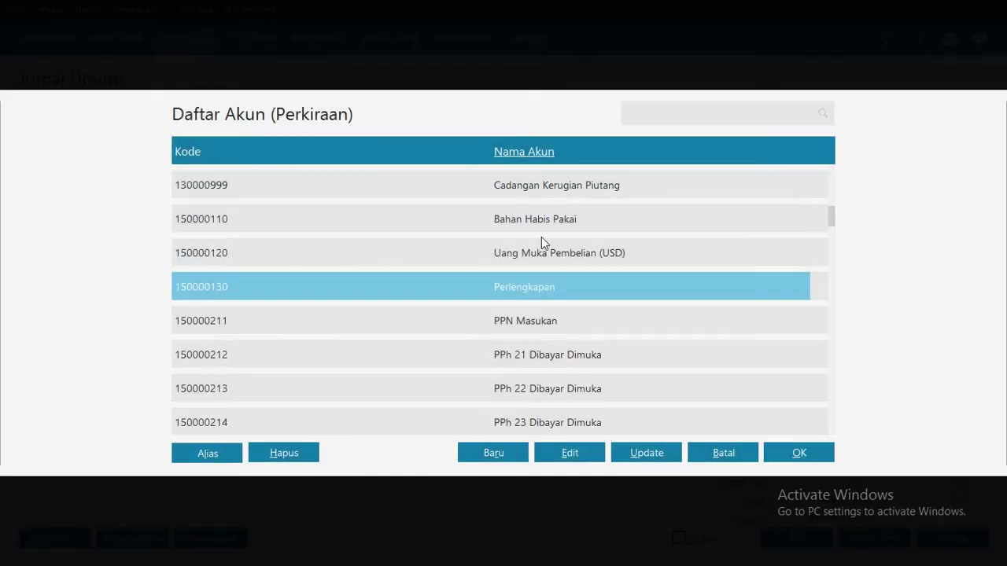
{"action": "type", "text": "moda"}
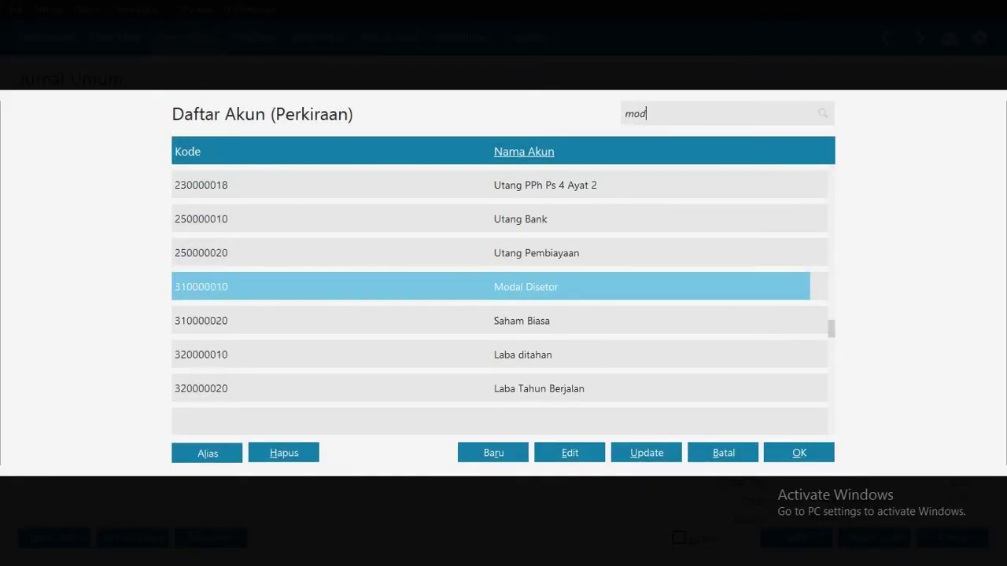
{"action": "left_click", "coordinate": [797, 453]}
{"action": "left_click", "coordinate": [855, 268]}
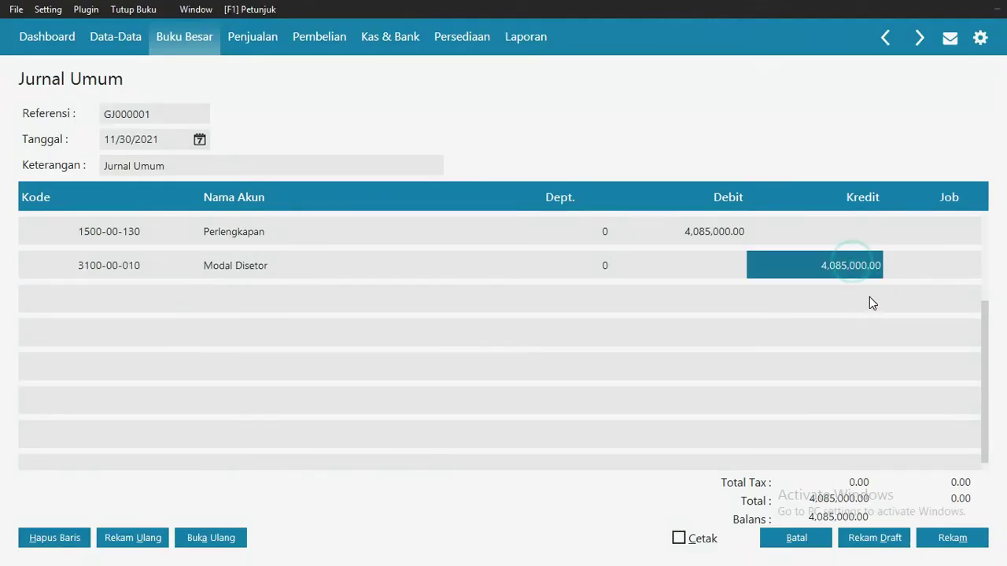
{"action": "left_click", "coordinate": [869, 299]}
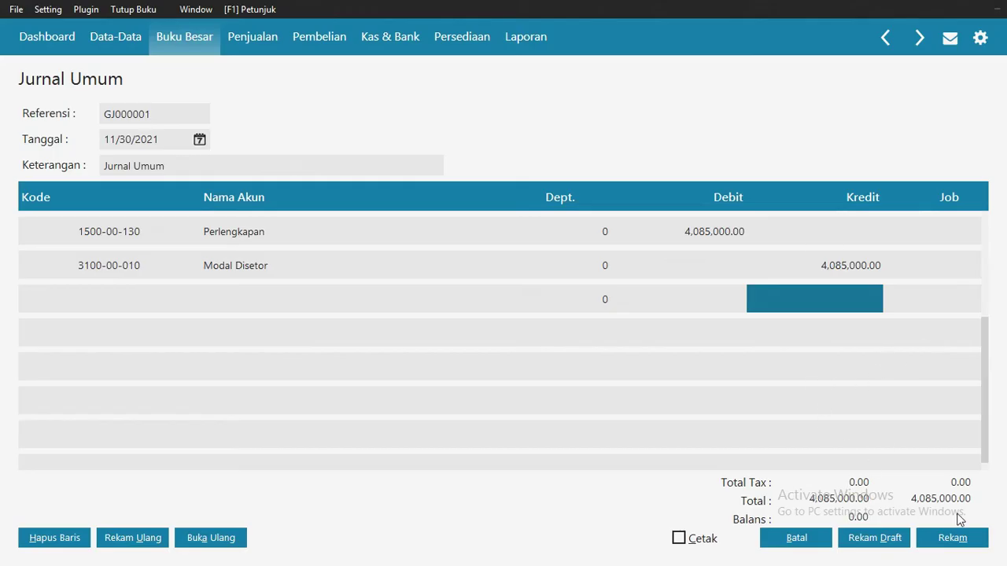
- Record the journal entry, accepting its date outside the accounting period, and close the blank journal form and the journal transaction list
{"action": "left_click", "coordinate": [953, 538]}
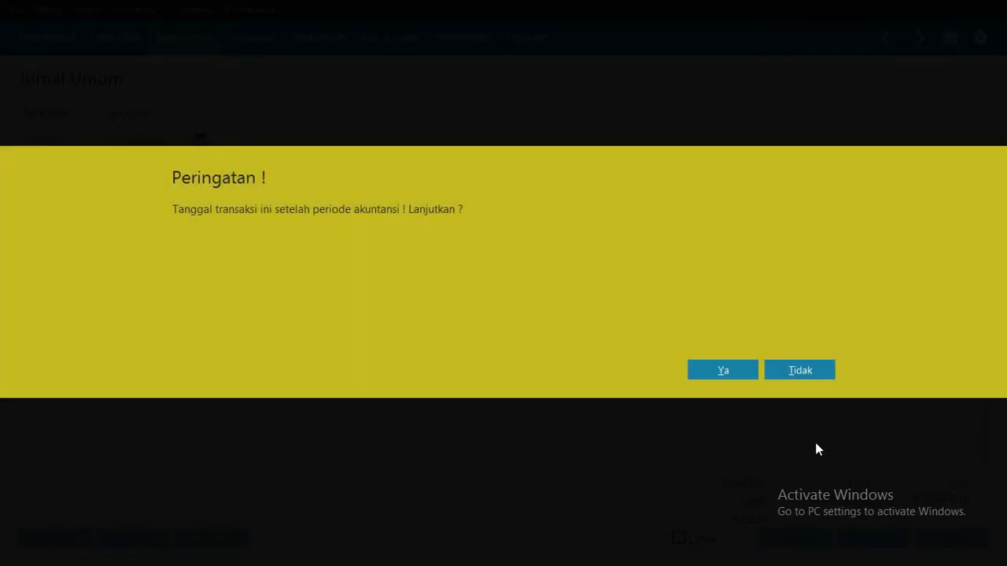
{"action": "left_click", "coordinate": [739, 371]}
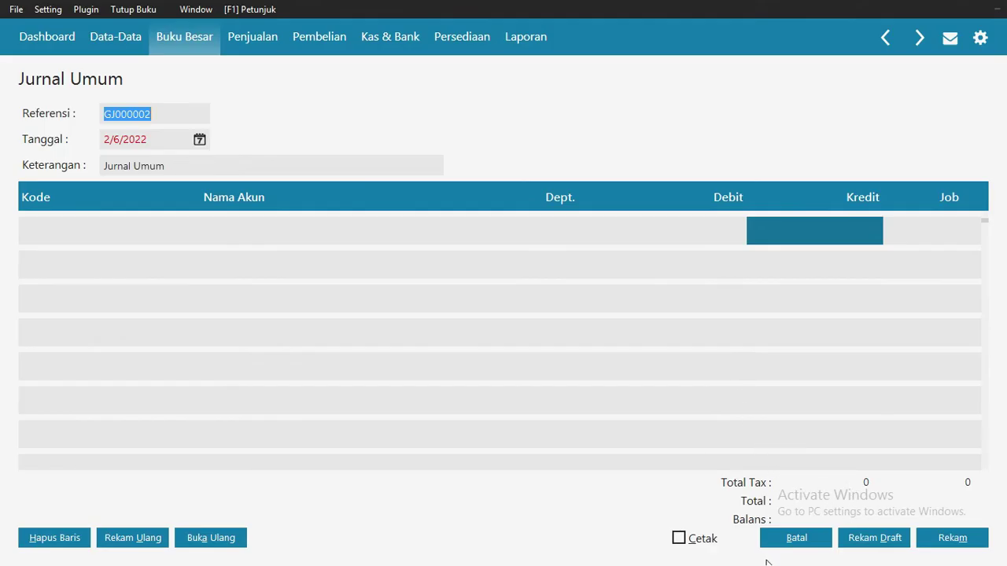
{"action": "left_click", "coordinate": [809, 539]}
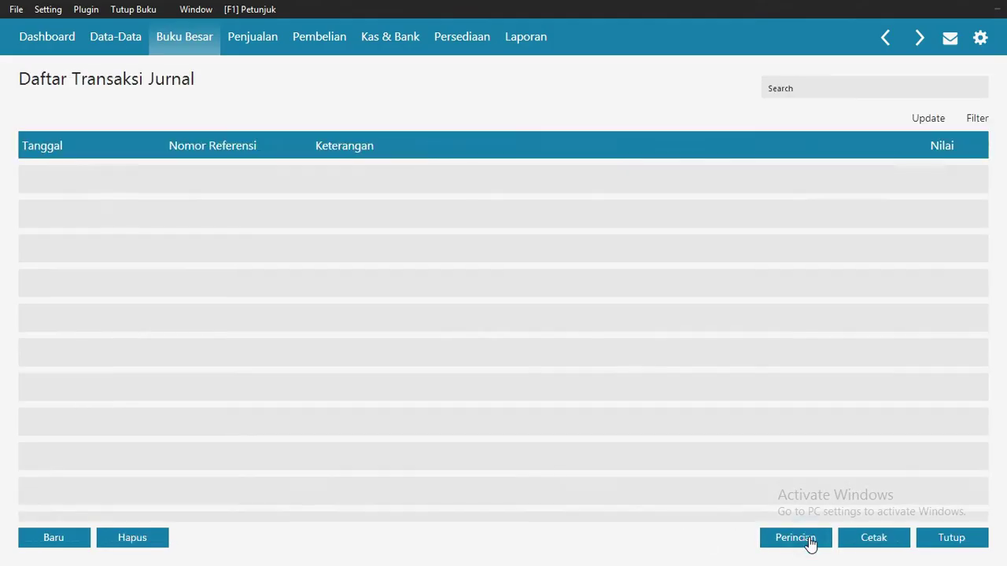
{"action": "left_click", "coordinate": [935, 543]}
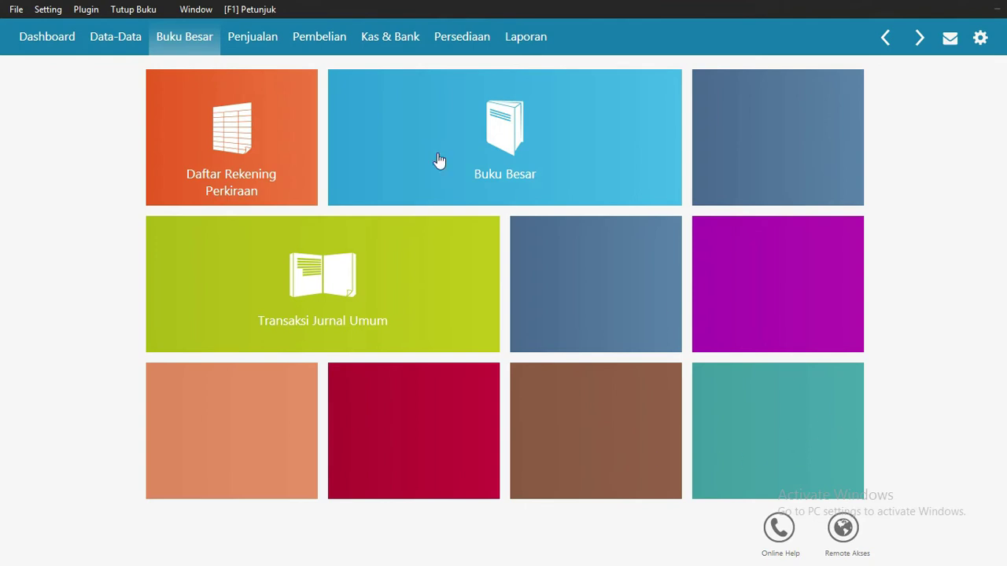
- Create a new sales invoice for the customer SMKN 2 Bismen
{"action": "left_click", "coordinate": [255, 45]}
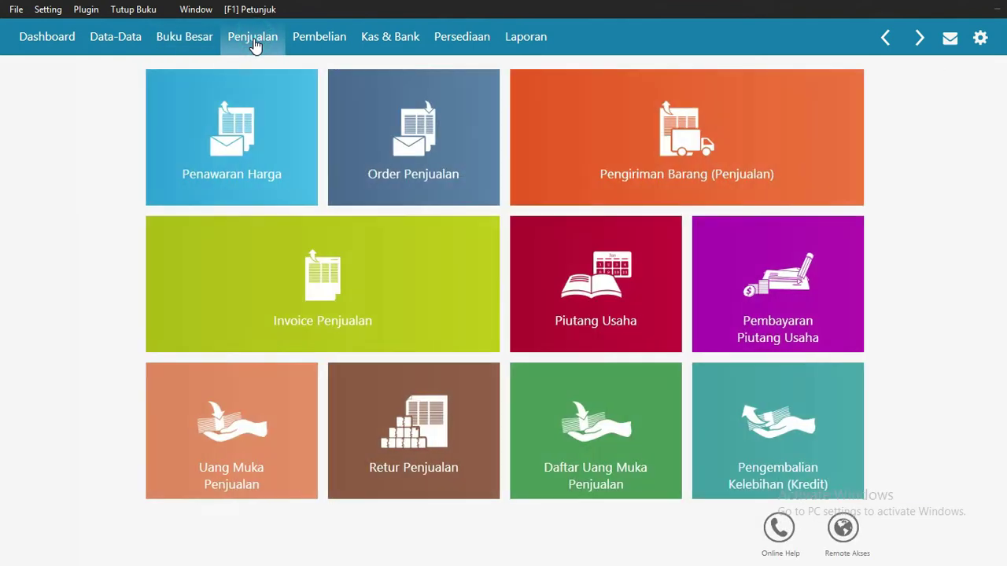
{"action": "left_click", "coordinate": [270, 257]}
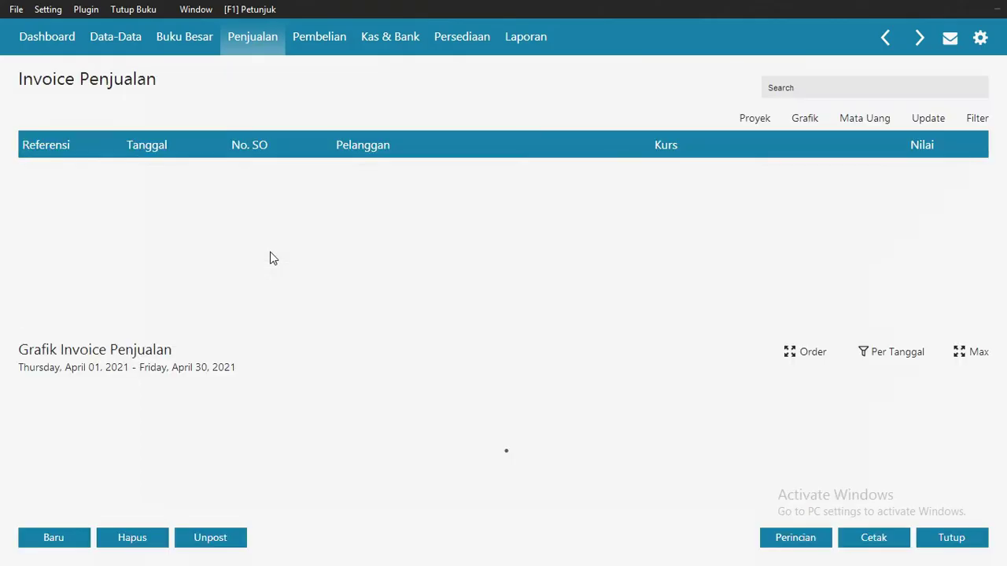
{"action": "left_click", "coordinate": [42, 540]}
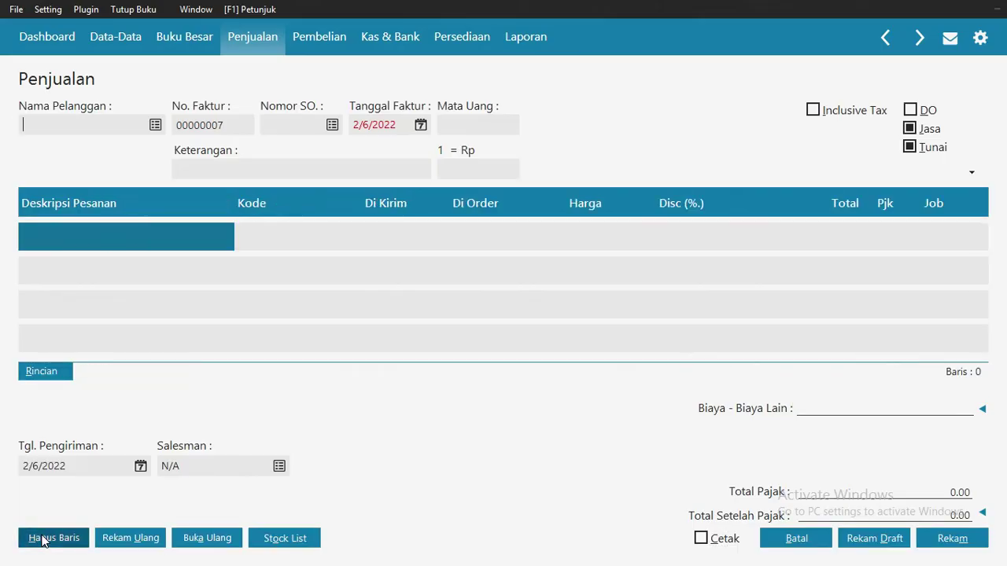
{"action": "left_click", "coordinate": [155, 125]}
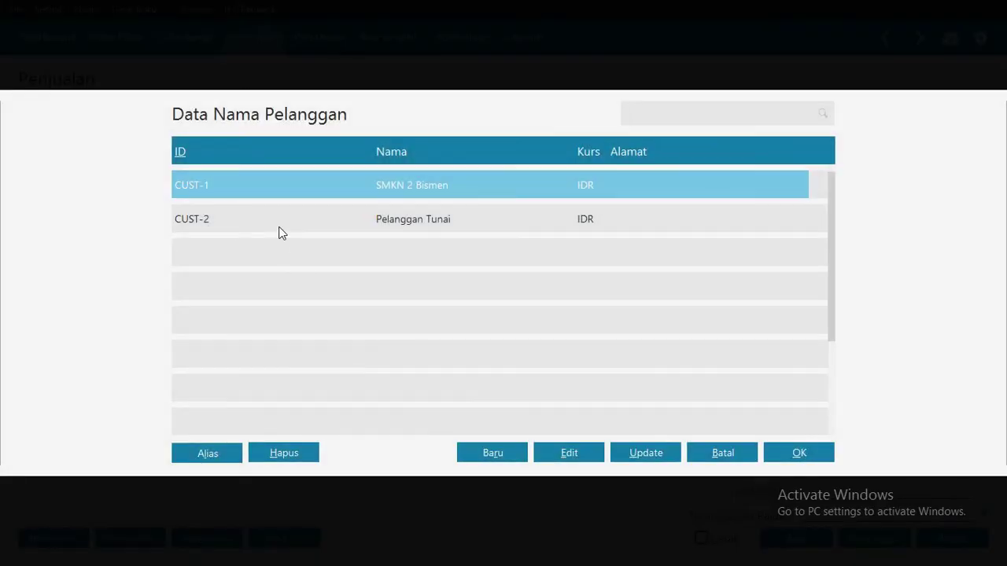
{"action": "left_click", "coordinate": [279, 227]}
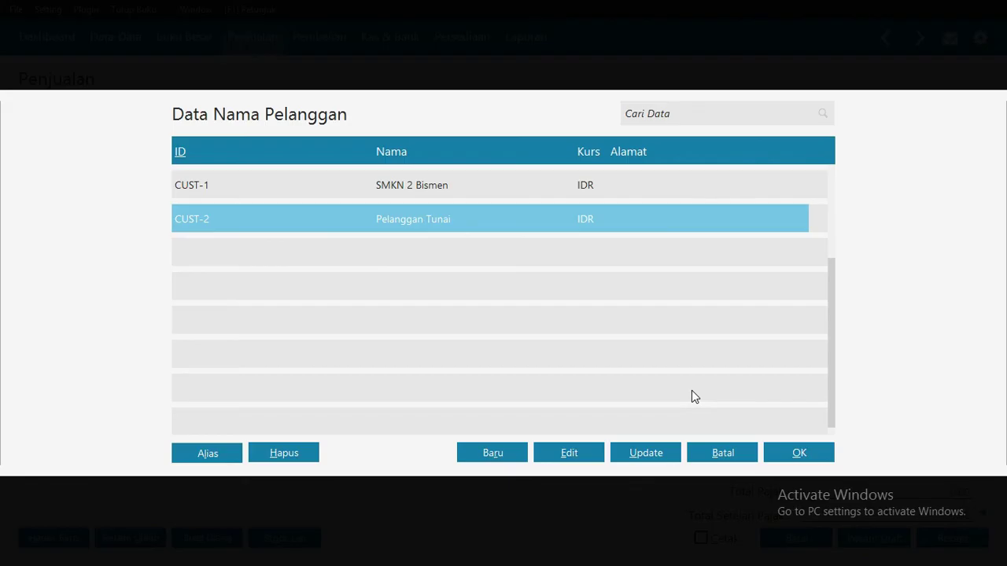
{"action": "left_click", "coordinate": [453, 183]}
{"action": "left_click", "coordinate": [789, 448]}
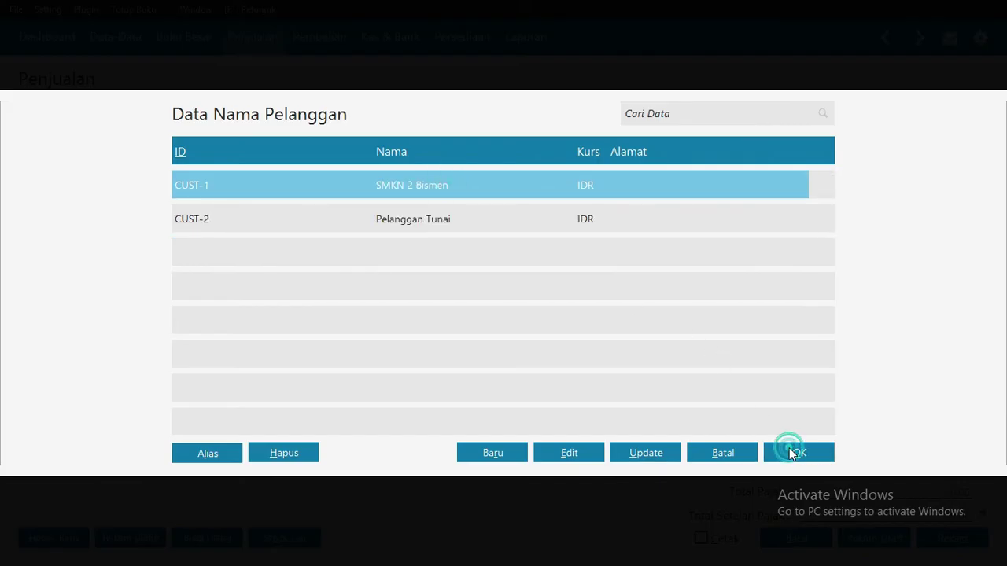
- Set the invoice date to 12/31/2021 and turn off the Tunai option to make it a credit sale
{"action": "left_click", "coordinate": [421, 125]}
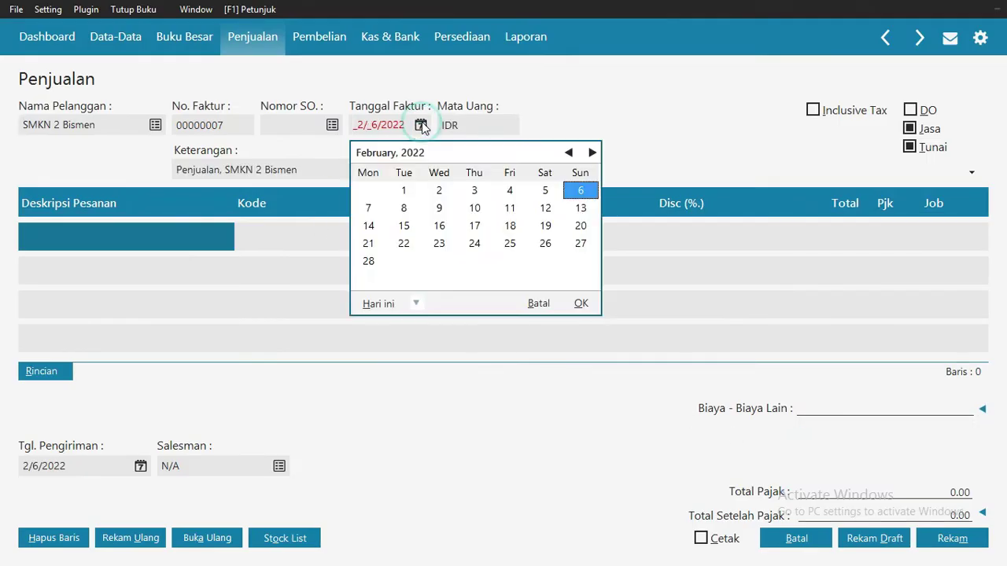
{"action": "left_click", "coordinate": [569, 153]}
{"action": "left_click", "coordinate": [569, 153]}
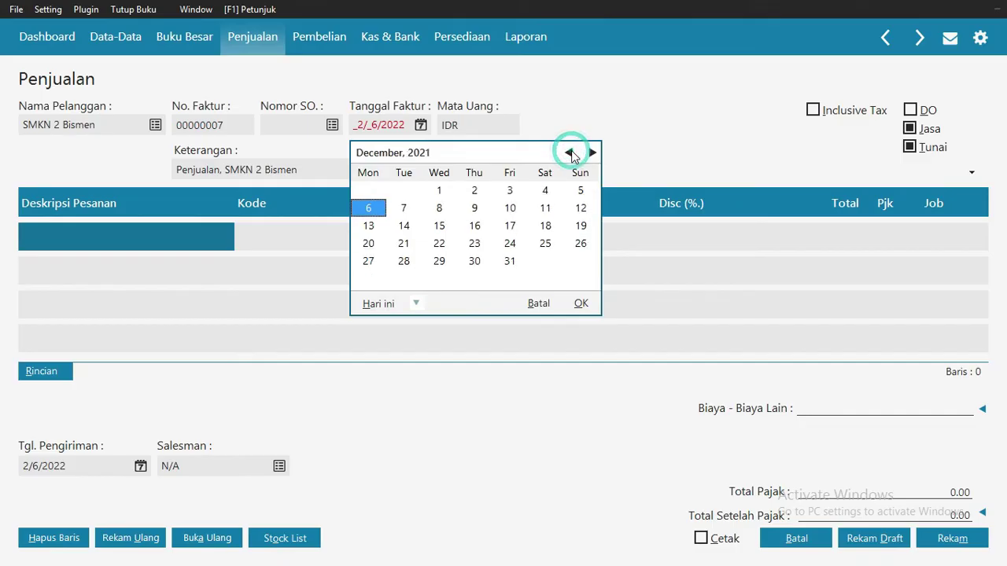
{"action": "left_click", "coordinate": [509, 263]}
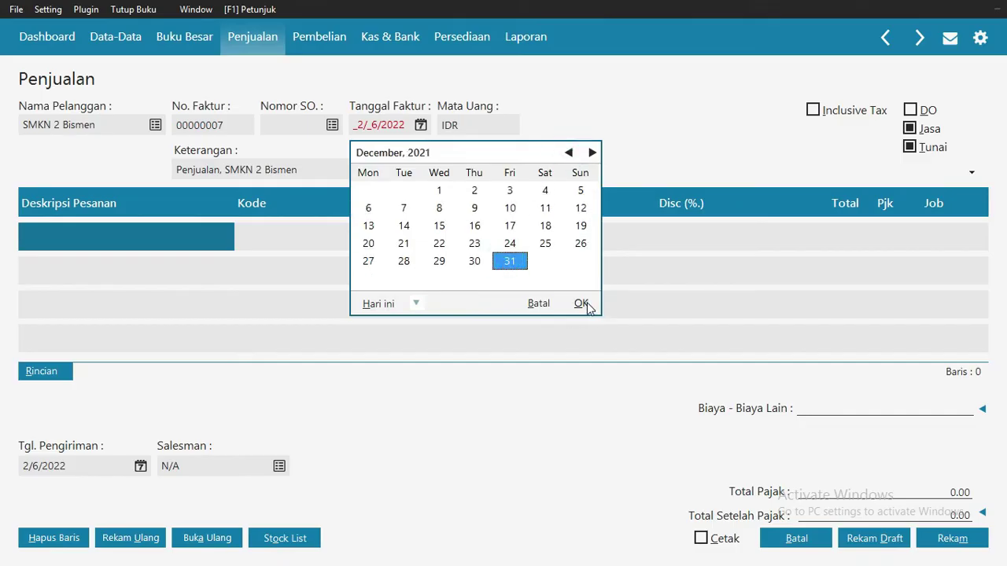
{"action": "left_click", "coordinate": [582, 304]}
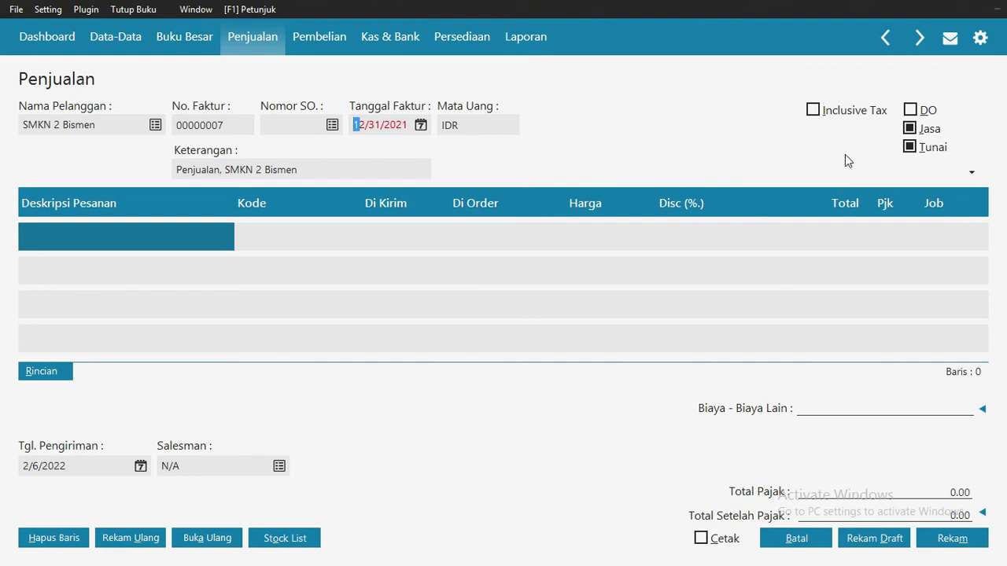
{"action": "left_click", "coordinate": [910, 149]}
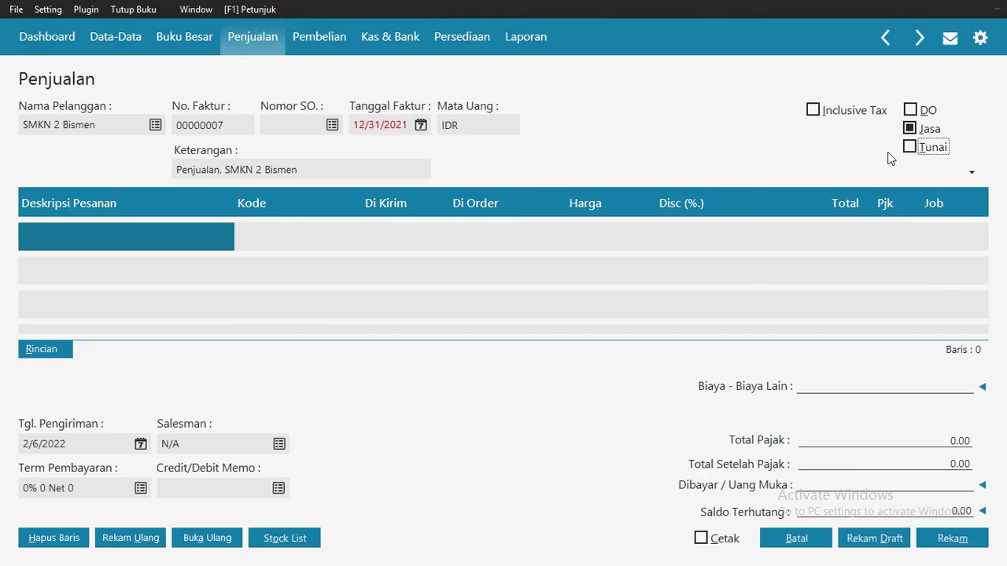
- Add an invoice line described as Pendapatan Jasa and assign it to the account Pendapatan Jasa # 1
{"action": "left_click", "coordinate": [78, 233]}
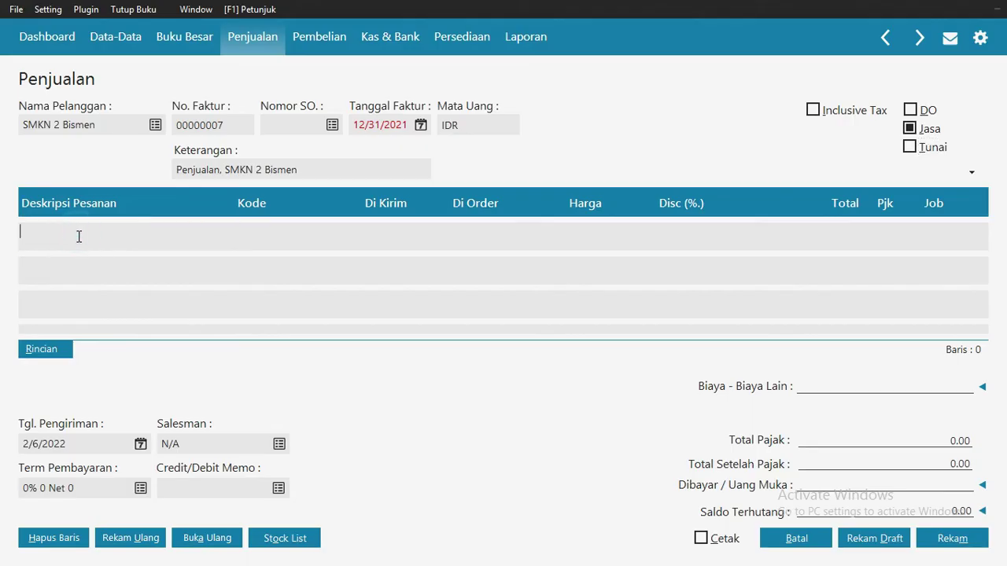
{"action": "type", "text": "Pendapatan Jasa"}
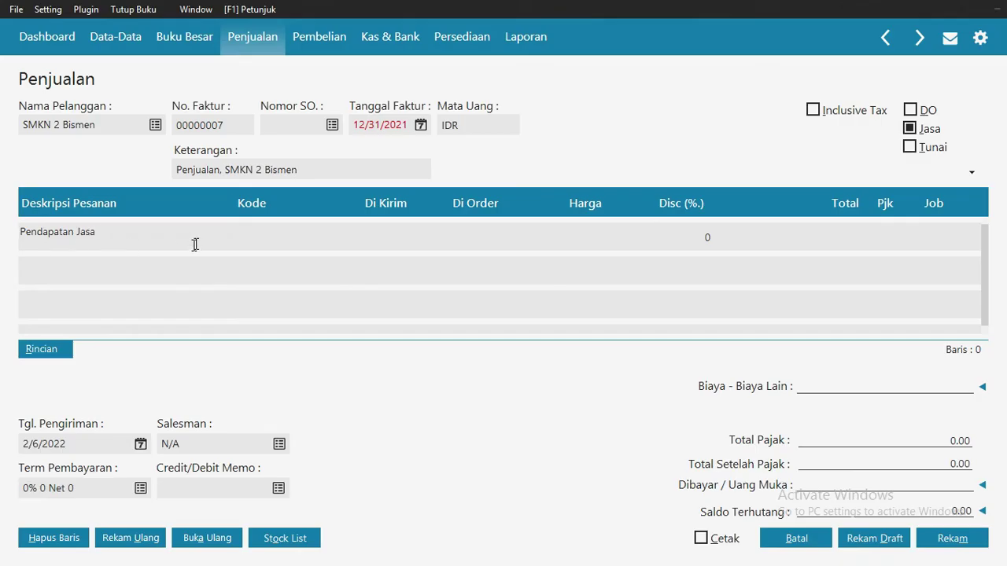
{"action": "left_click", "coordinate": [243, 244]}
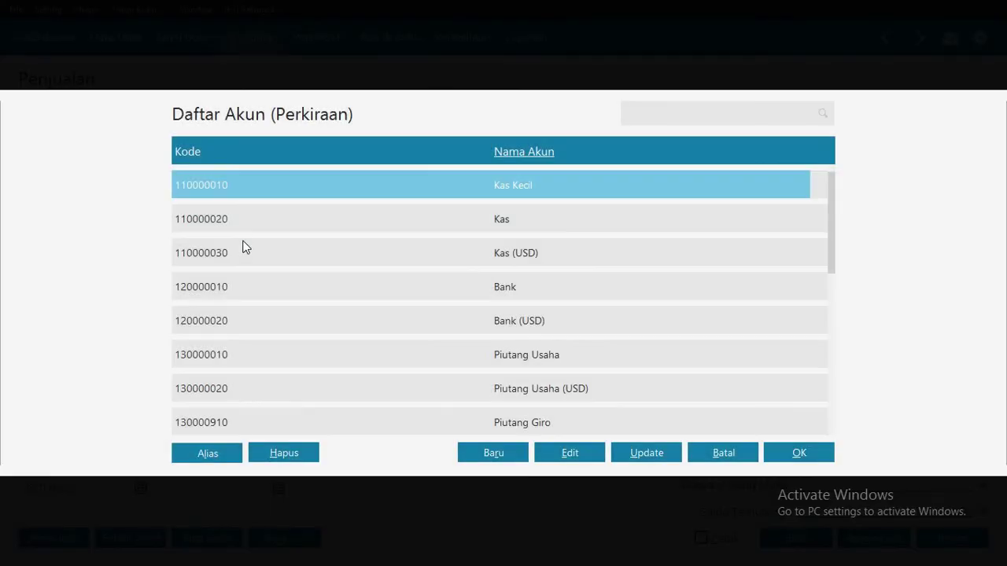
{"action": "type", "text": "pendapatan"}
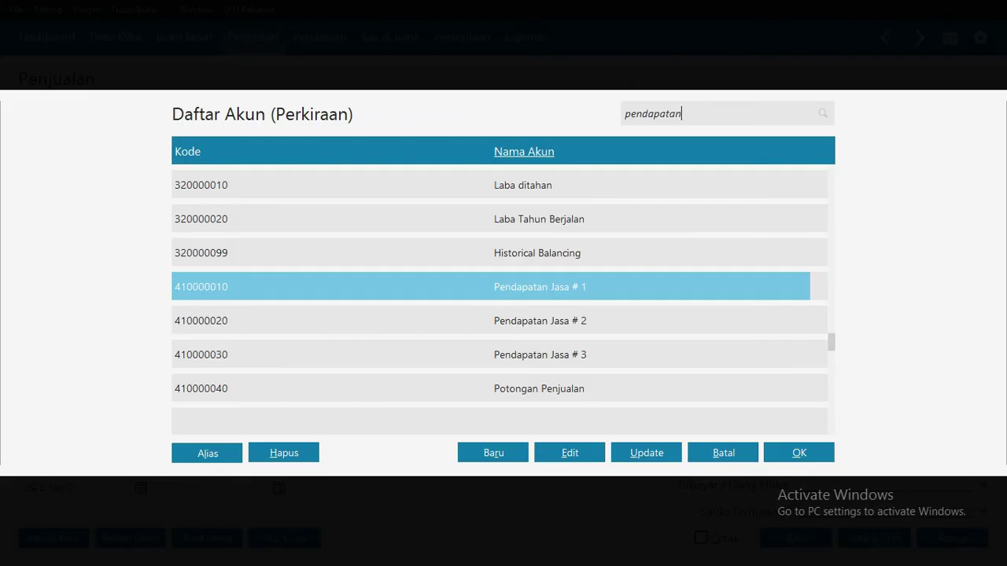
{"action": "left_click", "coordinate": [829, 453]}
- Set the Pendapatan Jasa line's delivered quantity to 1 and its price to 840000
{"action": "left_click", "coordinate": [406, 240]}
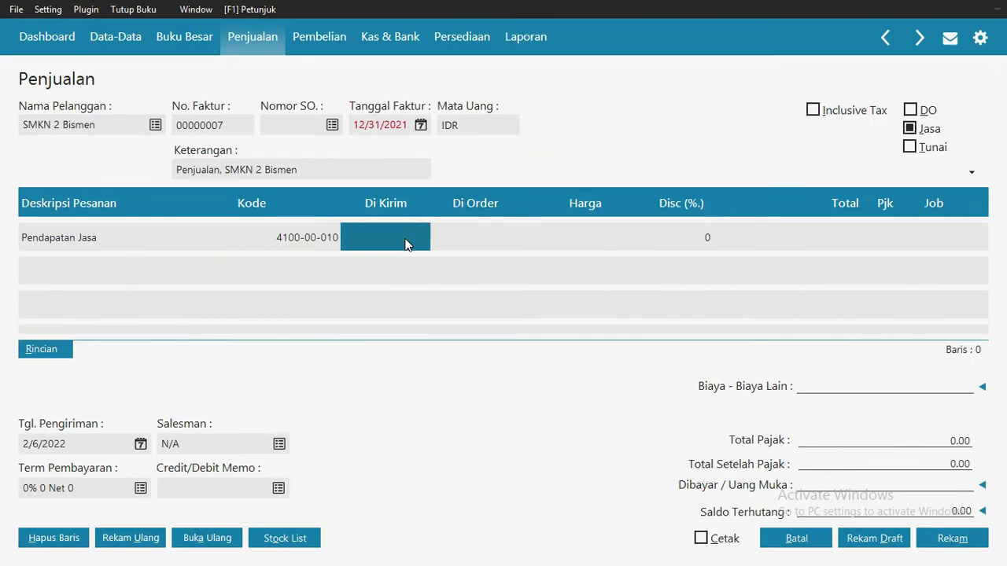
{"action": "type", "text": "1"}
{"action": "left_click", "coordinate": [592, 230]}
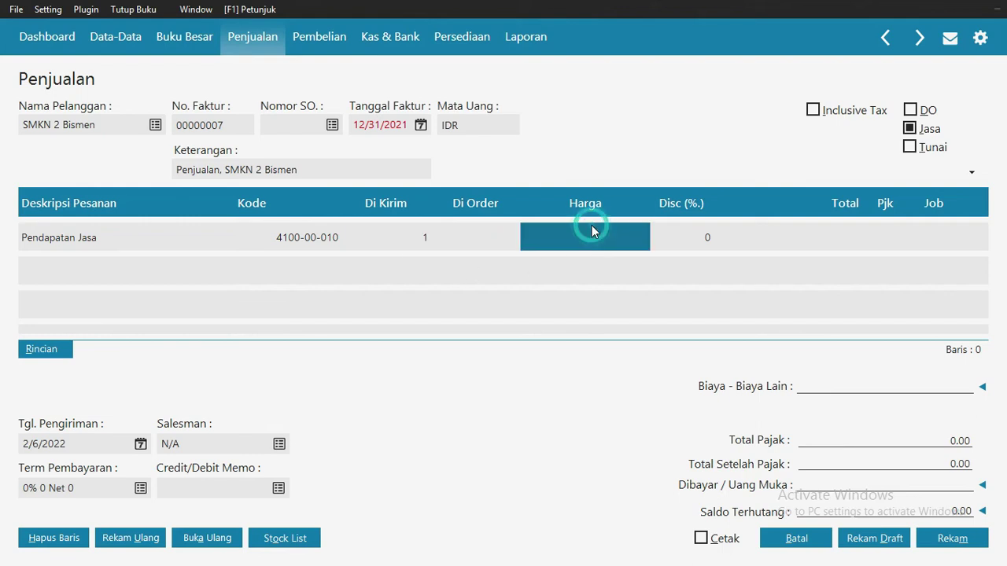
{"action": "type", "text": "840000"}
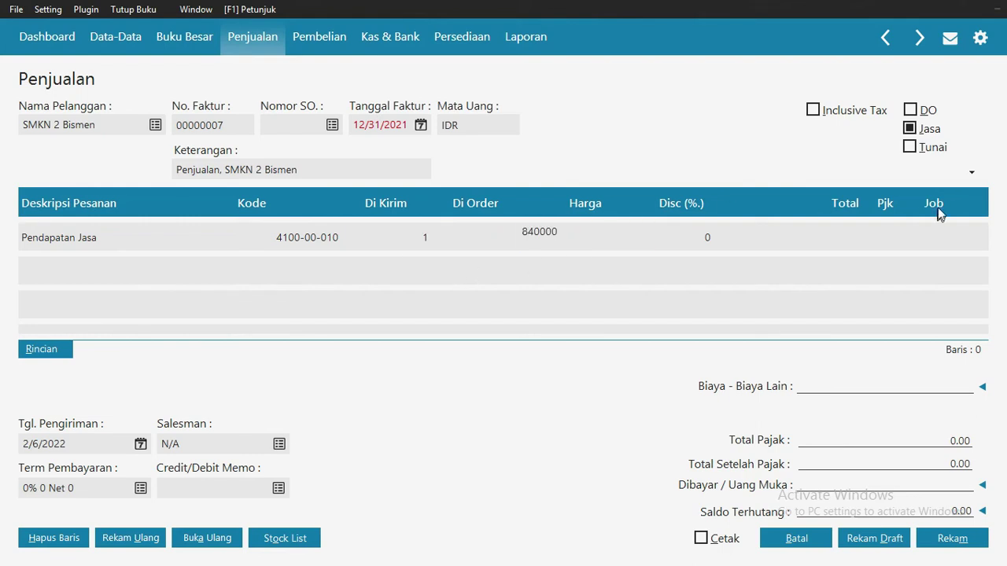
{"action": "left_click", "coordinate": [833, 233]}
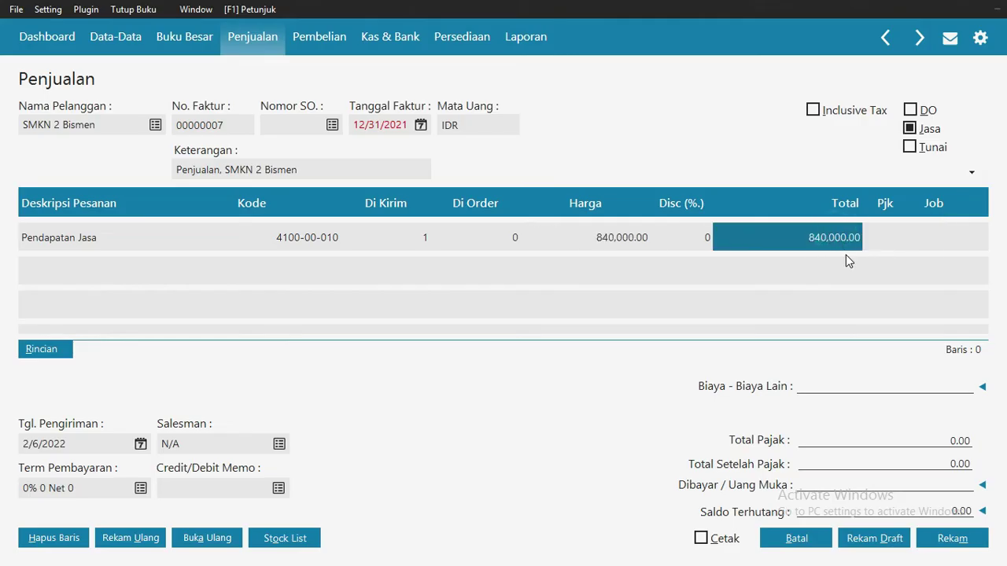
{"action": "key", "text": "Down"}
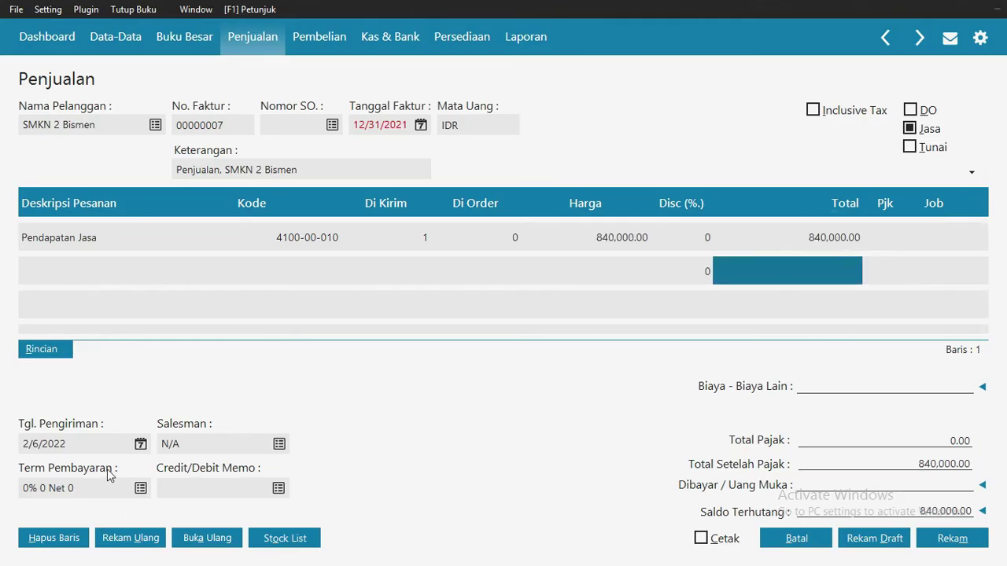
- Set the delivery date to 12/31/2021 and record the invoice, accepting its date outside the accounting period
{"action": "left_click", "coordinate": [140, 443]}
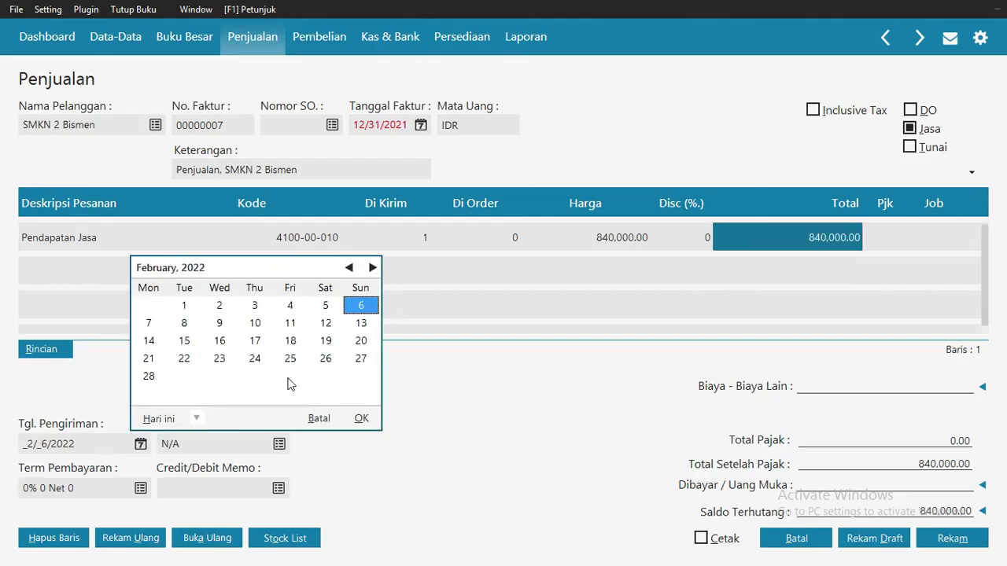
{"action": "left_click", "coordinate": [349, 267]}
{"action": "left_click", "coordinate": [349, 267]}
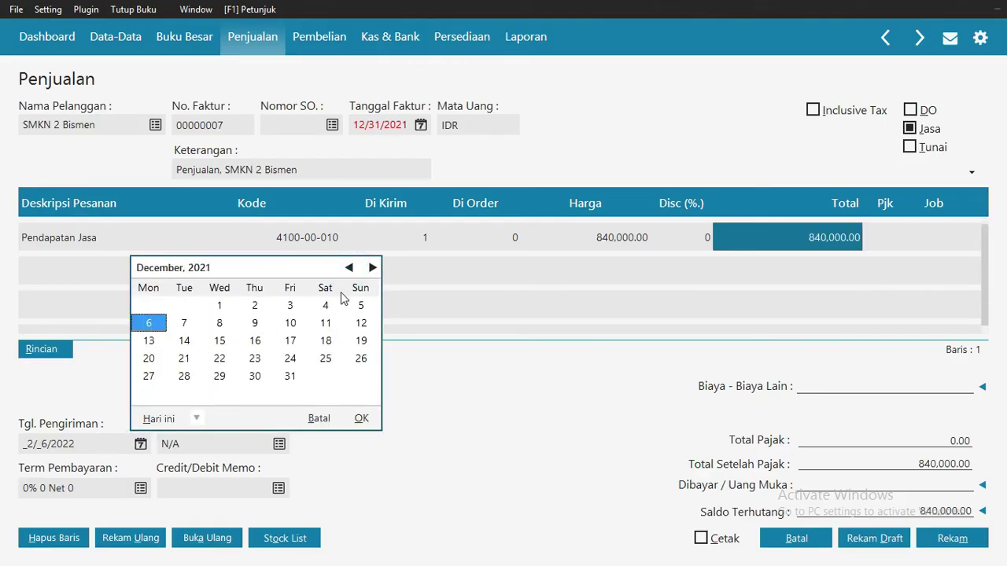
{"action": "left_click", "coordinate": [298, 376]}
{"action": "left_click", "coordinate": [361, 418]}
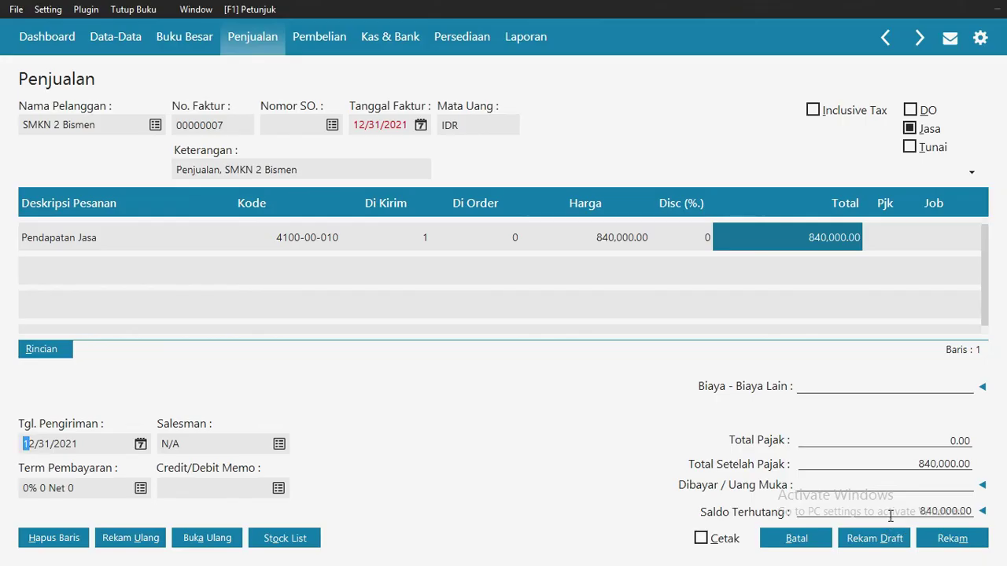
{"action": "left_click", "coordinate": [941, 541]}
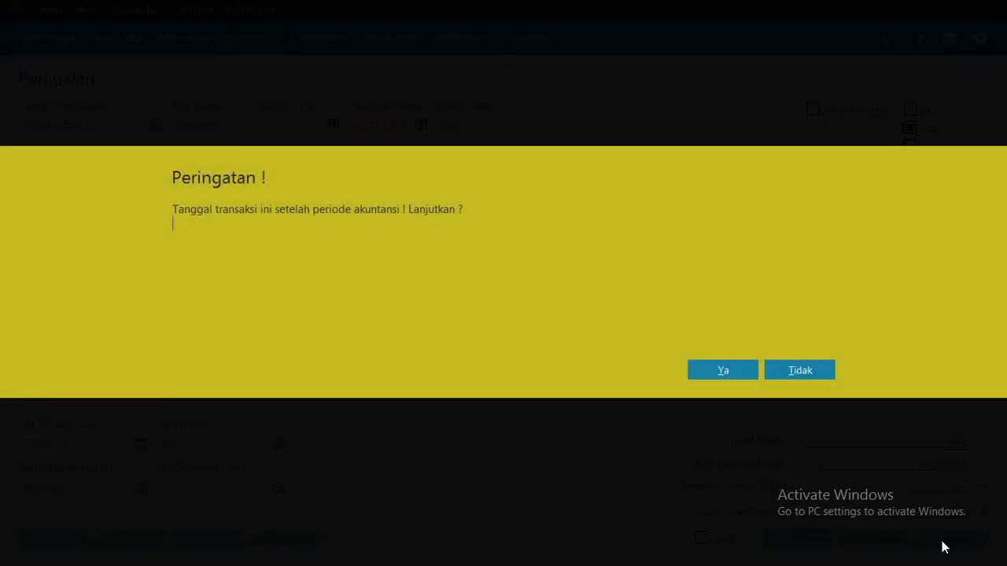
{"action": "left_click", "coordinate": [738, 371]}
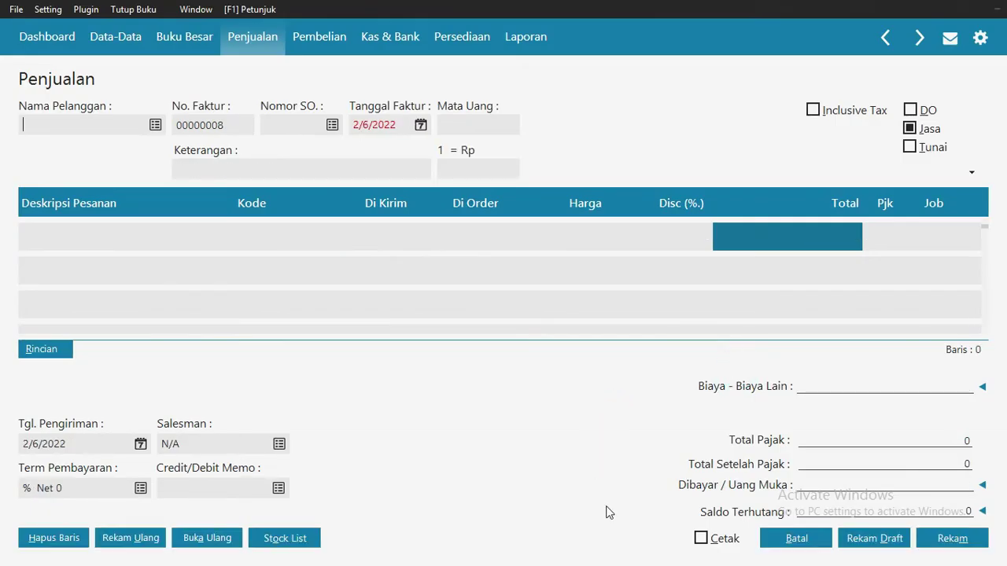
- Discard the blank invoice, filter the sales invoice list through 12/31/2021 to review the recorded invoices, and close the list
{"action": "left_click", "coordinate": [796, 543]}
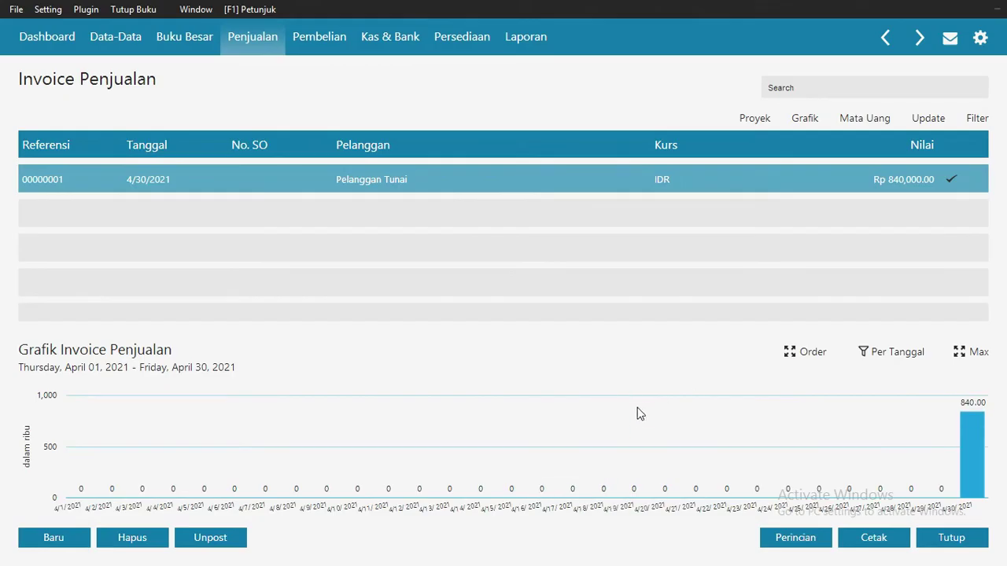
{"action": "left_click", "coordinate": [974, 122]}
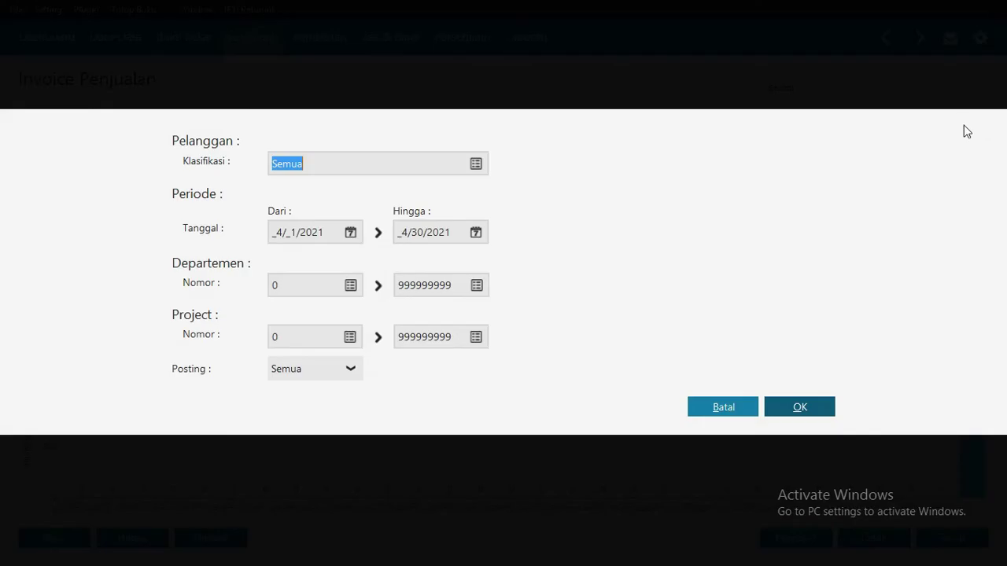
{"action": "left_click", "coordinate": [476, 233]}
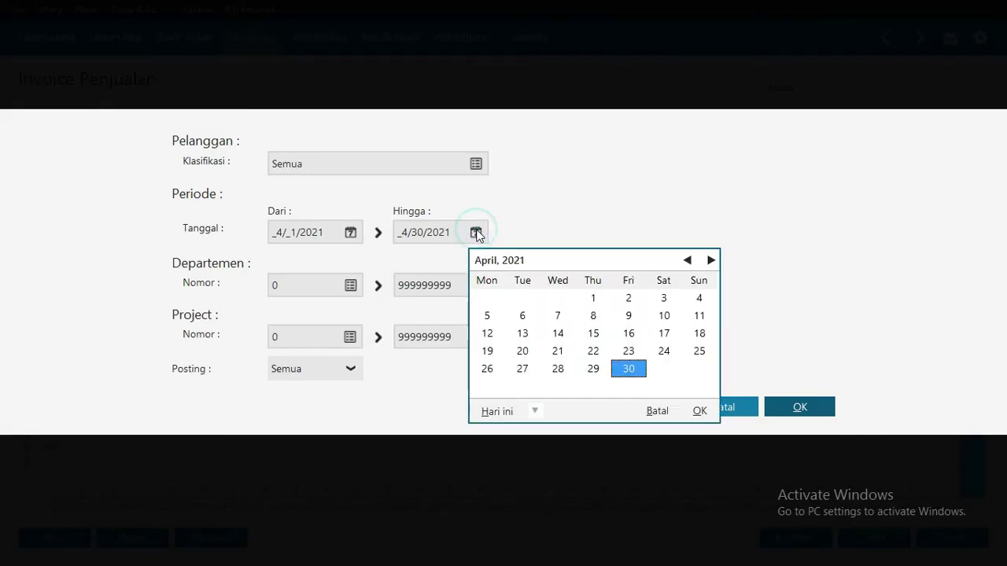
{"action": "left_click", "coordinate": [711, 260]}
{"action": "left_click", "coordinate": [711, 261]}
{"action": "left_click", "coordinate": [711, 261]}
{"action": "left_click", "coordinate": [711, 260]}
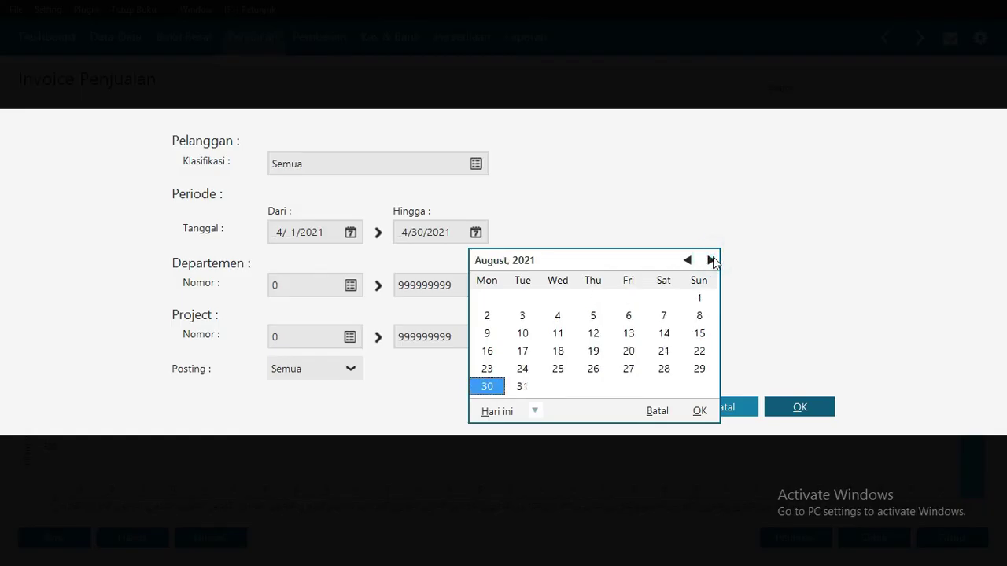
{"action": "left_click", "coordinate": [711, 261]}
{"action": "left_click", "coordinate": [711, 260]}
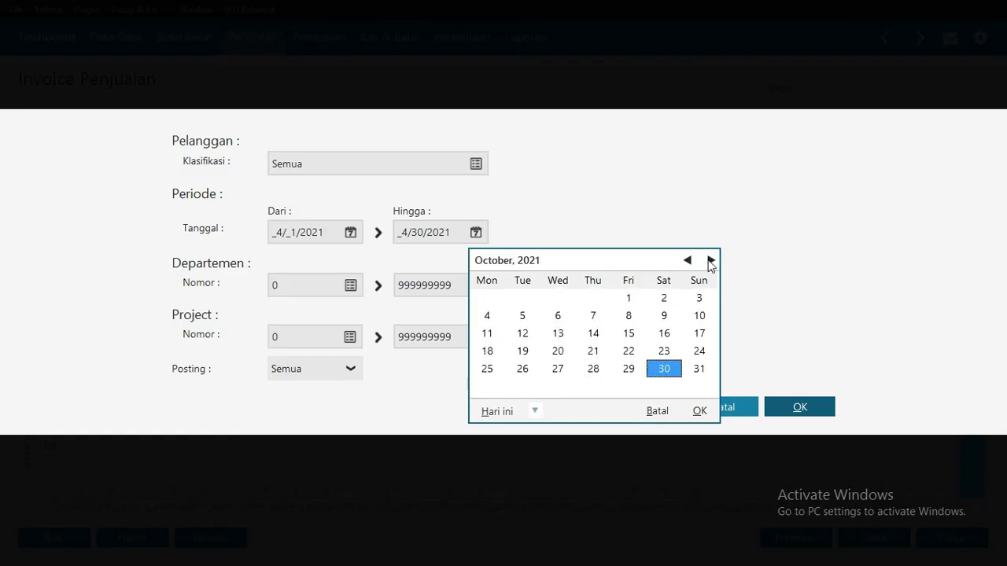
{"action": "left_click", "coordinate": [711, 260]}
{"action": "left_click", "coordinate": [711, 260]}
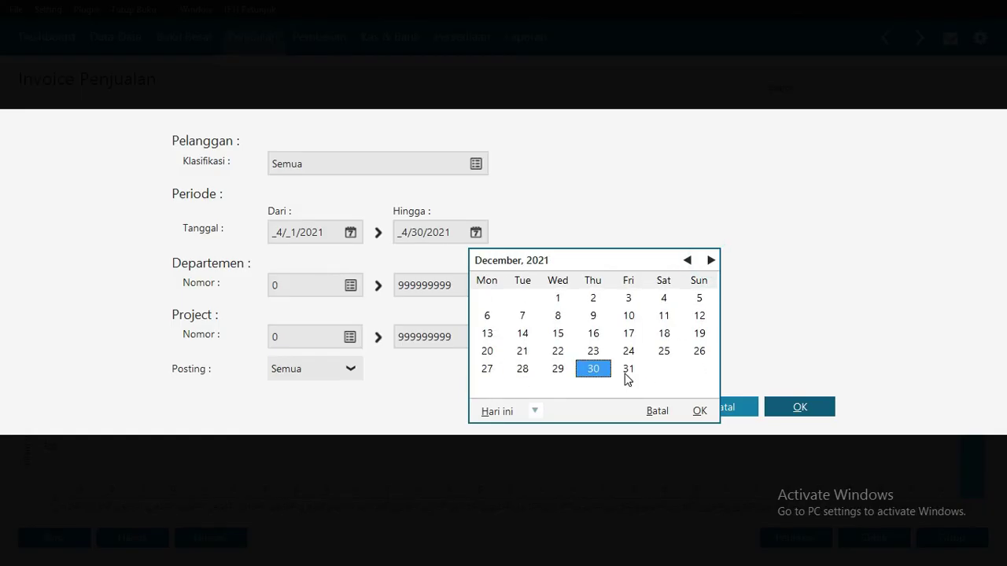
{"action": "left_click", "coordinate": [628, 370]}
{"action": "left_click", "coordinate": [699, 410]}
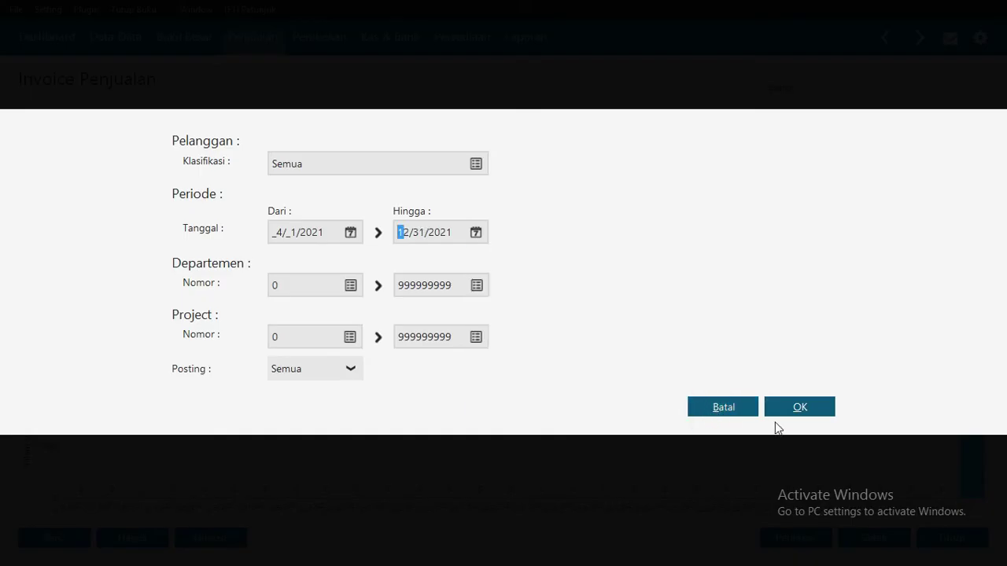
{"action": "left_click", "coordinate": [801, 412]}
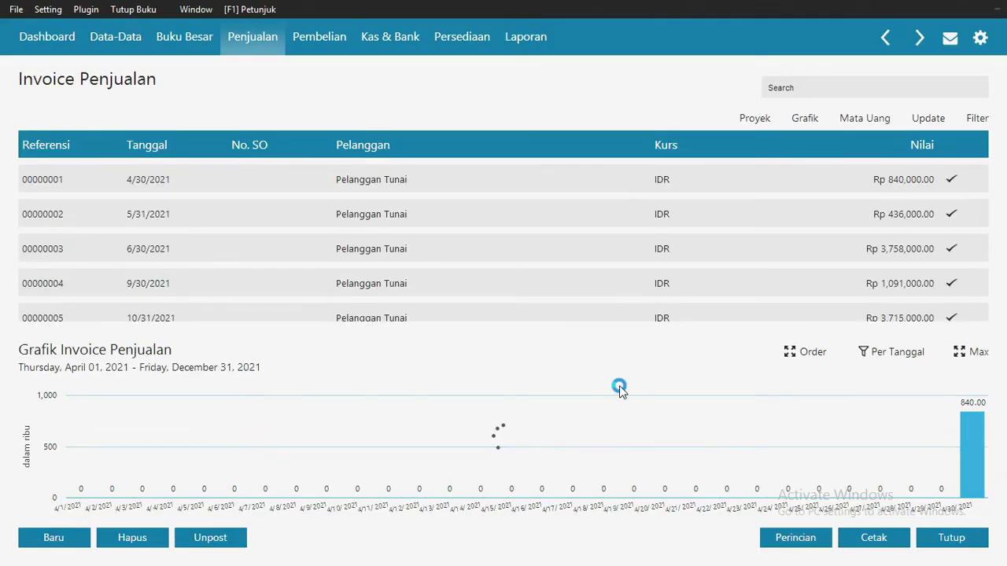
{"action": "scroll", "coordinate": [425, 198], "scroll_direction": "down", "scroll_amount": 1}
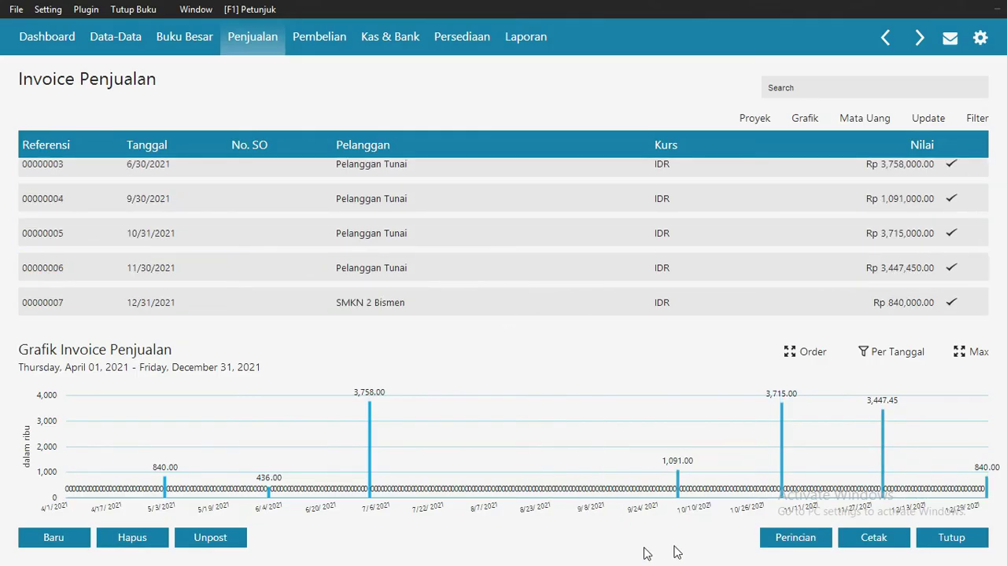
{"action": "left_click", "coordinate": [937, 546]}
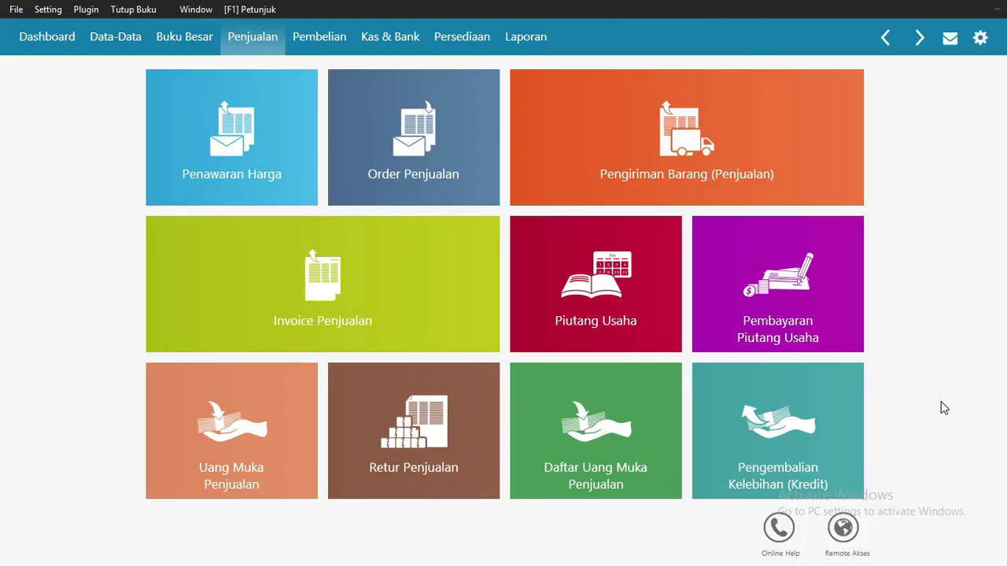
- Start a new cash disbursement (Kas Keluar) and set its cash account to Kas
{"action": "left_click", "coordinate": [389, 42]}
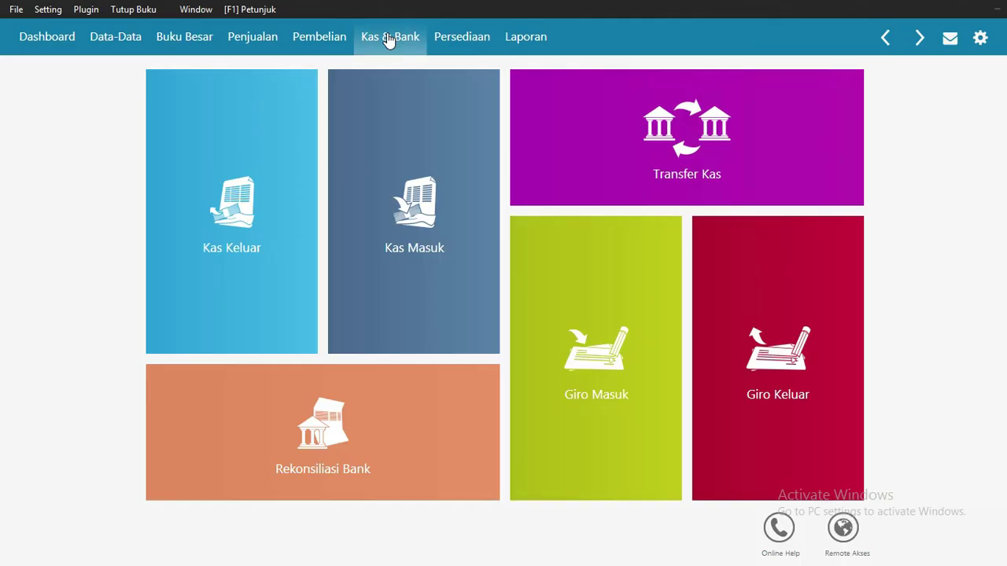
{"action": "left_click", "coordinate": [258, 174]}
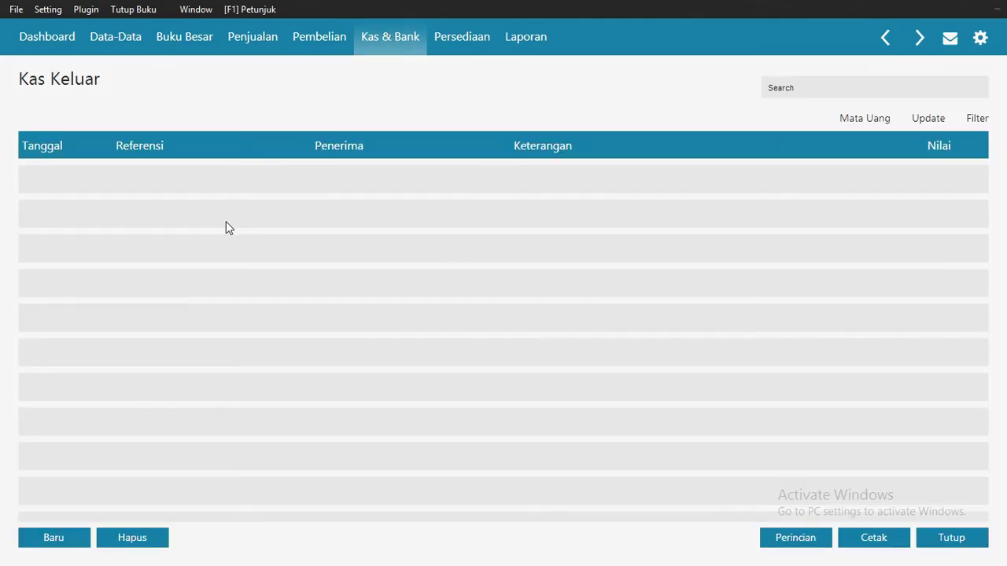
{"action": "left_click", "coordinate": [54, 537]}
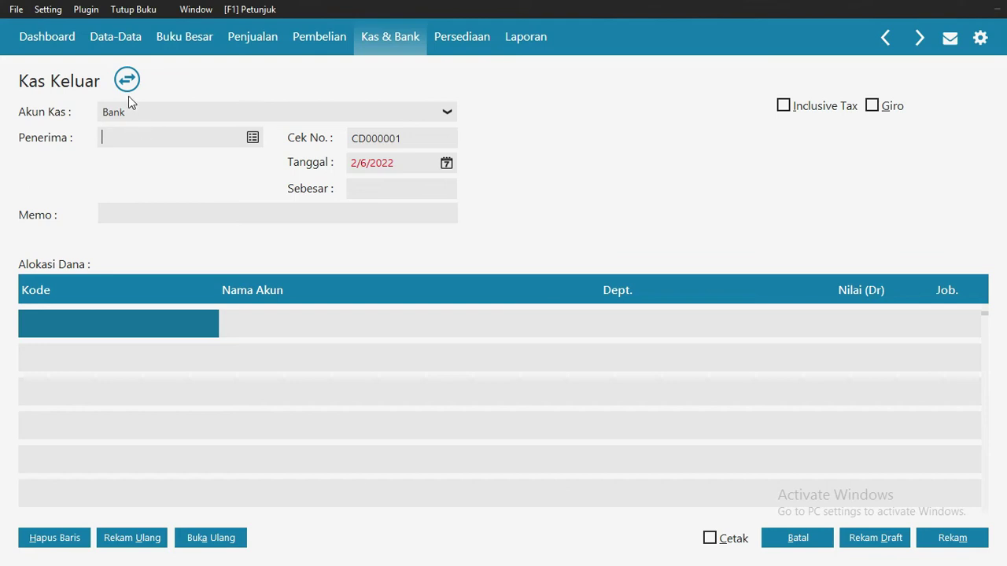
{"action": "left_click", "coordinate": [447, 112]}
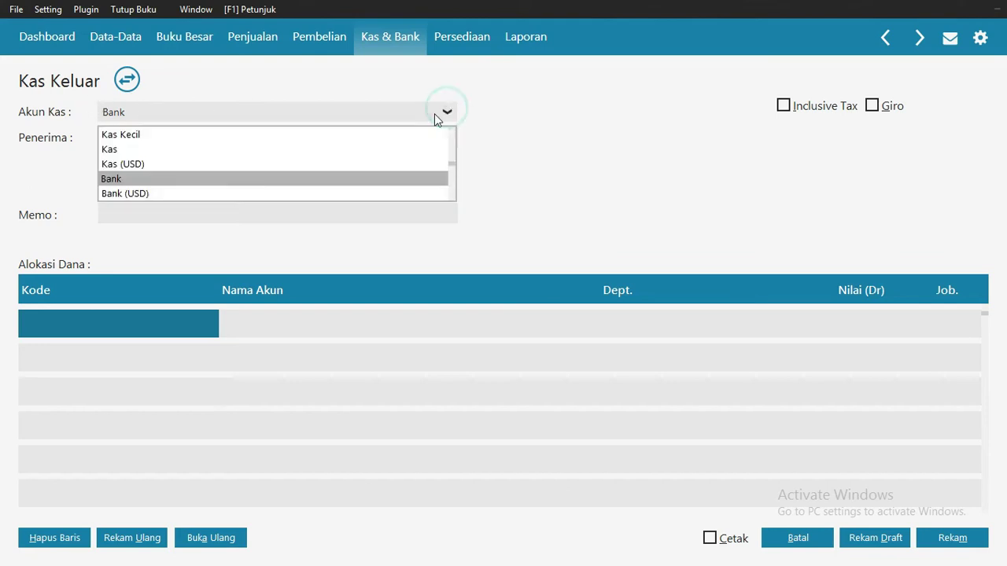
{"action": "left_click", "coordinate": [173, 150]}
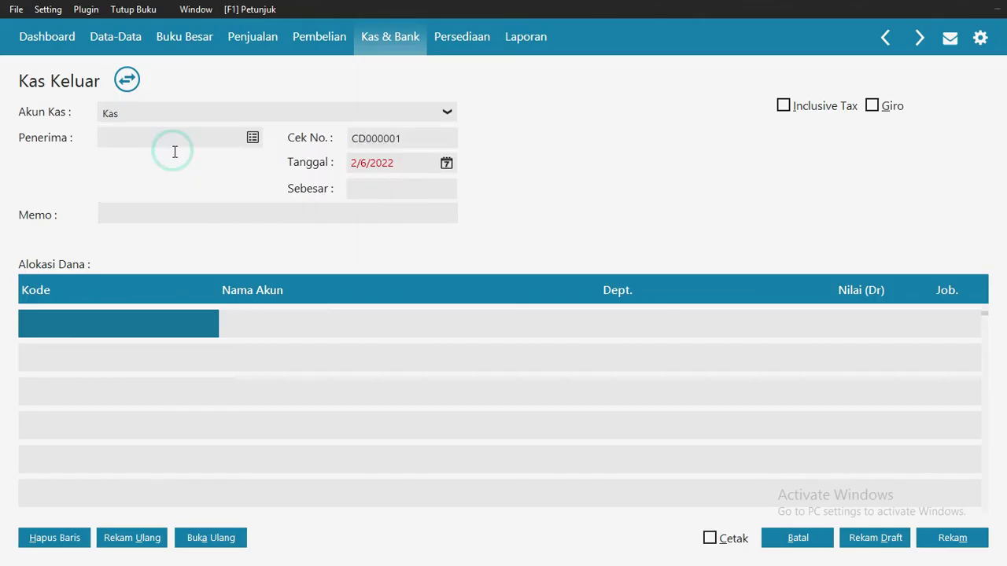
- Set the disbursement's recipient to Pelanggan Tunai and its date to 4/30/2021
{"action": "left_click", "coordinate": [248, 141]}
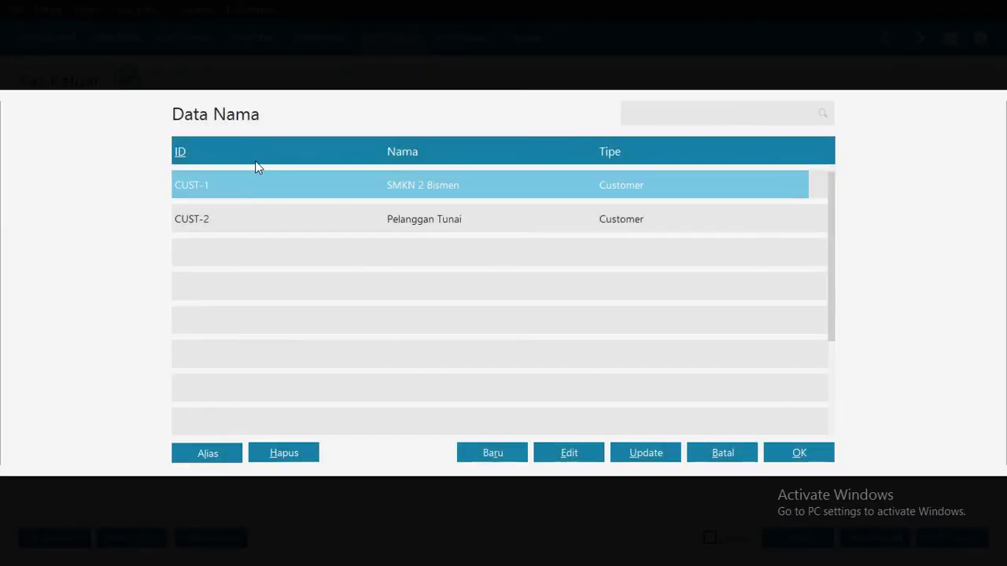
{"action": "left_click", "coordinate": [395, 217]}
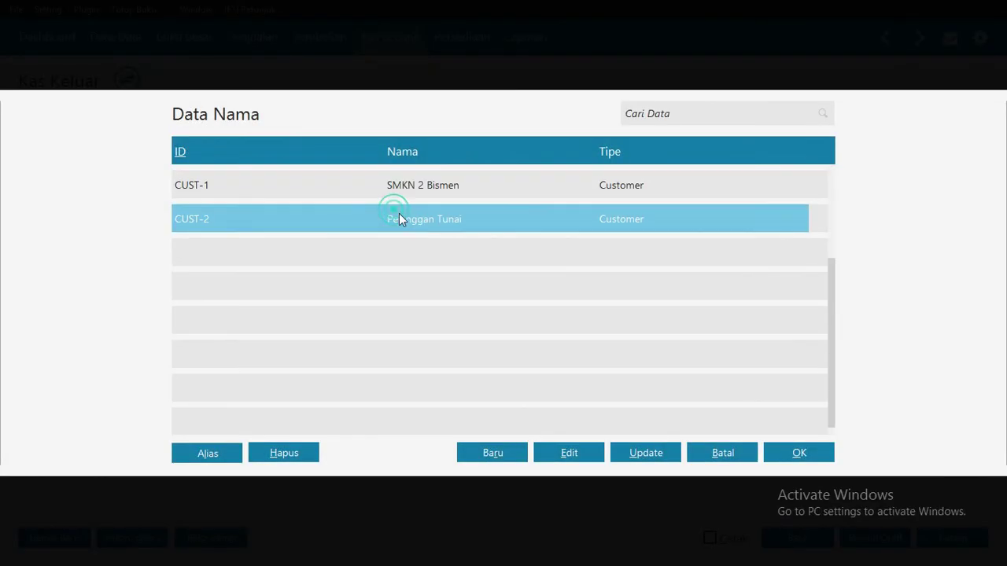
{"action": "left_click", "coordinate": [799, 453]}
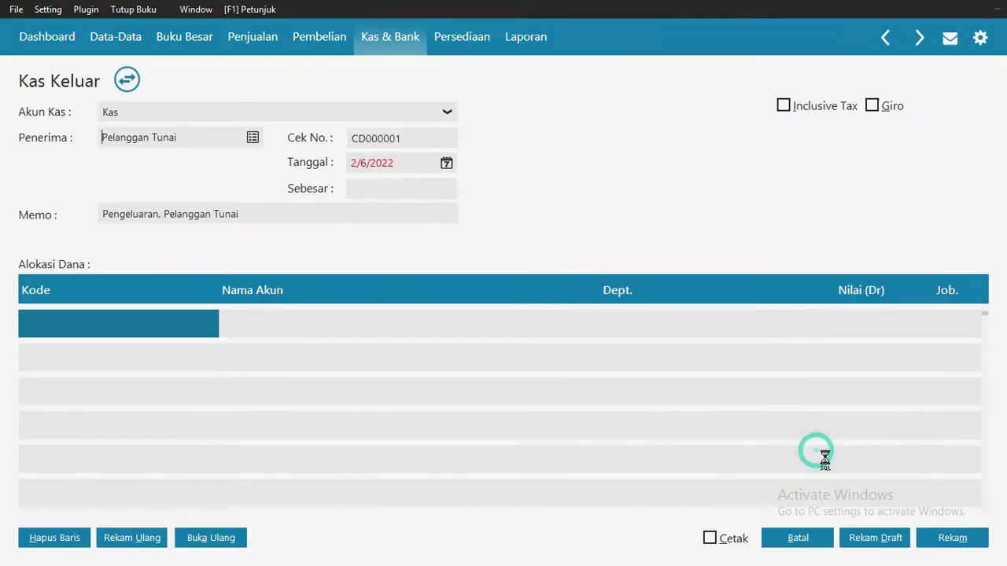
{"action": "left_click", "coordinate": [446, 164]}
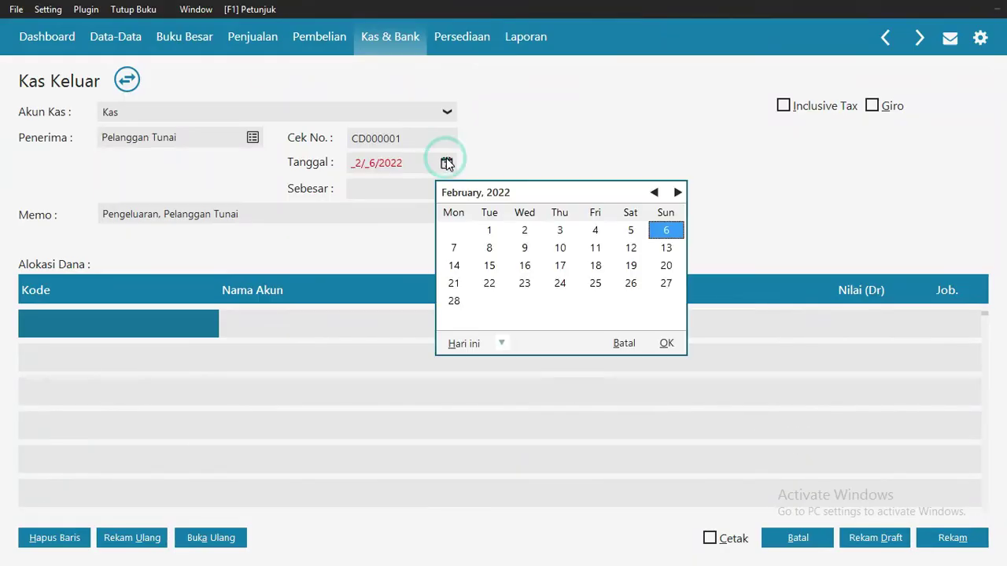
{"action": "left_click", "coordinate": [503, 344]}
{"action": "left_click", "coordinate": [555, 467]}
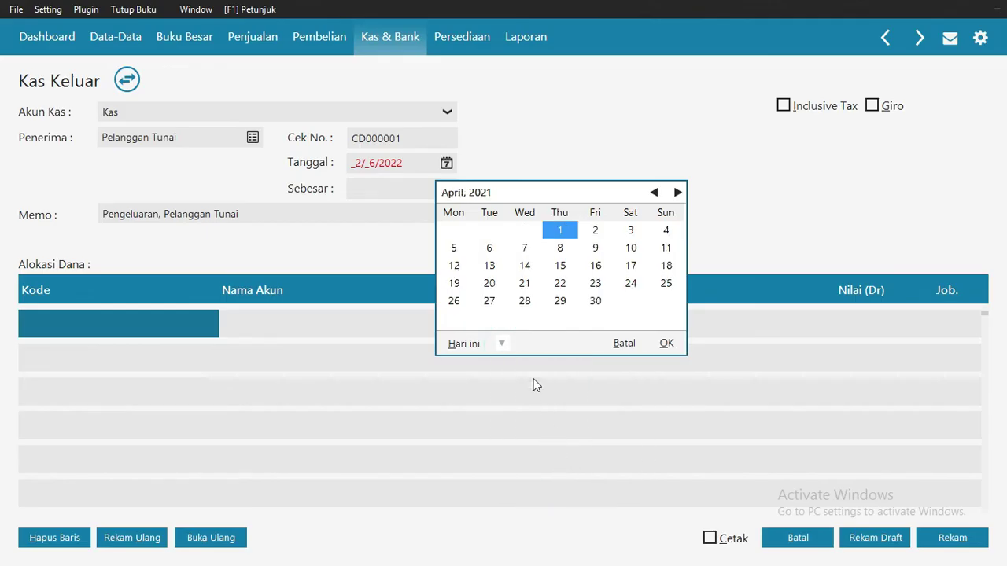
{"action": "left_click", "coordinate": [596, 302]}
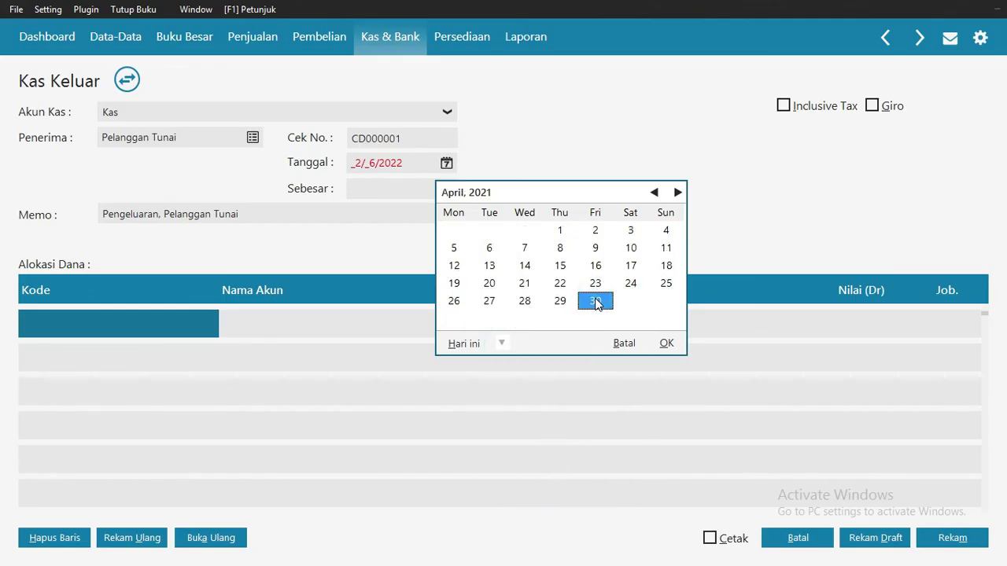
{"action": "left_click", "coordinate": [666, 343]}
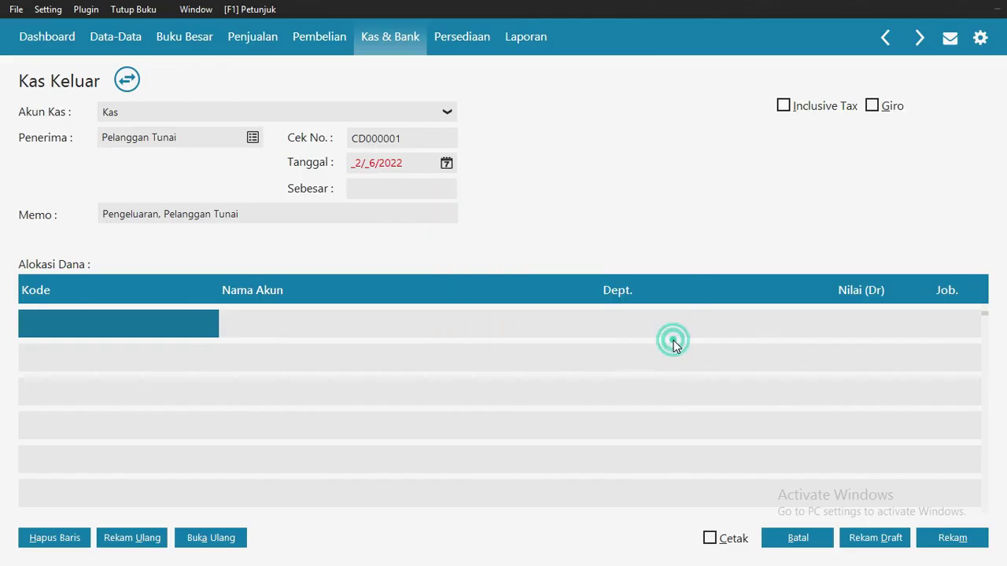
- Allocate 321000 of the disbursement to the account Bahan Habis Pakai on the first line
{"action": "double_click", "coordinate": [165, 336]}
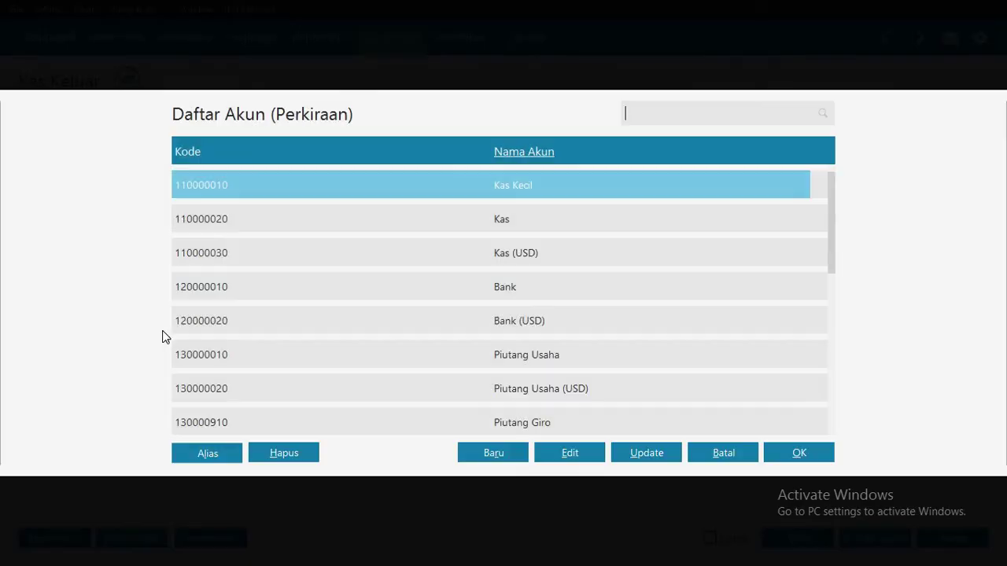
{"action": "type", "text": "ba"}
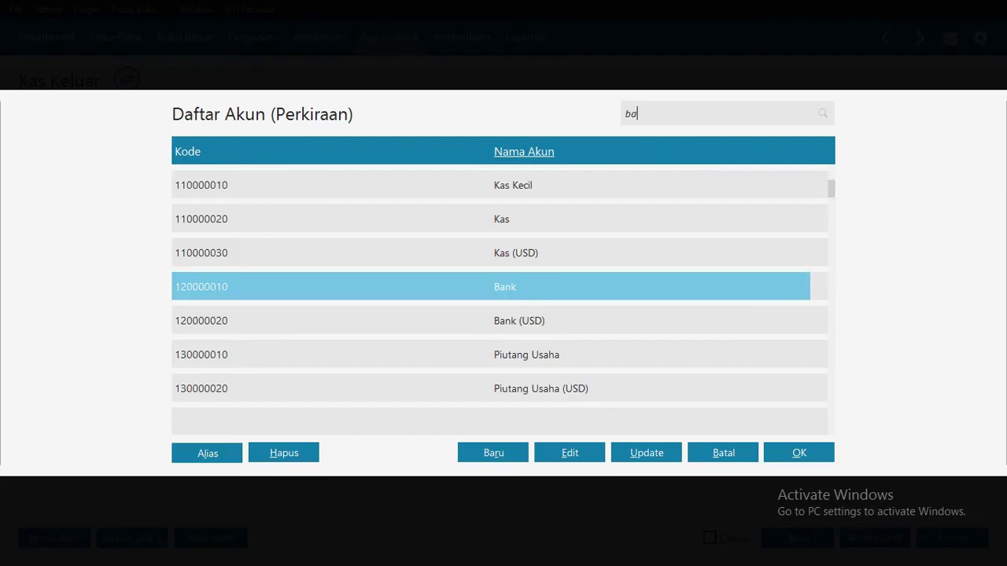
{"action": "type", "text": "h"}
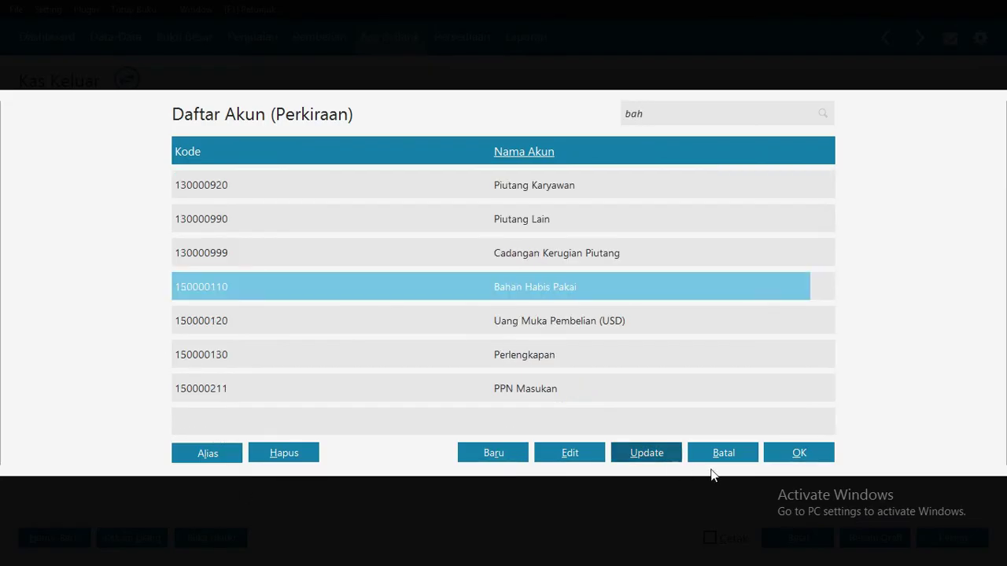
{"action": "left_click", "coordinate": [798, 453]}
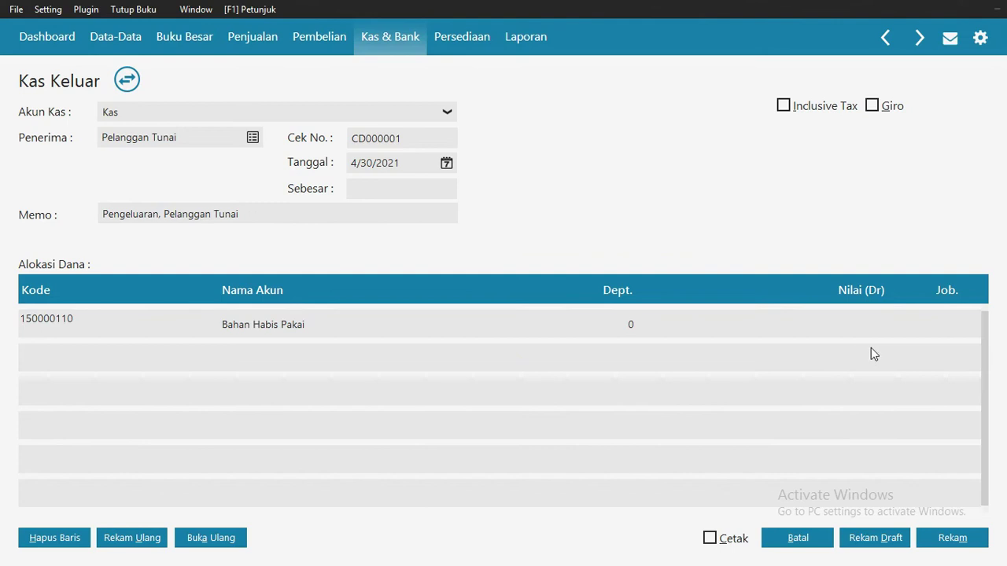
{"action": "left_click", "coordinate": [864, 327]}
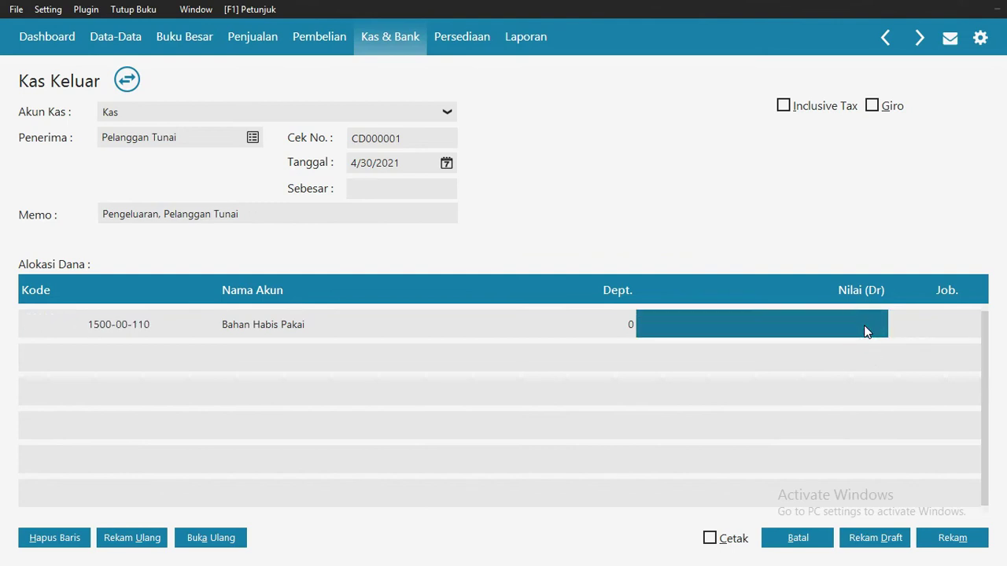
{"action": "type", "text": "321000"}
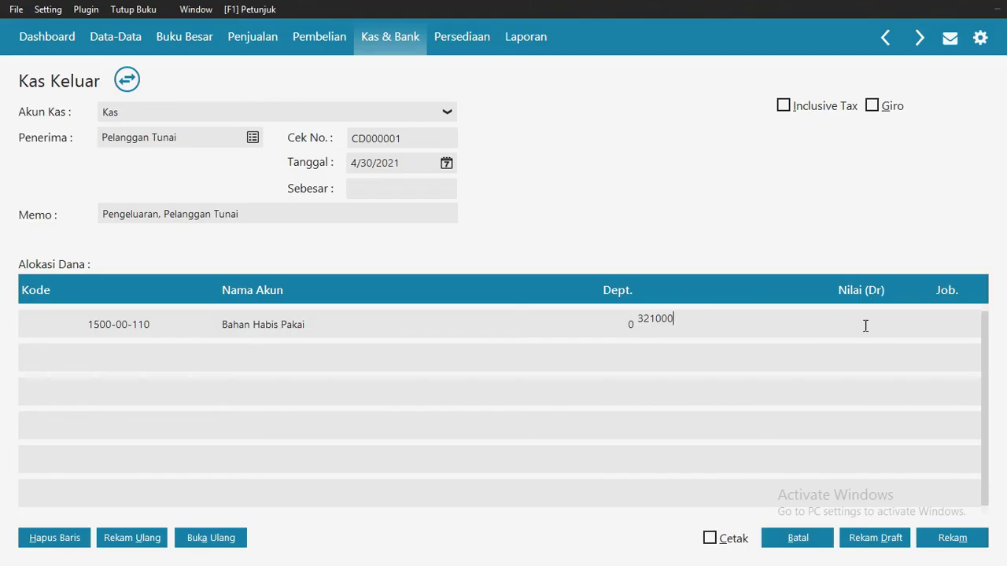
{"action": "key", "text": "Return"}
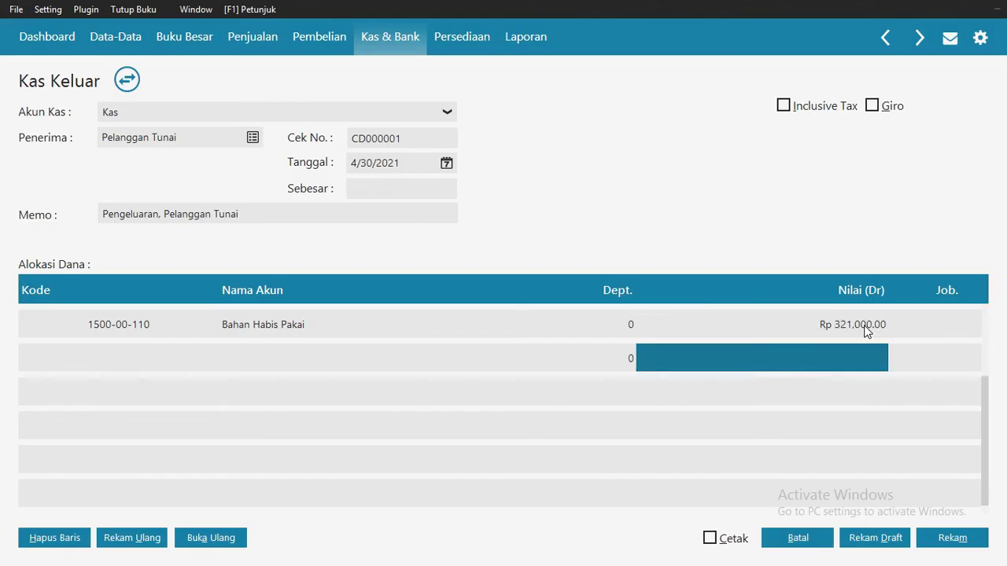
- Add a second allocation line for the account Beban Makan dan Minum with a debit value of 36000
{"action": "double_click", "coordinate": [105, 364]}
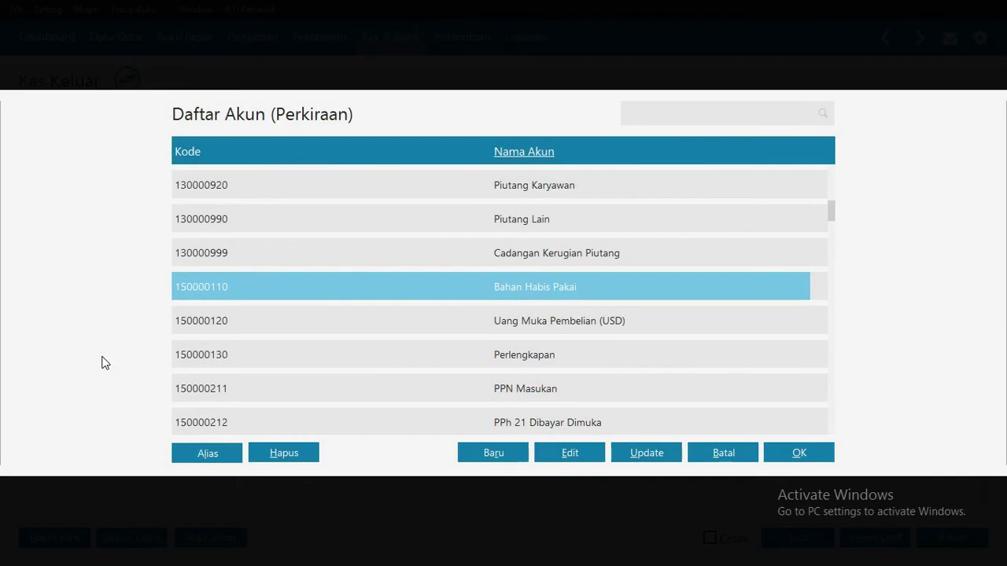
{"action": "type", "text": "beban ma"}
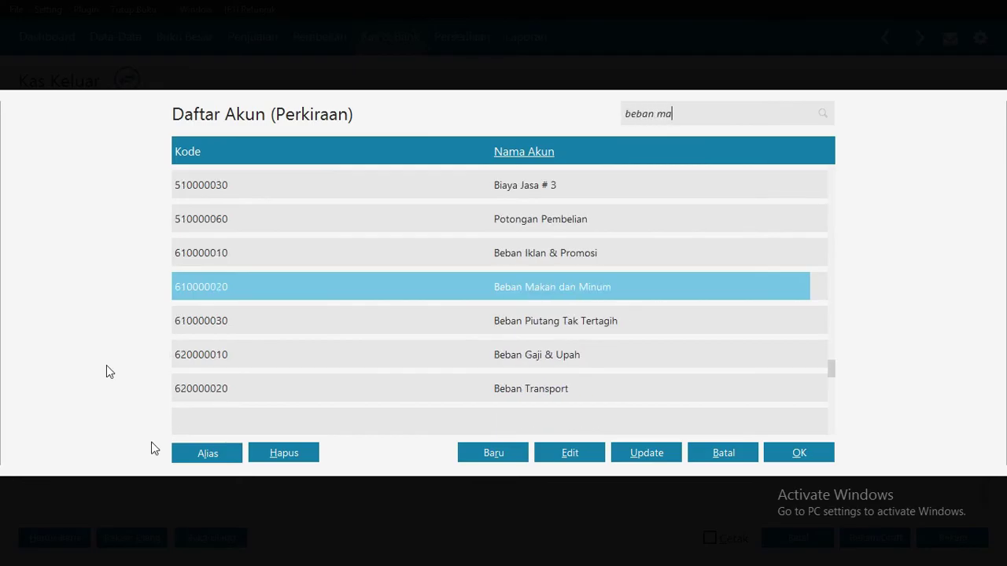
{"action": "left_click", "coordinate": [774, 457]}
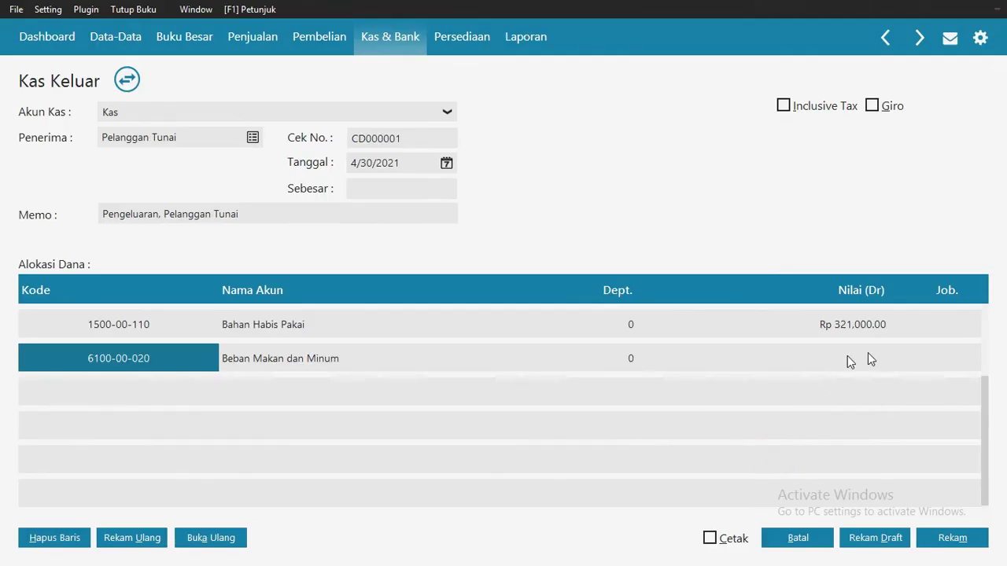
{"action": "left_click", "coordinate": [876, 356]}
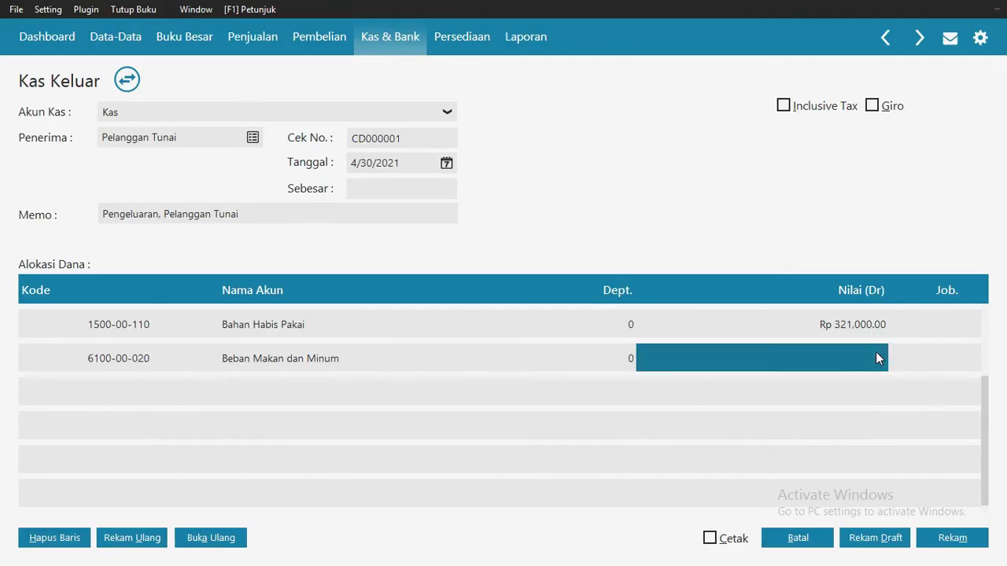
{"action": "type", "text": "36000"}
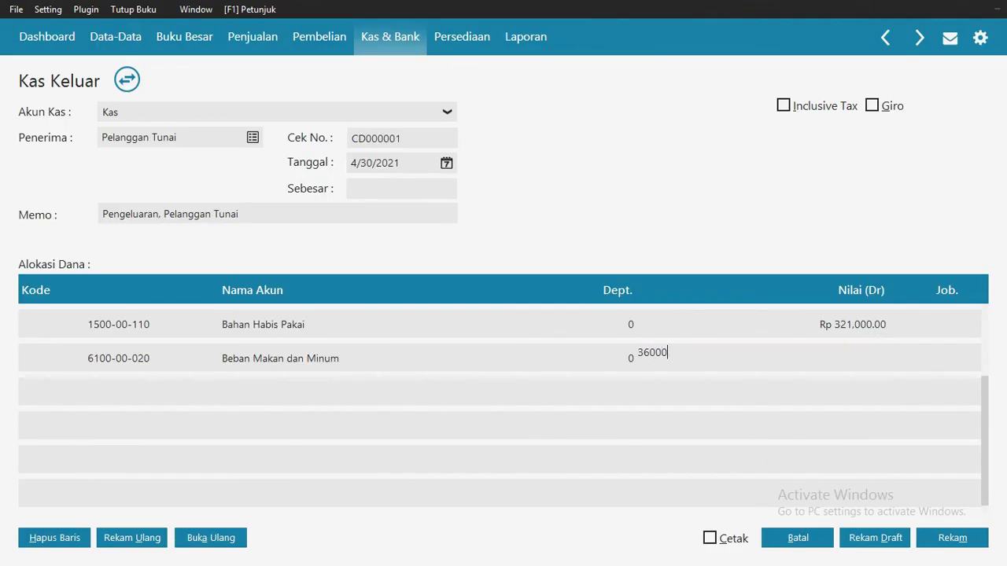
{"action": "key", "text": "Return"}
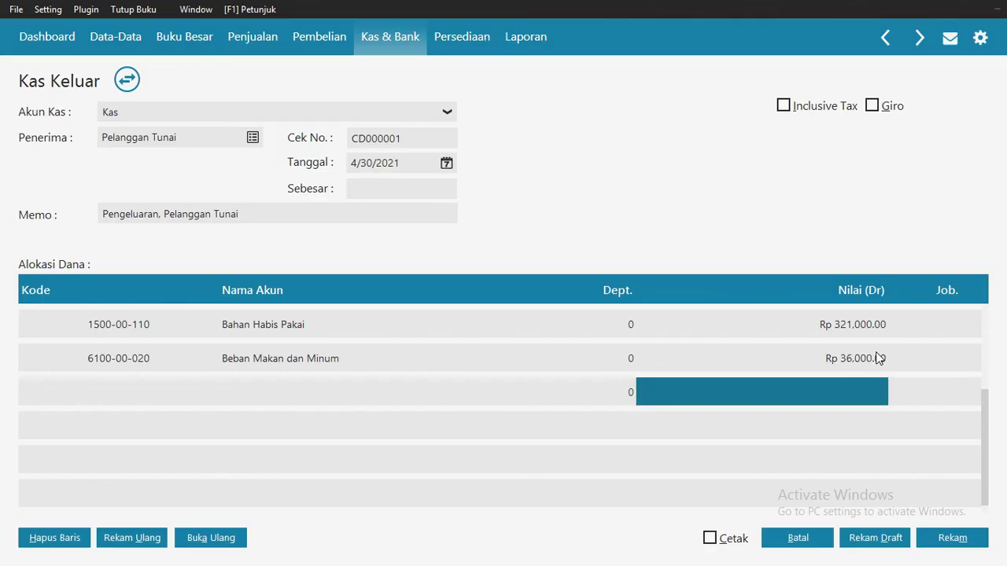
- Add a third allocation line of 150000 for Beban Transport and record the disbursement with the allocated total as its amount
{"action": "left_click", "coordinate": [105, 397]}
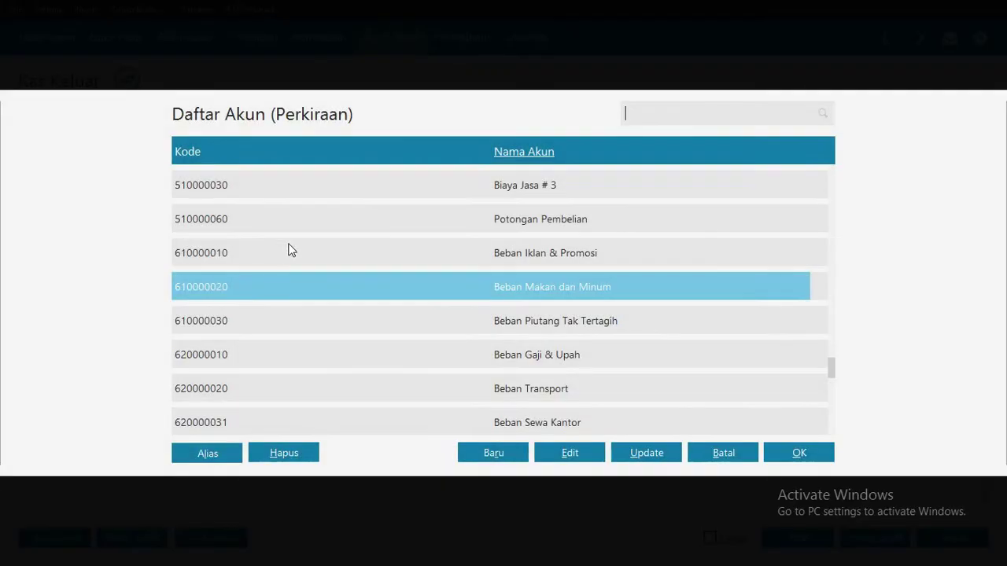
{"action": "type", "text": "be"}
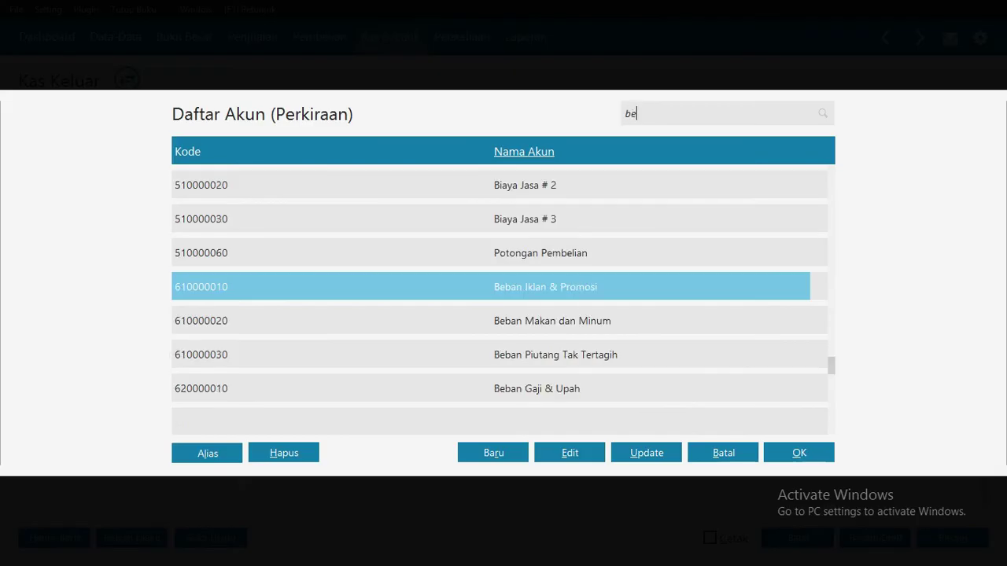
{"action": "type", "text": "ban tr"}
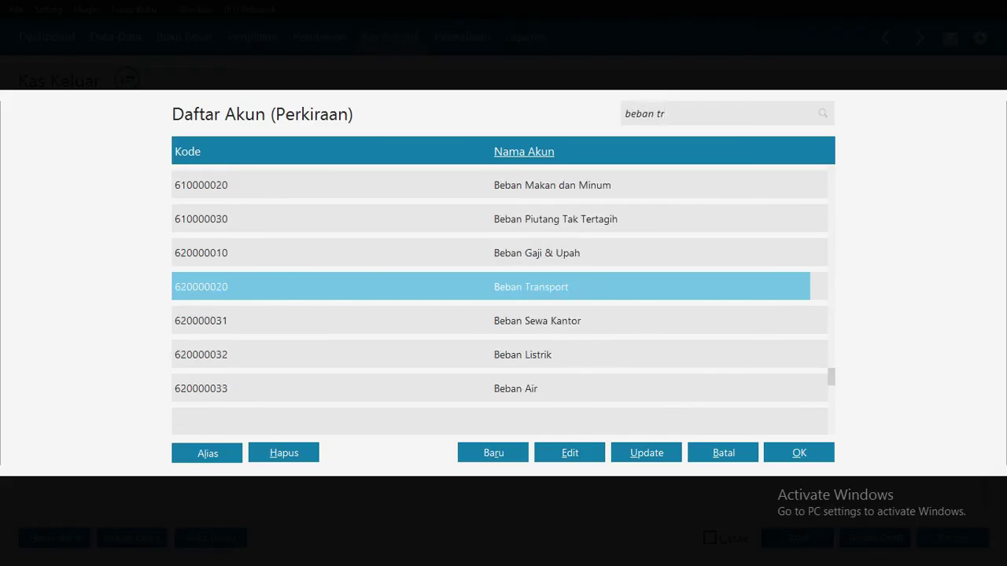
{"action": "key", "text": "Return"}
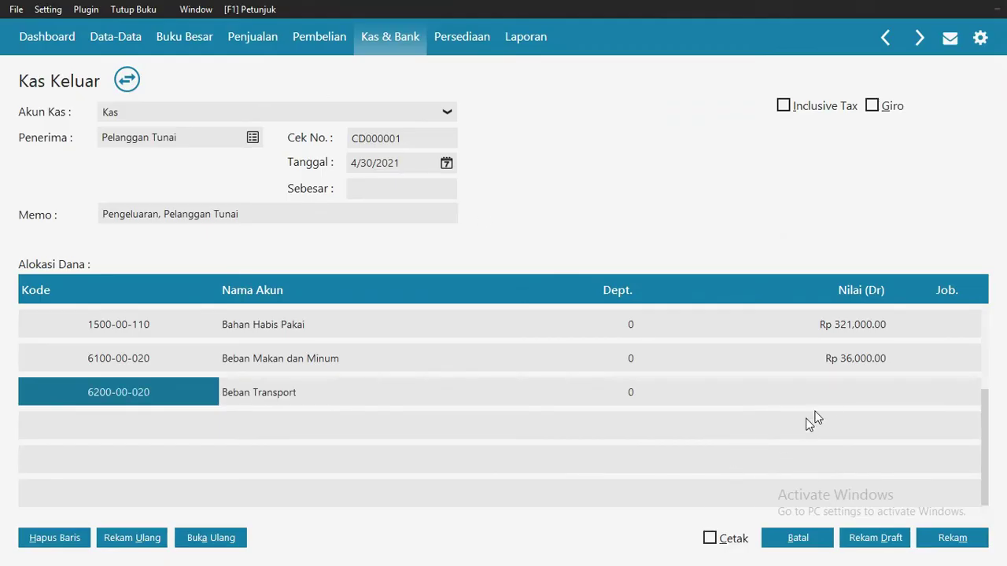
{"action": "left_click", "coordinate": [842, 393]}
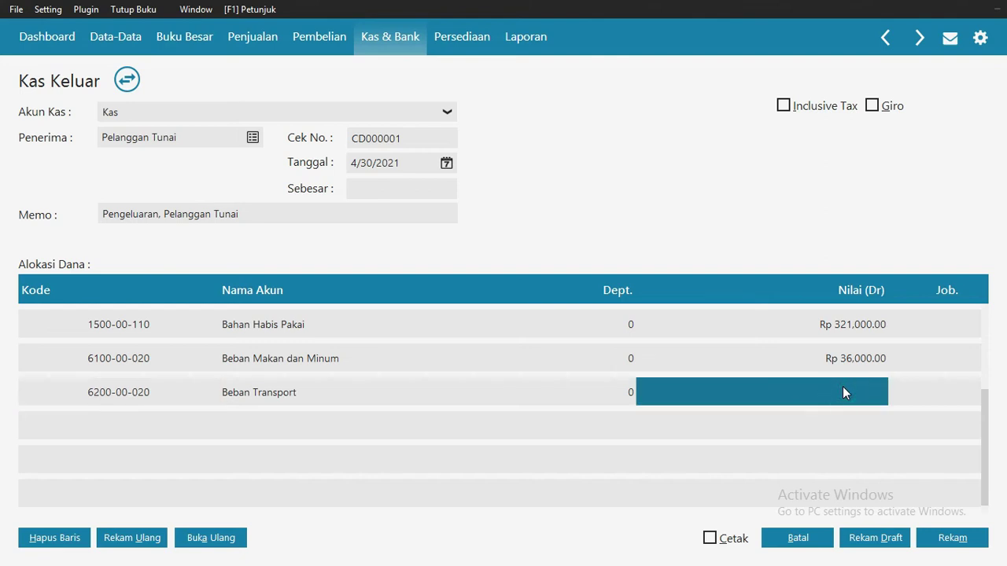
{"action": "type", "text": "15"}
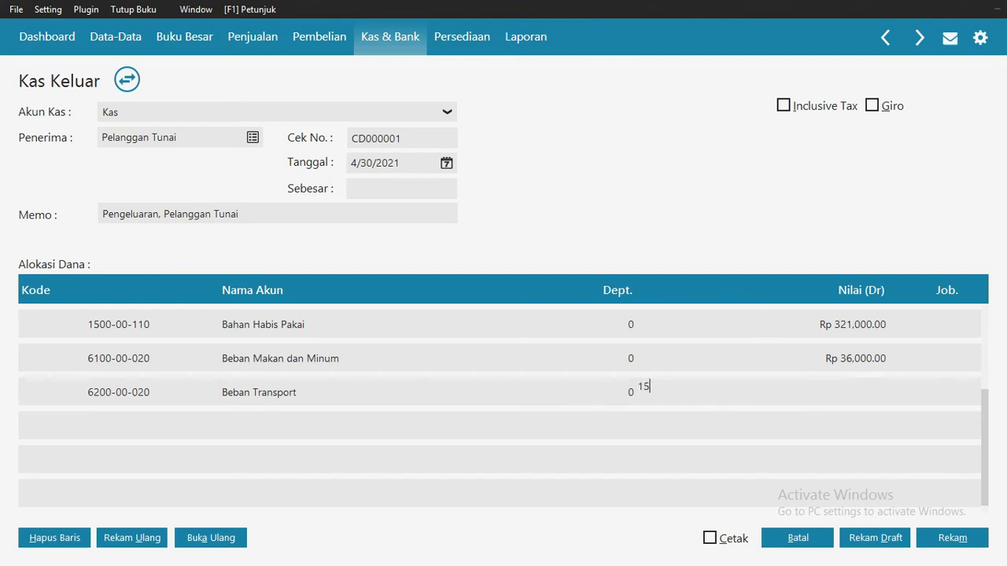
{"action": "type", "text": "0,000"}
{"action": "key", "text": "Return"}
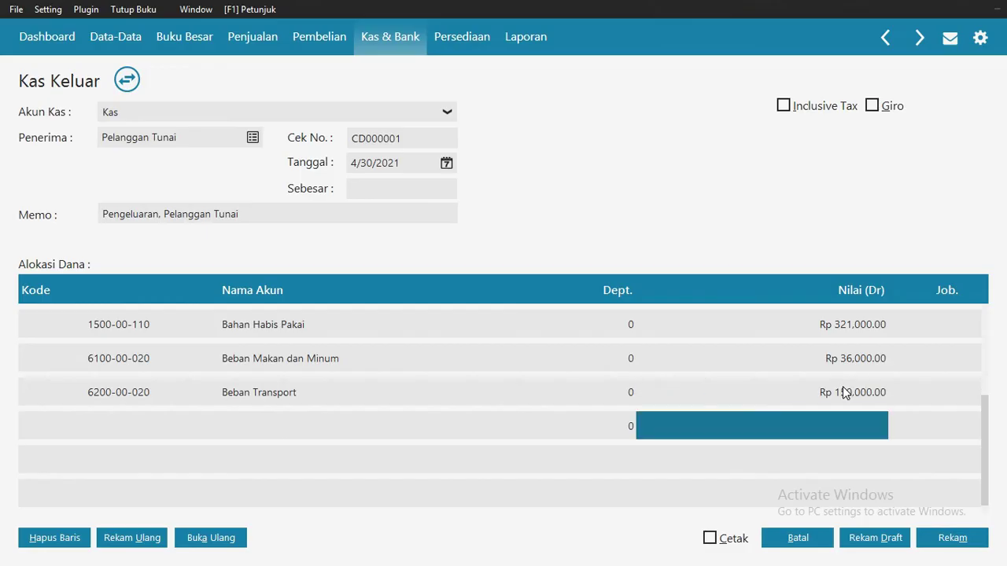
{"action": "left_click", "coordinate": [415, 193]}
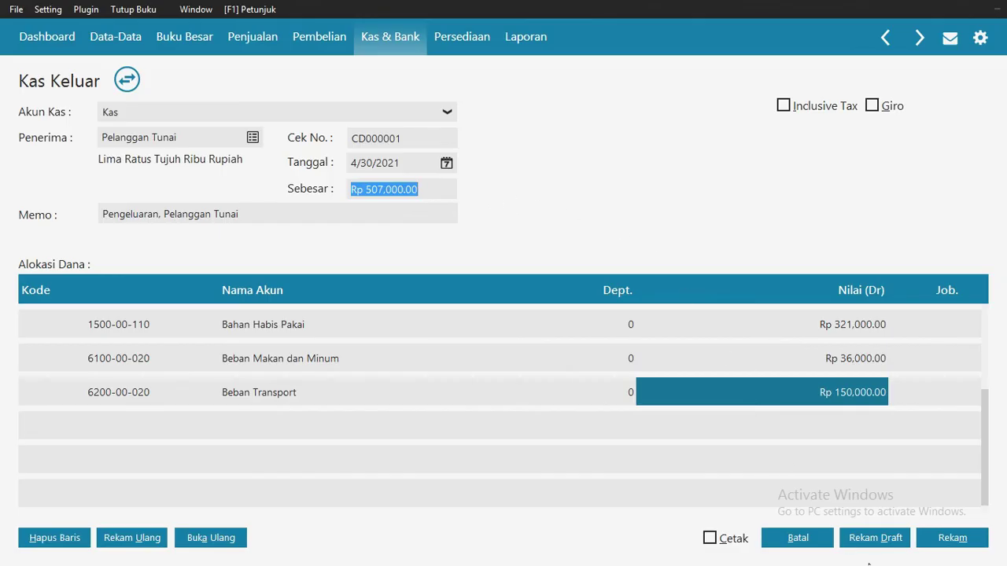
{"action": "left_click", "coordinate": [970, 543]}
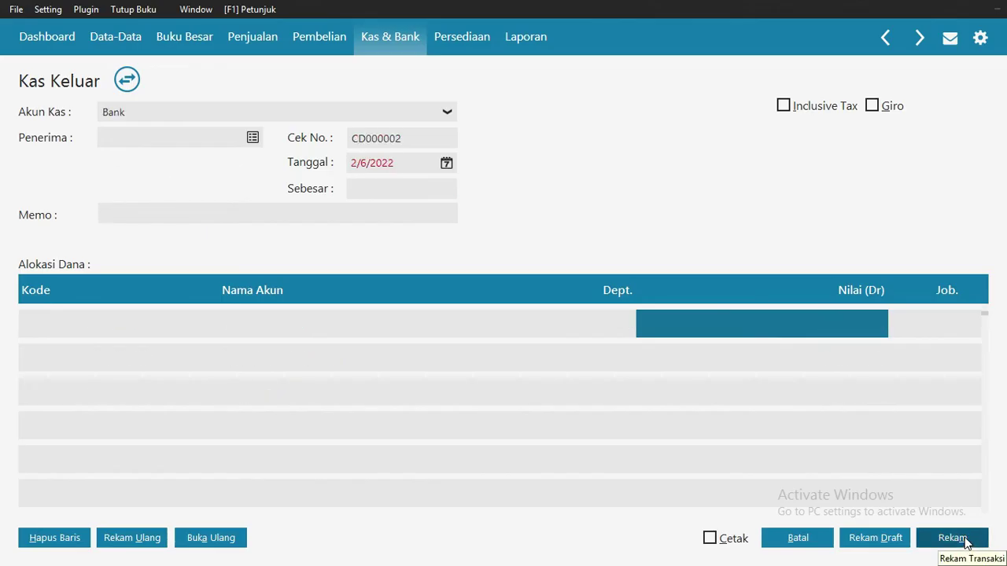
- Set the new disbursement's cash account to Kas and its recipient to Pelanggan Tunai
{"action": "left_click", "coordinate": [444, 111]}
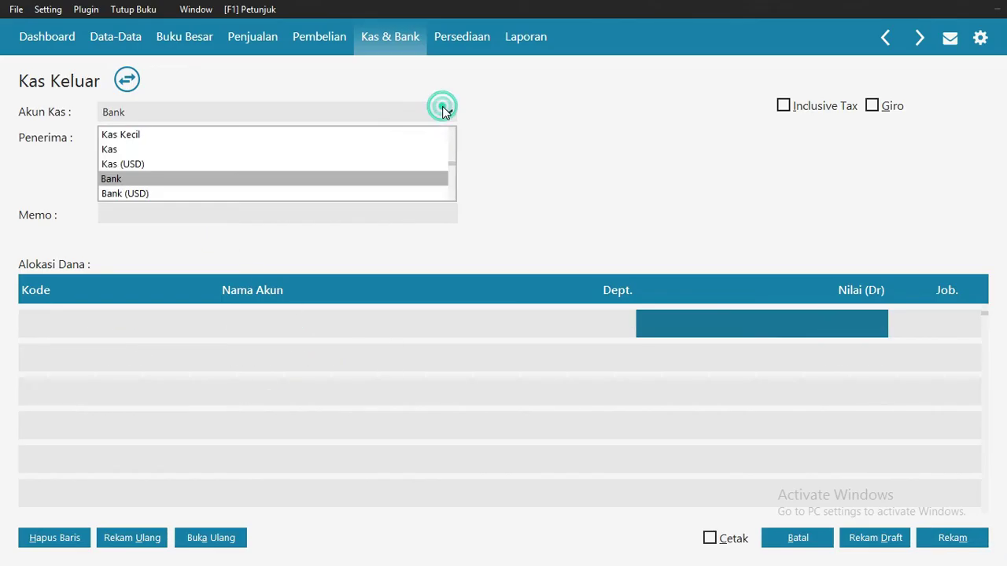
{"action": "left_click", "coordinate": [108, 150]}
{"action": "left_click", "coordinate": [252, 139]}
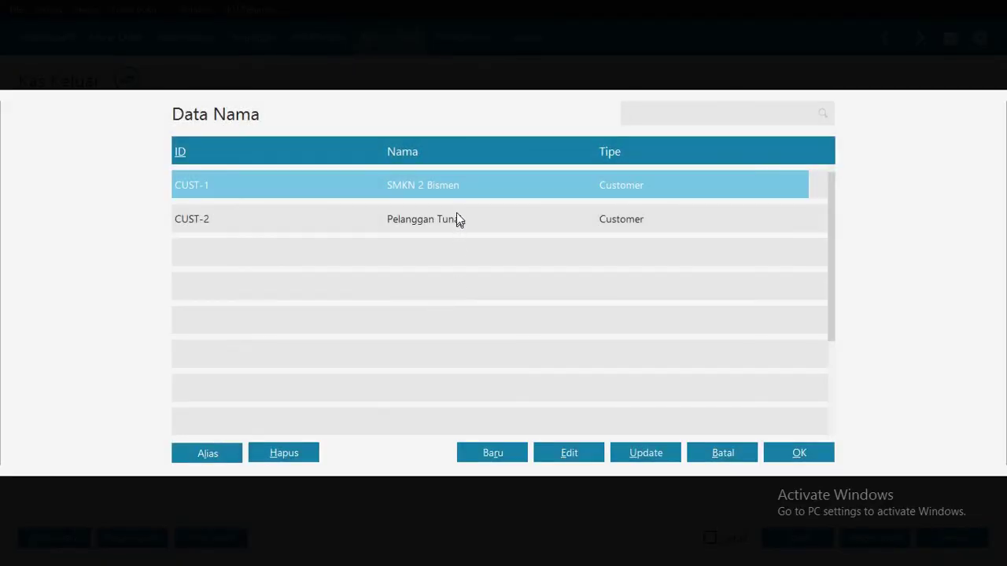
{"action": "left_click", "coordinate": [456, 214]}
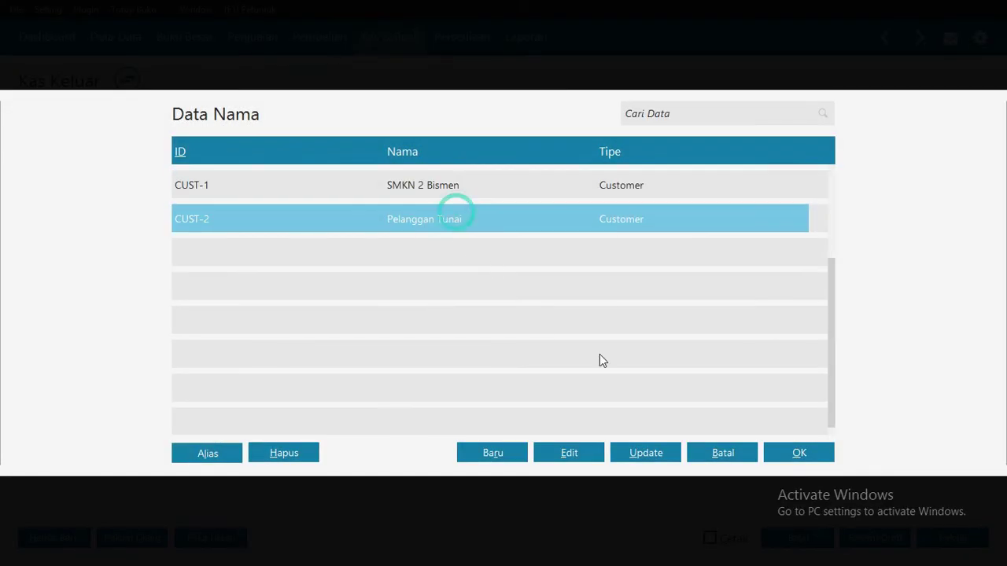
{"action": "left_click", "coordinate": [795, 455]}
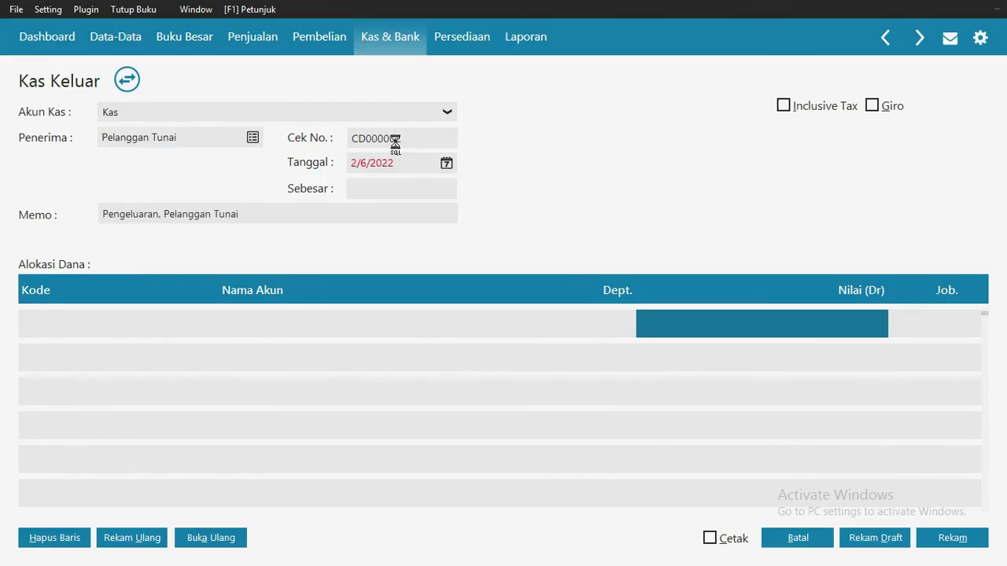
- Set the disbursement's date to 5/31/2021
{"action": "left_click", "coordinate": [446, 164]}
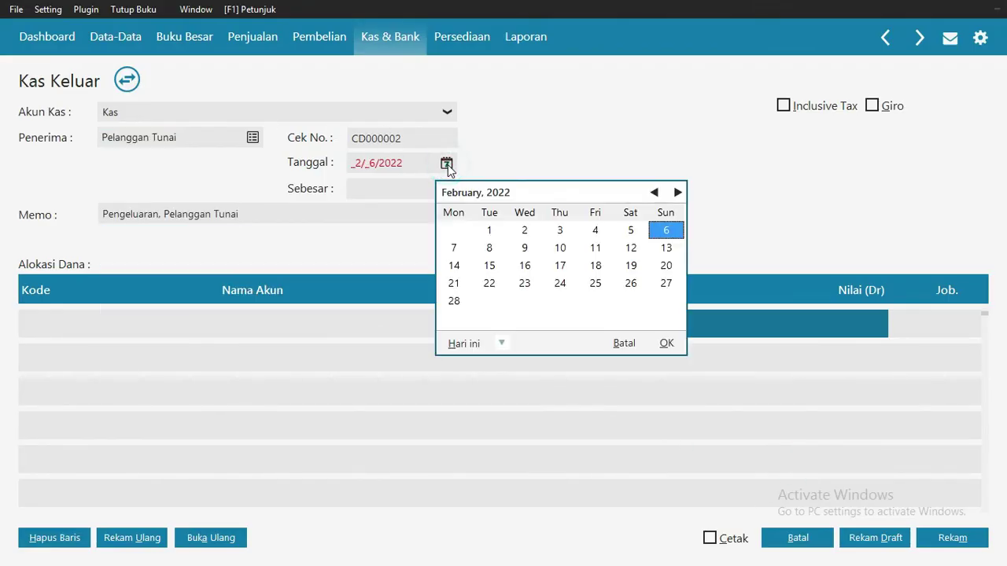
{"action": "left_click", "coordinate": [502, 341]}
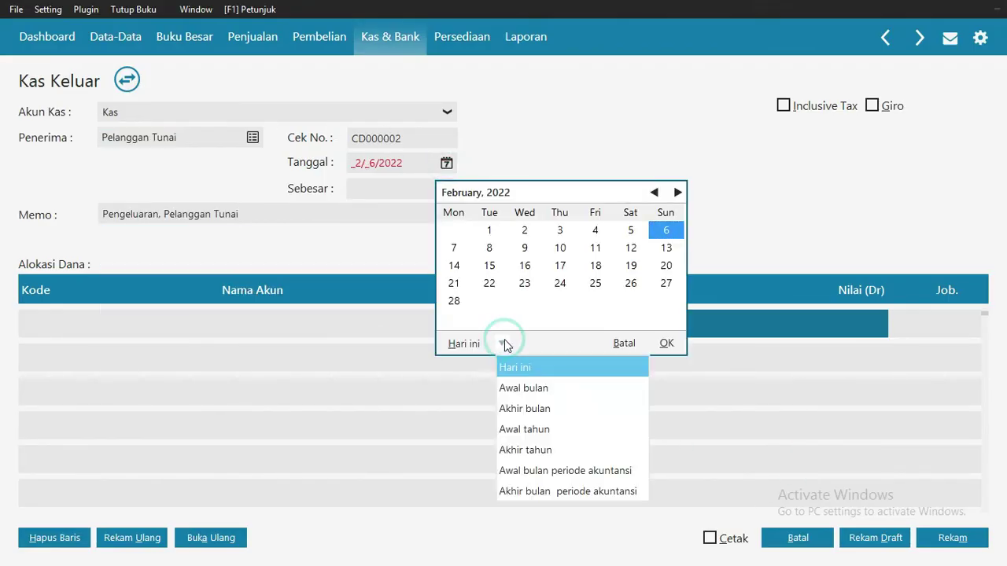
{"action": "left_click", "coordinate": [547, 470]}
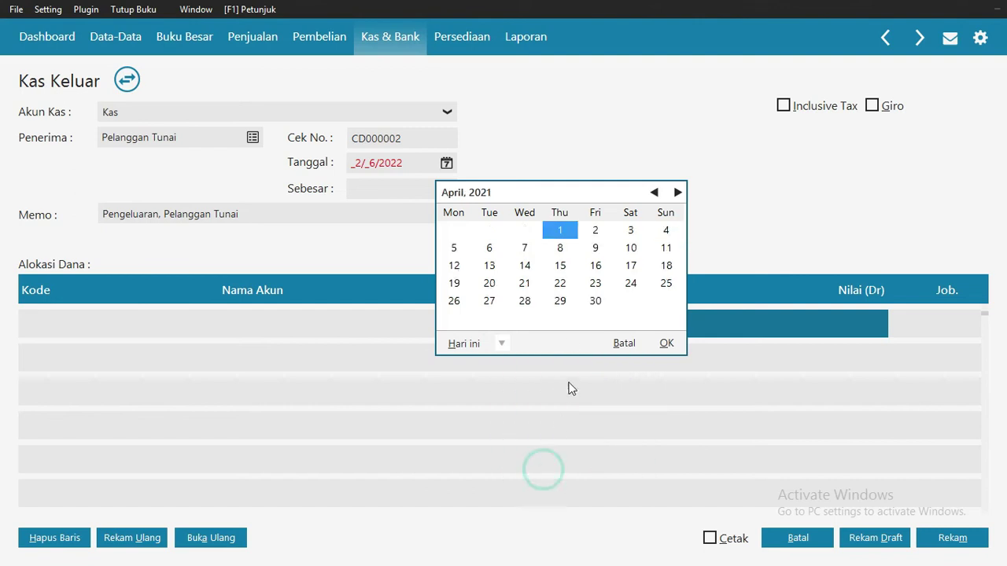
{"action": "left_click", "coordinate": [678, 192]}
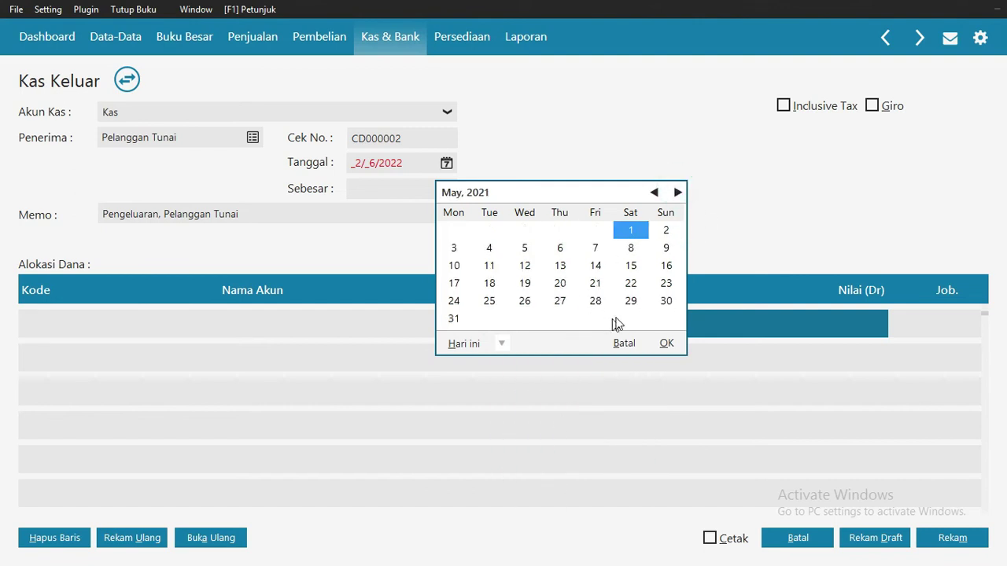
{"action": "left_click", "coordinate": [454, 318]}
{"action": "left_click", "coordinate": [666, 344]}
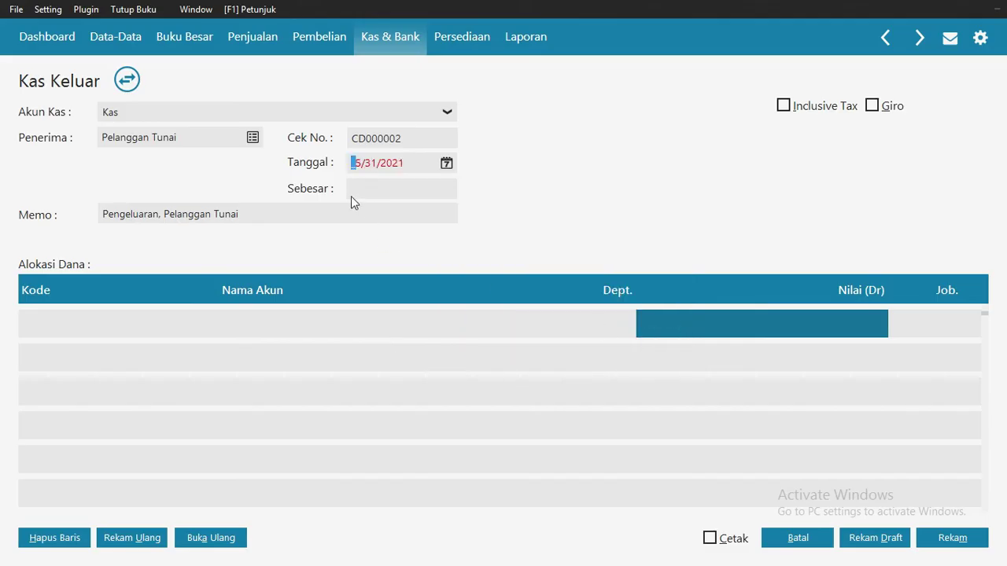
- Allocate 521000 of the May disbursement to the account Bahan Habis Pakai on the first line
{"action": "left_click", "coordinate": [45, 327]}
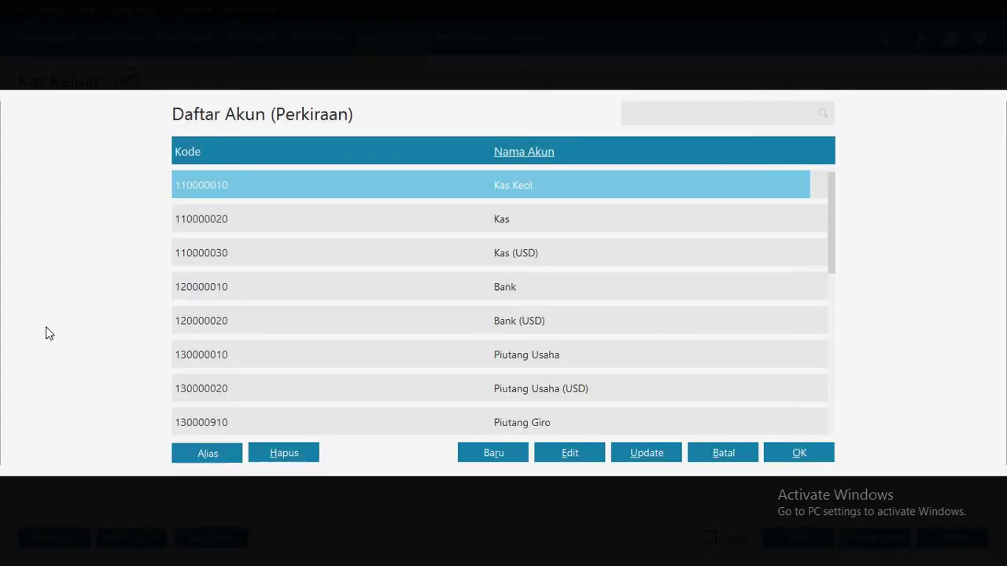
{"action": "type", "text": "baha"}
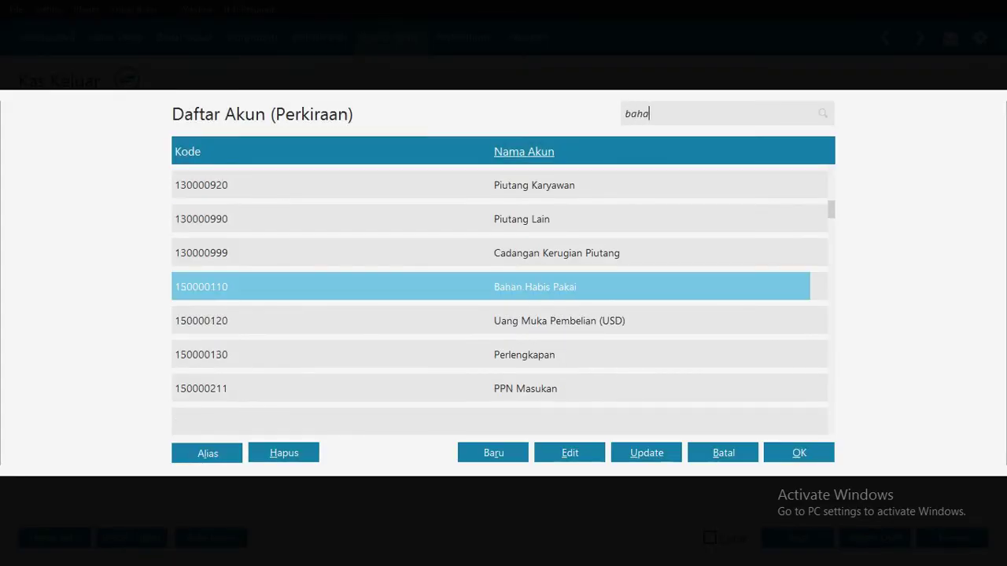
{"action": "left_click", "coordinate": [774, 453]}
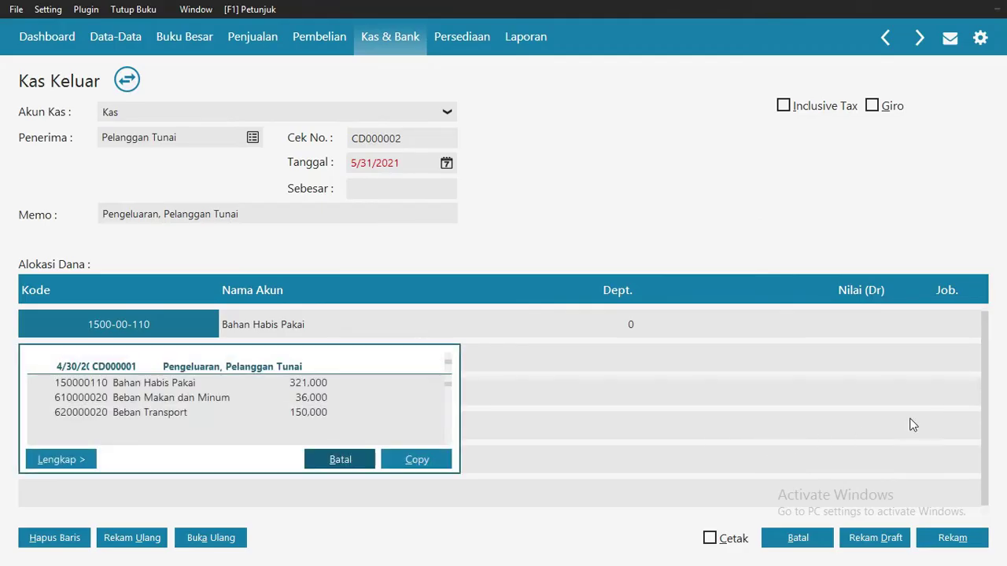
{"action": "left_click", "coordinate": [863, 322]}
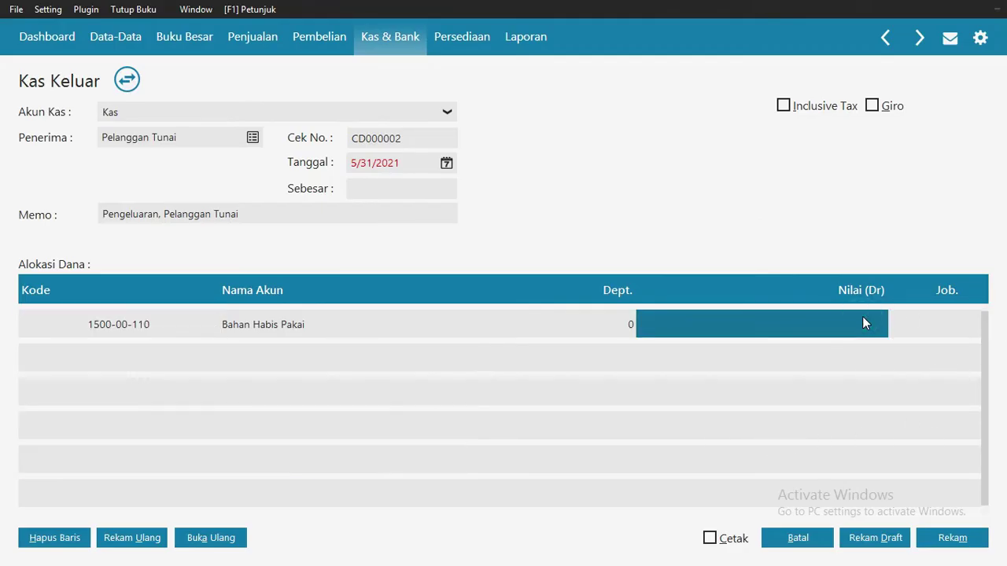
{"action": "type", "text": "521,000"}
{"action": "key", "text": "Return"}
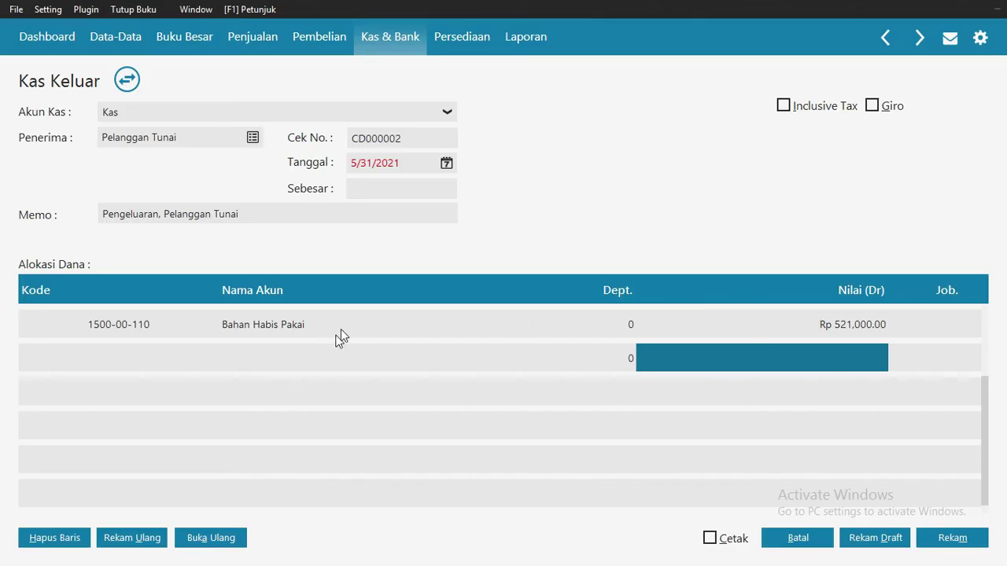
- Add a second allocation line for the account Beban Transport with a debit value of 75000
{"action": "double_click", "coordinate": [117, 360]}
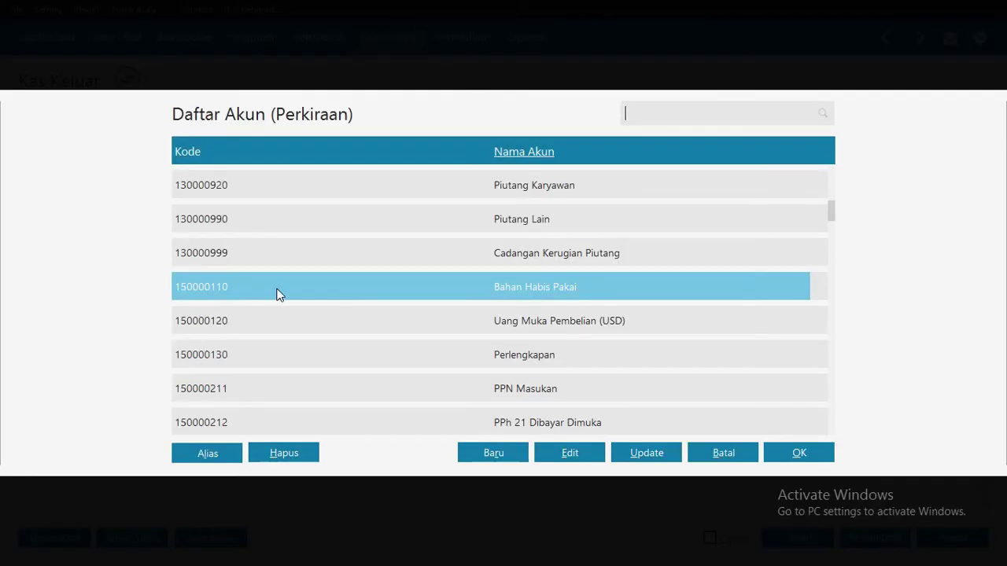
{"action": "type", "text": "beban tr"}
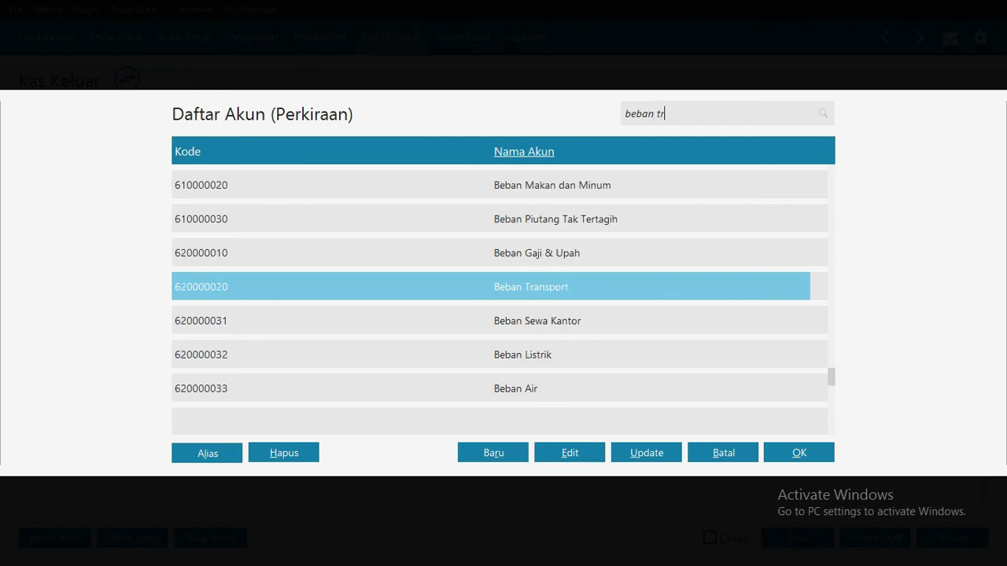
{"action": "left_click", "coordinate": [791, 453]}
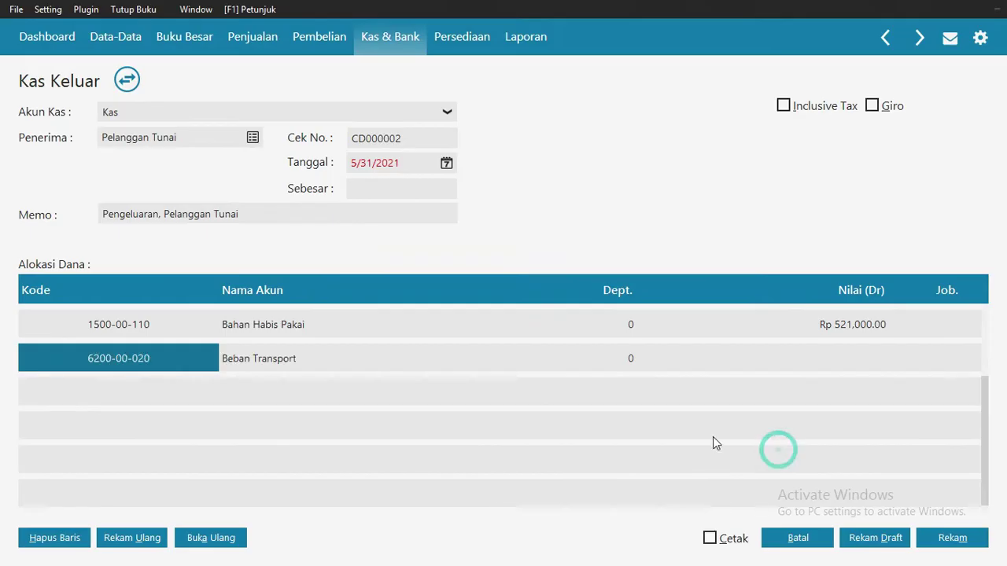
{"action": "left_click", "coordinate": [860, 358]}
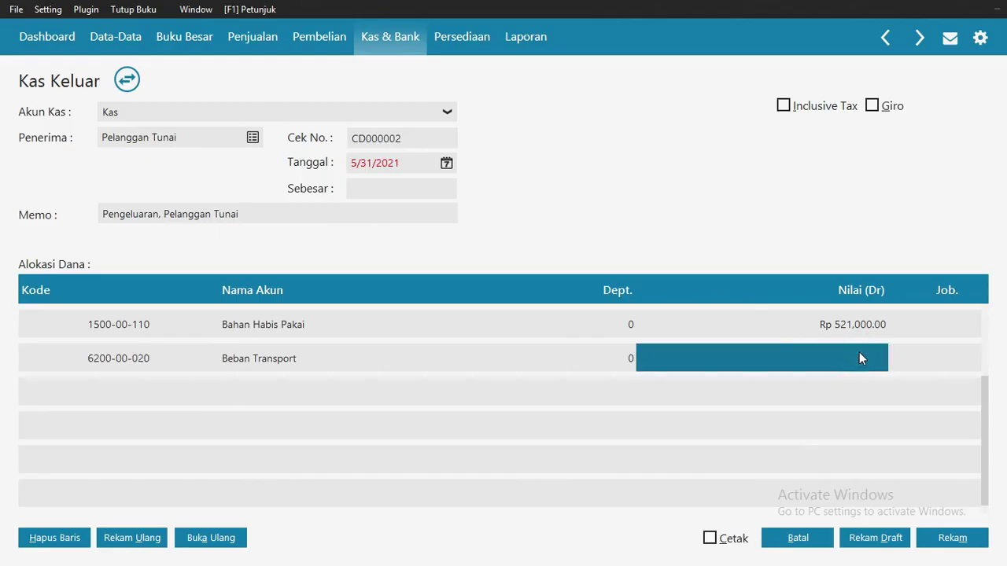
{"action": "type", "text": "75000"}
{"action": "key", "text": "Return"}
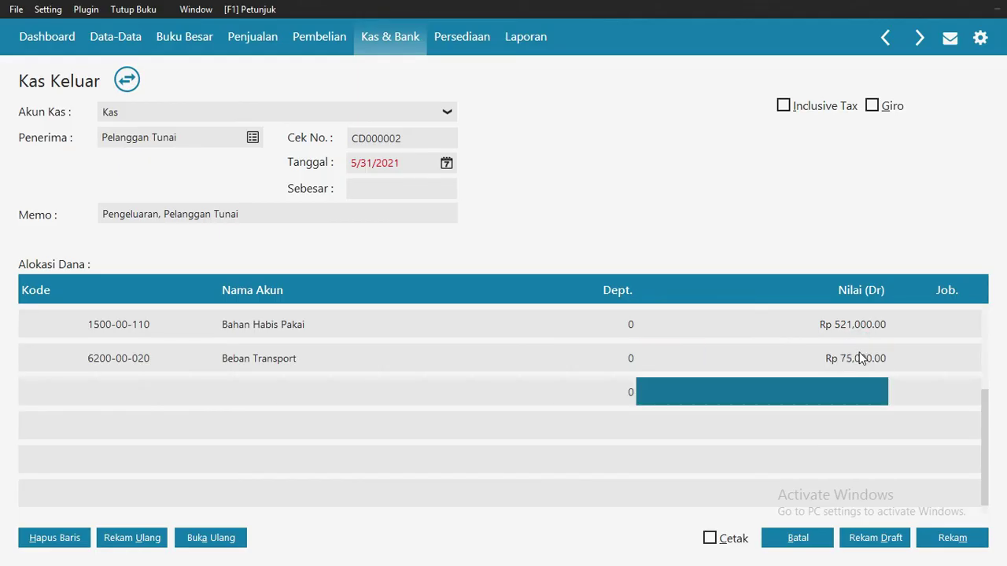
- Fill in the May disbursement's amount from its allocated total and record the transaction
{"action": "left_click", "coordinate": [412, 191]}
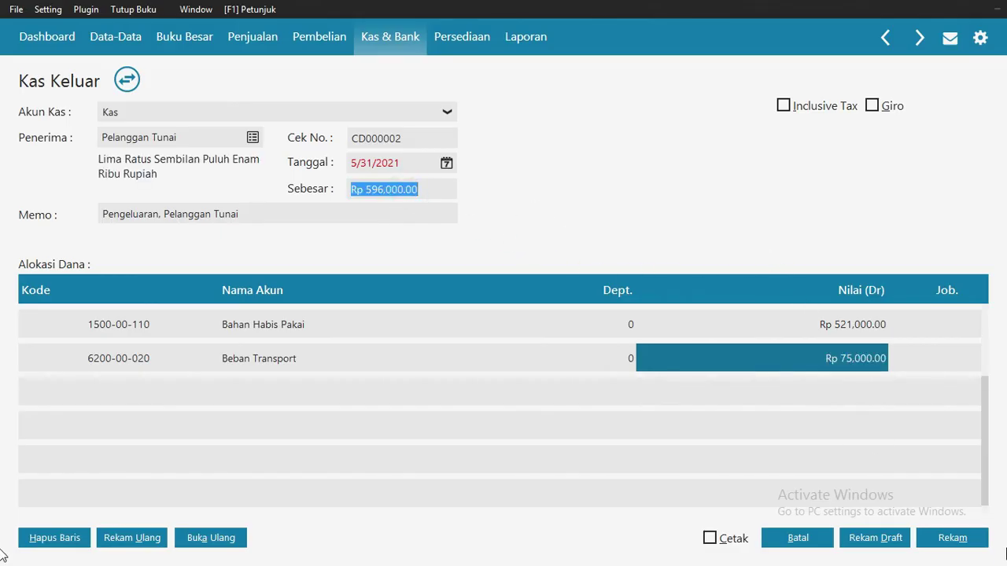
{"action": "left_click", "coordinate": [939, 543]}
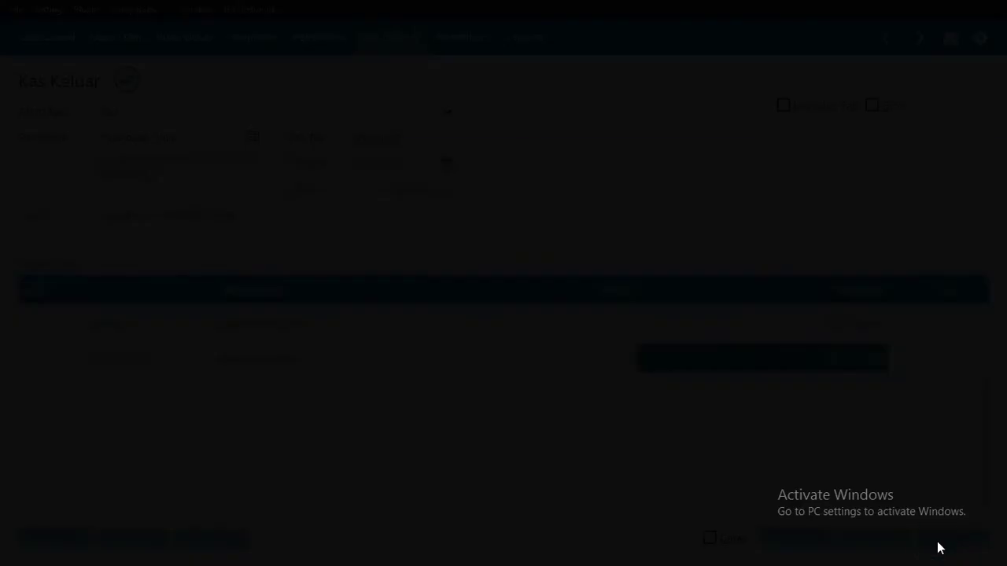
{"action": "left_click", "coordinate": [714, 370]}
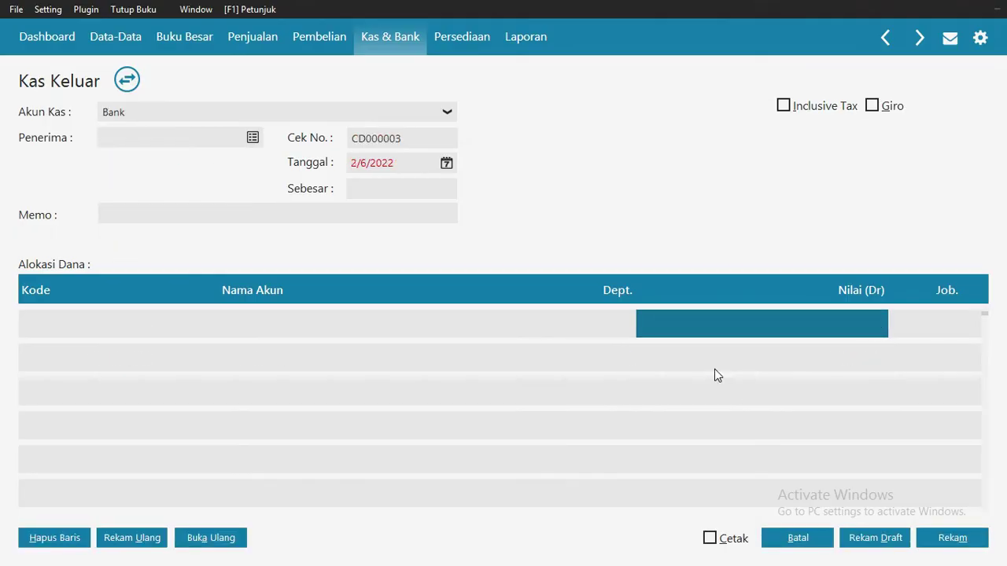
- Set the new disbursement's cash account to Kas and choose Pelanggan Tunai as the recipient
{"action": "left_click", "coordinate": [447, 113]}
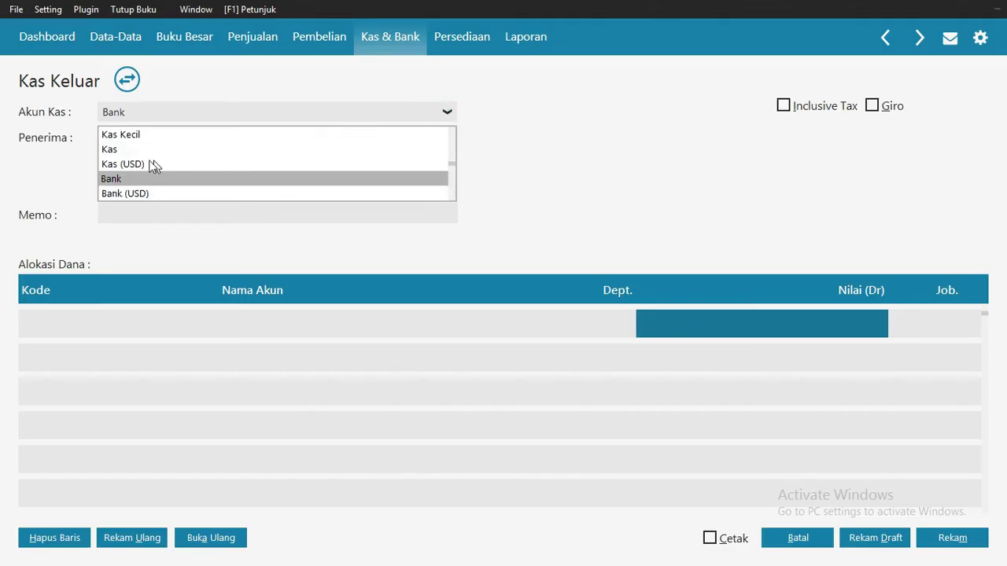
{"action": "left_click", "coordinate": [116, 149]}
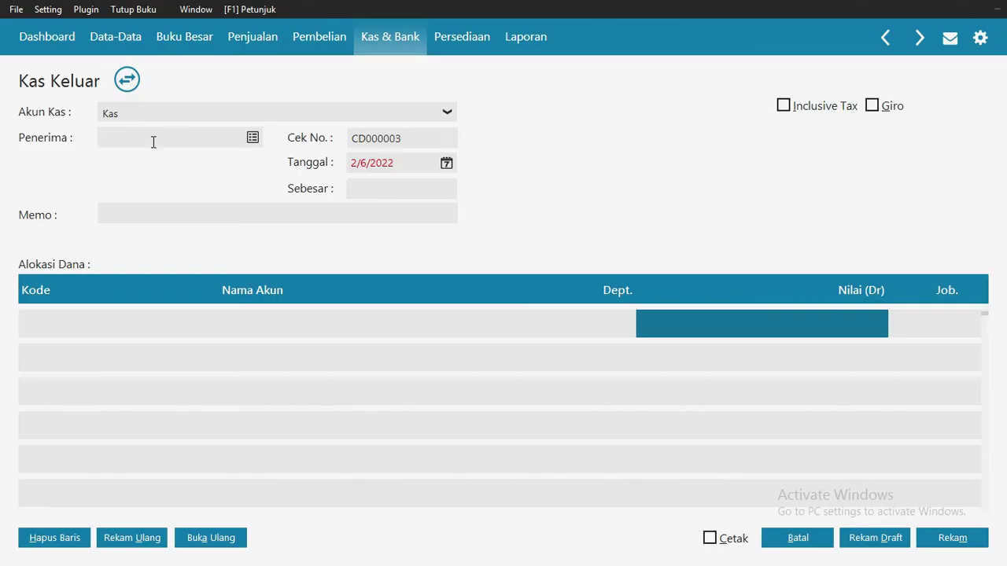
{"action": "left_click", "coordinate": [253, 138]}
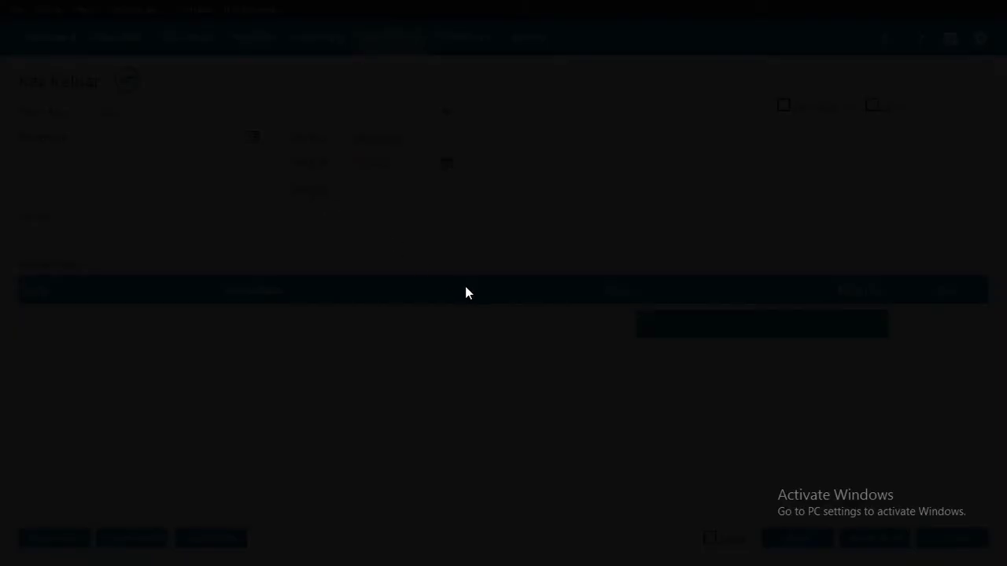
{"action": "left_click", "coordinate": [441, 220]}
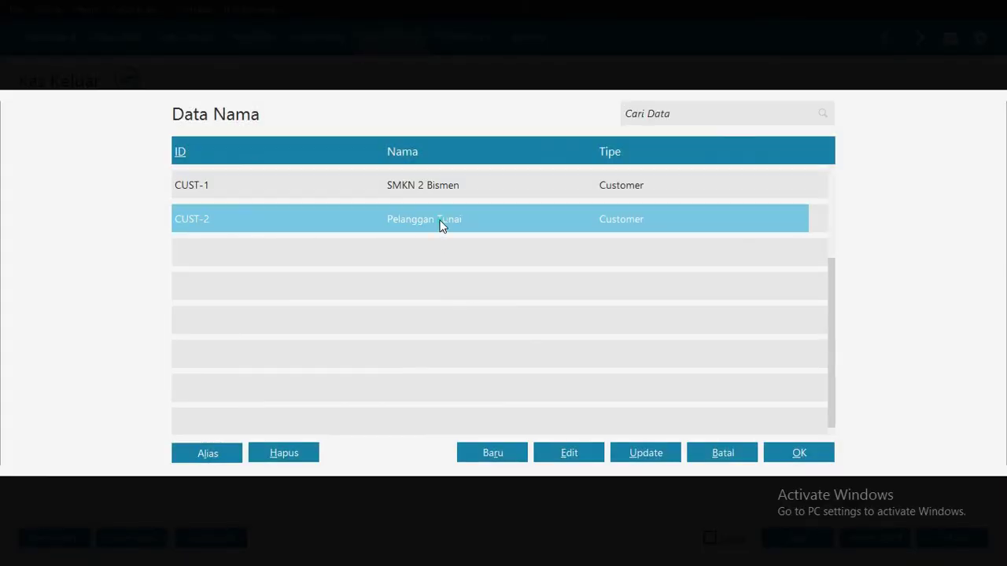
{"action": "left_click", "coordinate": [791, 454]}
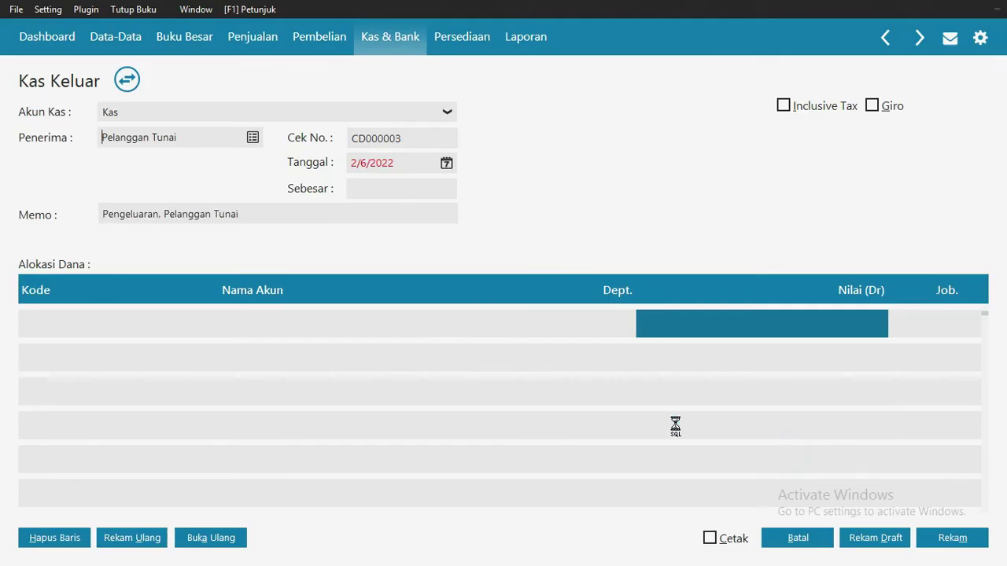
- Set the disbursement's date to 6/30/2021
{"action": "left_click", "coordinate": [448, 163]}
{"action": "left_click", "coordinate": [448, 163]}
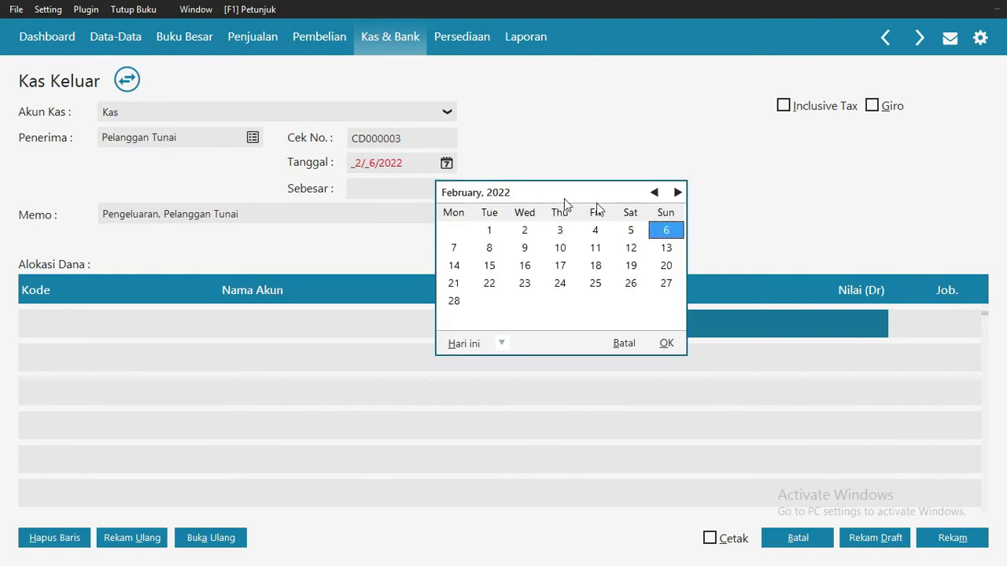
{"action": "left_click", "coordinate": [501, 344]}
{"action": "left_click", "coordinate": [563, 470]}
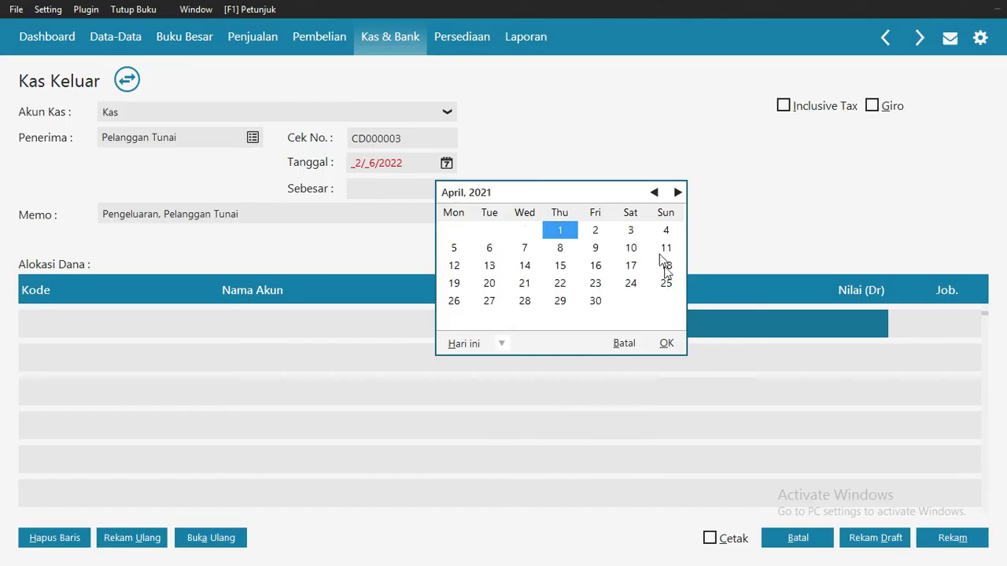
{"action": "left_click", "coordinate": [676, 192]}
{"action": "left_click", "coordinate": [677, 192]}
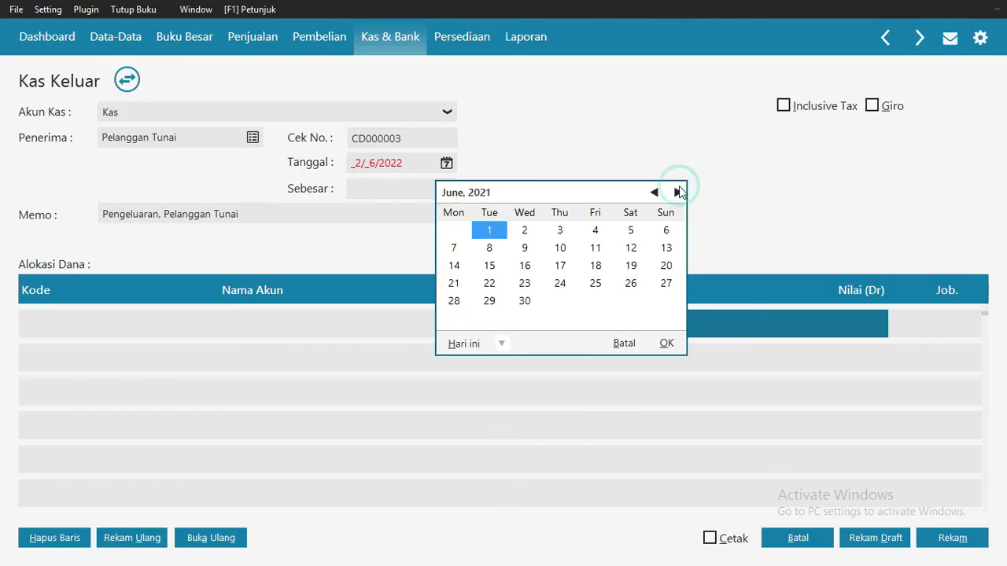
{"action": "left_click", "coordinate": [526, 302]}
{"action": "left_click", "coordinate": [668, 344]}
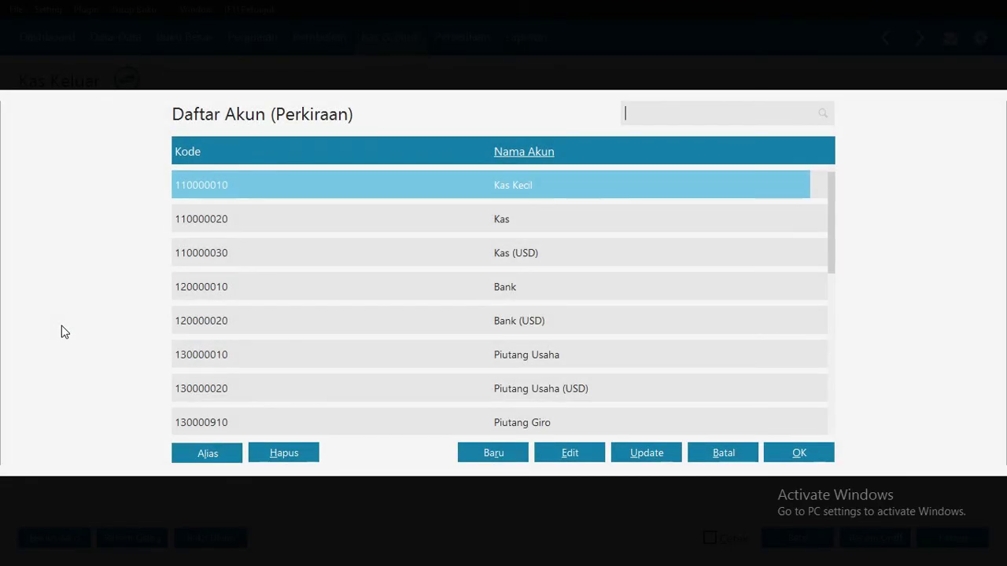
- Allocate 224000 of the June disbursement to the account Bahan Habis Pakai on the first line
{"action": "type", "text": "ba"}
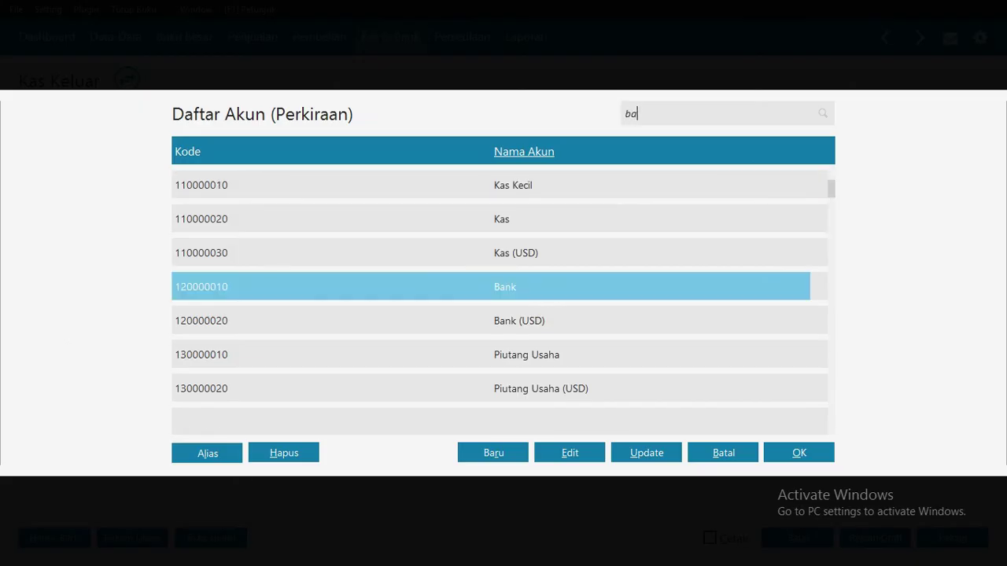
{"action": "type", "text": "h"}
{"action": "key", "text": "Return"}
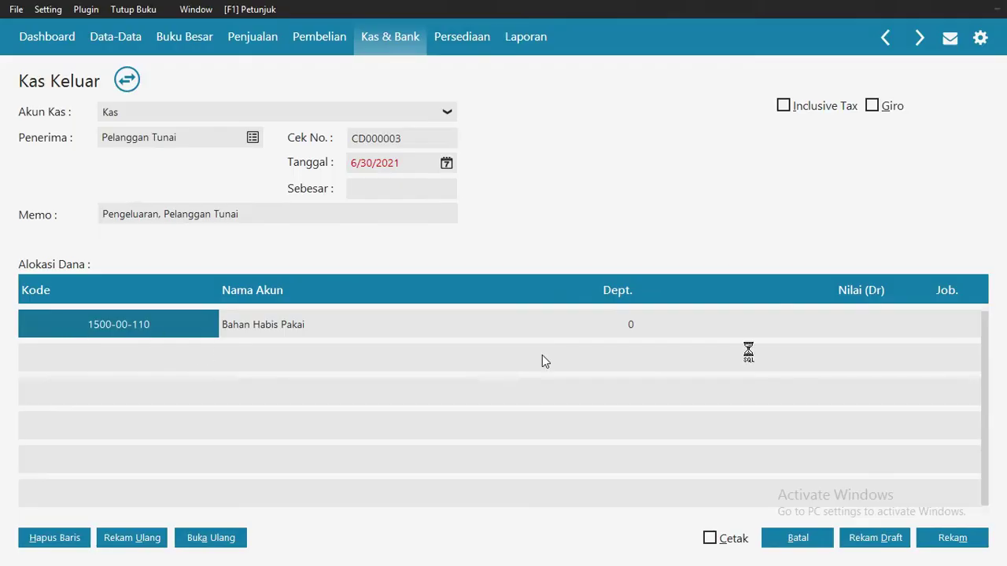
{"action": "left_click", "coordinate": [853, 327]}
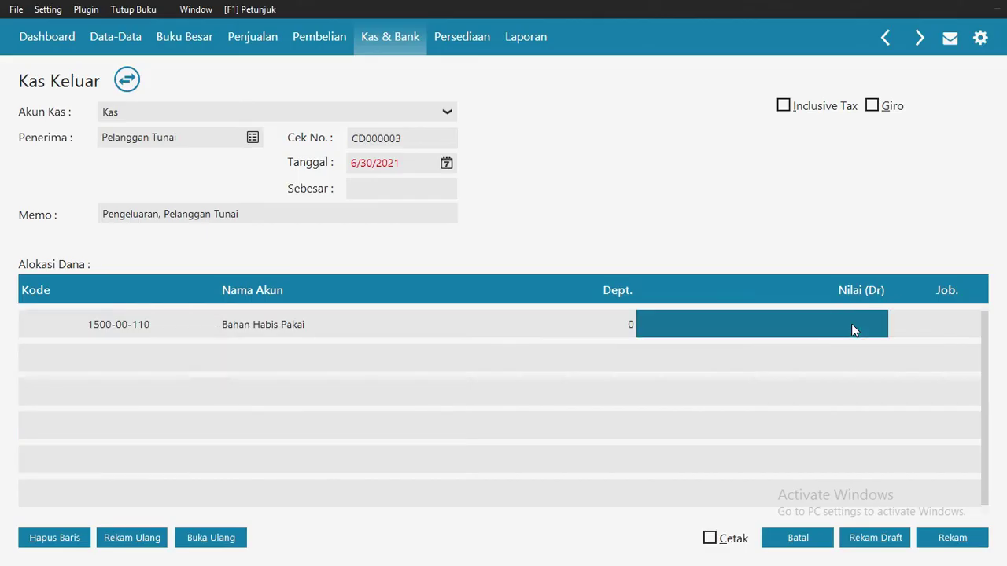
{"action": "type", "text": "224000"}
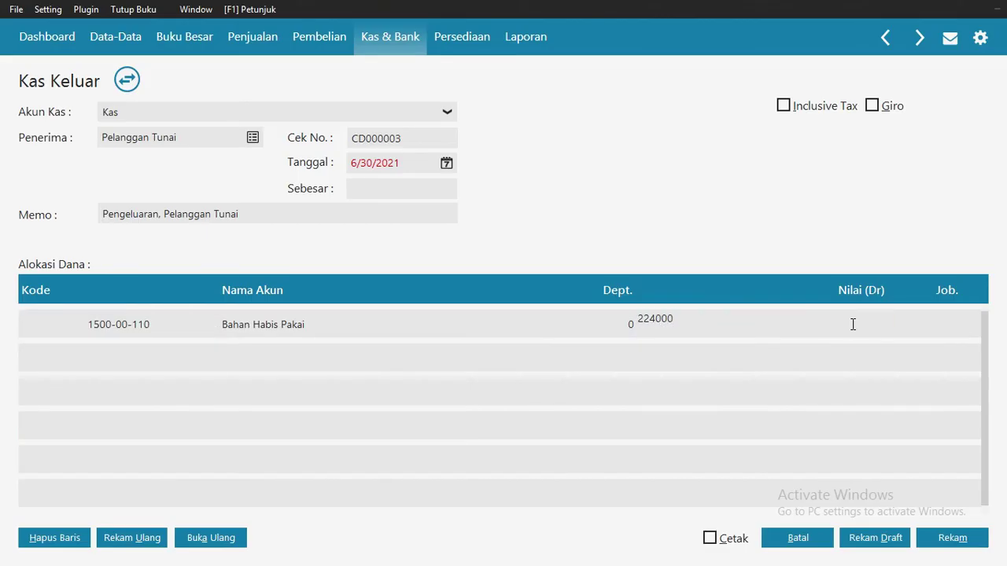
{"action": "key", "text": "Return"}
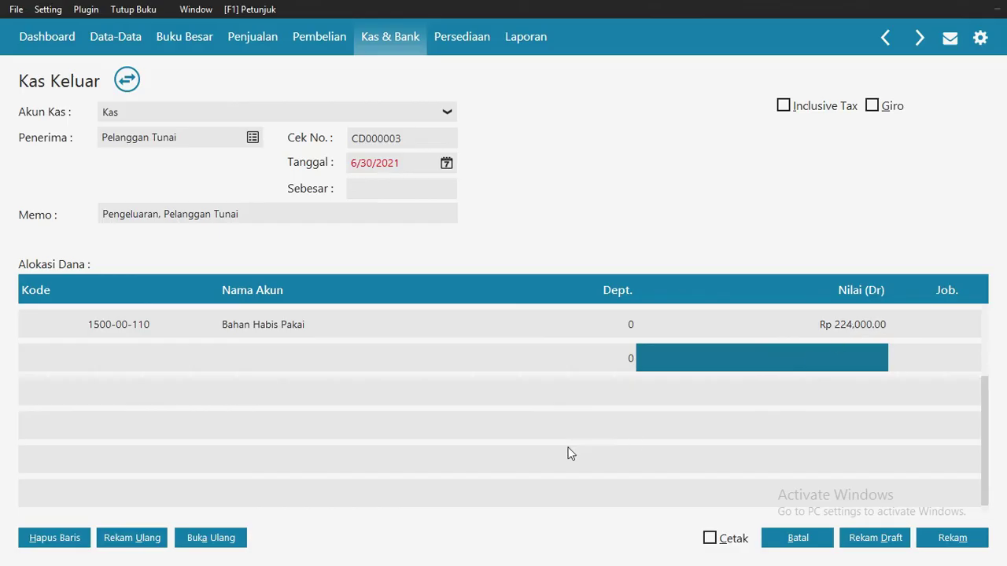
- Add a second allocation line for the account Beban Transport with a debit value of 700000
{"action": "left_click", "coordinate": [125, 357]}
{"action": "double_click", "coordinate": [125, 357]}
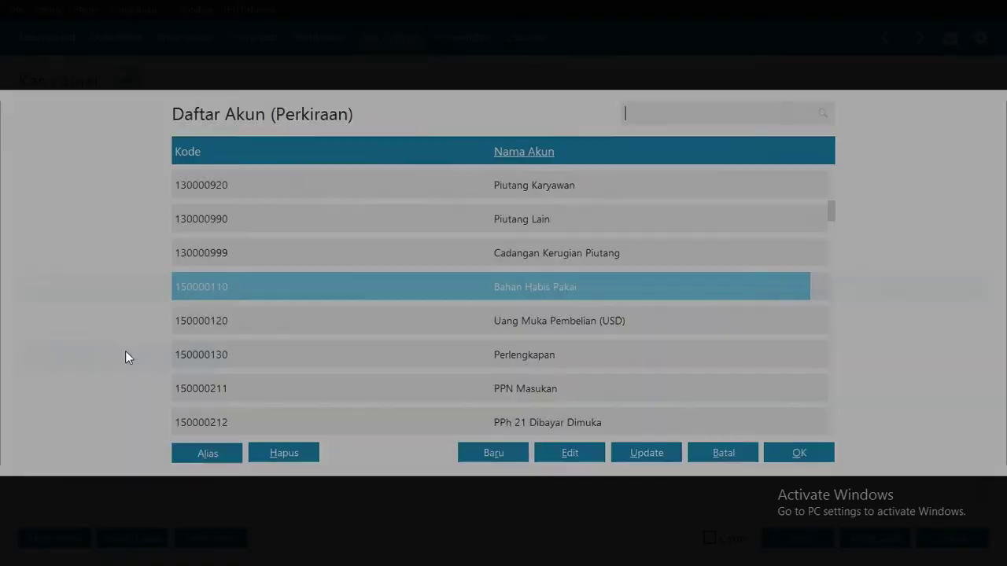
{"action": "type", "text": "beb"}
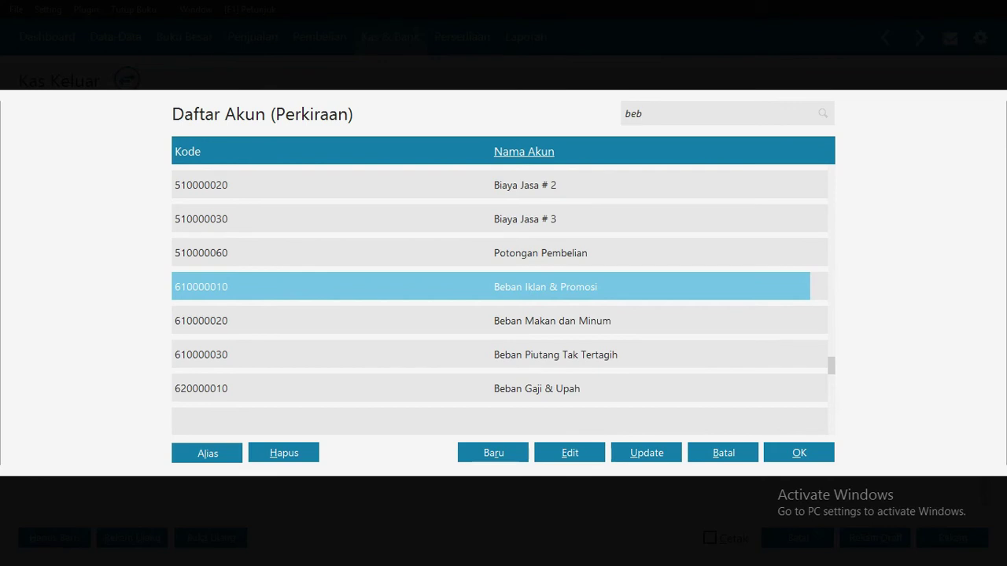
{"action": "type", "text": "an tr"}
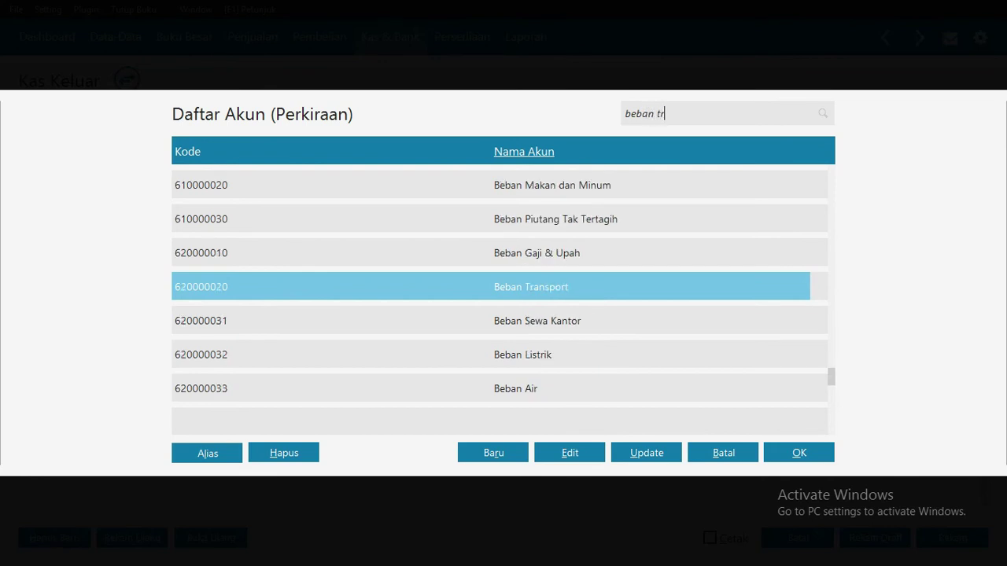
{"action": "key", "text": "Return"}
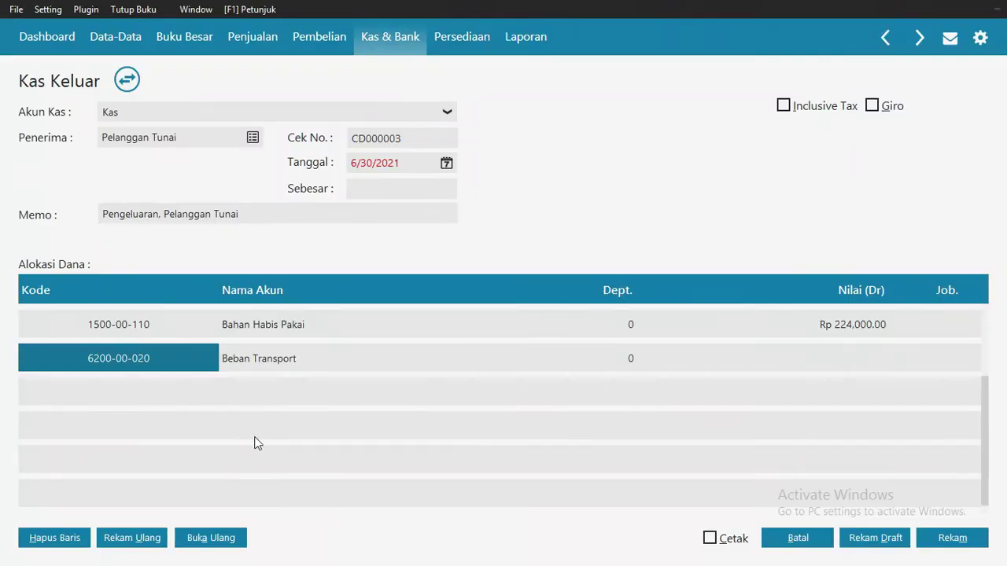
{"action": "left_click", "coordinate": [835, 360]}
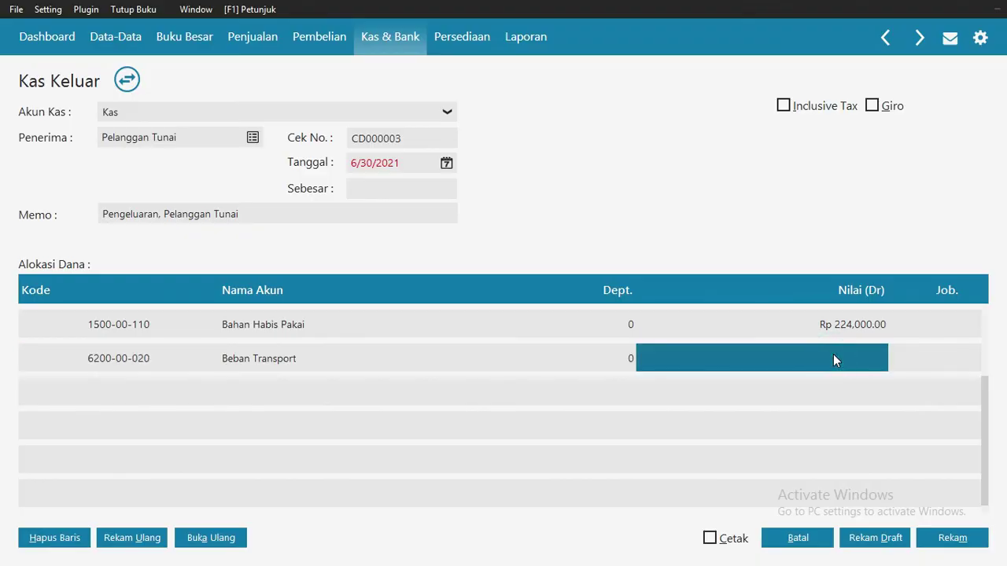
{"action": "left_click", "coordinate": [833, 354]}
{"action": "type", "text": "700000"}
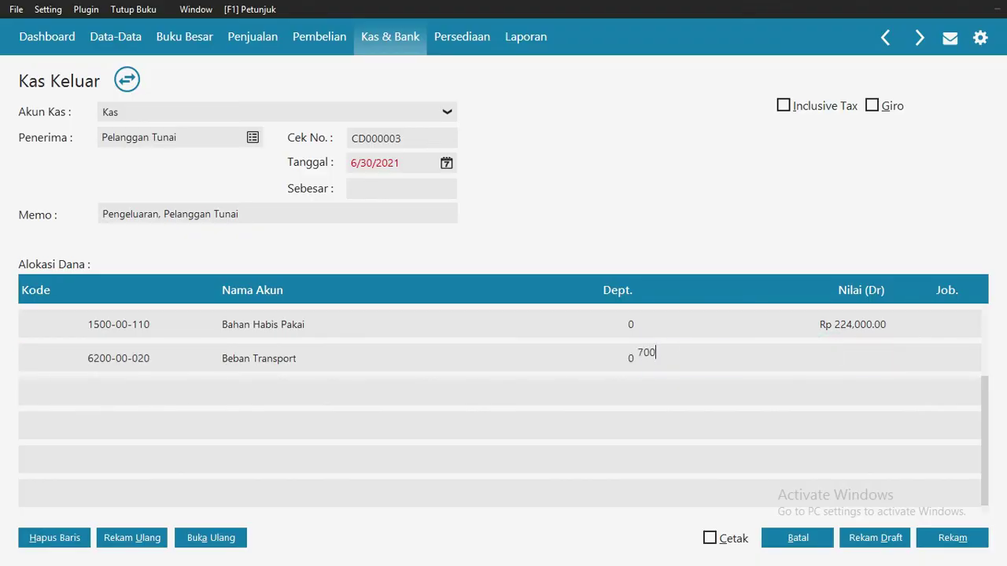
{"action": "key", "text": "Return"}
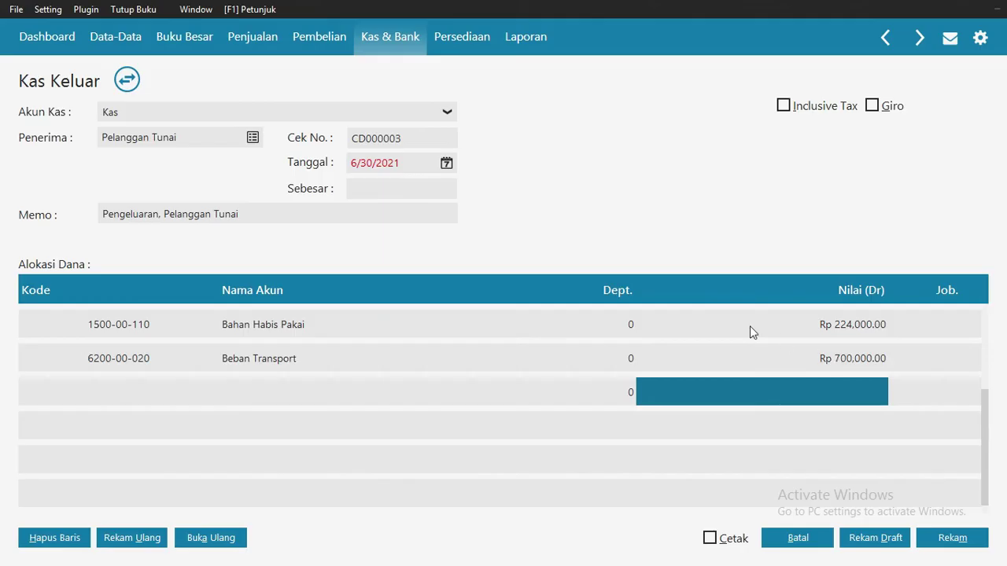
- Fill in the June disbursement's amount from its allocated total and record the transaction, accepting the out-of-period date
{"action": "left_click", "coordinate": [441, 193]}
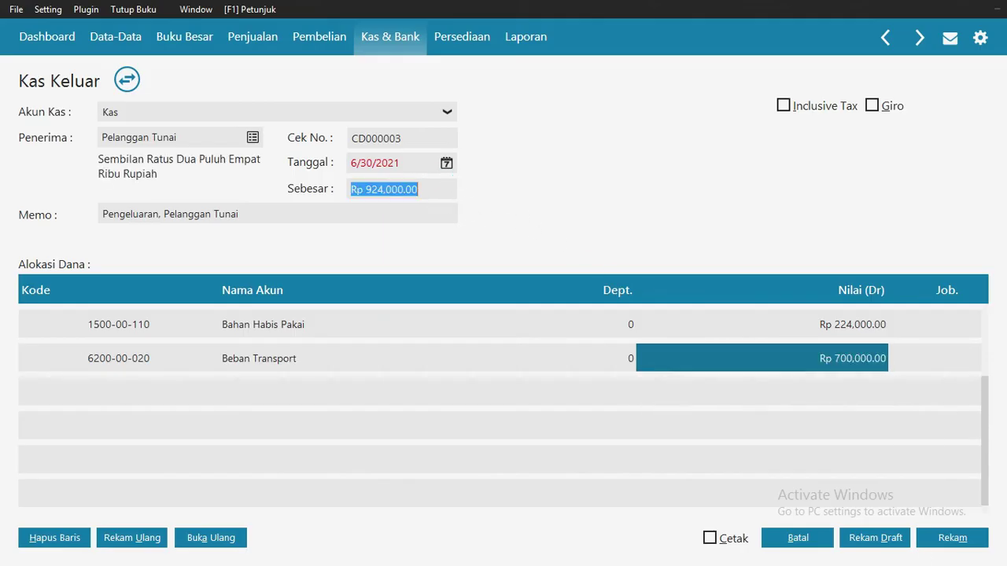
{"action": "left_click", "coordinate": [960, 546]}
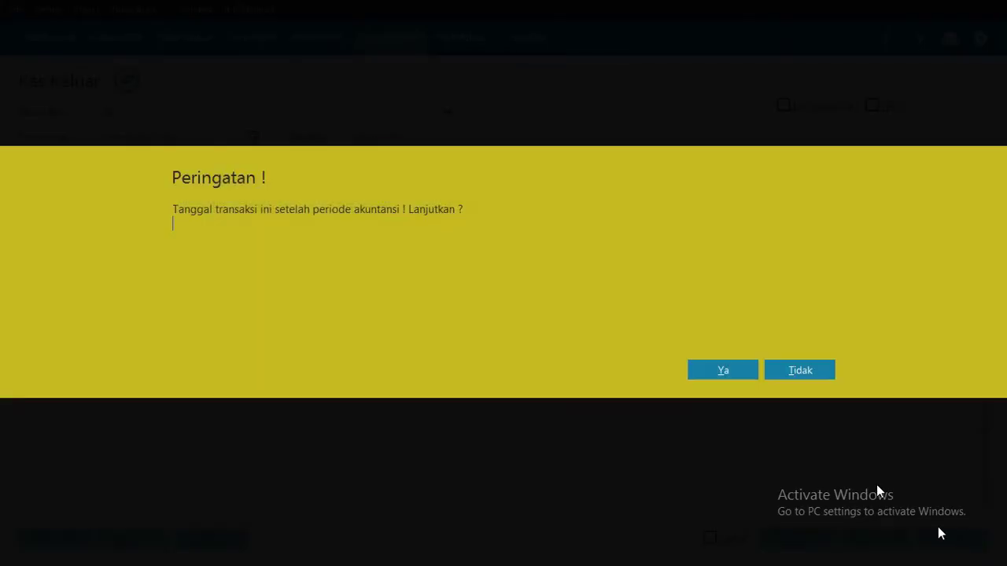
{"action": "left_click", "coordinate": [736, 370]}
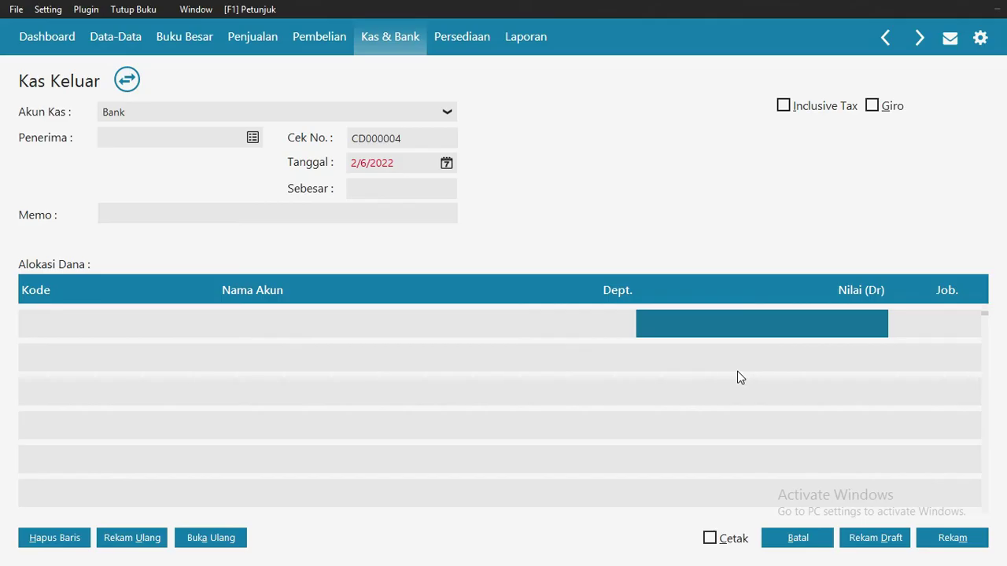
- Use Kas as the cash account and Pelanggan Tunai as the recipient for the next disbursement
{"action": "left_click", "coordinate": [446, 113]}
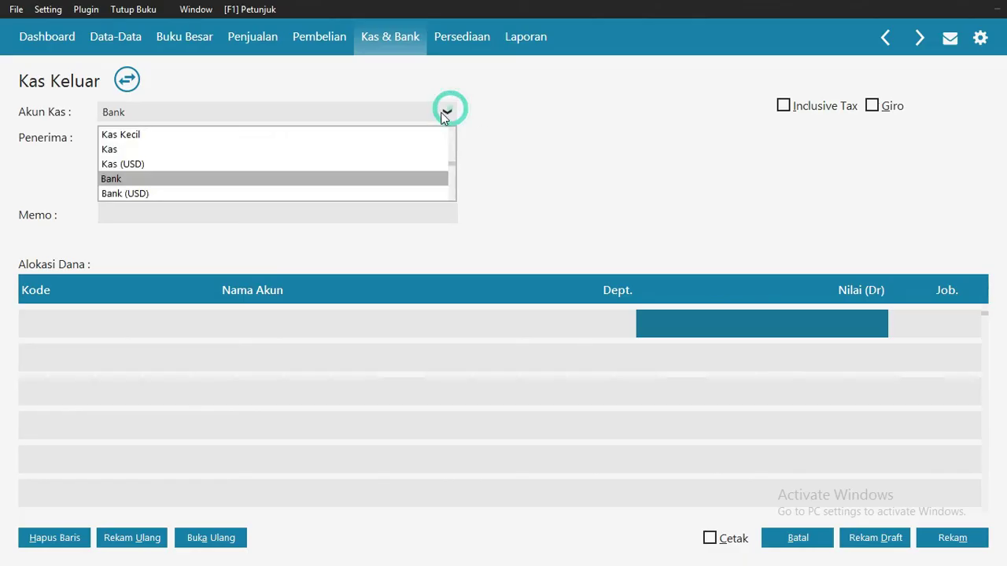
{"action": "left_click", "coordinate": [176, 150]}
{"action": "left_click", "coordinate": [253, 138]}
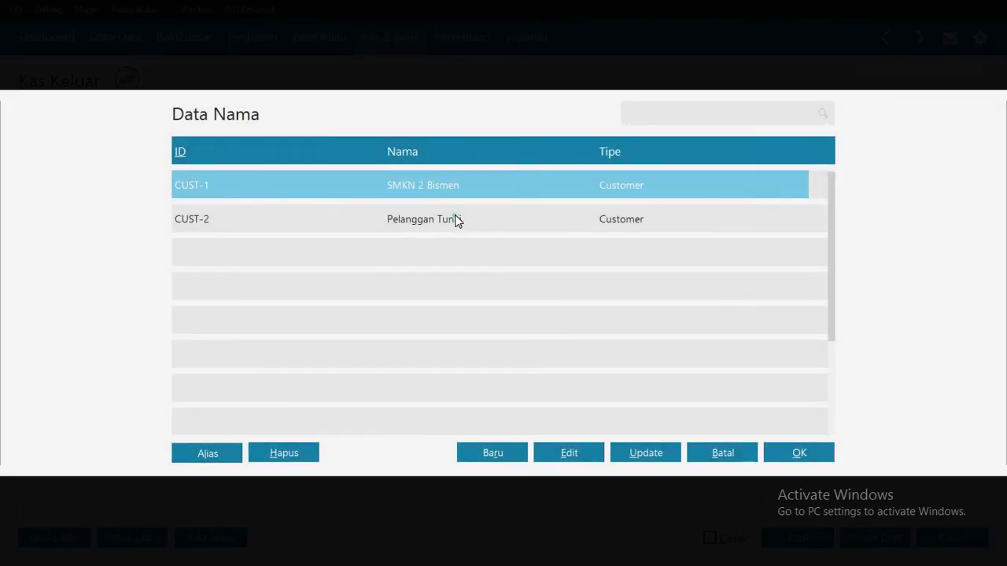
{"action": "left_click", "coordinate": [456, 220]}
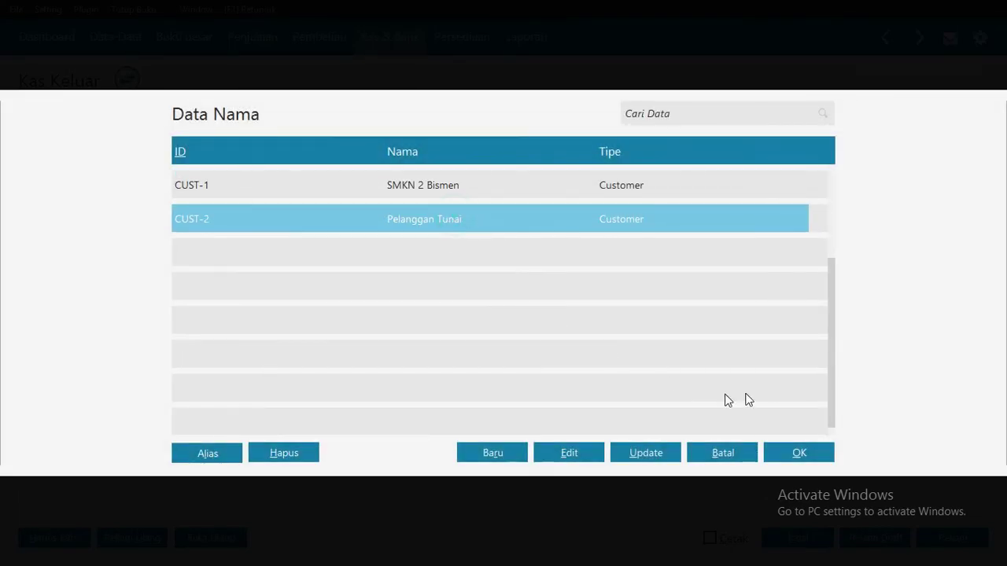
{"action": "left_click", "coordinate": [792, 448]}
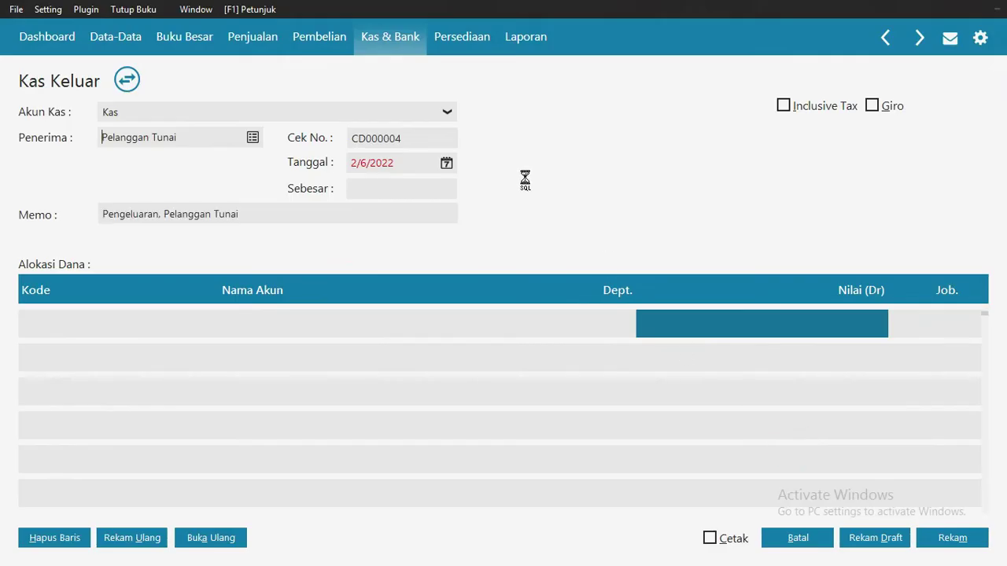
- Set the disbursement's date to 9/30/2021
{"action": "left_click", "coordinate": [446, 163]}
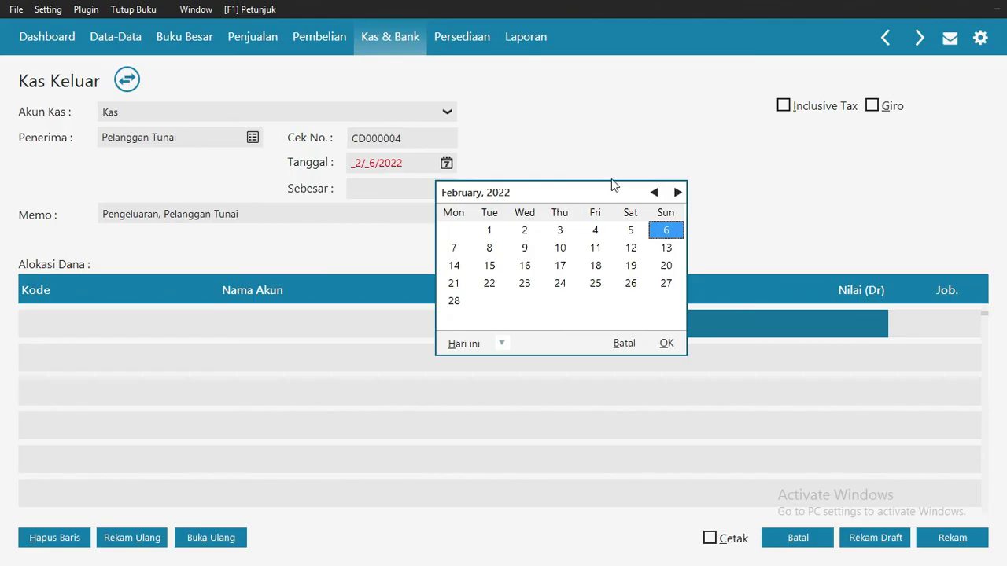
{"action": "left_click", "coordinate": [654, 193]}
{"action": "left_click", "coordinate": [654, 193]}
{"action": "left_click", "coordinate": [654, 192]}
{"action": "left_click", "coordinate": [654, 192]}
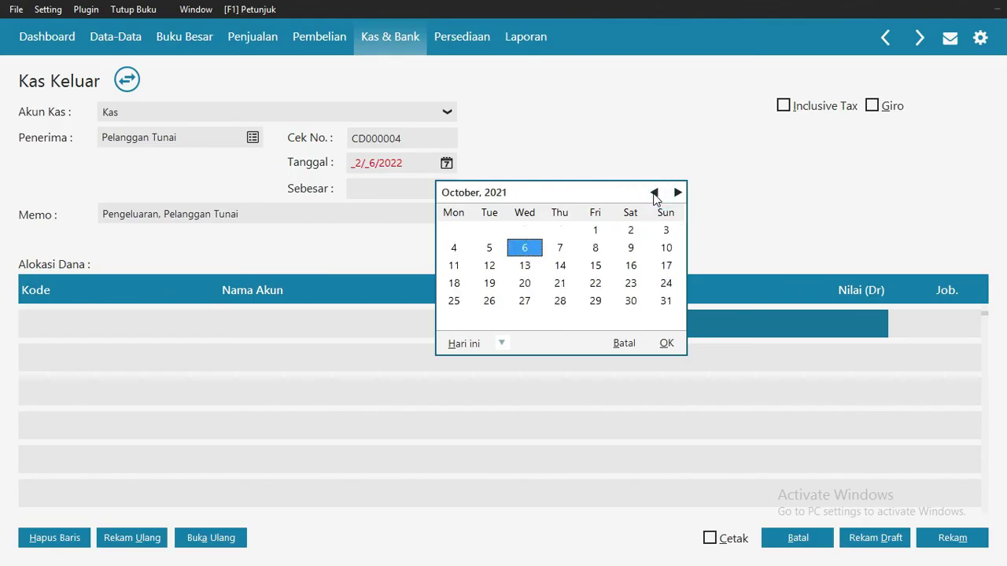
{"action": "left_click", "coordinate": [653, 193]}
{"action": "left_click", "coordinate": [564, 299]}
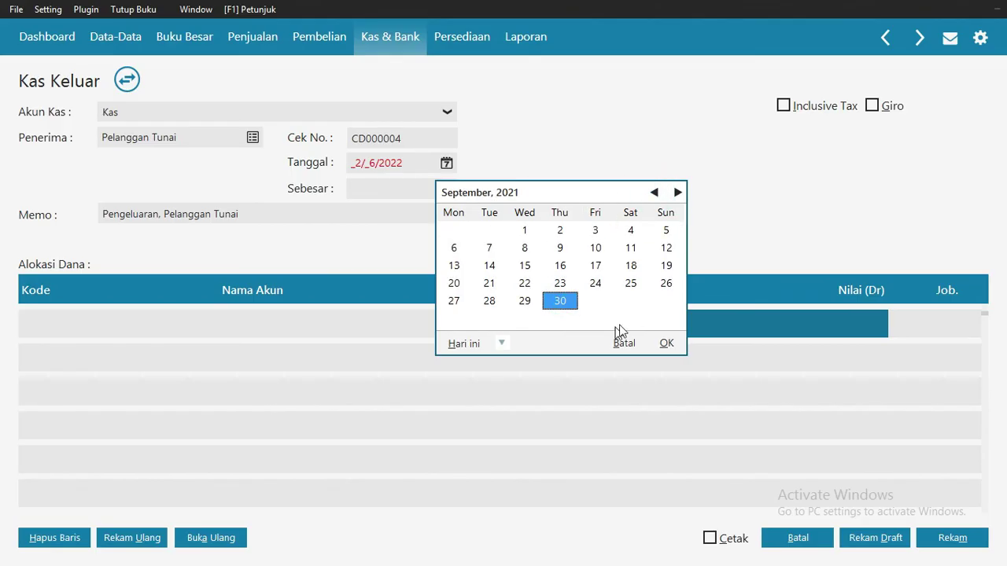
{"action": "left_click", "coordinate": [667, 344]}
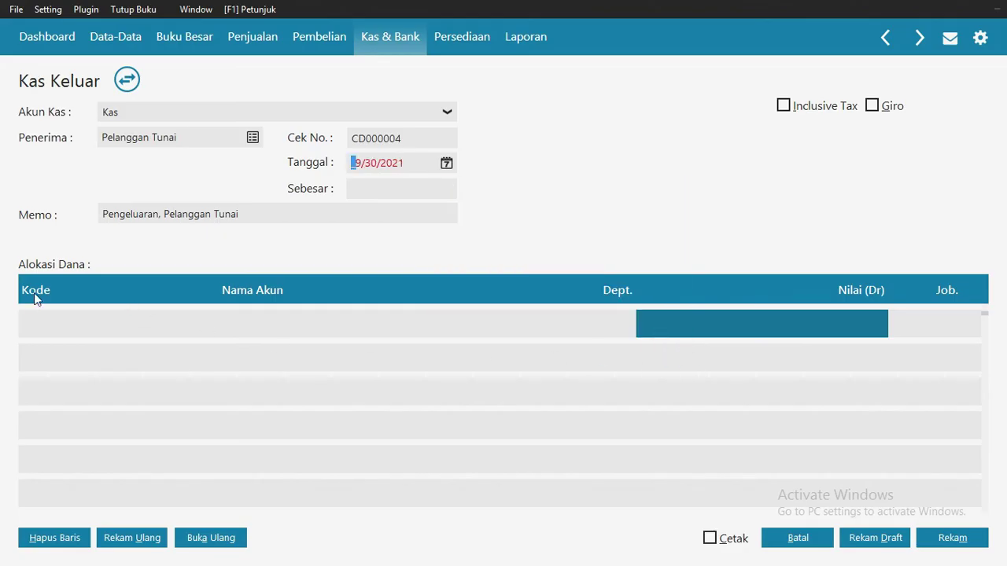
- Allocate 637000 of the September disbursement to the account Bahan Habis Pakai as a debit
{"action": "left_click", "coordinate": [26, 318]}
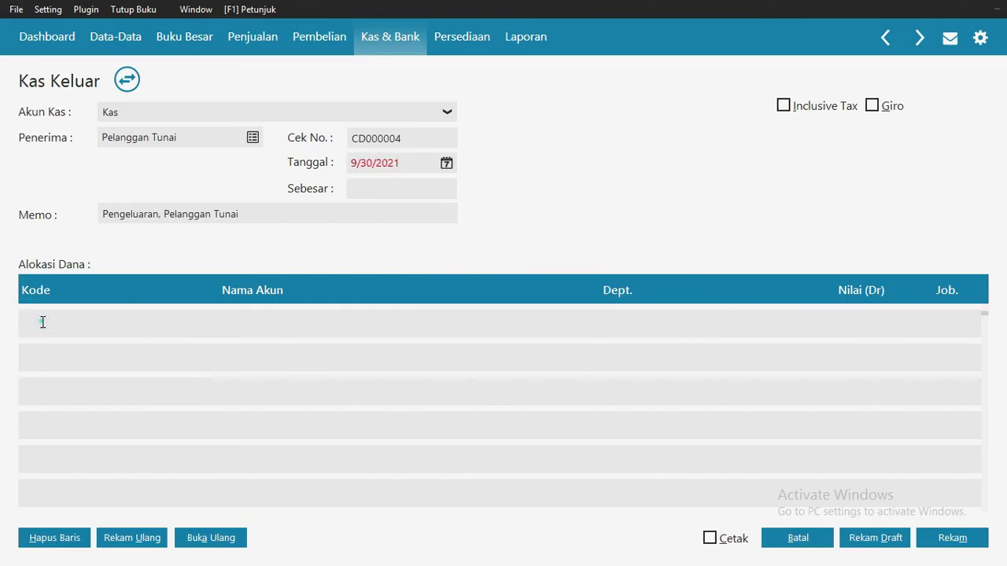
{"action": "key", "text": "Return"}
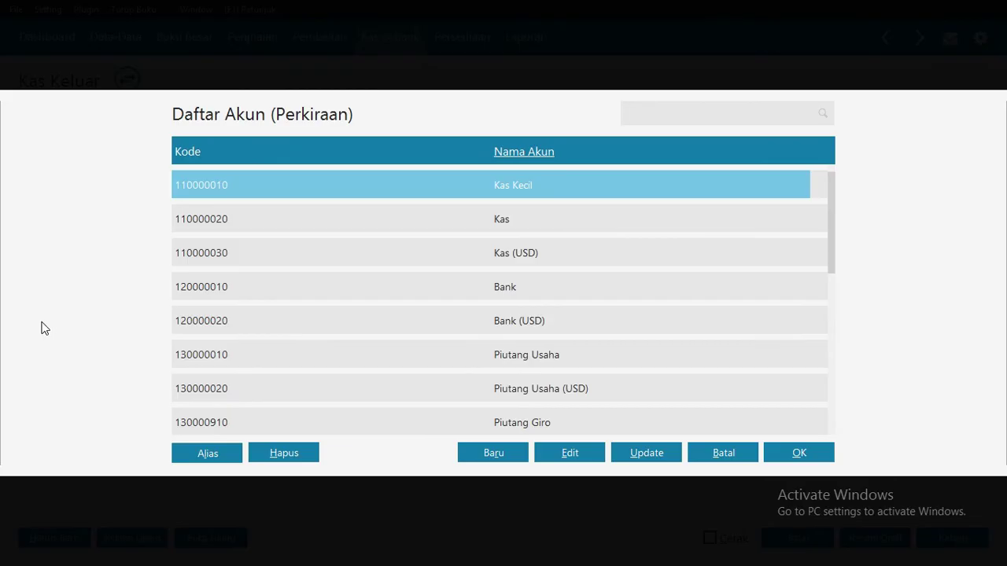
{"action": "type", "text": "bah"}
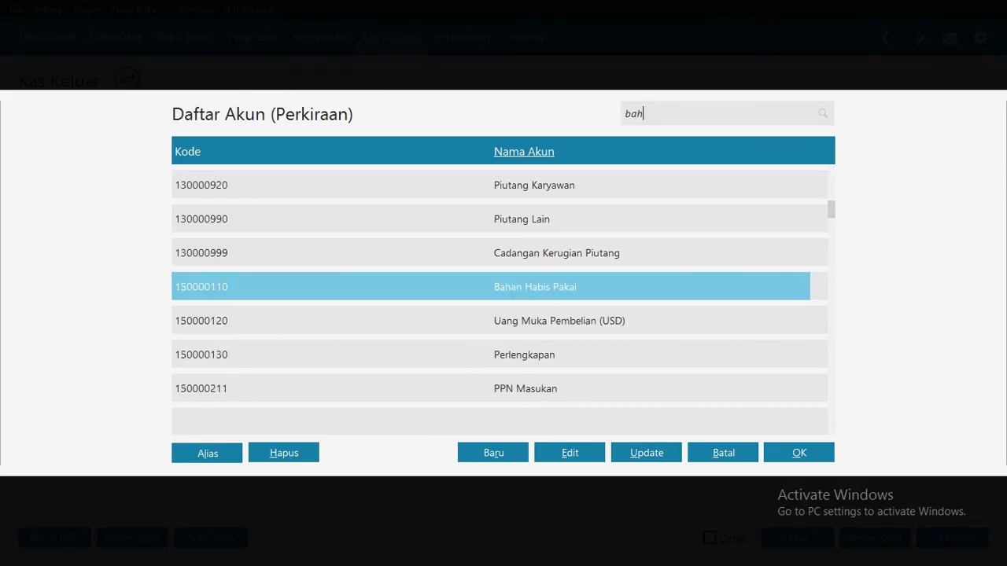
{"action": "key", "text": "Return"}
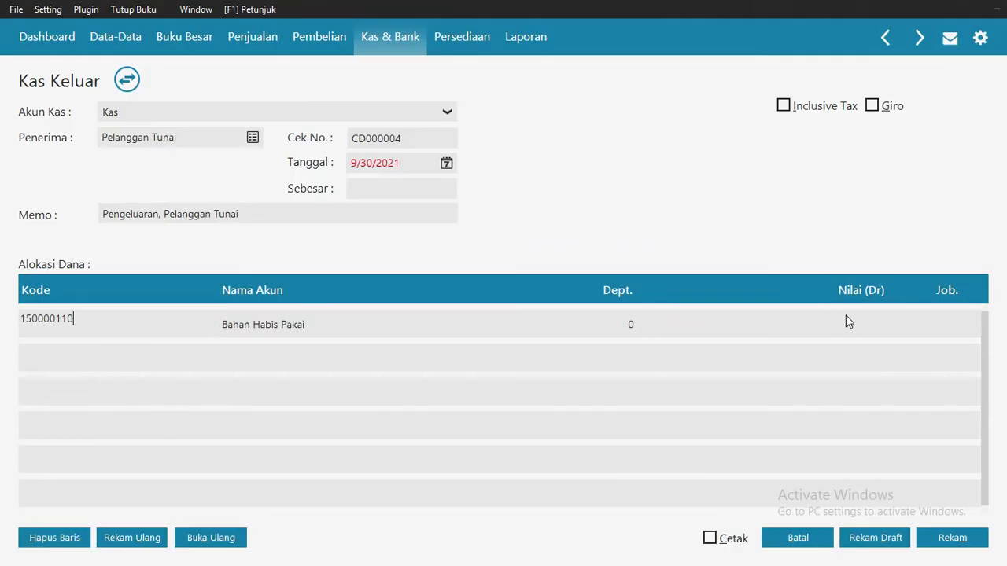
{"action": "left_click", "coordinate": [848, 319]}
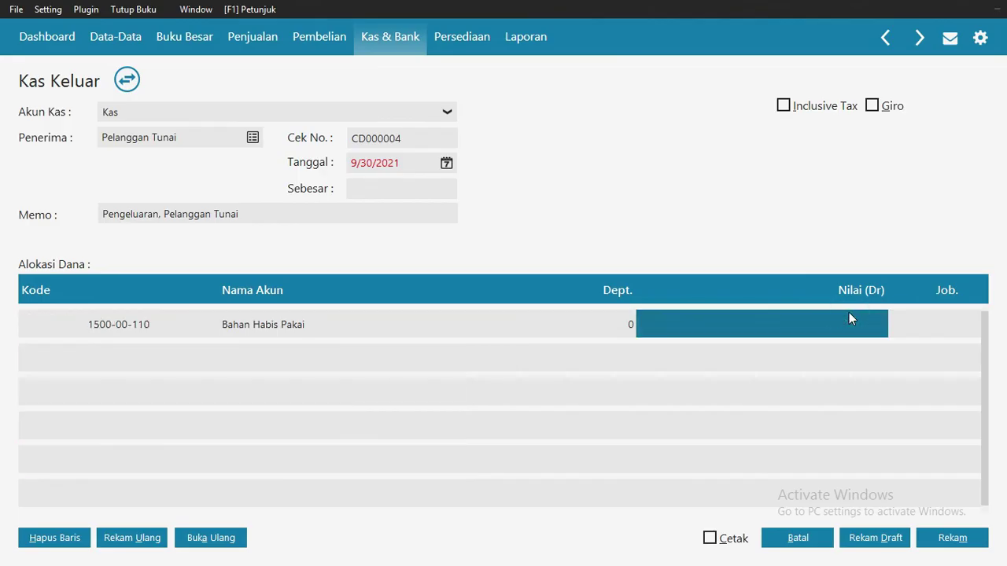
{"action": "type", "text": "637000"}
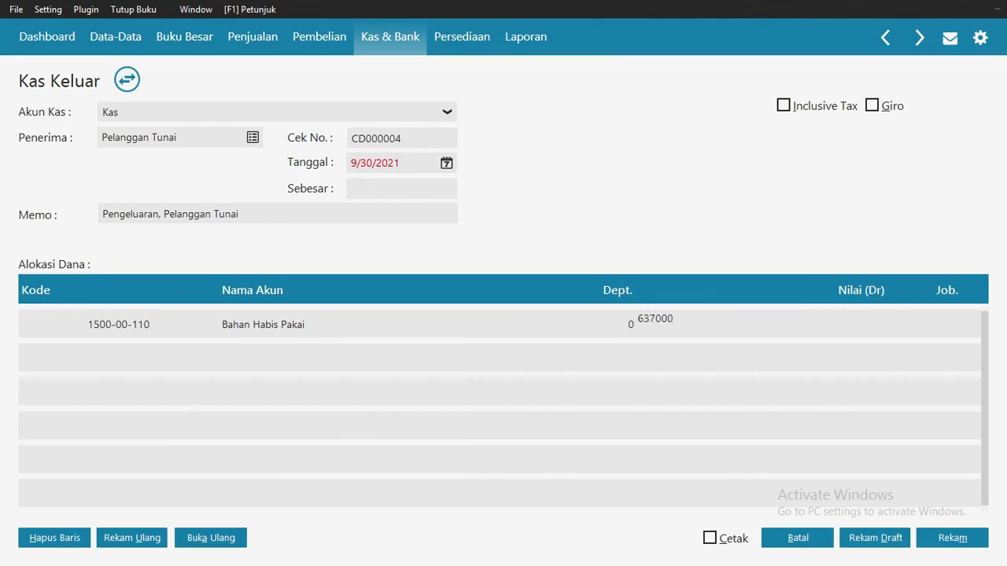
{"action": "key", "text": "Return"}
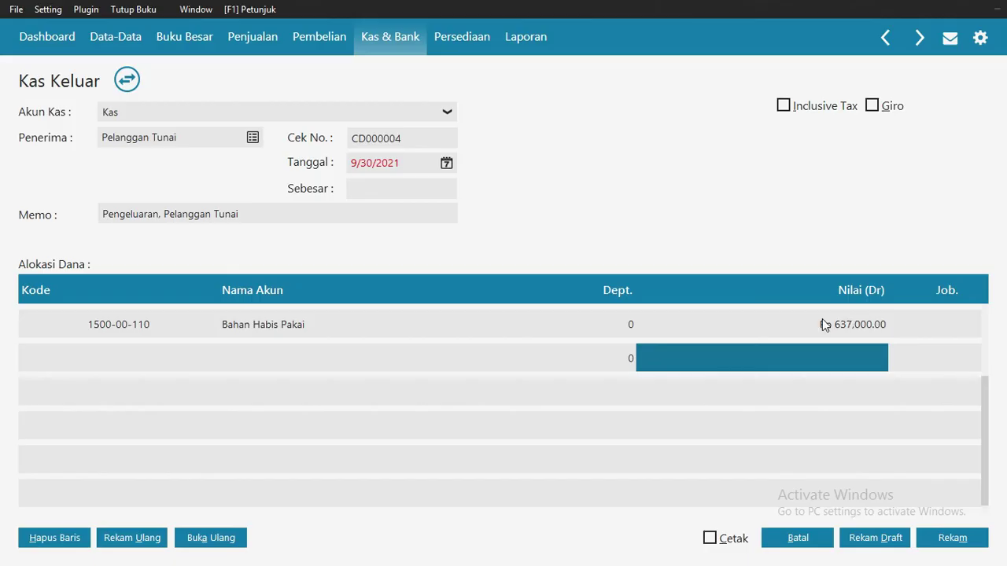
- Add a second allocation line for the account Beban Makan dan Minum with a debit value of 136000
{"action": "left_click", "coordinate": [107, 366]}
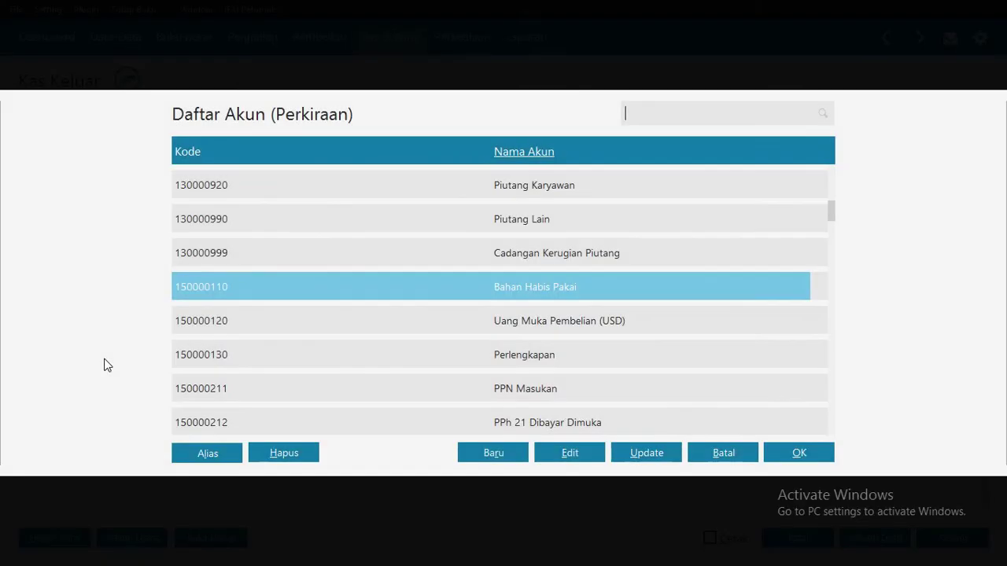
{"action": "type", "text": "beban m"}
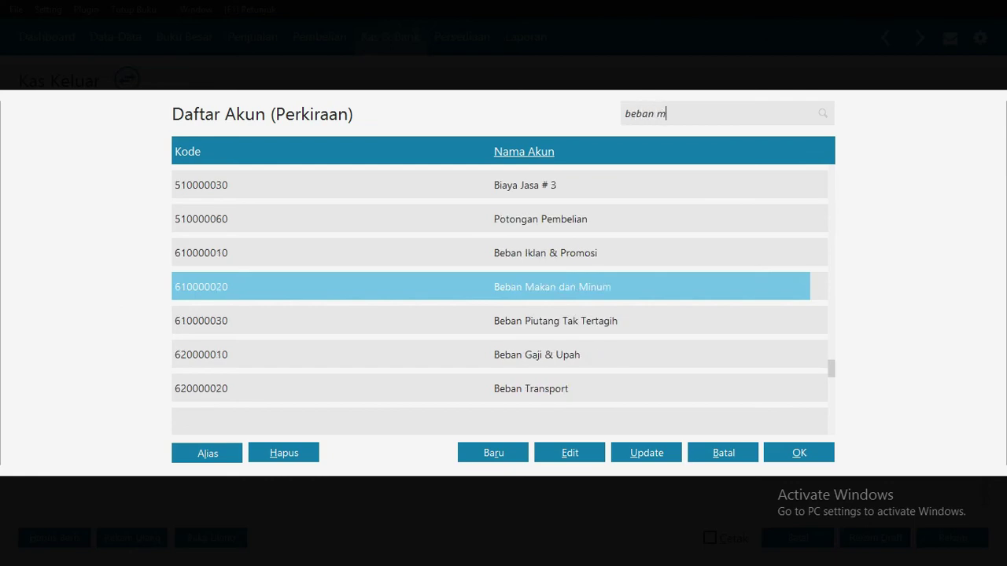
{"action": "key", "text": "Return"}
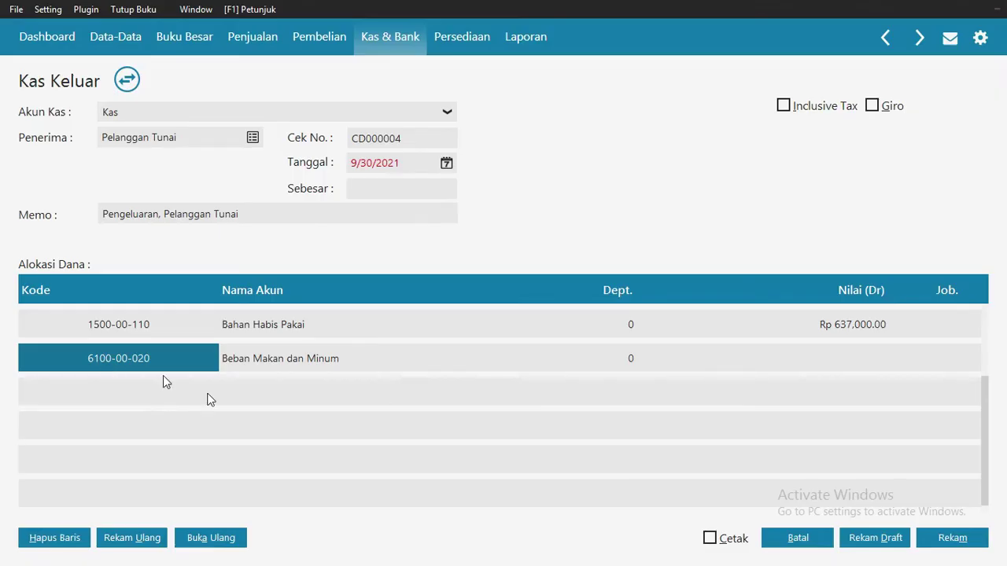
{"action": "left_click", "coordinate": [823, 356]}
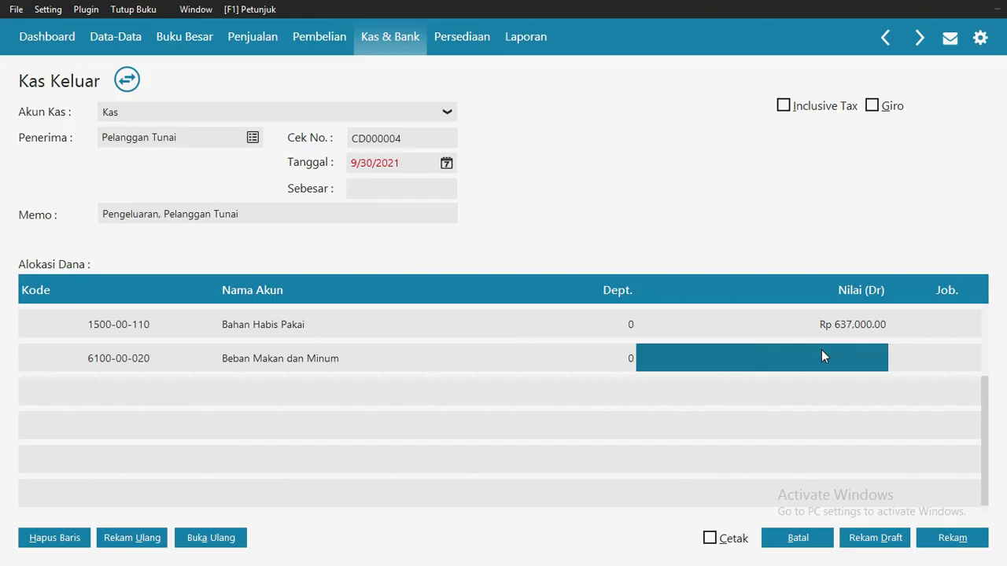
{"action": "type", "text": "136,000"}
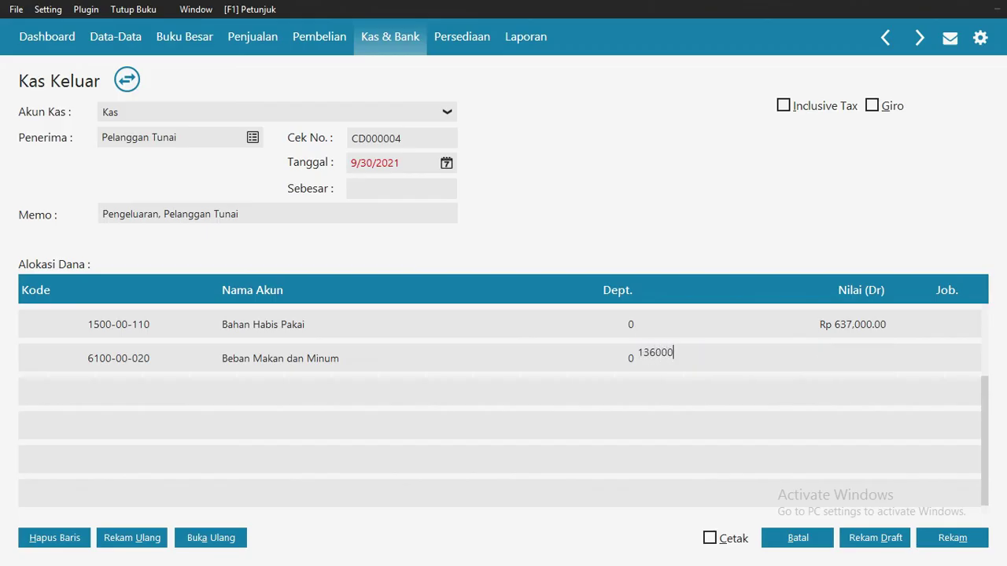
{"action": "key", "text": "Return"}
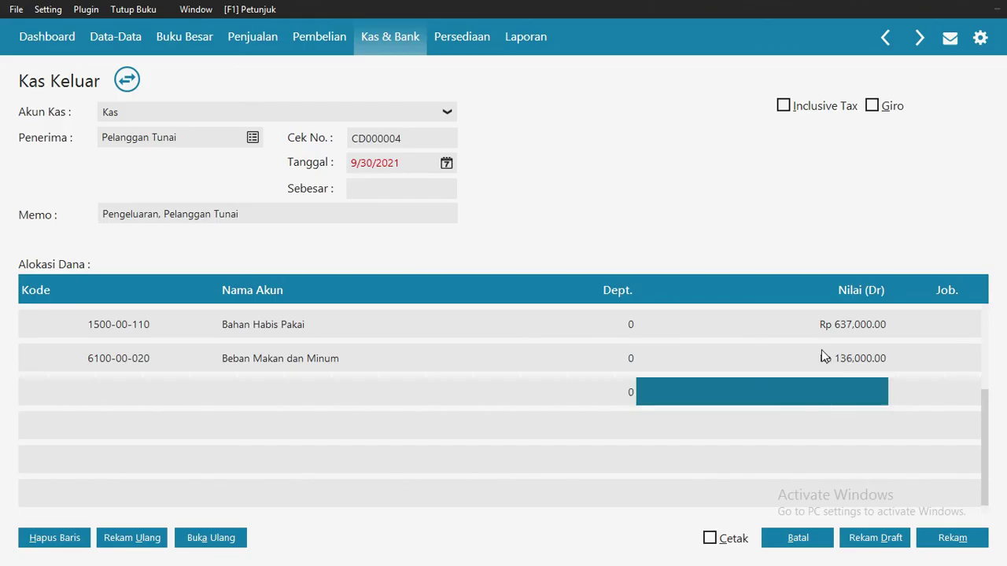
- Add a third allocation line for the account Beban Transport with a debit value of 150000
{"action": "double_click", "coordinate": [108, 389]}
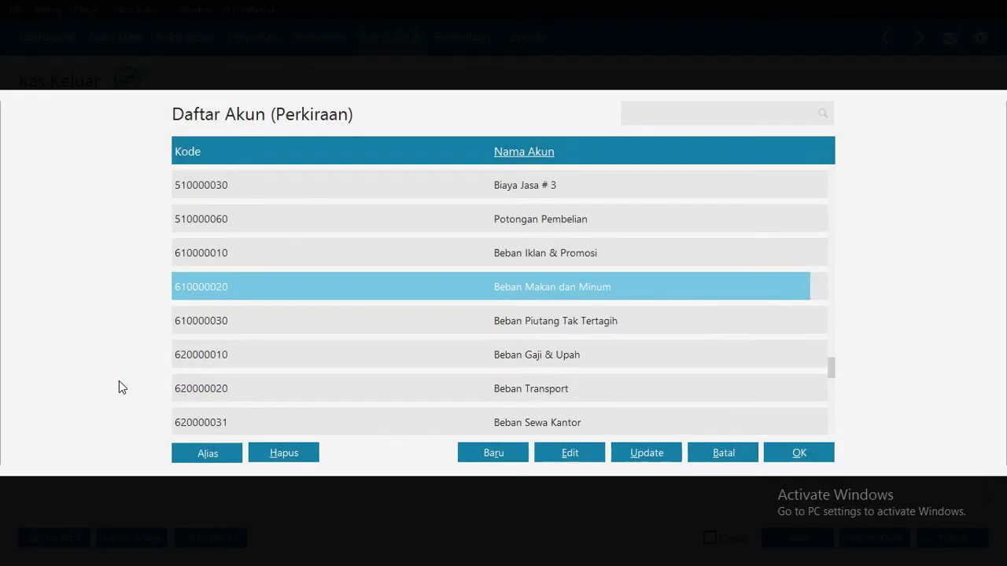
{"action": "type", "text": "bevan"}
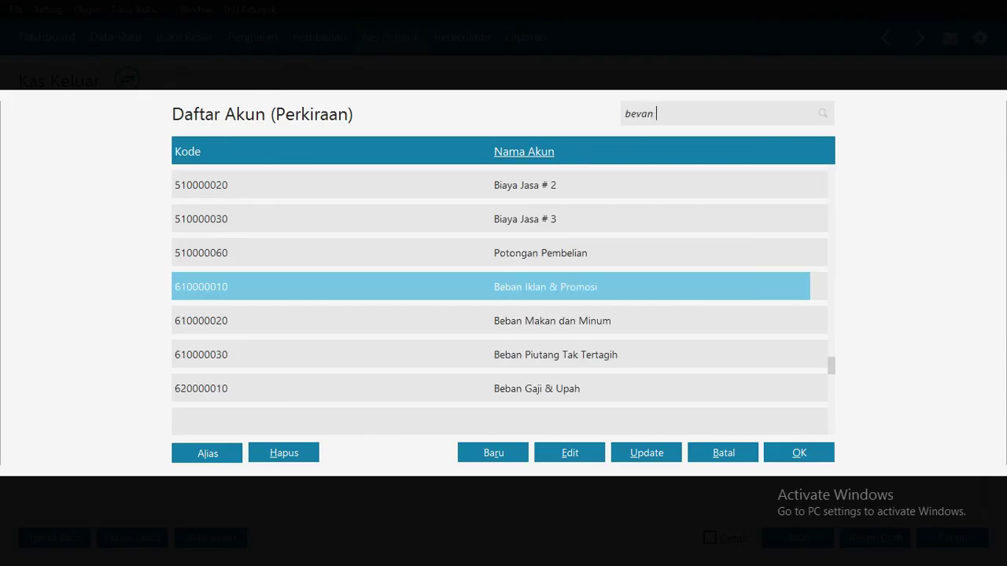
{"action": "key", "text": "BackSpace"}
{"action": "key", "text": "BackSpace"}
{"action": "key", "text": "BackSpace"}
{"action": "type", "text": "ban tr"}
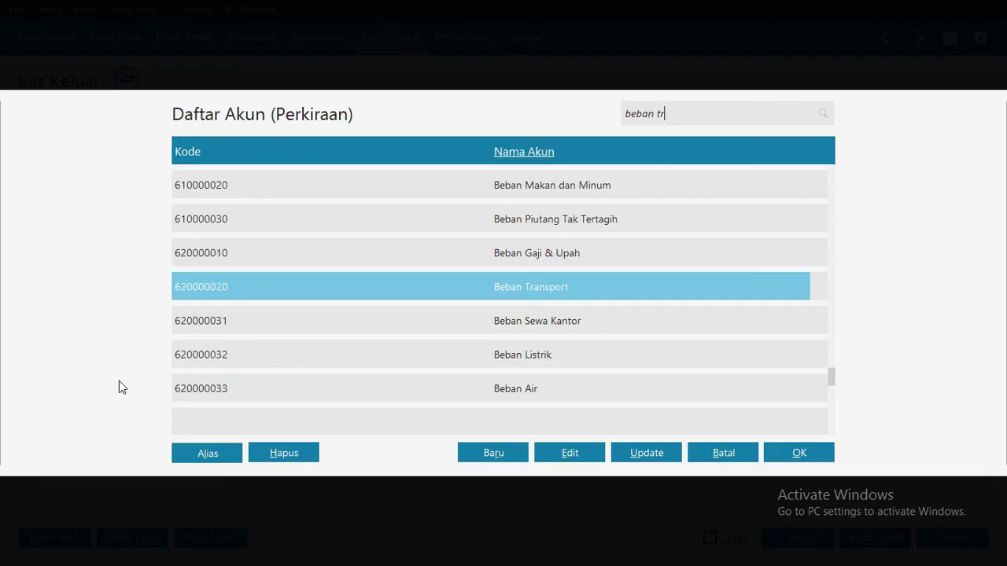
{"action": "key", "text": "Return"}
{"action": "left_click", "coordinate": [840, 389]}
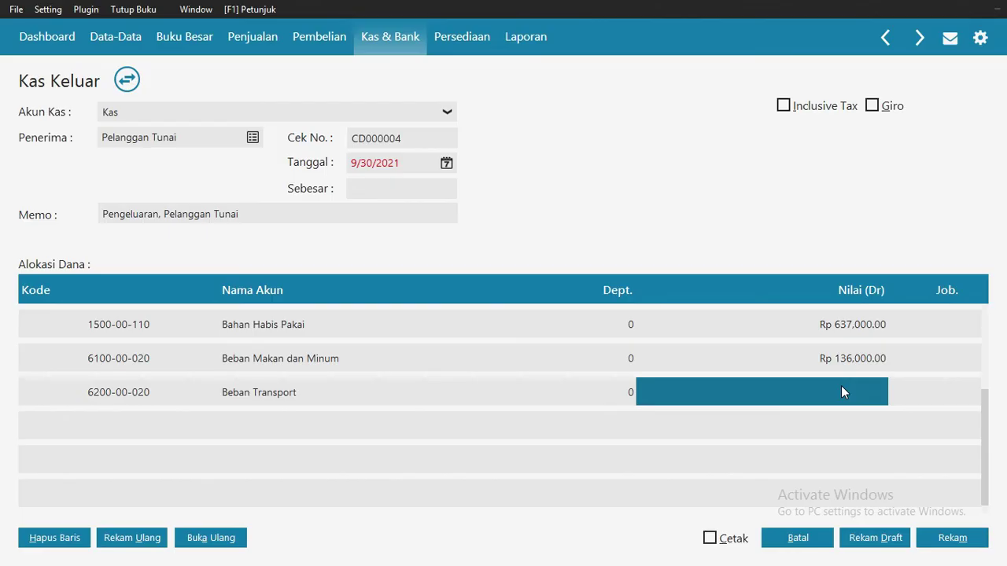
{"action": "type", "text": "150000"}
{"action": "key", "text": "Return"}
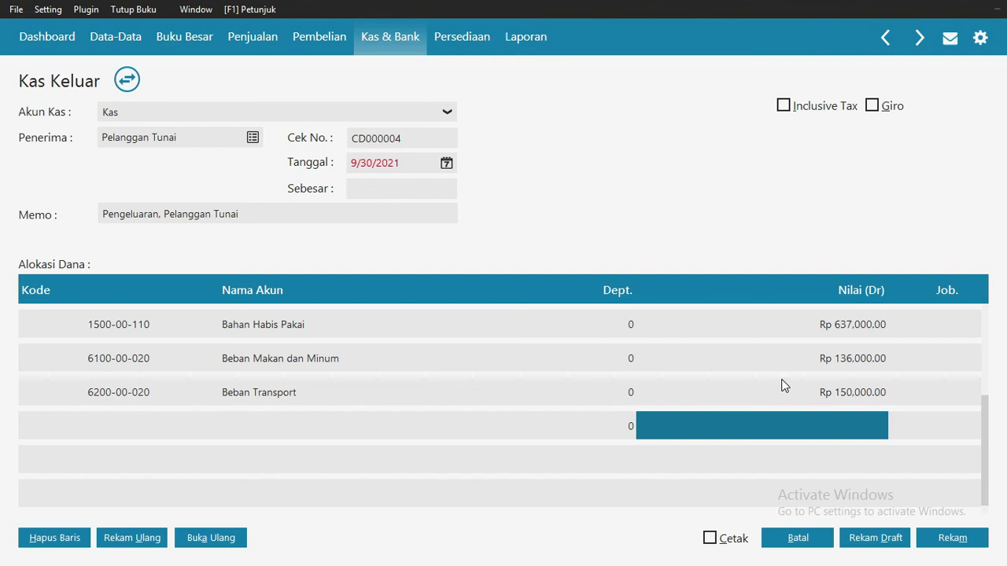
- Fill in the September disbursement's amount from its allocated total and record the transaction, accepting the out-of-period date
{"action": "left_click", "coordinate": [415, 186]}
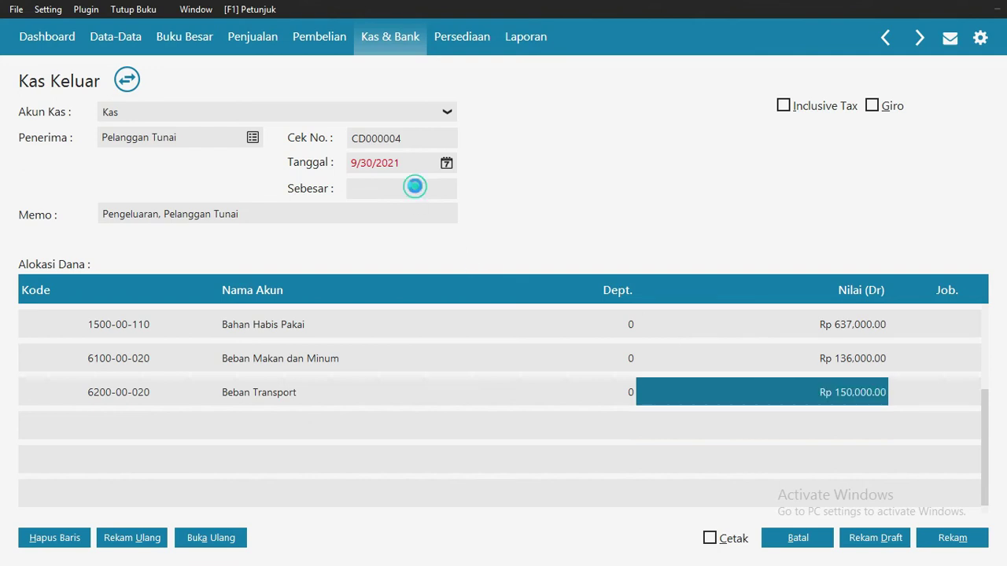
{"action": "left_click", "coordinate": [963, 537]}
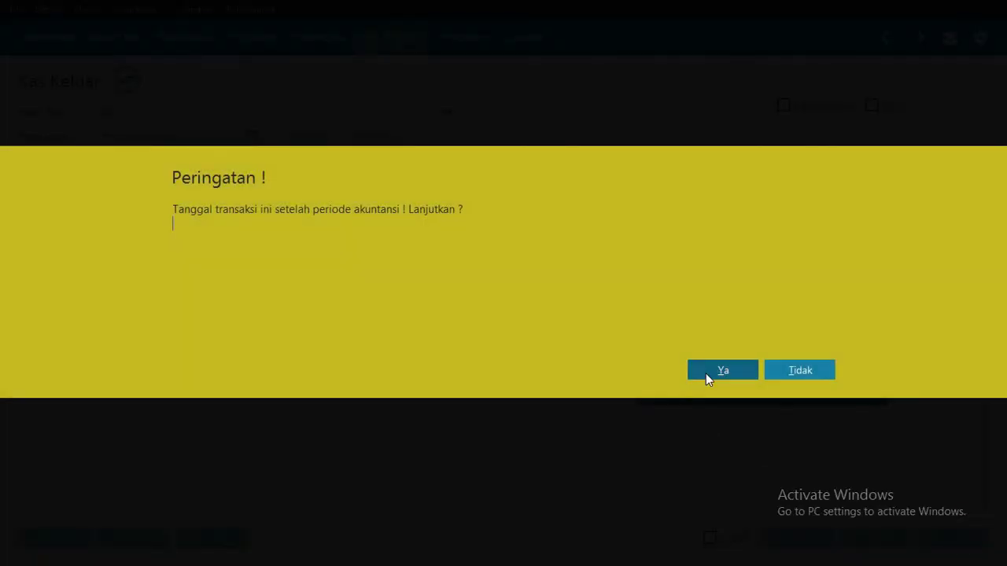
{"action": "left_click", "coordinate": [705, 373]}
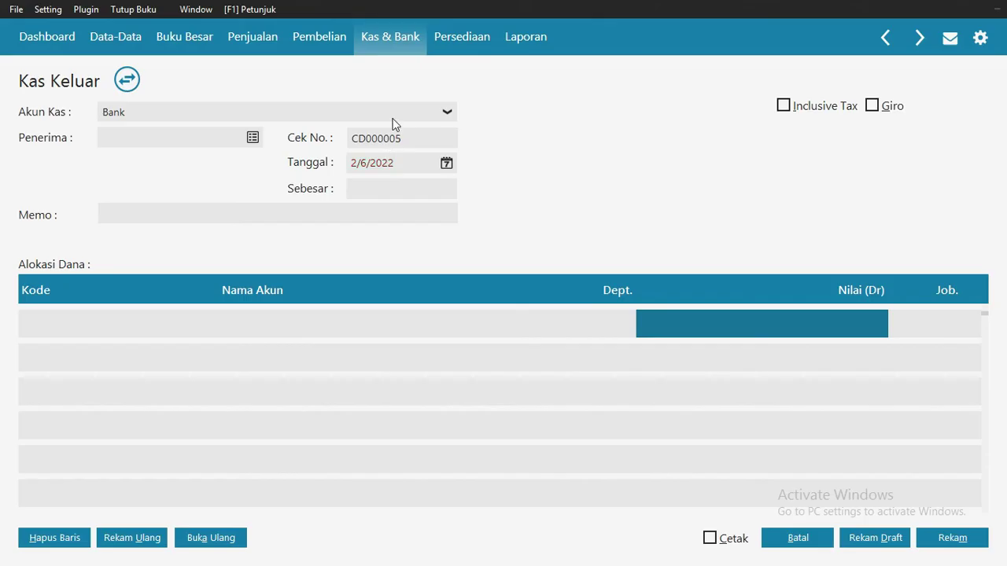
- Set the new disbursement's cash account to Kas and its recipient to Pelanggan Tunai
{"action": "left_click", "coordinate": [446, 112]}
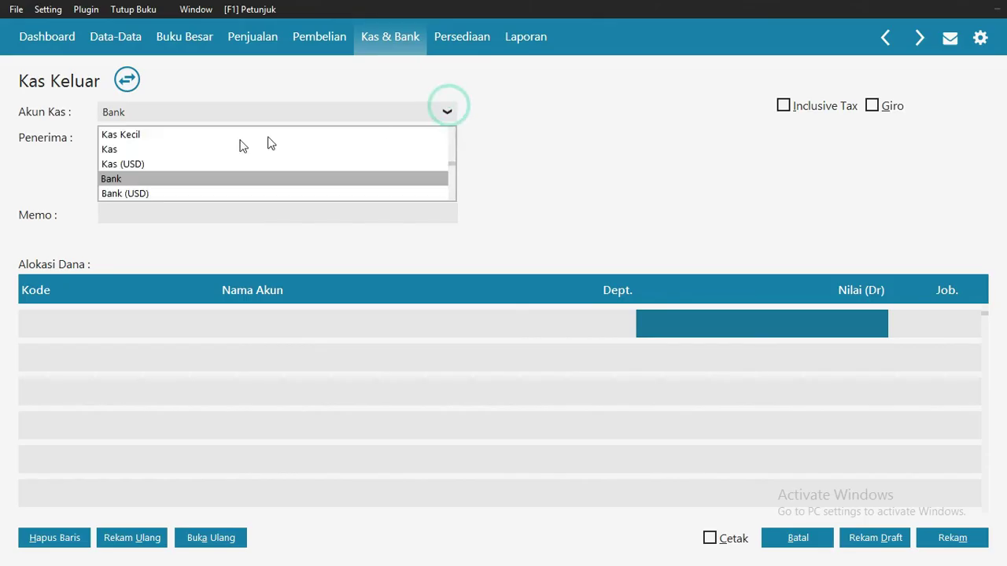
{"action": "left_click", "coordinate": [155, 151]}
{"action": "left_click", "coordinate": [252, 139]}
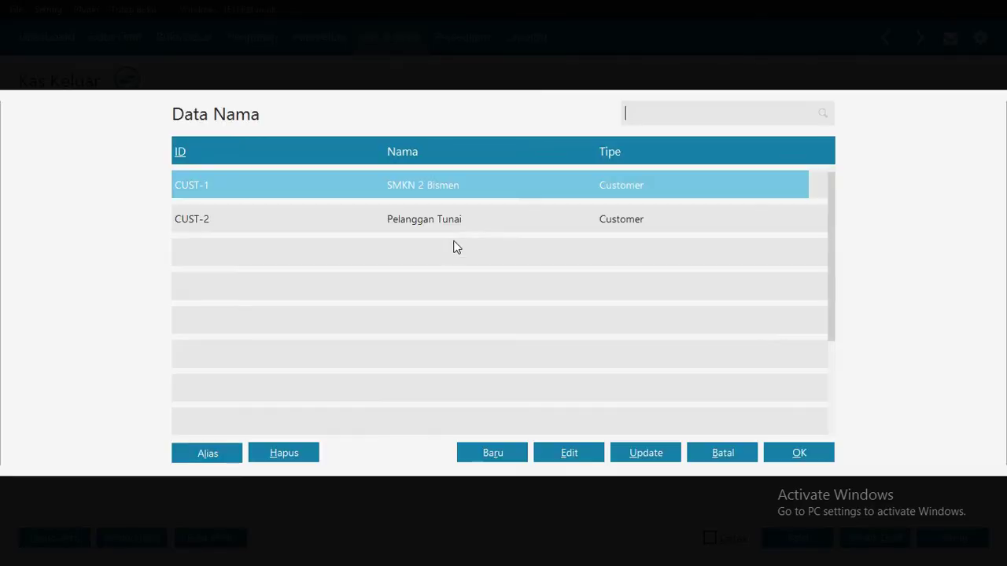
{"action": "left_click", "coordinate": [461, 224]}
{"action": "left_click", "coordinate": [794, 453]}
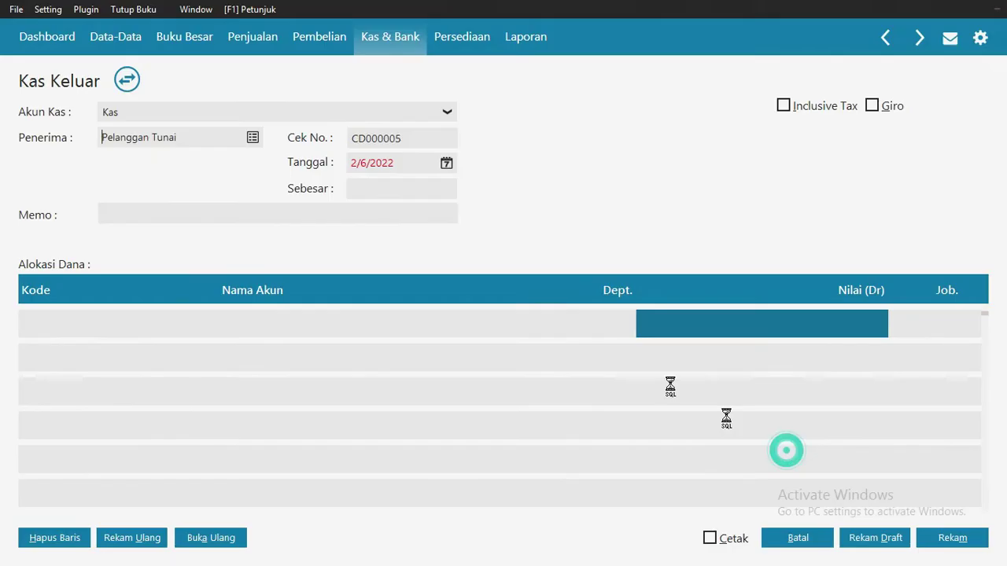
- Set the disbursement's date to 10/31/2021
{"action": "left_click", "coordinate": [446, 163]}
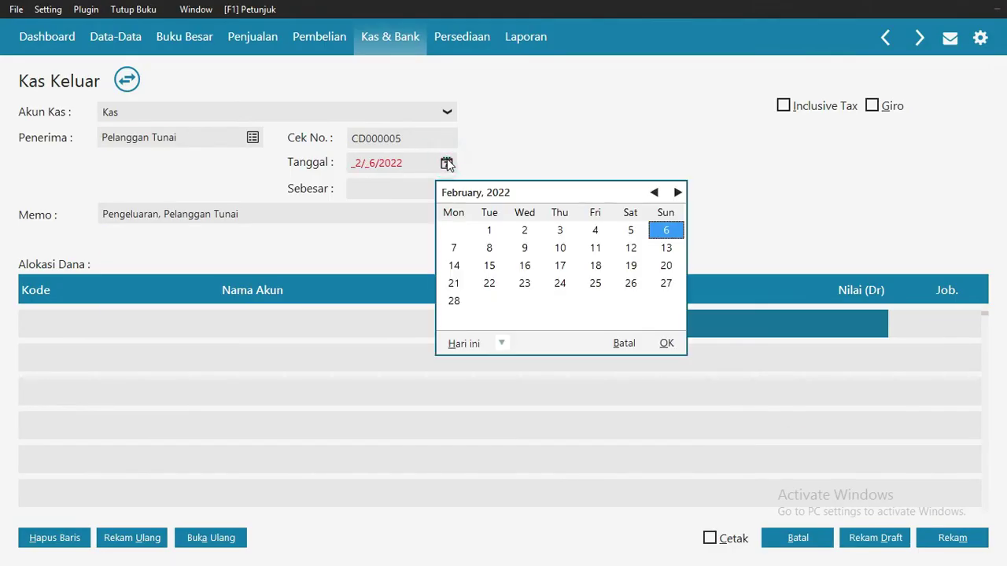
{"action": "left_click", "coordinate": [655, 193]}
{"action": "left_click", "coordinate": [654, 192]}
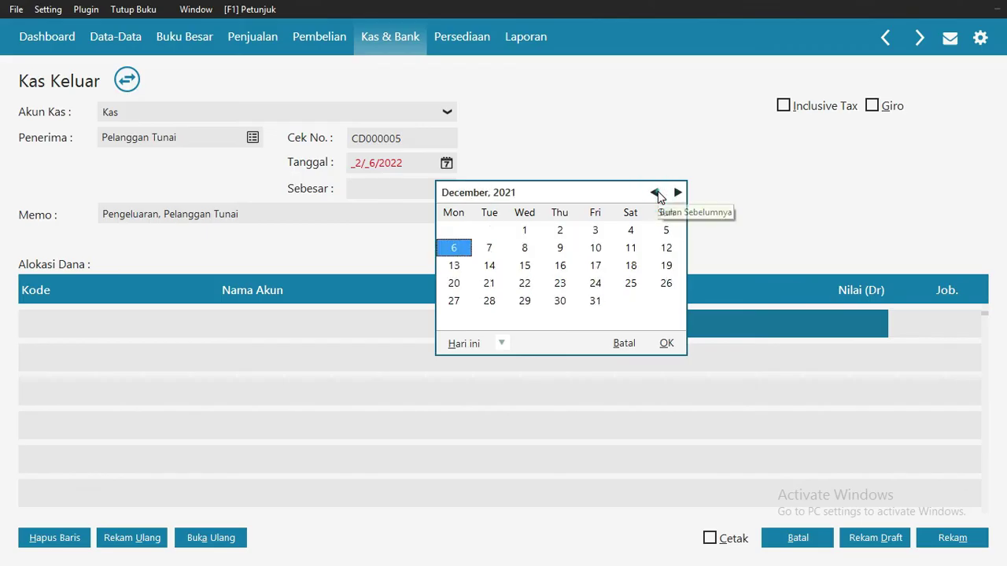
{"action": "left_click", "coordinate": [654, 193]}
{"action": "left_click", "coordinate": [653, 193]}
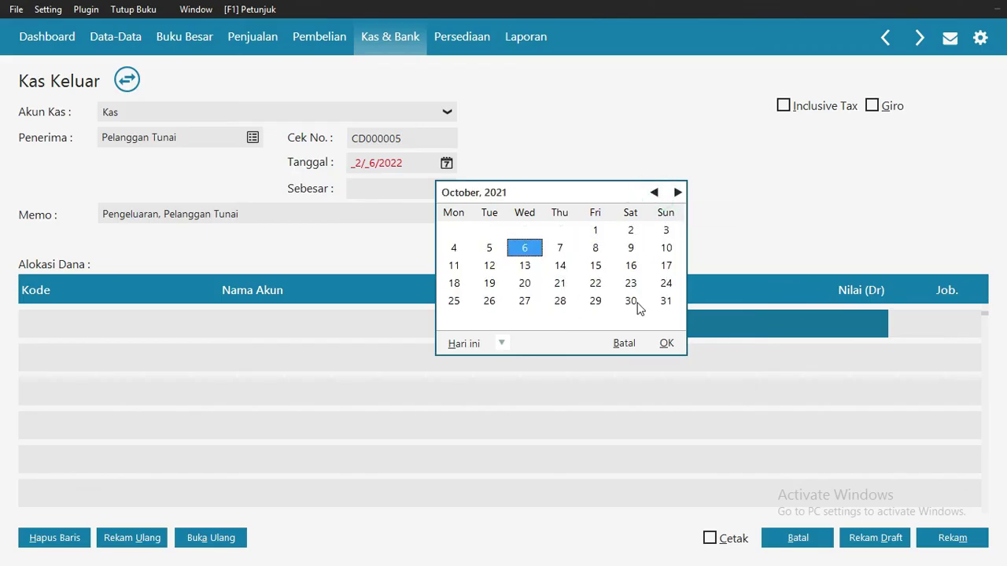
{"action": "left_click", "coordinate": [663, 307]}
{"action": "left_click", "coordinate": [666, 344]}
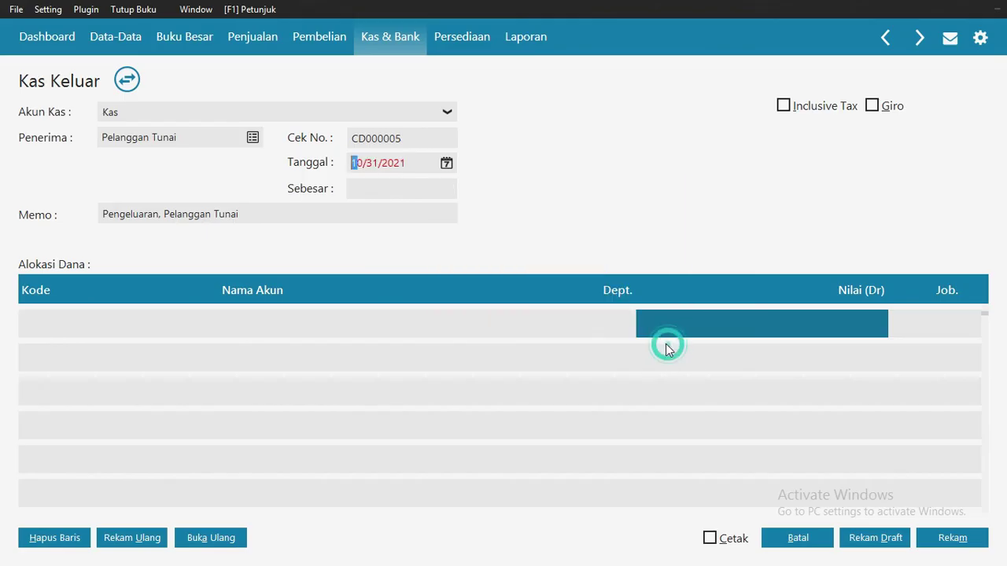
- Allocate 872000 of the October disbursement to the account Bahan Habis Pakai as a debit
{"action": "double_click", "coordinate": [55, 329]}
{"action": "type", "text": "b"}
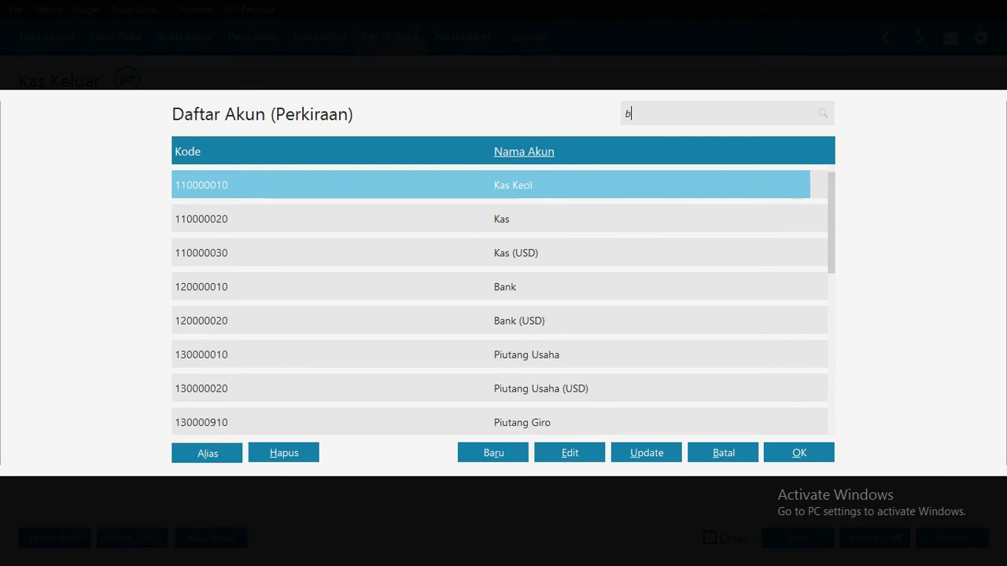
{"action": "type", "text": "ah"}
{"action": "key", "text": "Return"}
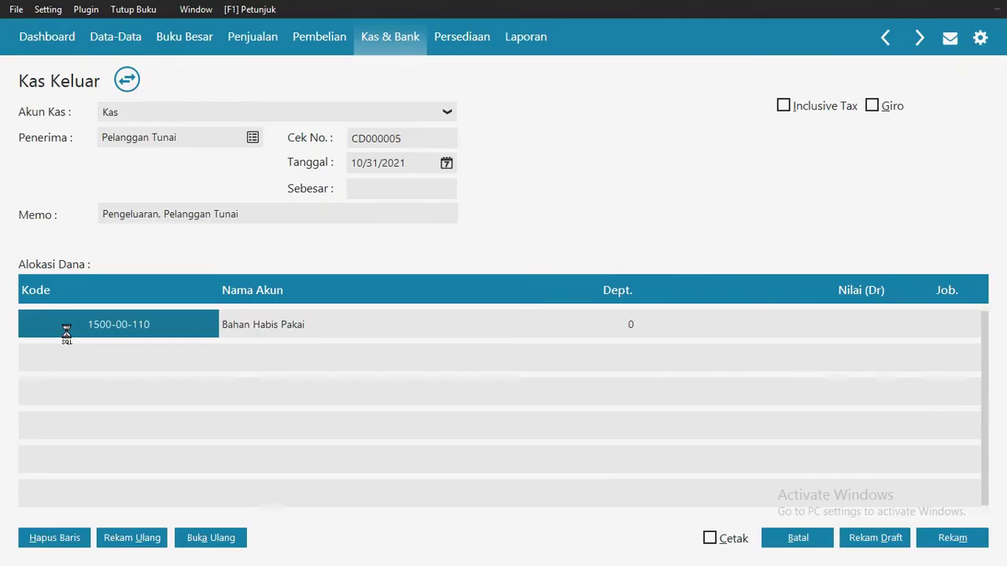
{"action": "left_click", "coordinate": [850, 317]}
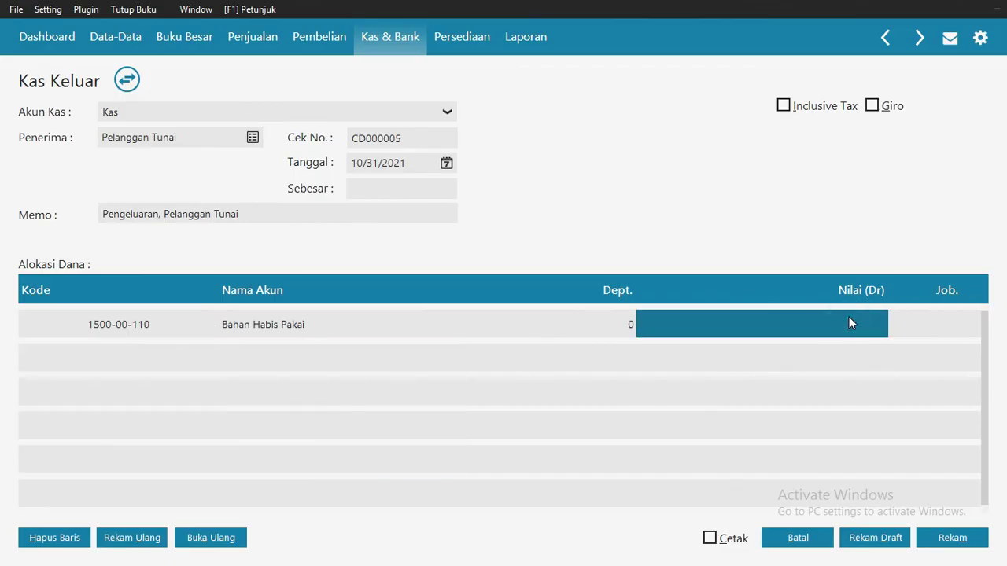
{"action": "type", "text": "872"}
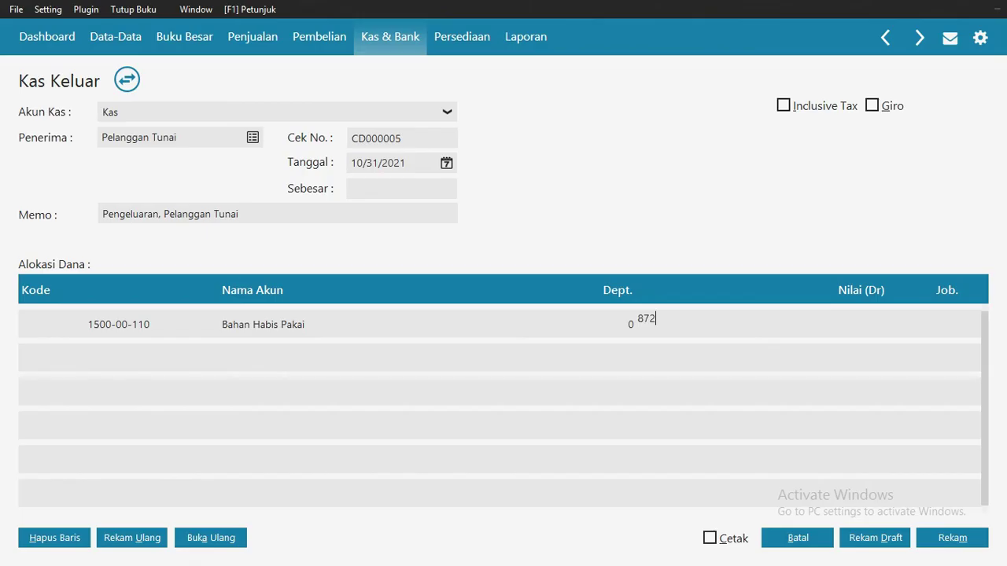
{"action": "type", "text": "000"}
{"action": "key", "text": "Return"}
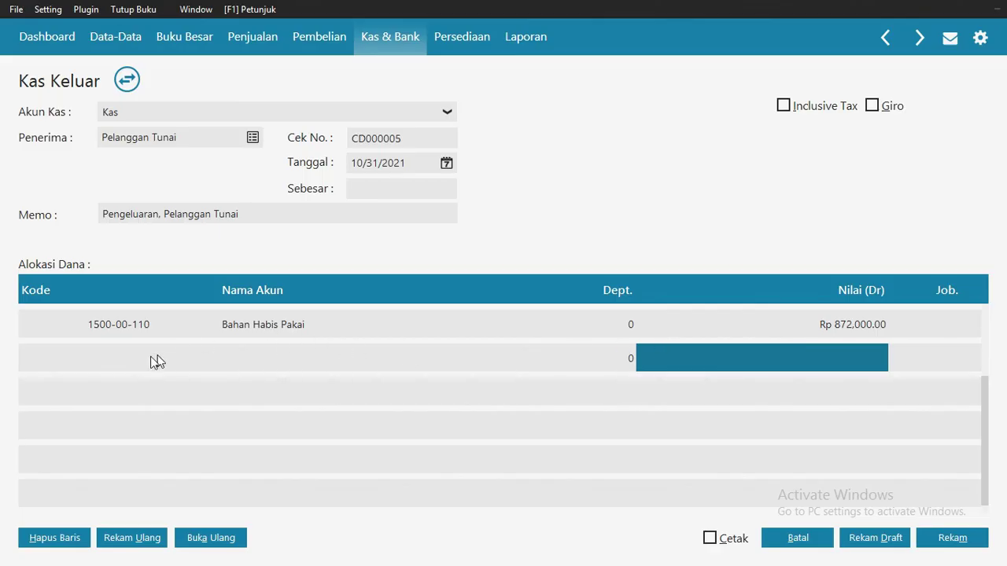
- Allocate 20000 of the October disbursement to the account Beban Transport as a debit on the second allocation row
{"action": "left_click", "coordinate": [110, 351]}
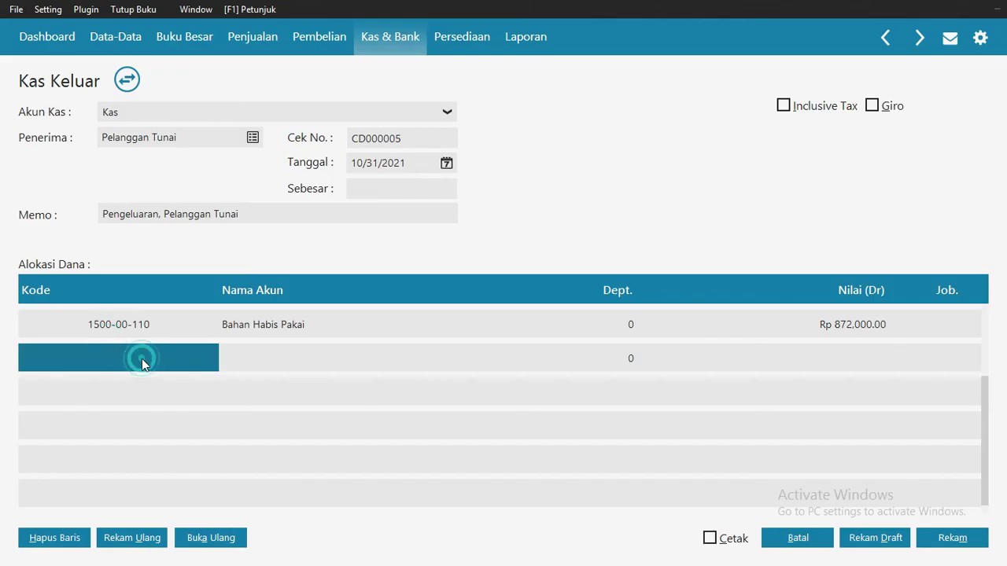
{"action": "double_click", "coordinate": [79, 361]}
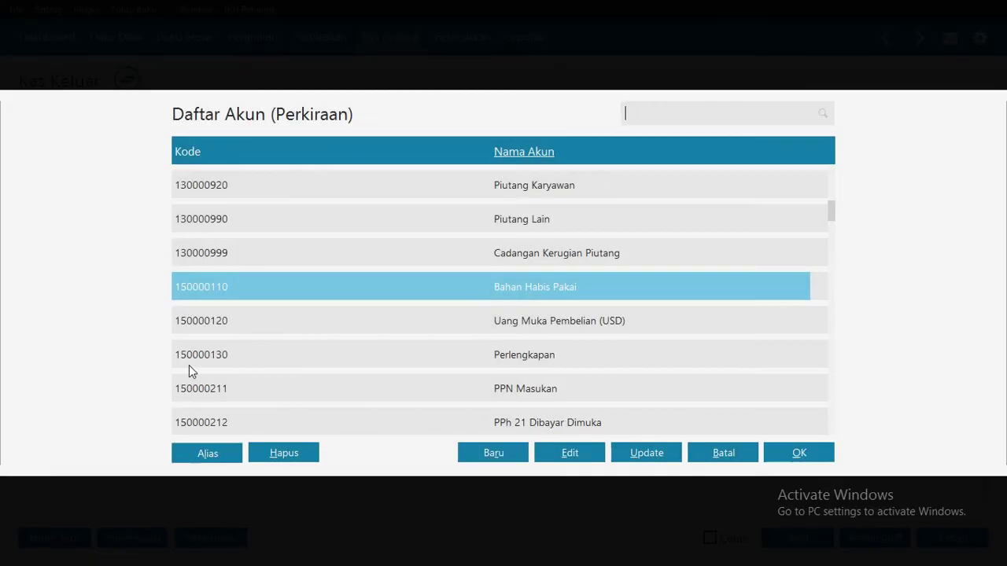
{"action": "type", "text": "beba"}
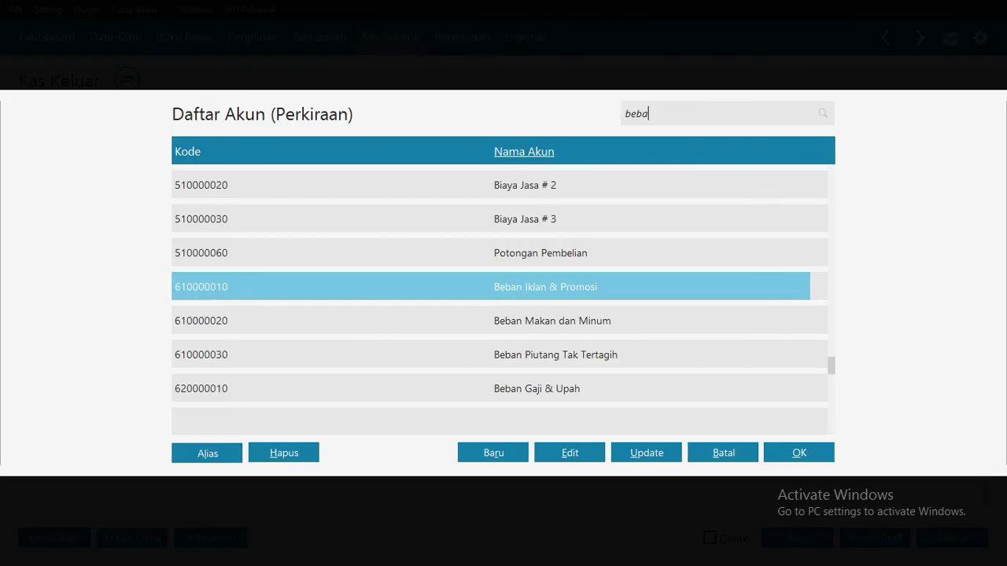
{"action": "type", "text": "n tr"}
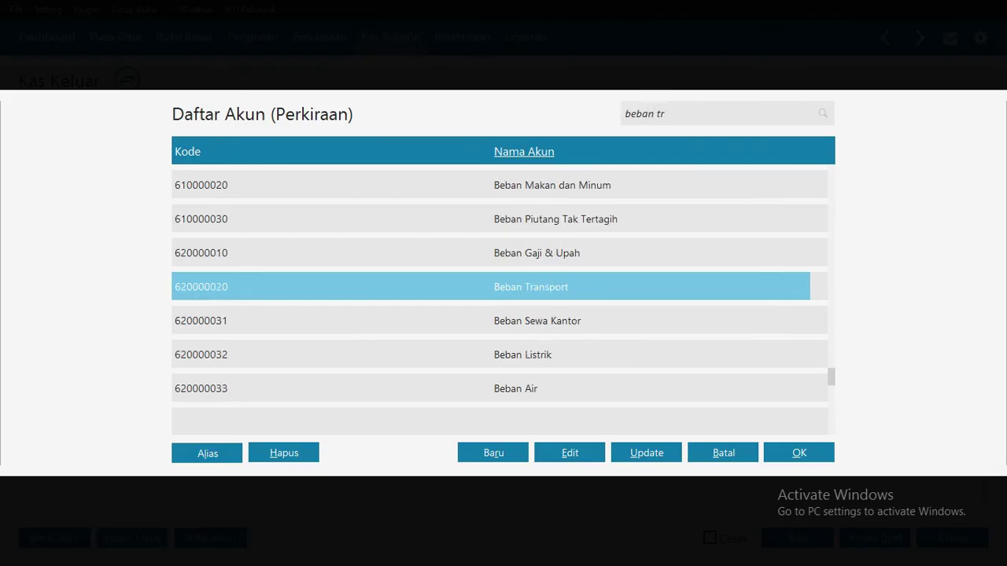
{"action": "key", "text": "Return"}
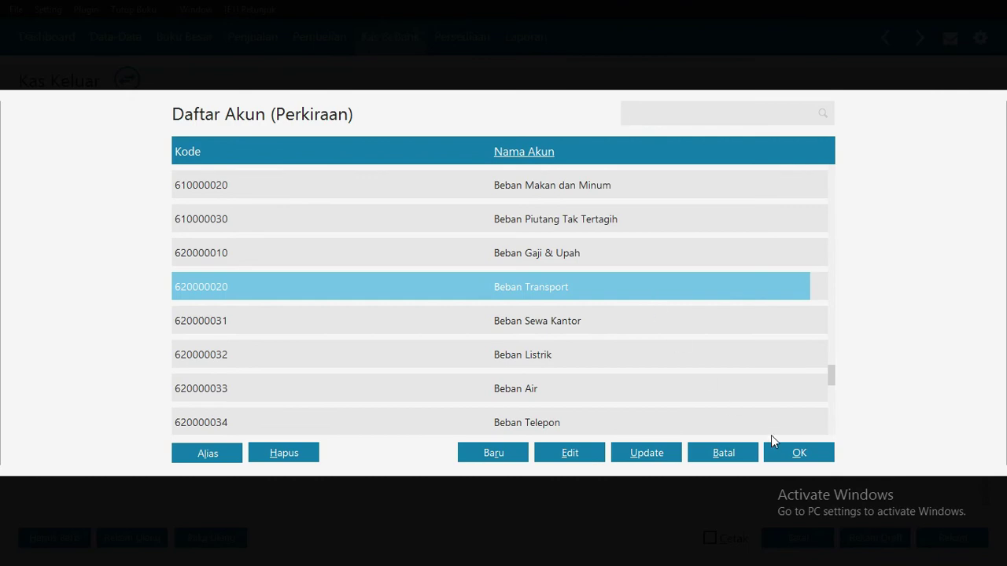
{"action": "left_click", "coordinate": [798, 450]}
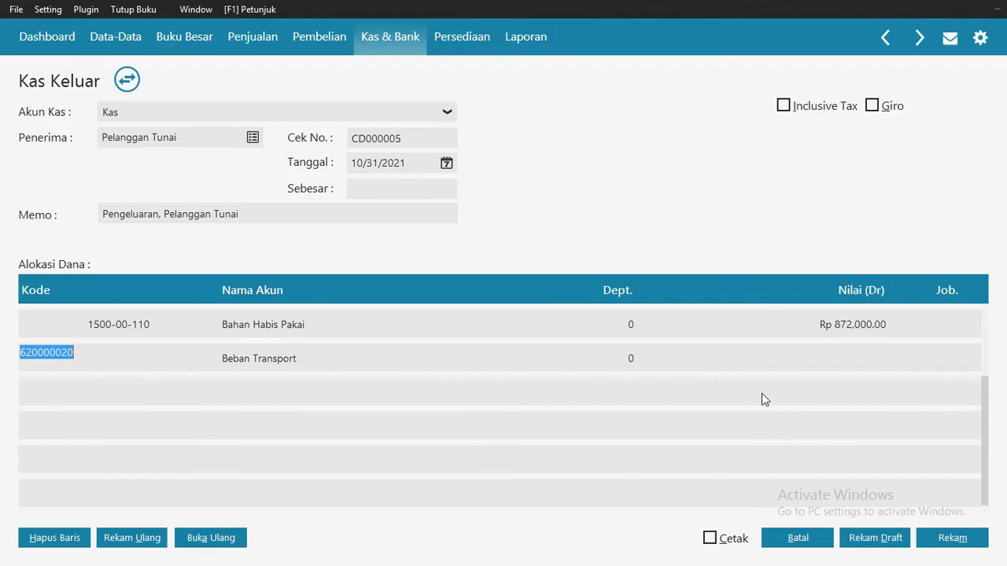
{"action": "left_click", "coordinate": [850, 361]}
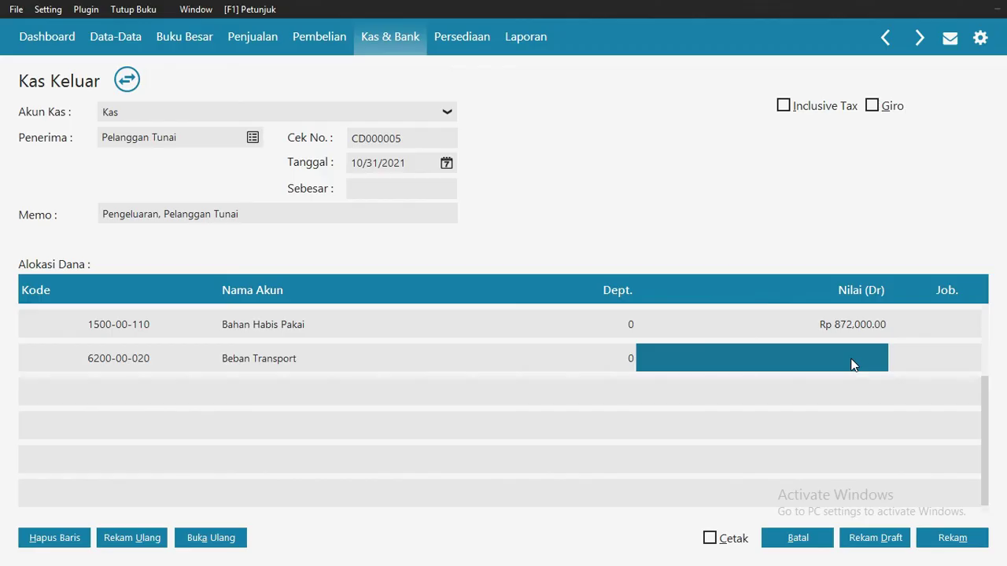
{"action": "type", "text": "20000"}
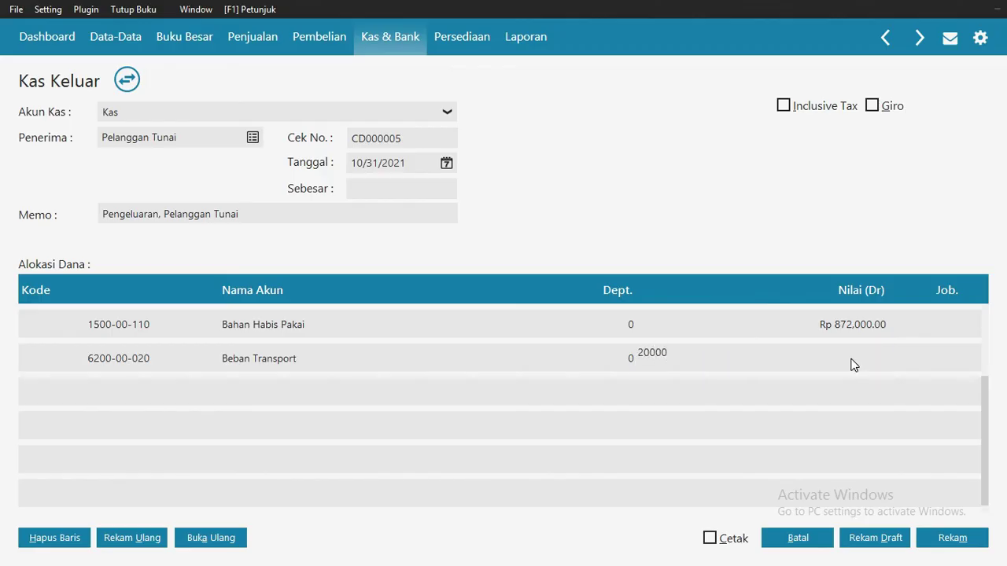
{"action": "key", "text": "Return"}
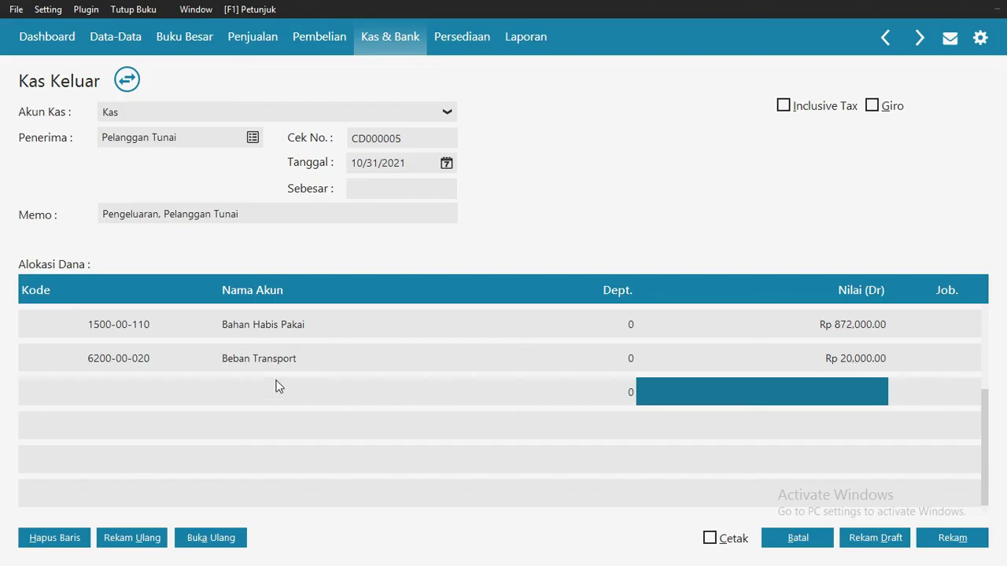
- Allocate 780000 of the October disbursement to the account Beban Gaji & Upah as a debit on the third allocation row
{"action": "double_click", "coordinate": [125, 391]}
{"action": "type", "text": "beban ga"}
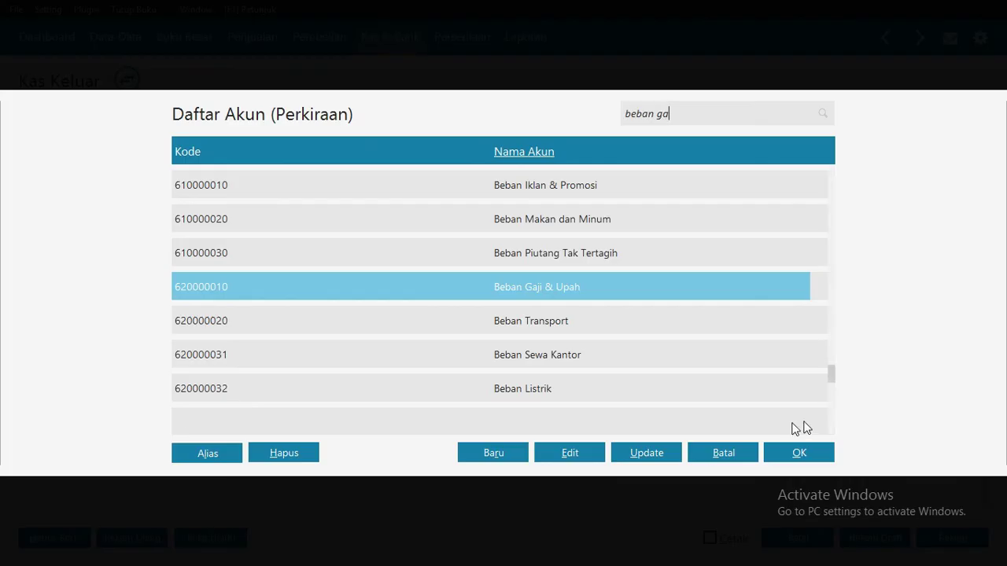
{"action": "left_click", "coordinate": [810, 452]}
{"action": "left_click", "coordinate": [847, 395]}
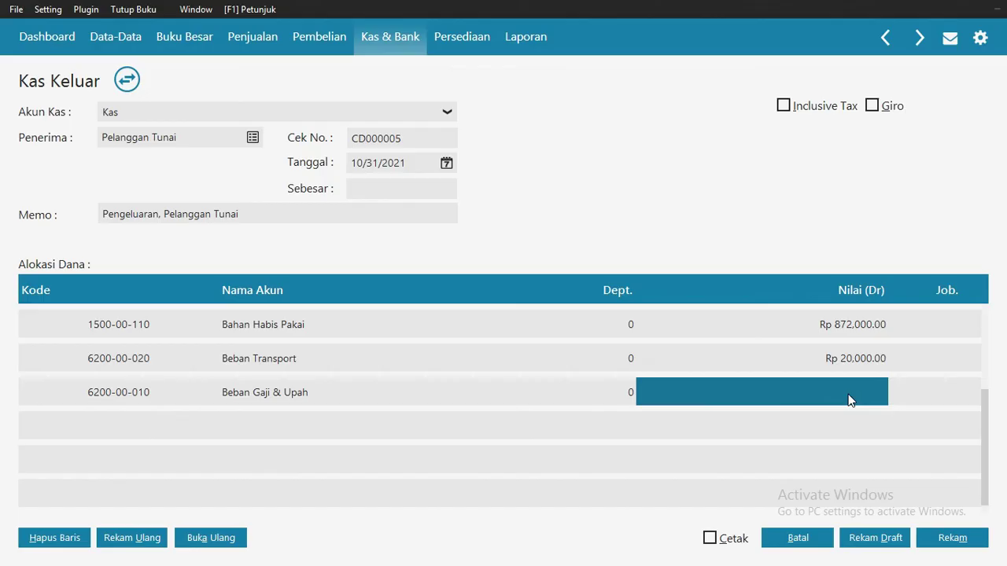
{"action": "type", "text": "780000"}
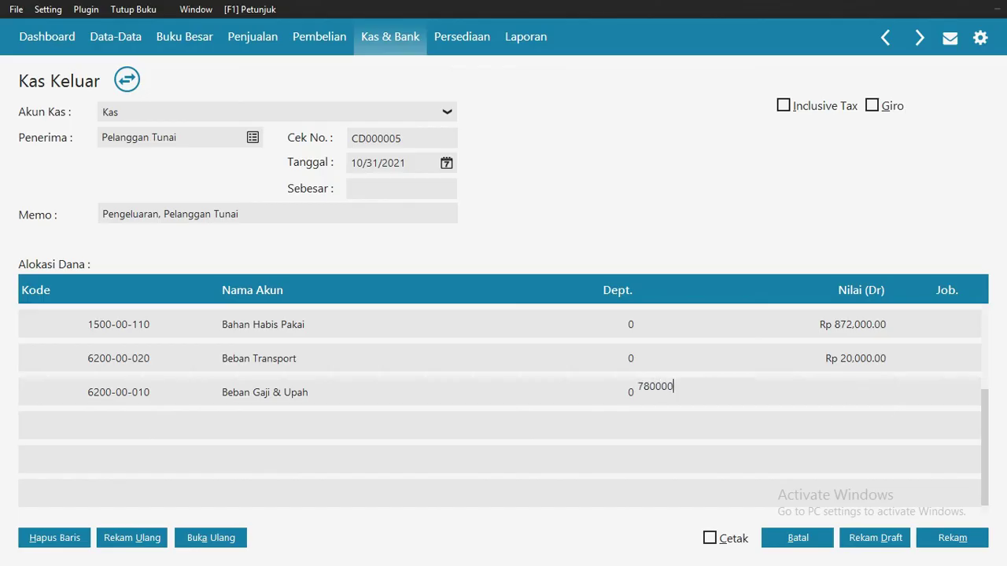
{"action": "key", "text": "Return"}
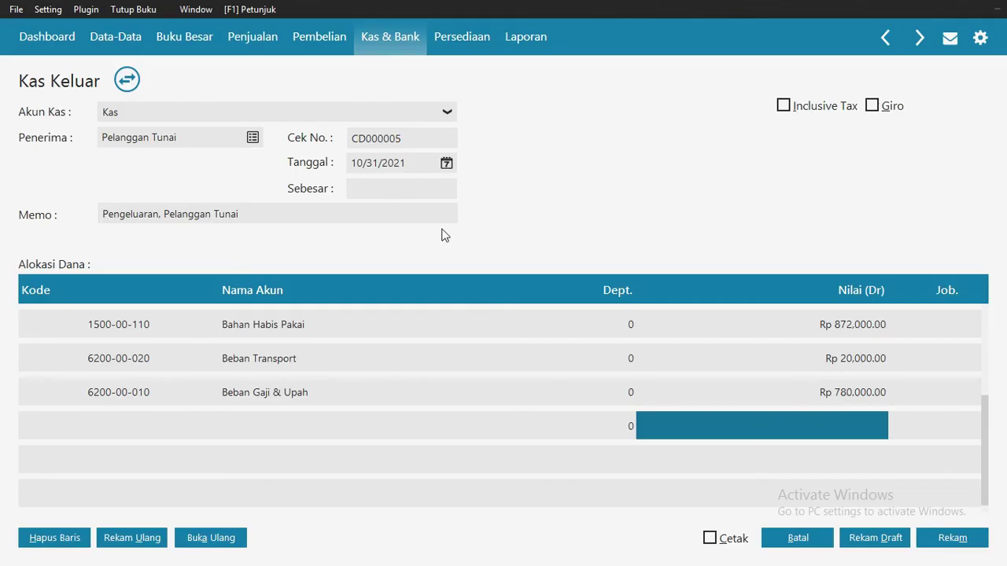
- Fill in the October disbursement's amount from its allocated total and record the transaction, accepting the out-of-period date
{"action": "left_click", "coordinate": [415, 193]}
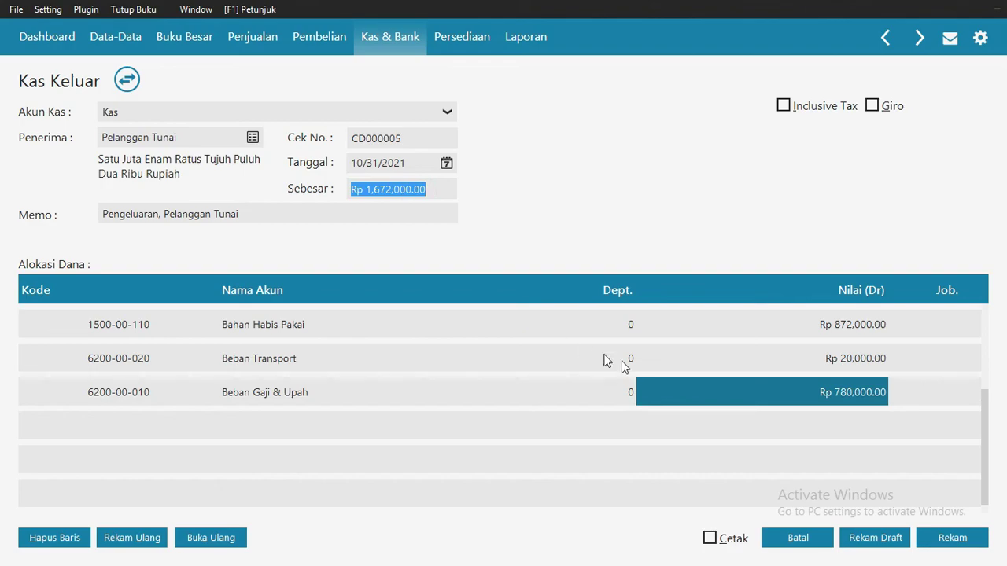
{"action": "left_click", "coordinate": [952, 538]}
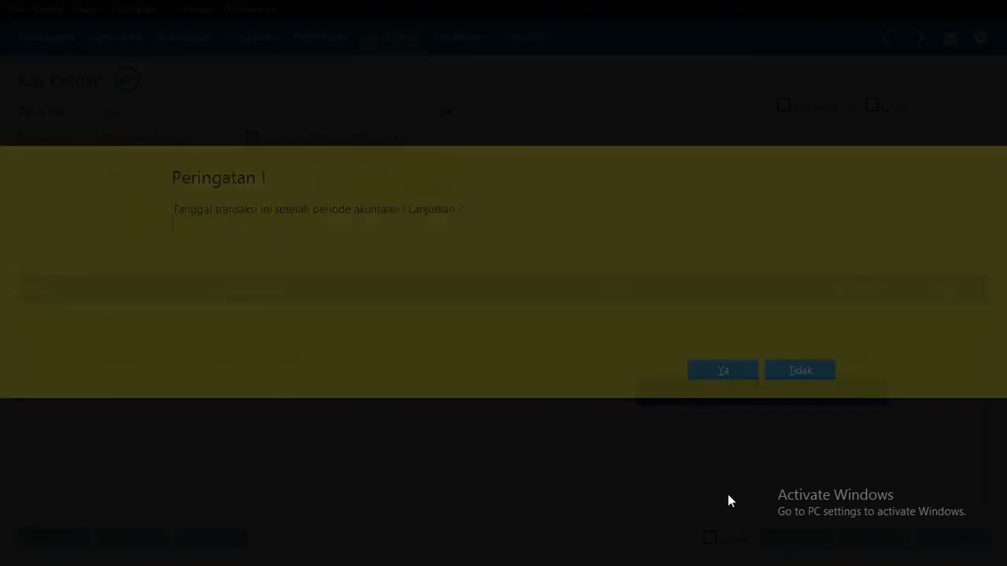
{"action": "left_click", "coordinate": [717, 372]}
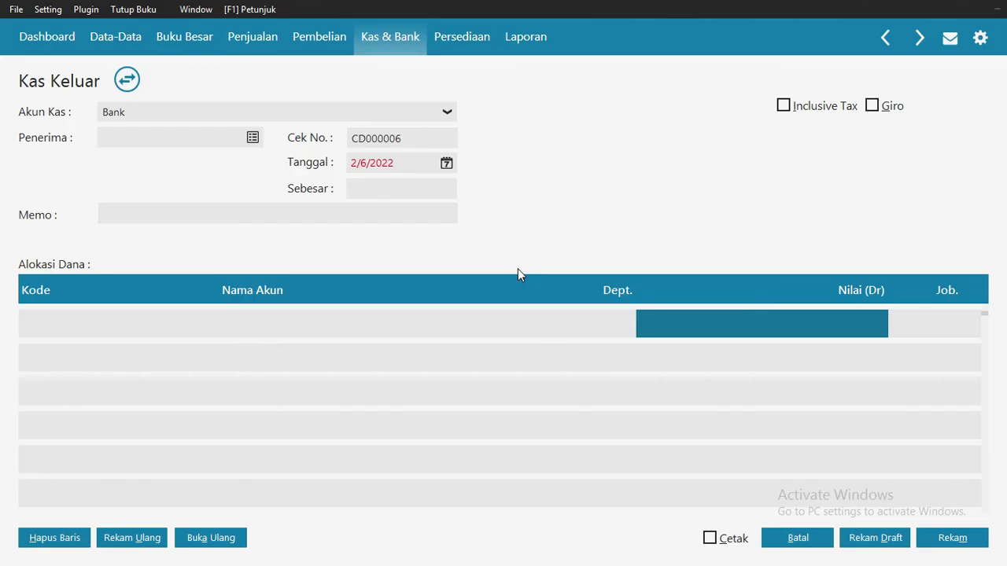
- Choose Kas as the cash account and Pelanggan Tunai as the recipient of the new cash disbursement
{"action": "left_click", "coordinate": [446, 113]}
{"action": "left_click", "coordinate": [124, 150]}
{"action": "left_click", "coordinate": [253, 138]}
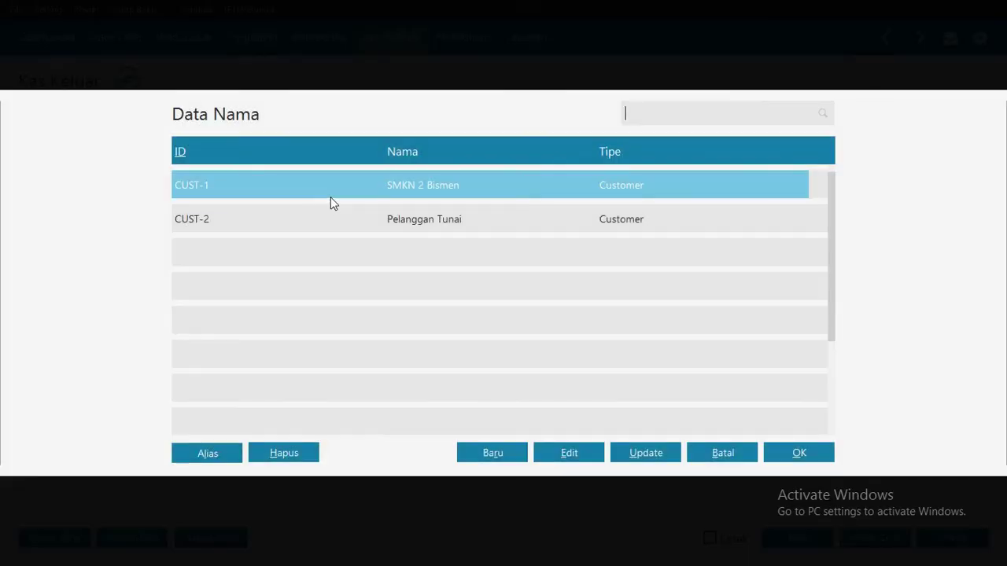
{"action": "left_click", "coordinate": [353, 218]}
{"action": "left_click", "coordinate": [799, 452]}
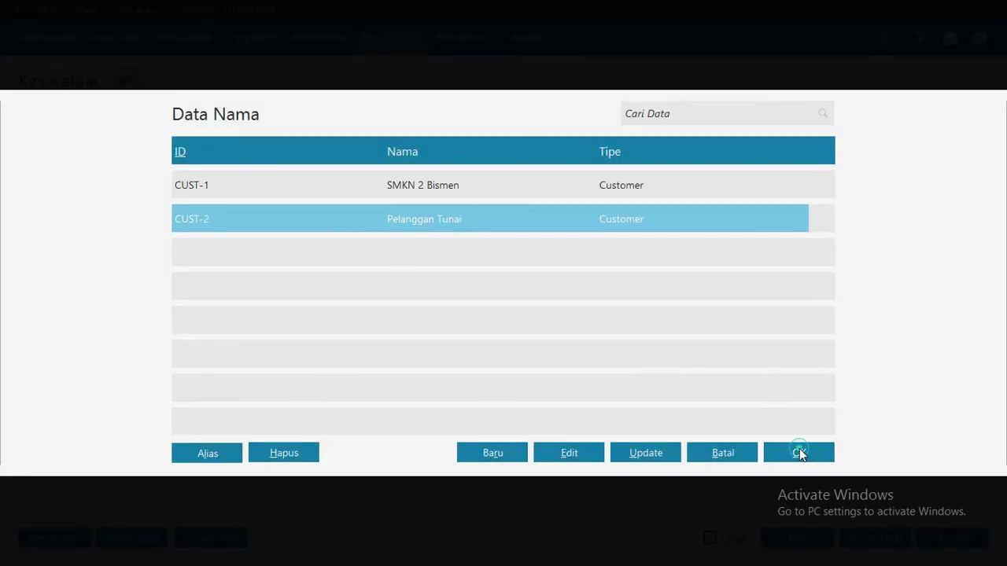
- Set the new disbursement's date to 11/30/2021
{"action": "left_click", "coordinate": [446, 166]}
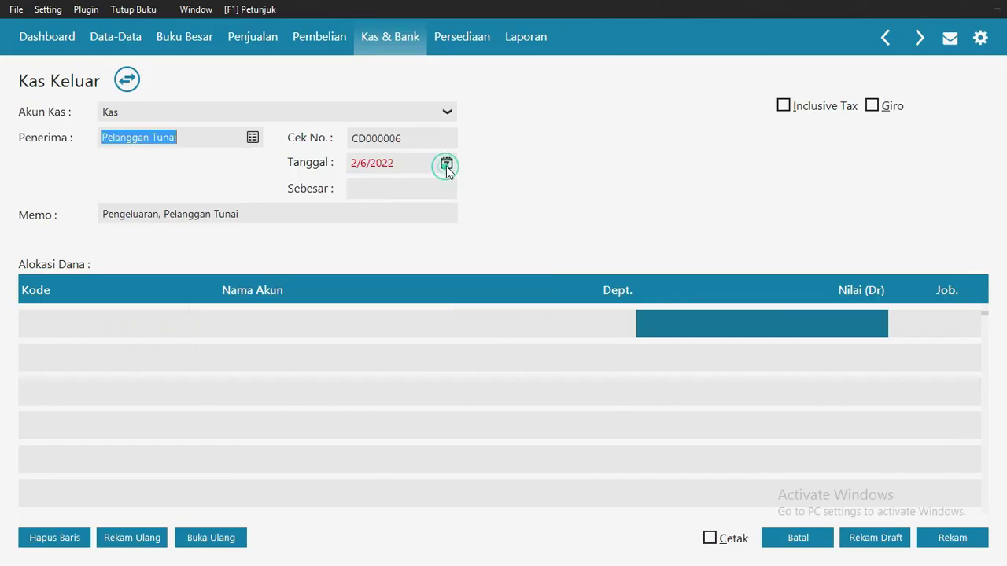
{"action": "double_click", "coordinate": [653, 192]}
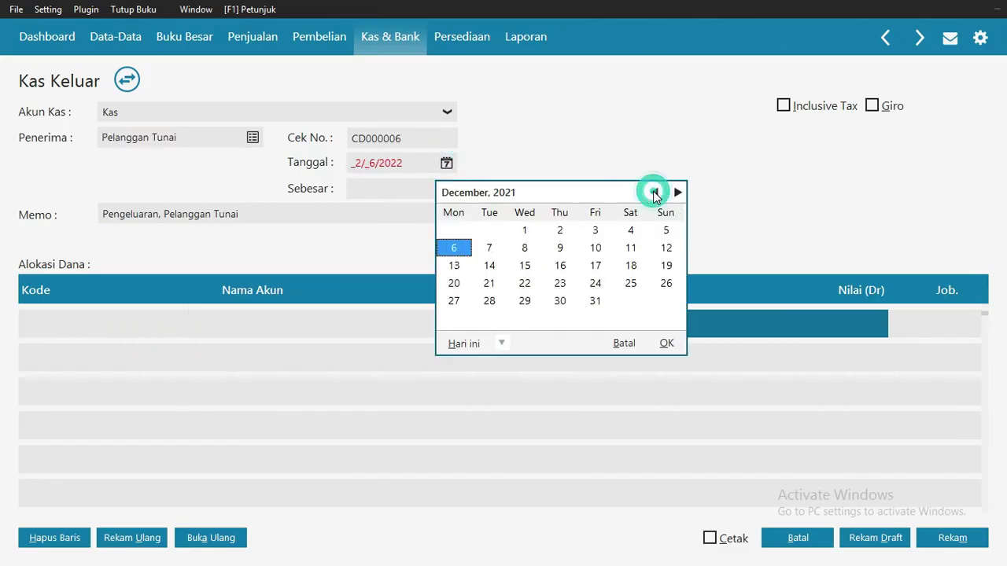
{"action": "left_click", "coordinate": [654, 192]}
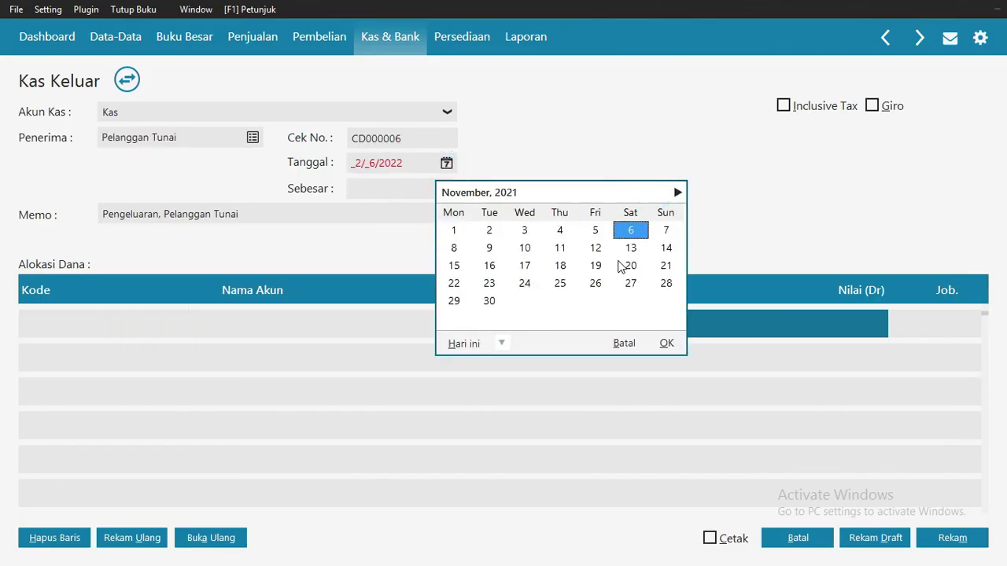
{"action": "left_click", "coordinate": [490, 301]}
{"action": "left_click", "coordinate": [665, 344]}
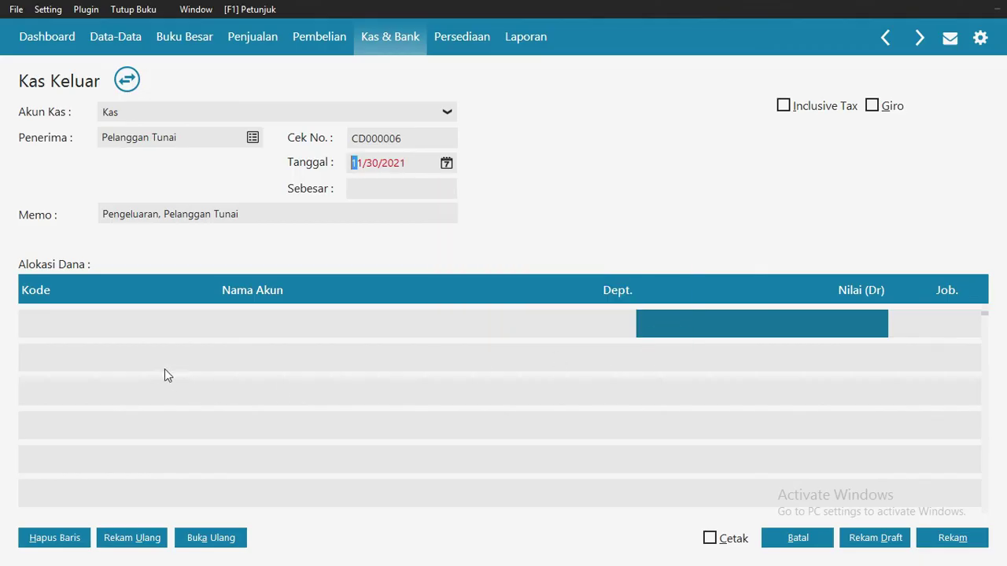
- Allocate 1776500 of the November disbursement to the account Bahan Habis Pakai as a debit
{"action": "double_click", "coordinate": [55, 314]}
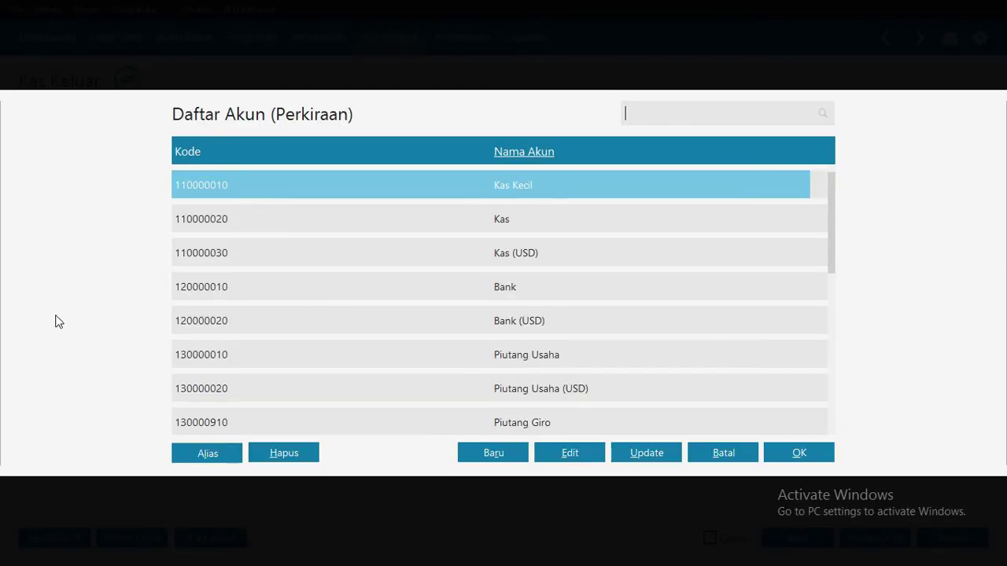
{"action": "type", "text": "bah"}
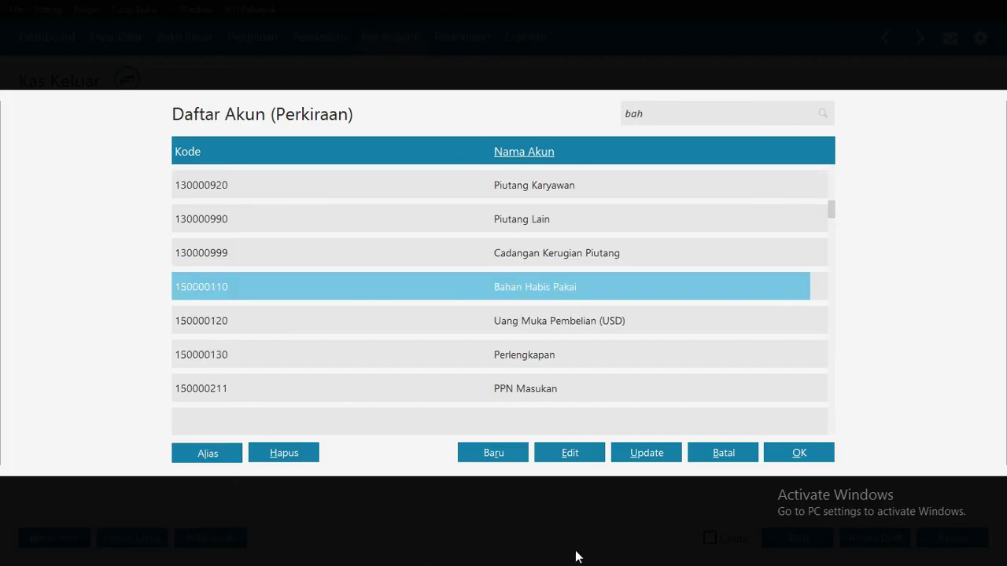
{"action": "left_click", "coordinate": [786, 452]}
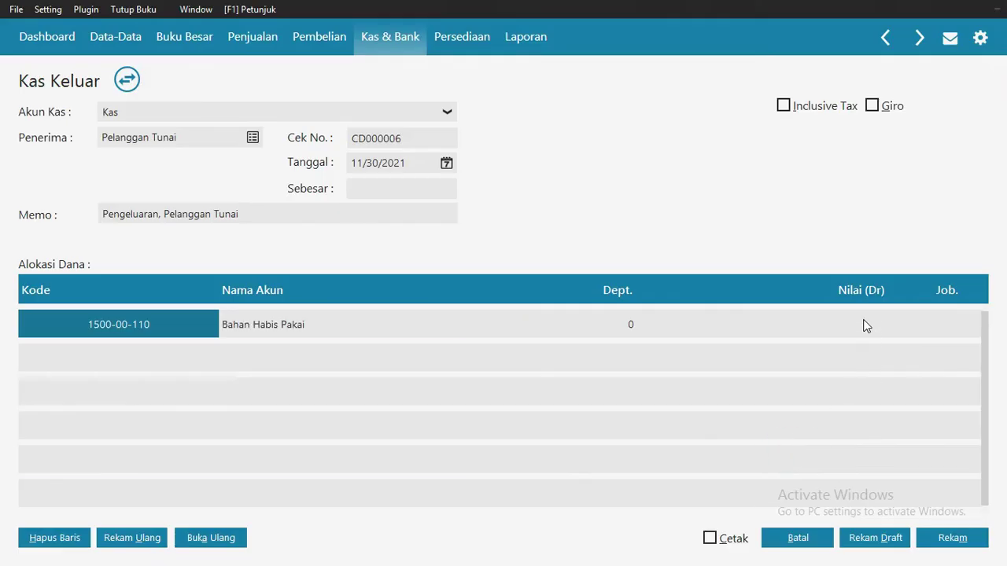
{"action": "left_click", "coordinate": [863, 317]}
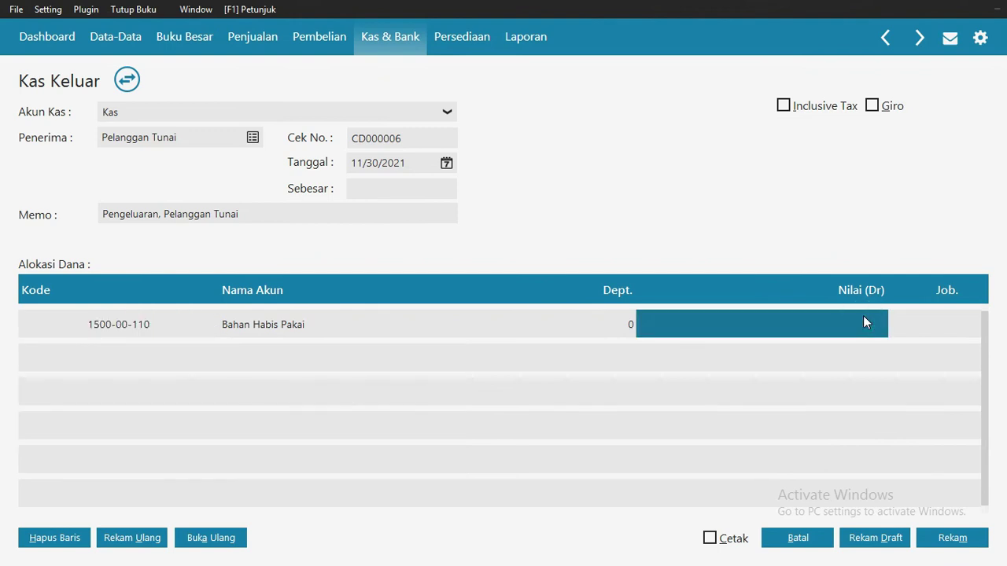
{"action": "type", "text": "1776500"}
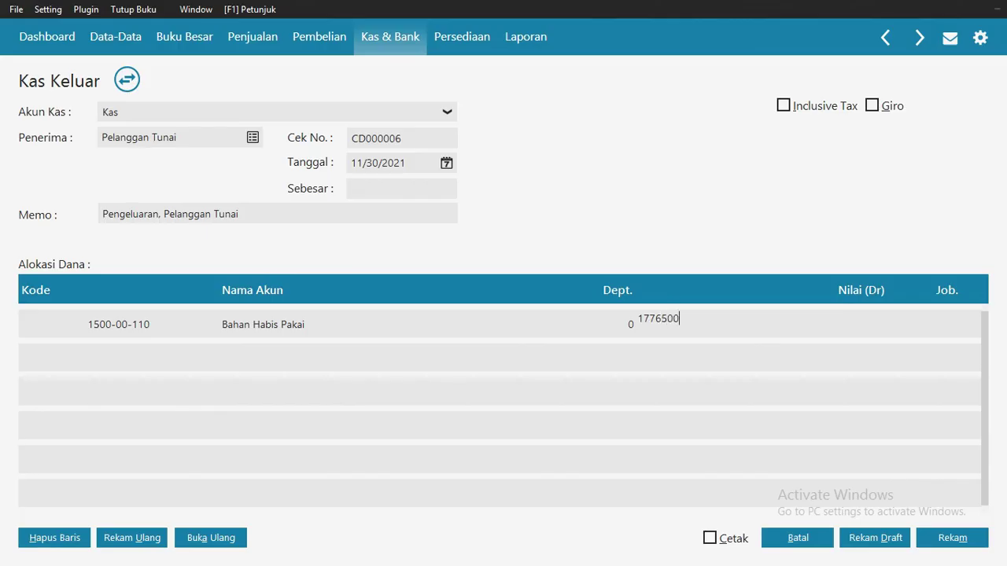
{"action": "key", "text": "Return"}
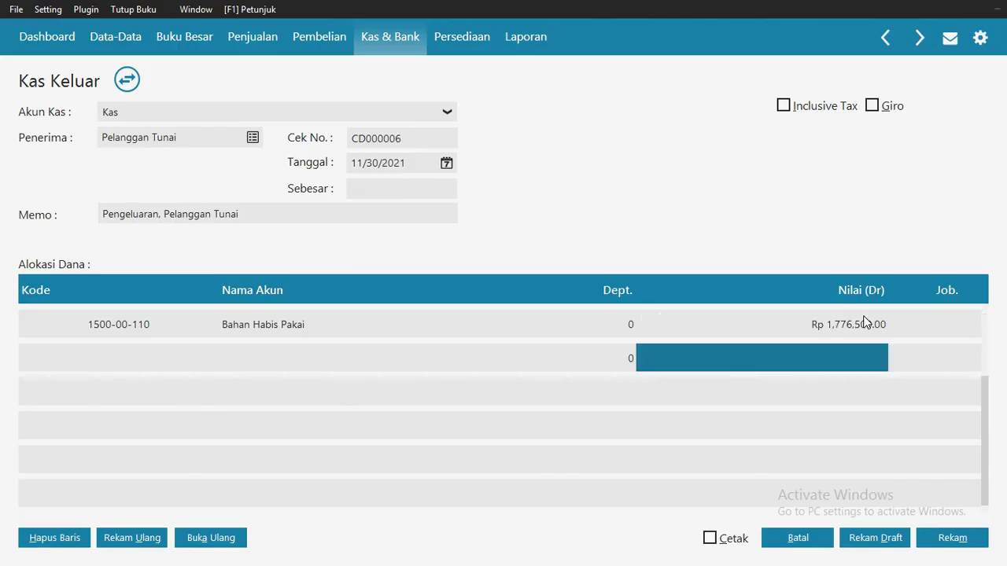
- Allocate 36000 of the November disbursement to the account Beban Makan dan Minum as a debit on the second allocation row
{"action": "double_click", "coordinate": [86, 356]}
{"action": "type", "text": "be"}
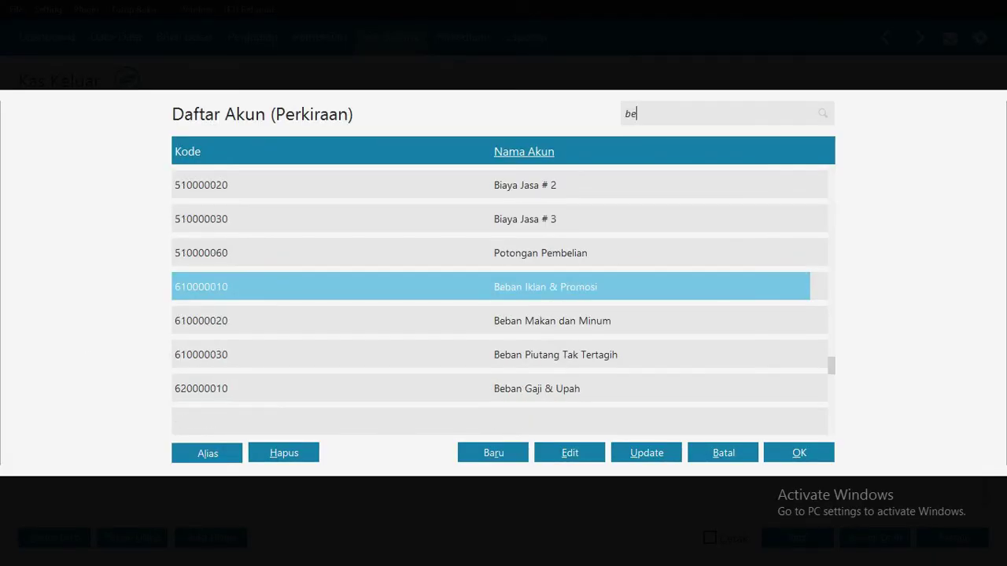
{"action": "type", "text": "ban ma"}
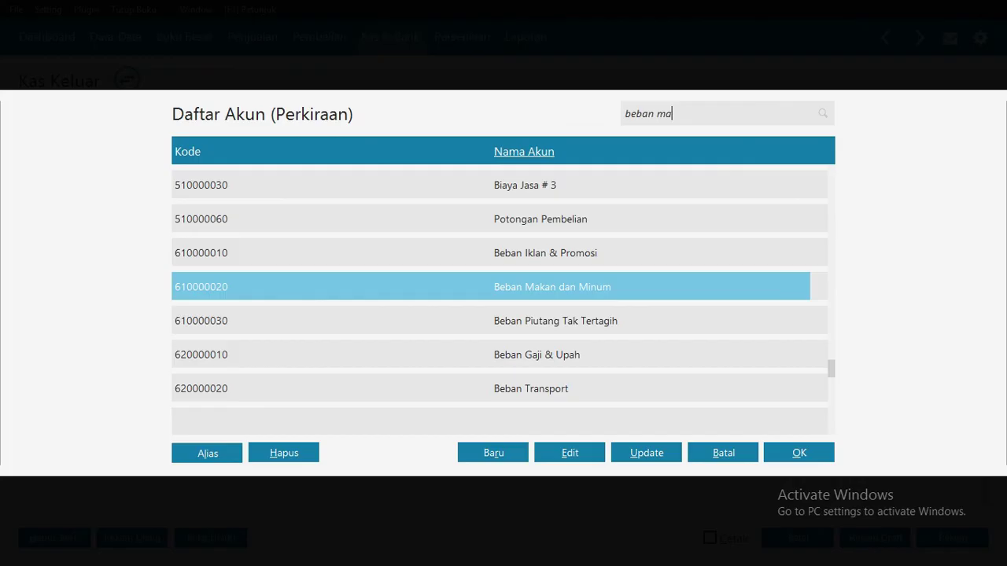
{"action": "left_click", "coordinate": [789, 459]}
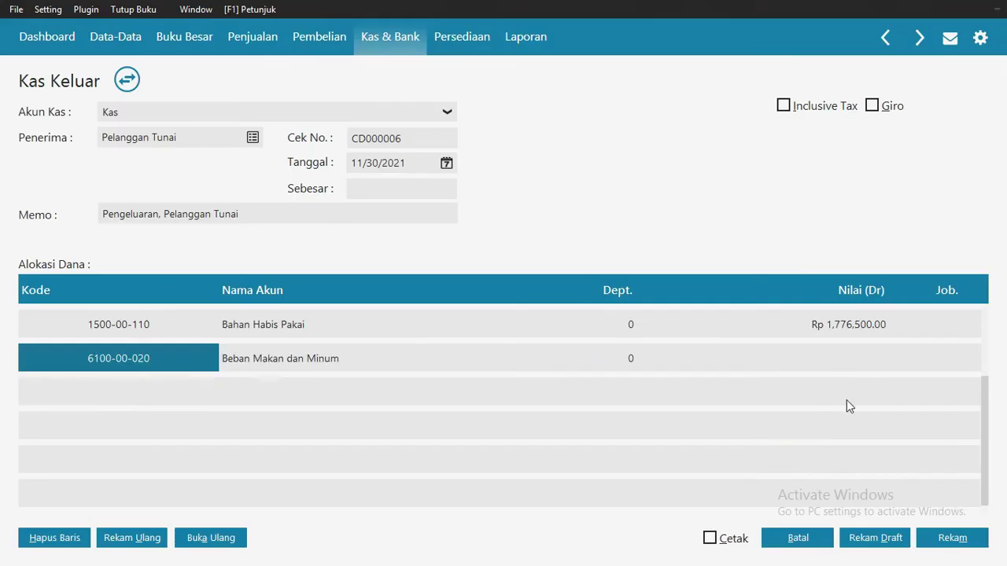
{"action": "left_click", "coordinate": [840, 358]}
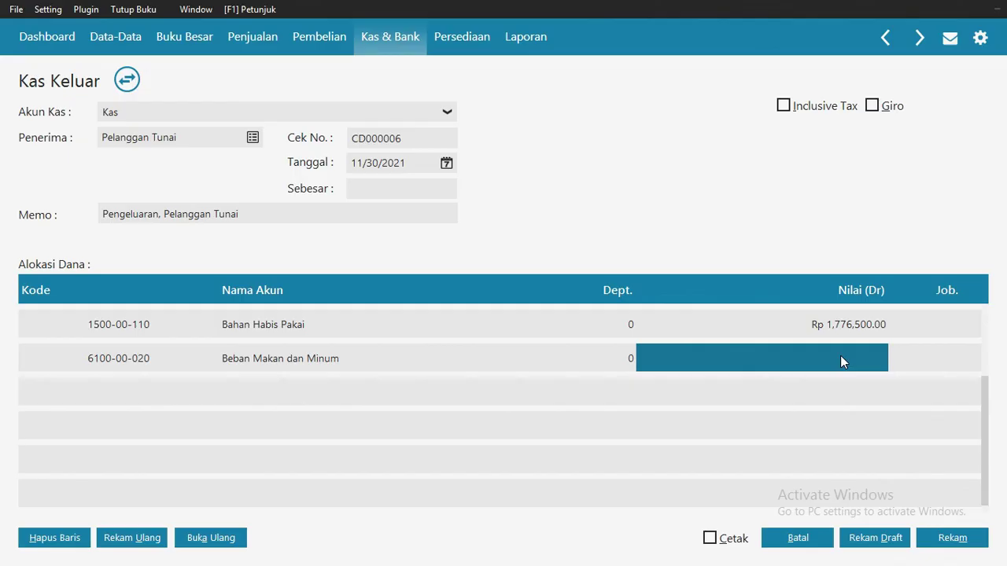
{"action": "type", "text": "36000"}
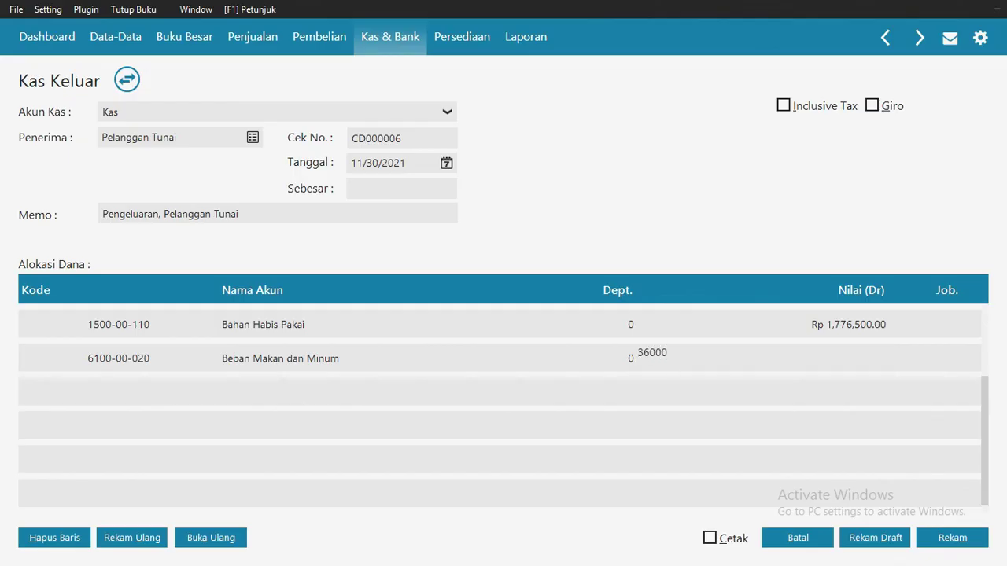
{"action": "key", "text": "Return"}
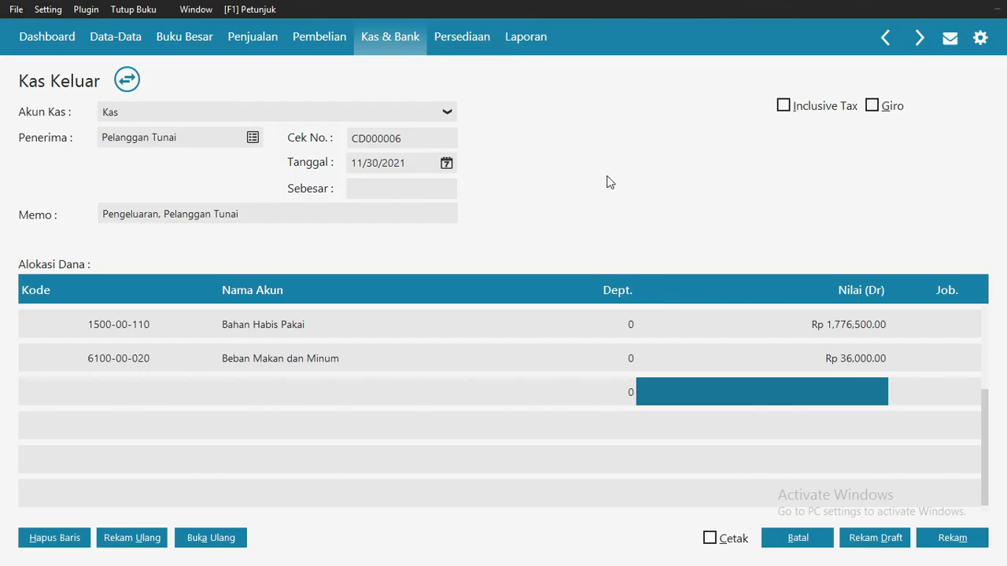
- Fill the November disbursement's total from its allocations, record it despite the accounting-period warning, and leave the following blank disbursement form
{"action": "left_click", "coordinate": [401, 186]}
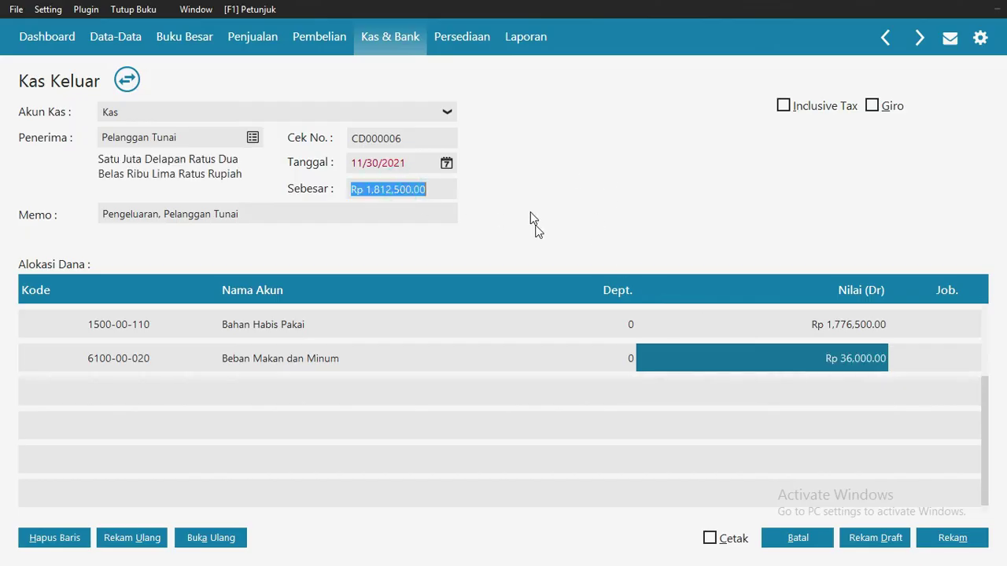
{"action": "left_click", "coordinate": [964, 542]}
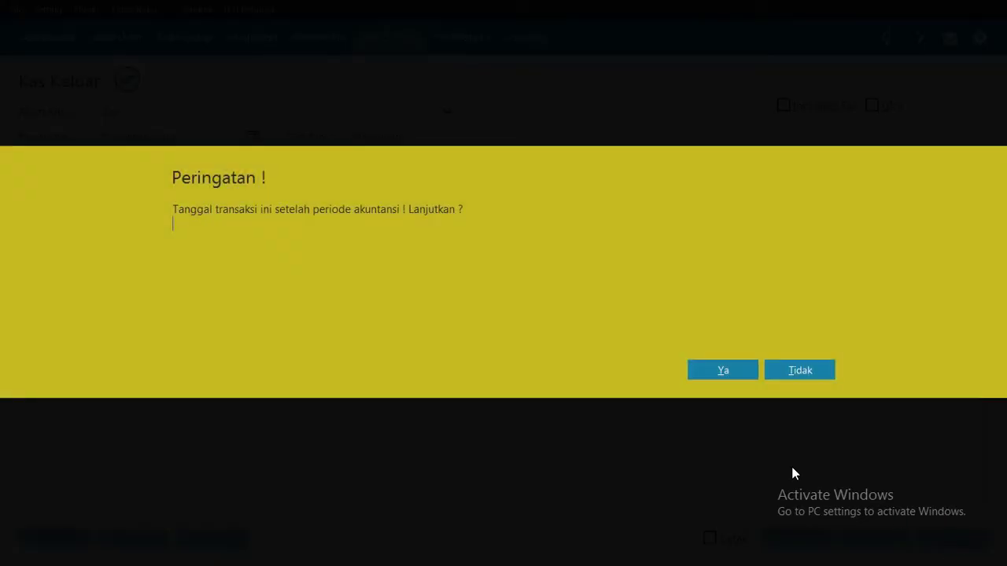
{"action": "left_click", "coordinate": [725, 377]}
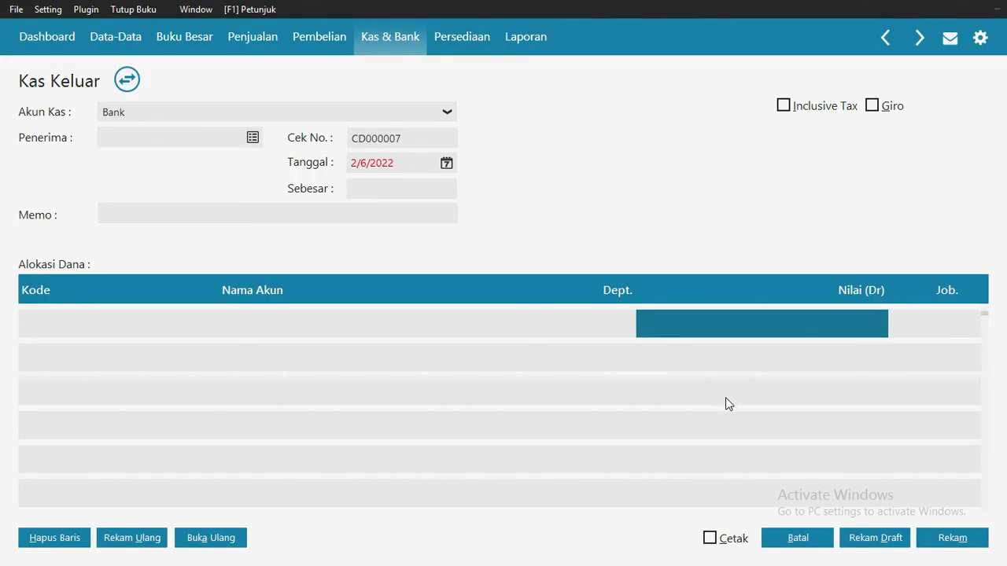
{"action": "left_click", "coordinate": [797, 538]}
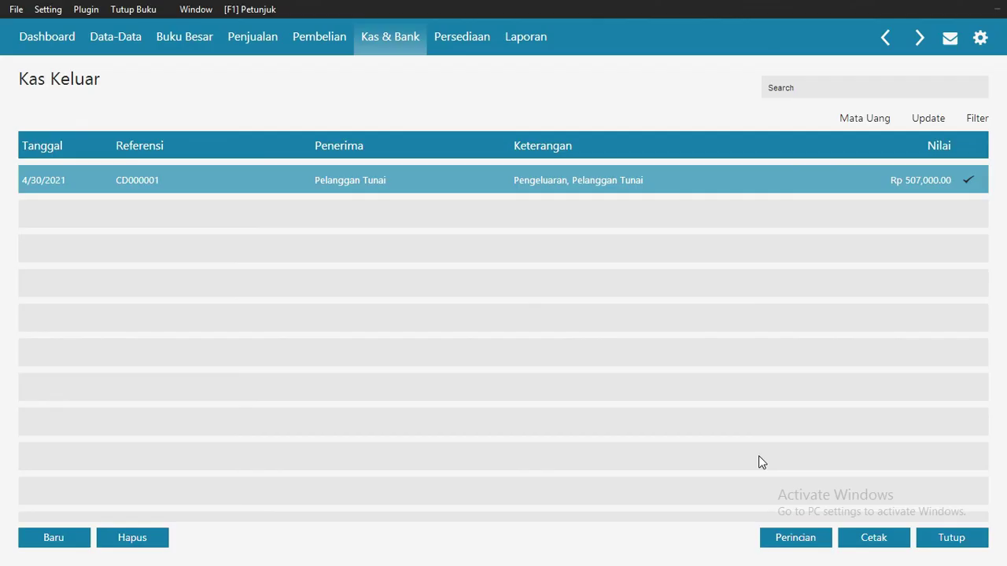
- Filter the cash disbursement list through 12/31/2021 to review the recorded disbursements, and close the list
{"action": "left_click", "coordinate": [977, 120]}
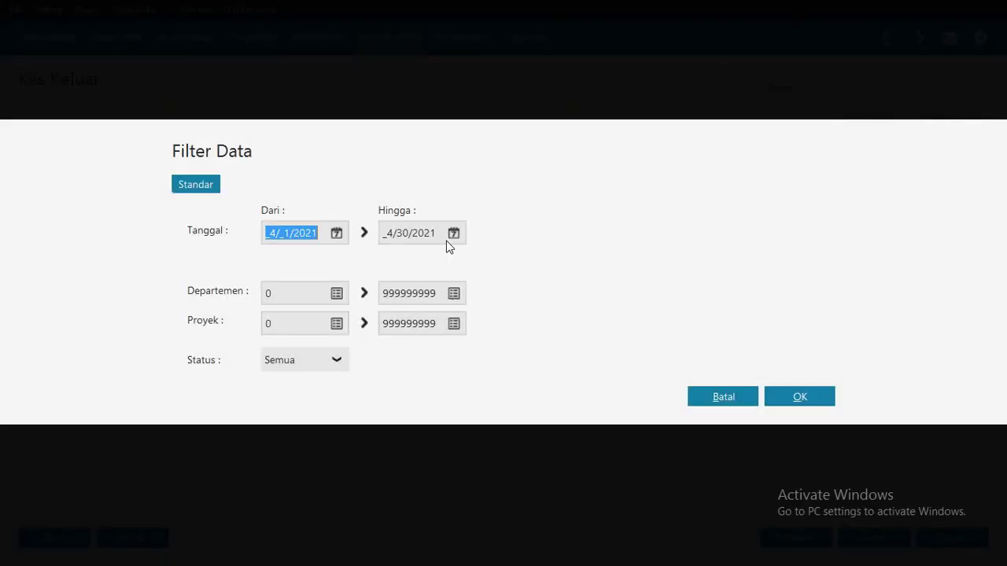
{"action": "left_click", "coordinate": [453, 233]}
{"action": "left_click", "coordinate": [684, 263]}
{"action": "left_click", "coordinate": [683, 263]}
{"action": "left_click", "coordinate": [683, 262]}
{"action": "left_click", "coordinate": [684, 263]}
{"action": "left_click", "coordinate": [683, 263]}
{"action": "left_click", "coordinate": [683, 263]}
{"action": "left_click", "coordinate": [684, 263]}
{"action": "left_click", "coordinate": [684, 263]}
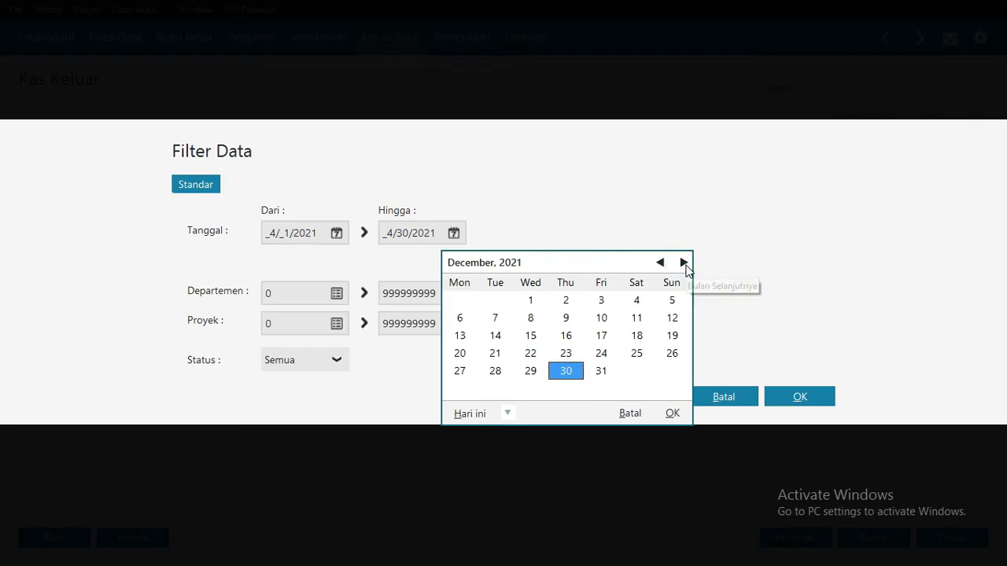
{"action": "left_click", "coordinate": [600, 376]}
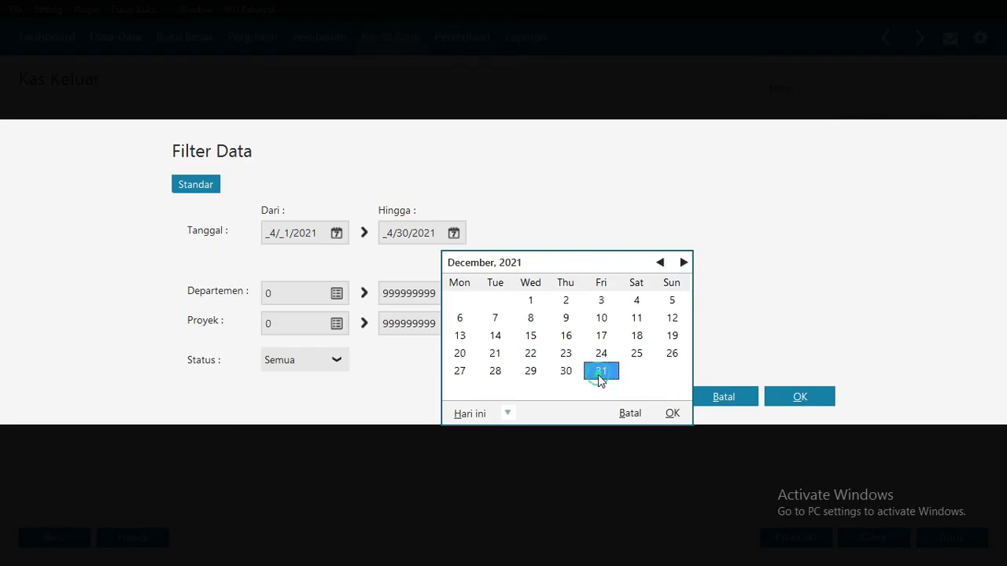
{"action": "left_click", "coordinate": [674, 414]}
{"action": "left_click", "coordinate": [803, 398]}
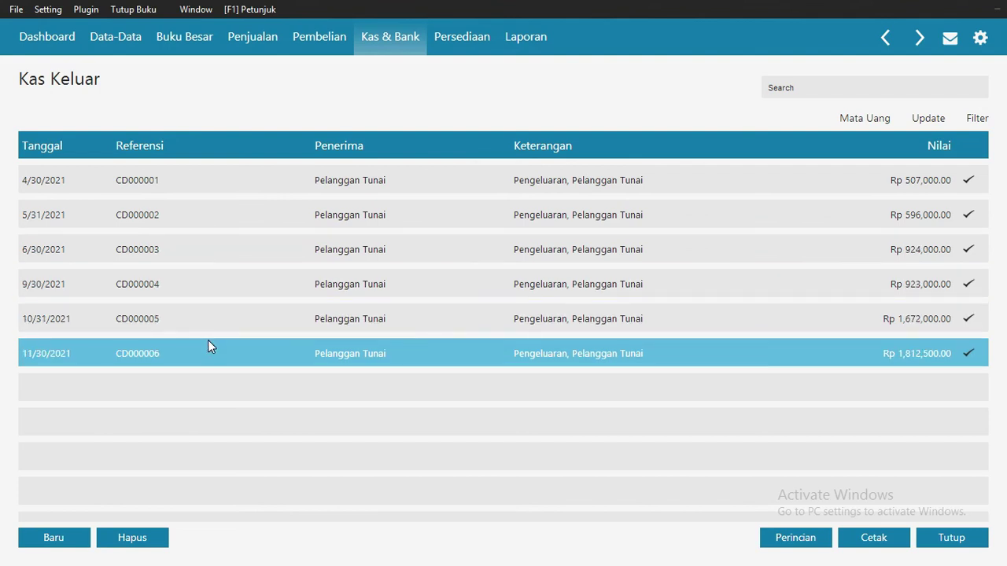
{"action": "left_click", "coordinate": [974, 539]}
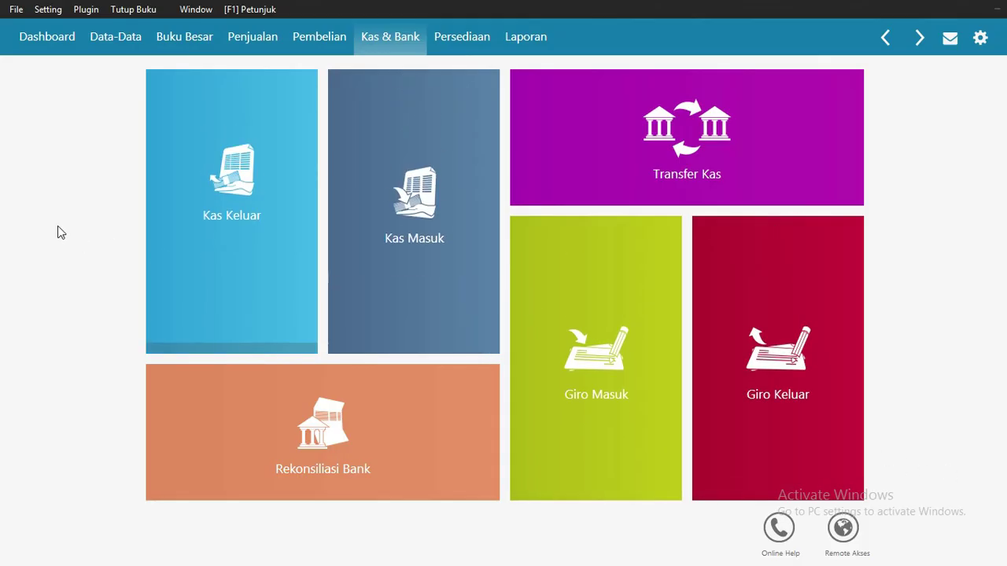
- Start a new general journal entry in the general ledger and set its date to 12/31/2021
{"action": "left_click", "coordinate": [179, 46]}
{"action": "mouse_move", "coordinate": [282, 297]}
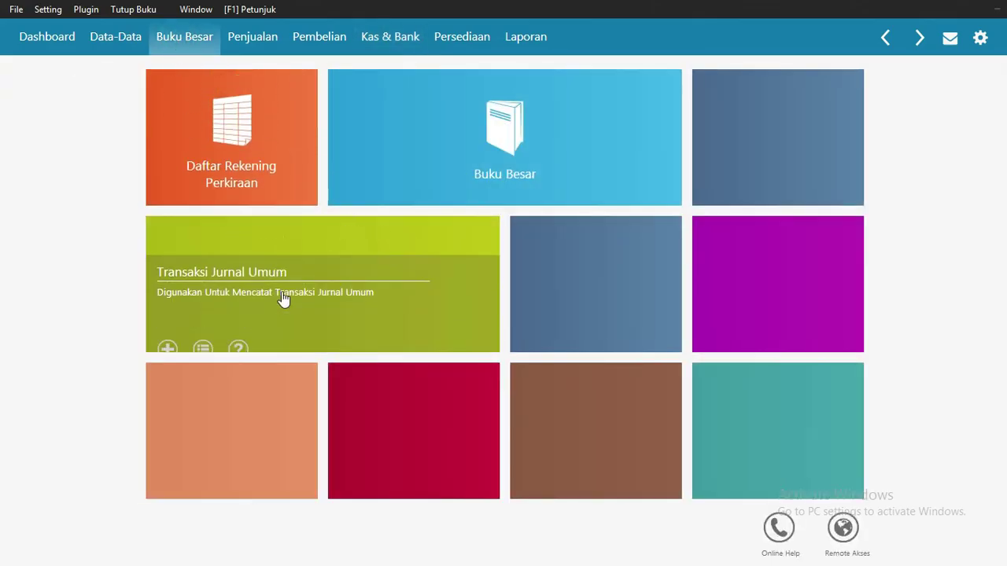
{"action": "left_click", "coordinate": [278, 280]}
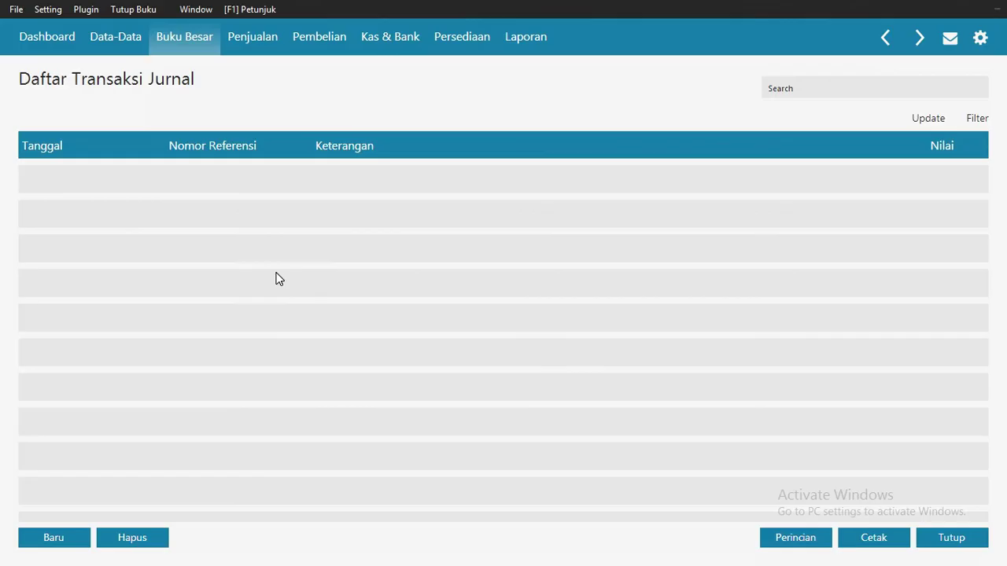
{"action": "left_click", "coordinate": [54, 538]}
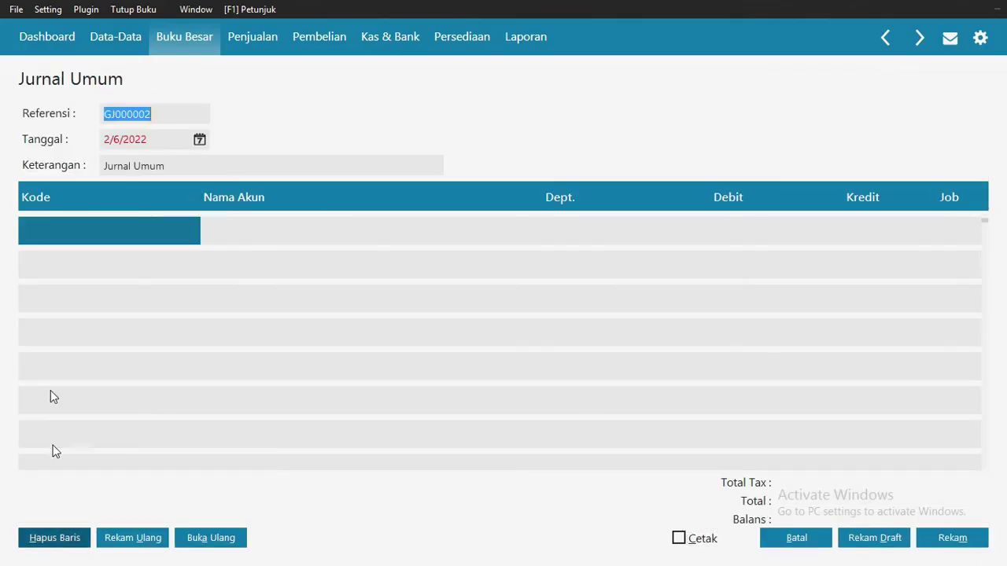
{"action": "left_click", "coordinate": [199, 139]}
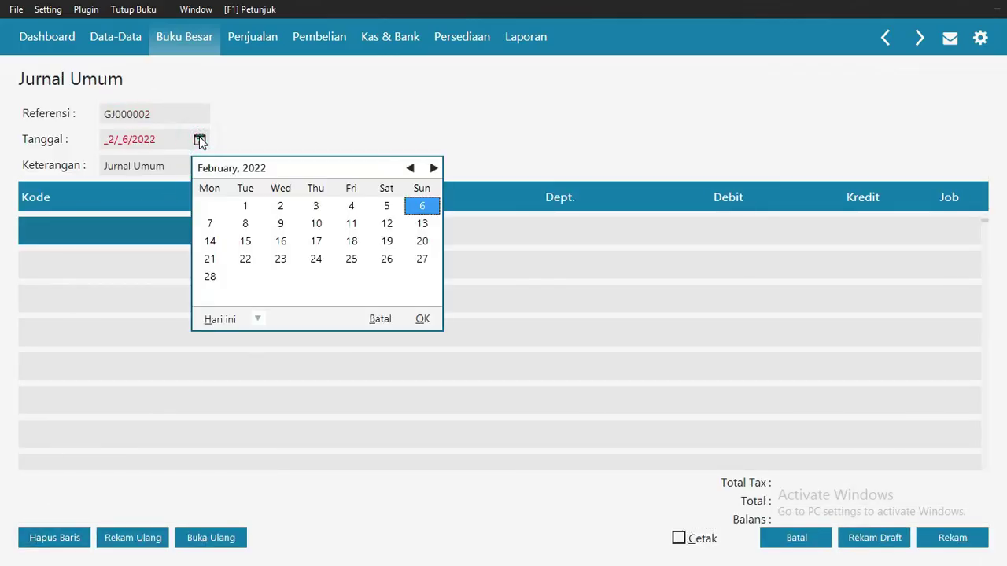
{"action": "left_click", "coordinate": [410, 168]}
{"action": "left_click", "coordinate": [410, 168]}
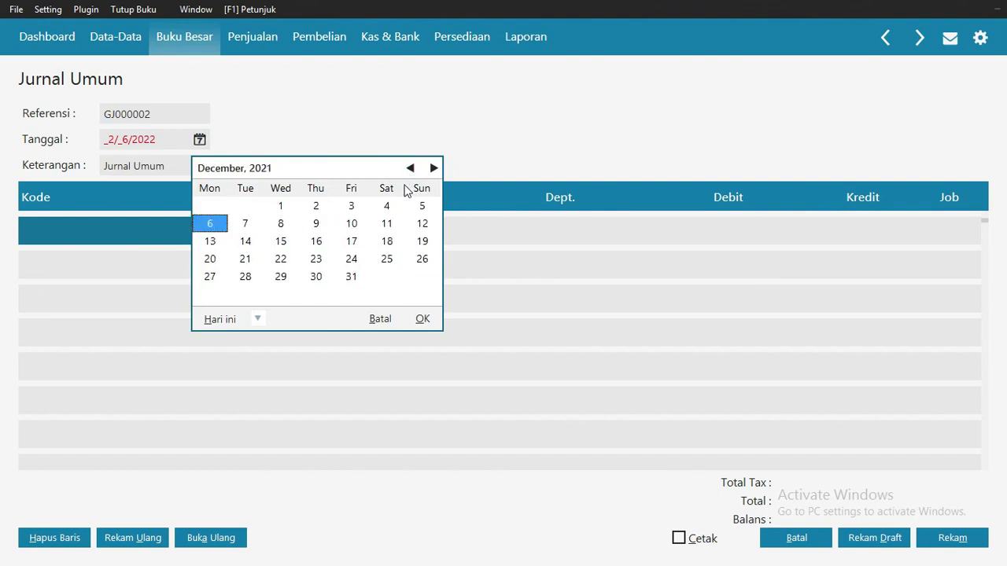
{"action": "left_click", "coordinate": [351, 277]}
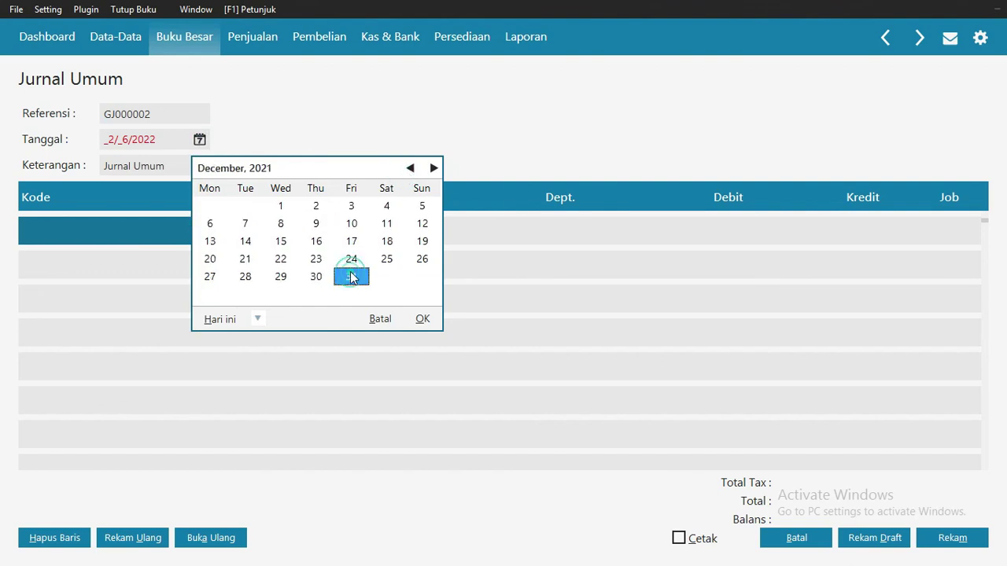
{"action": "left_click", "coordinate": [417, 320]}
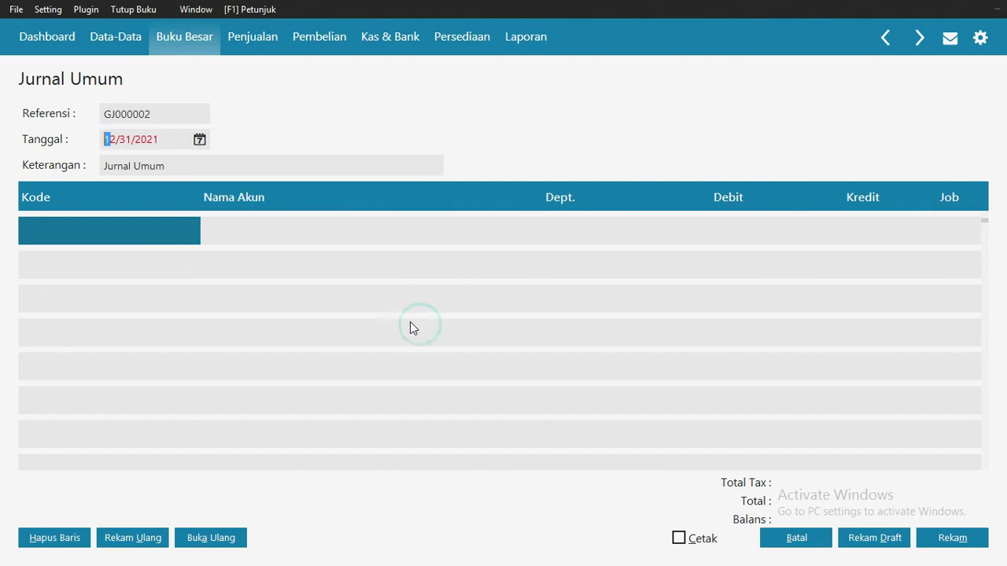
- Debit 6463530 to the account Beban Penyusutan Bangunan on the first journal row
{"action": "left_click", "coordinate": [44, 233]}
{"action": "double_click", "coordinate": [44, 233]}
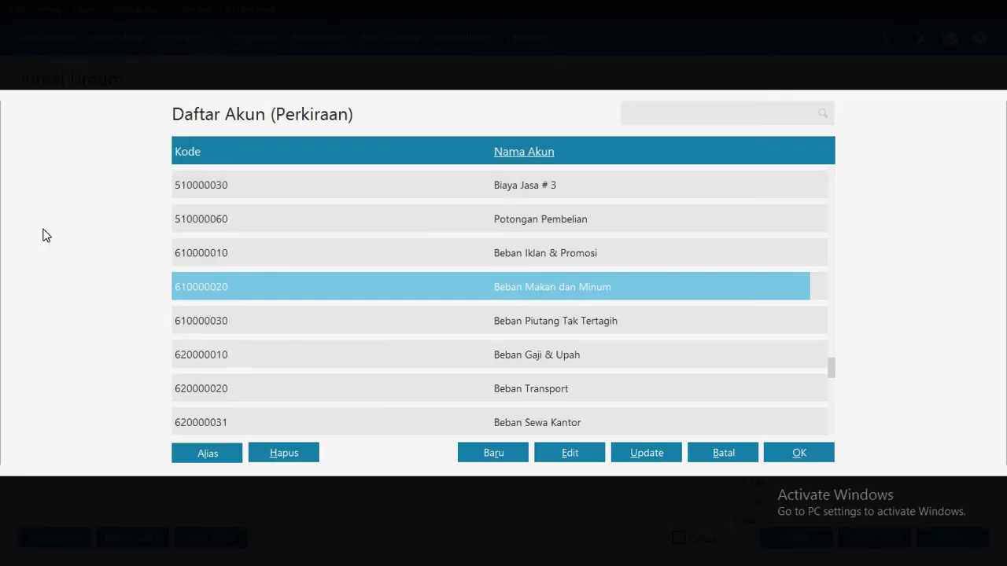
{"action": "type", "text": "beban "}
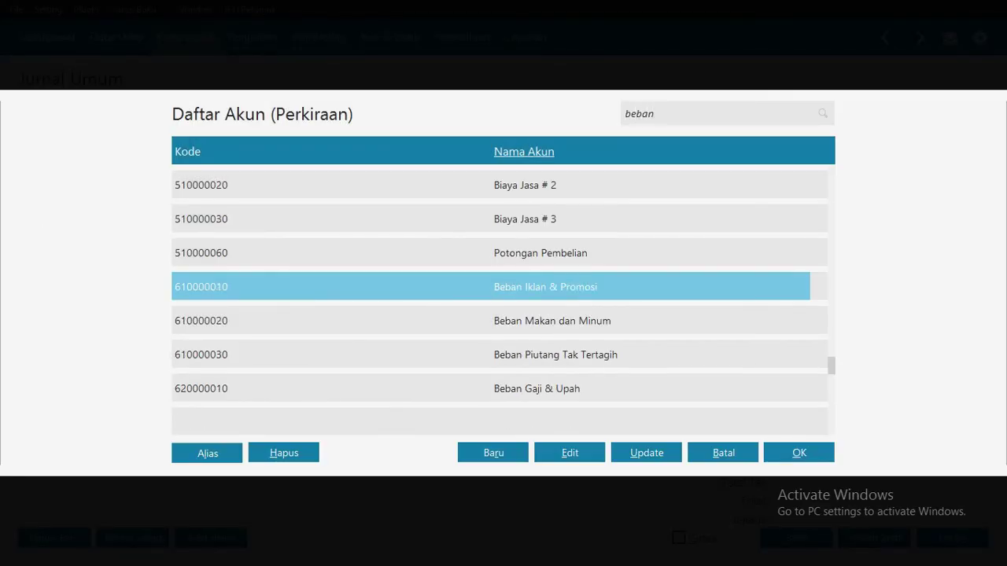
{"action": "type", "text": "penyusu"}
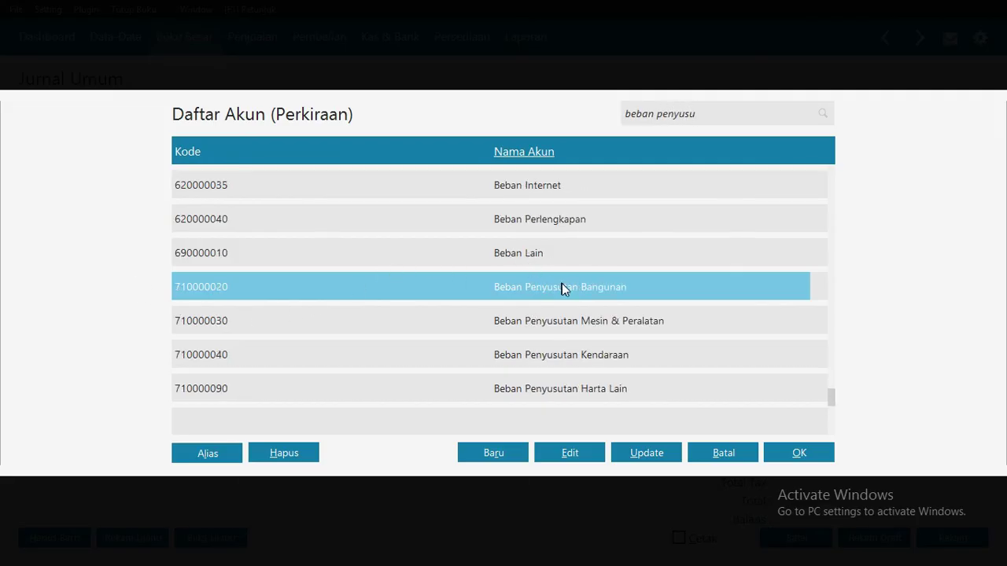
{"action": "left_click", "coordinate": [820, 455]}
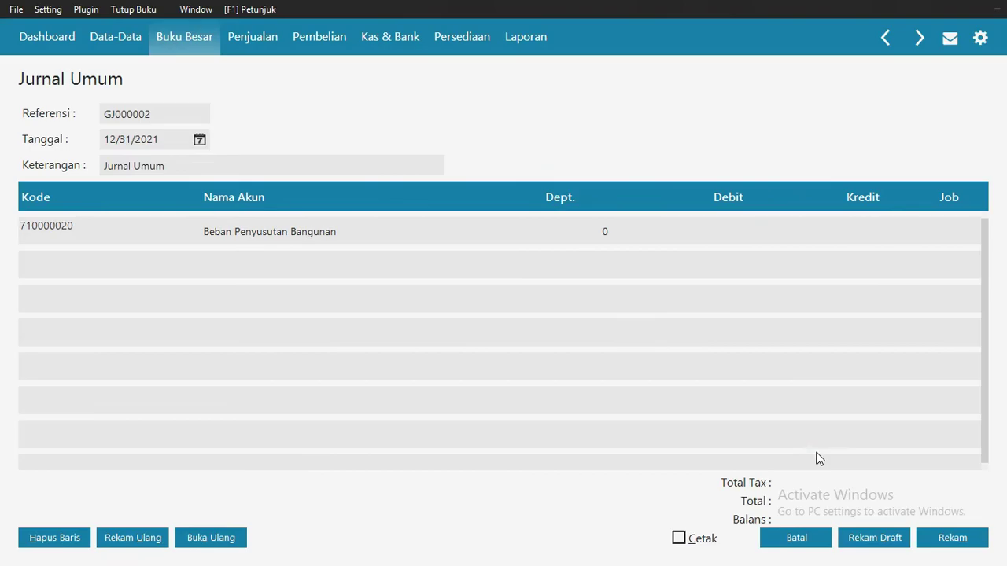
{"action": "left_click", "coordinate": [730, 227]}
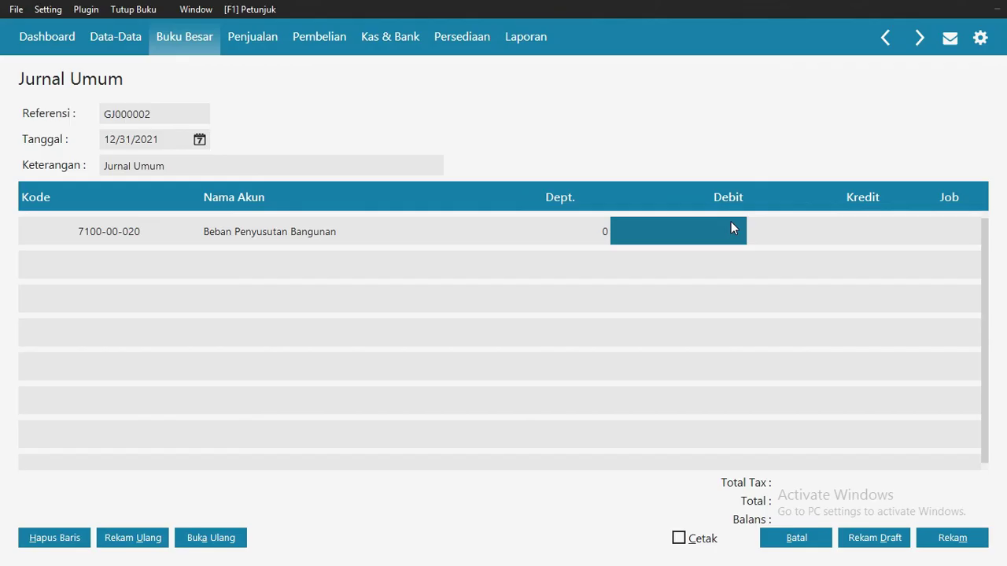
{"action": "type", "text": "6463530"}
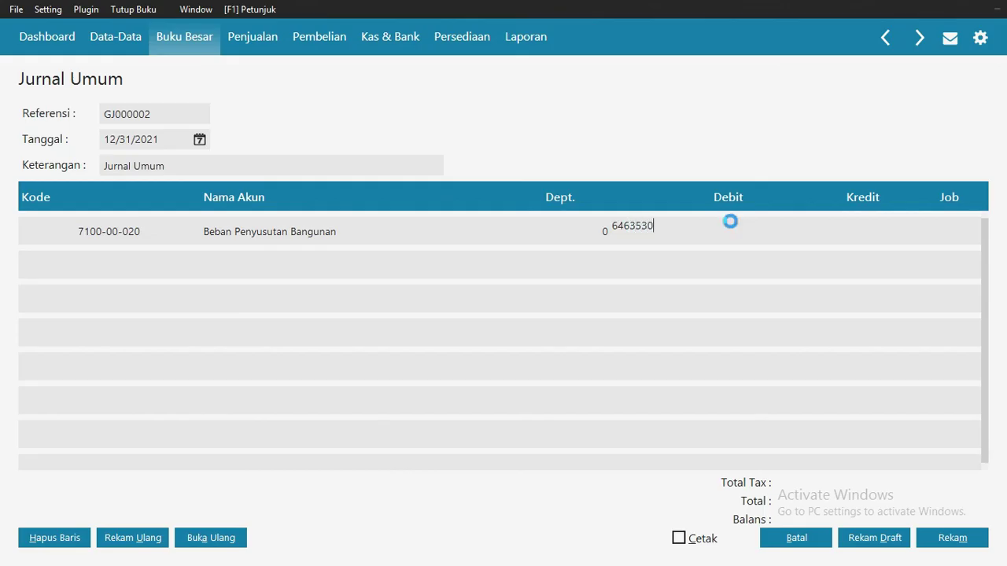
{"action": "key", "text": "Return"}
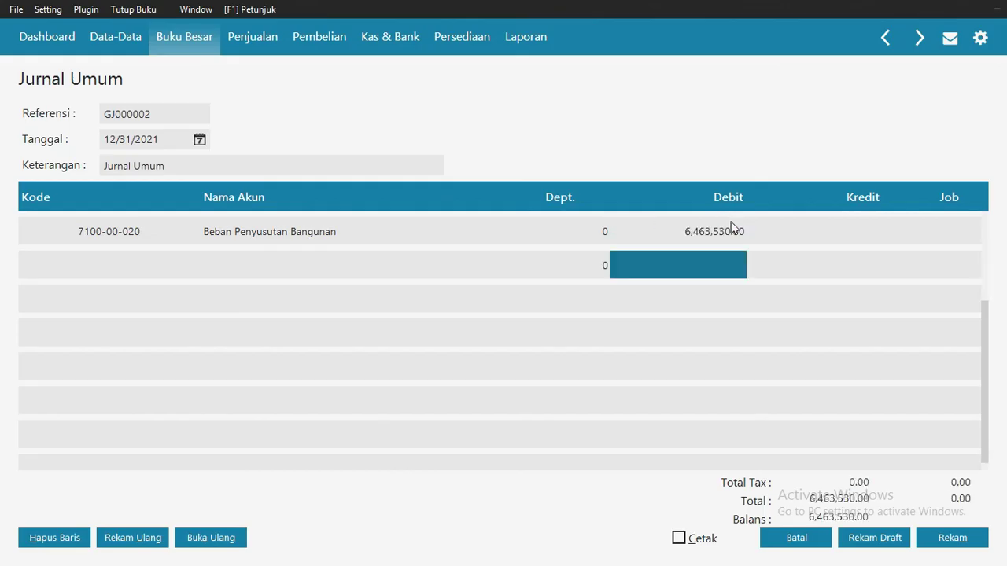
- Credit 6463530 to the account Akumulasi Penyusutan Bangunan on the second journal row
{"action": "double_click", "coordinate": [105, 256]}
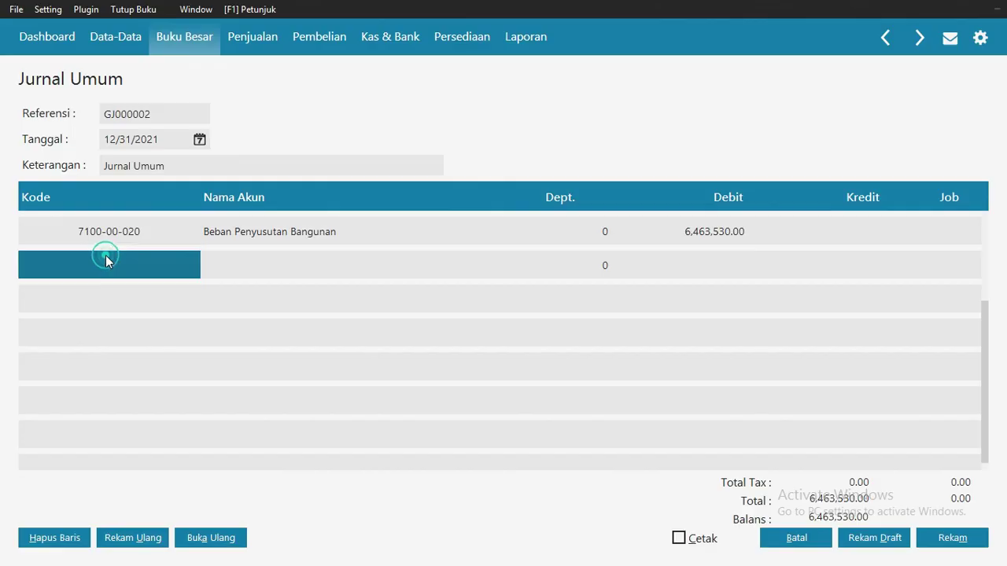
{"action": "type", "text": "akum"}
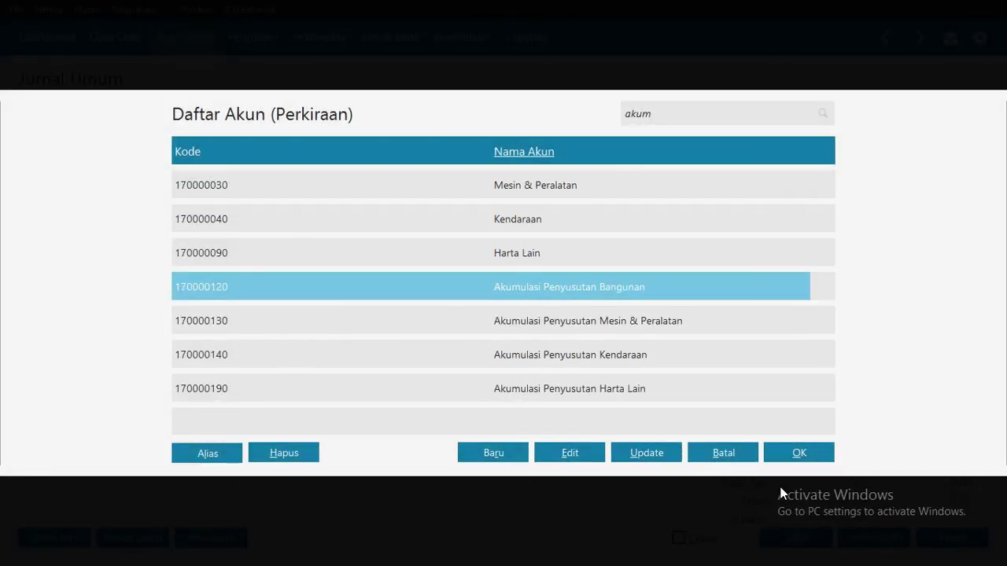
{"action": "left_click", "coordinate": [798, 454]}
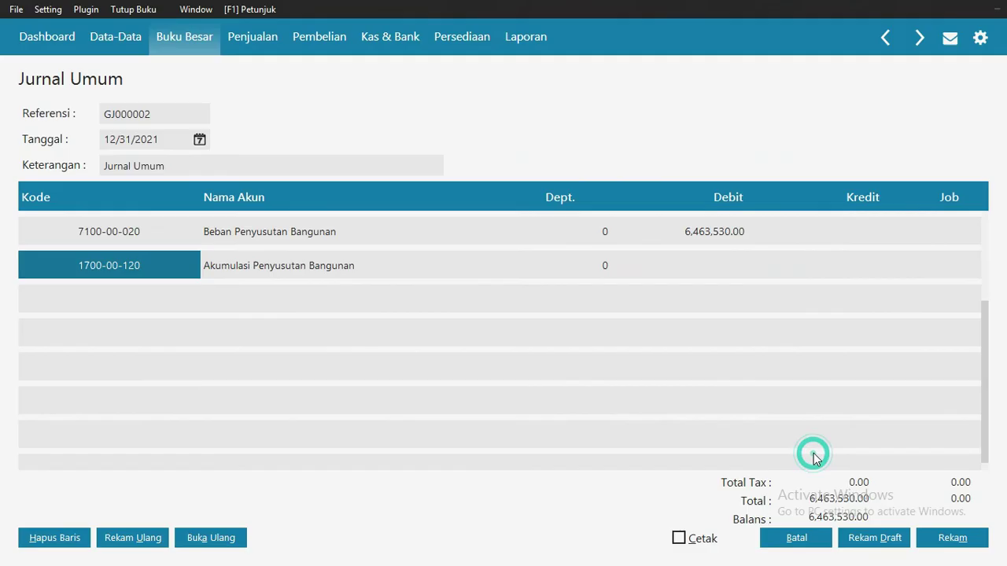
{"action": "left_click", "coordinate": [841, 262]}
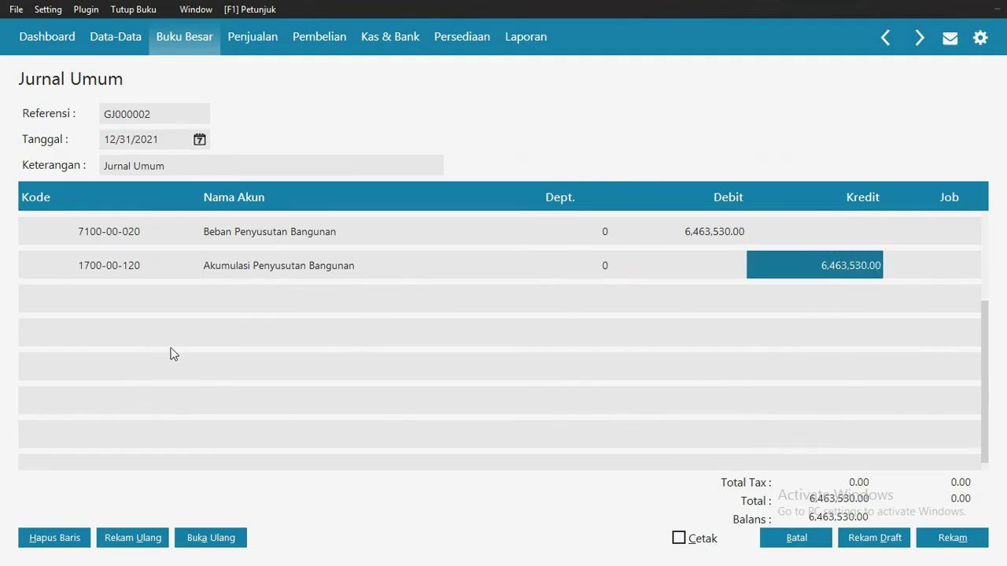
- Debit 3152025 to the account Beban Penyusutan Mesin & Peralatan on the third journal row
{"action": "left_click", "coordinate": [86, 296]}
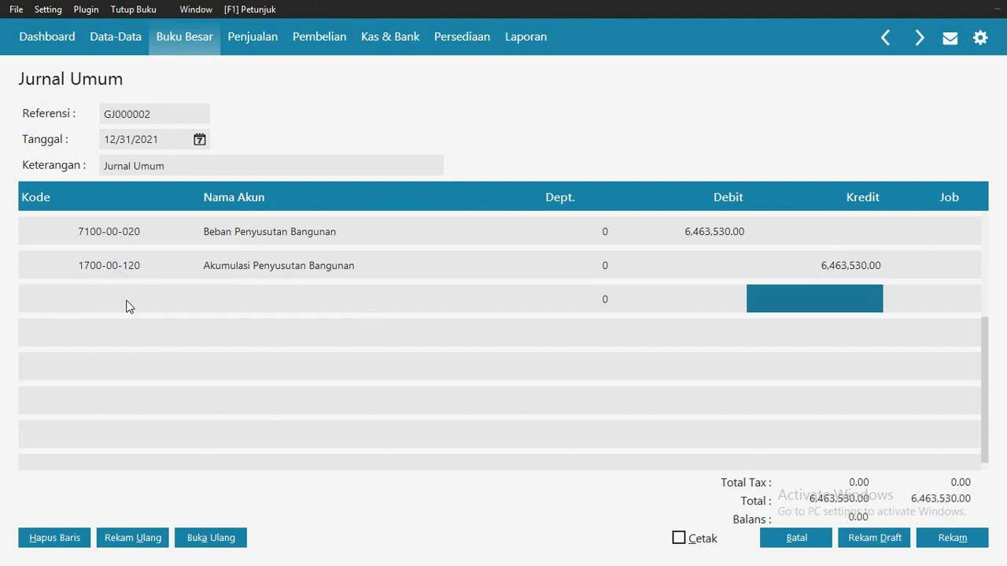
{"action": "left_click", "coordinate": [124, 303]}
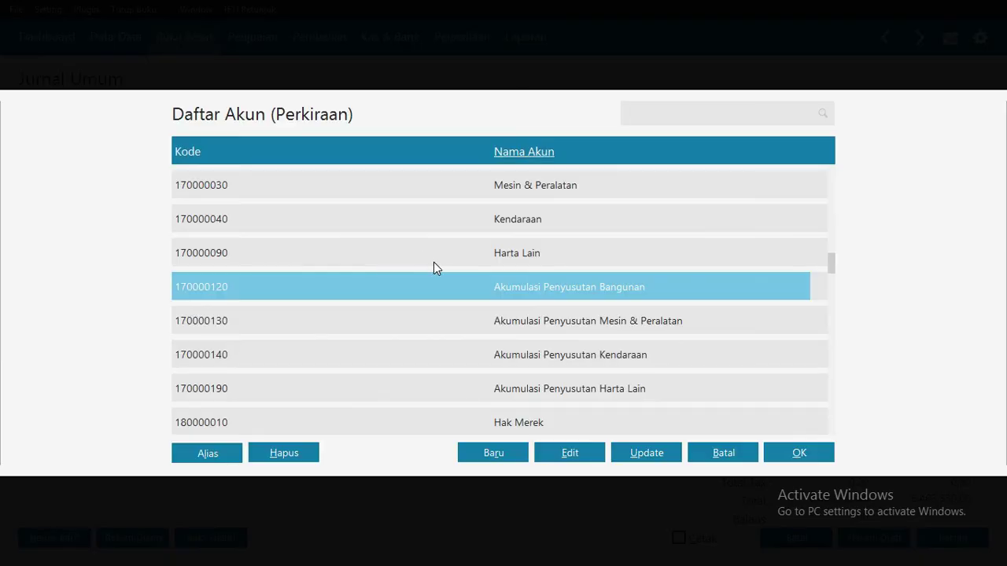
{"action": "type", "text": "beban"}
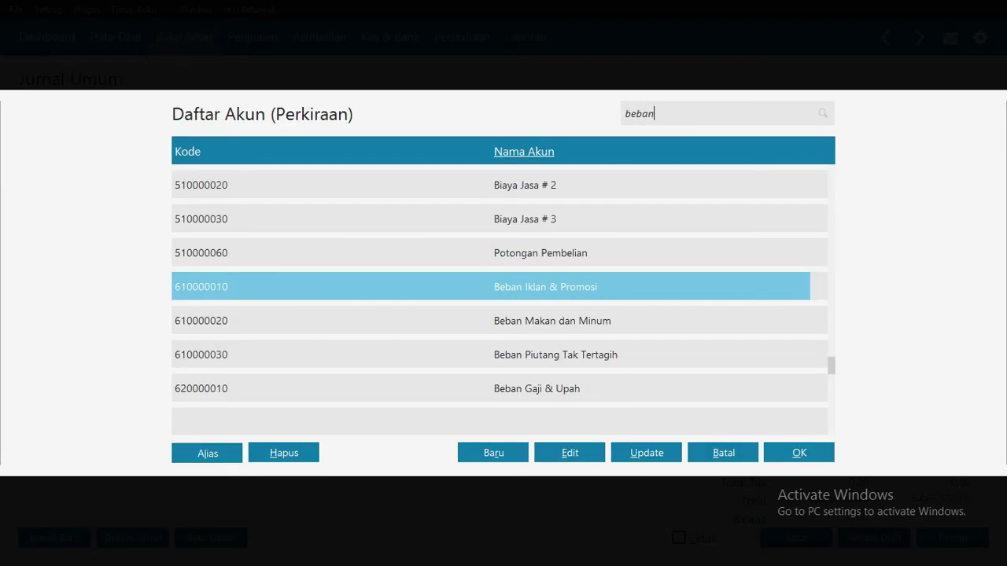
{"action": "type", "text": " penyusu"}
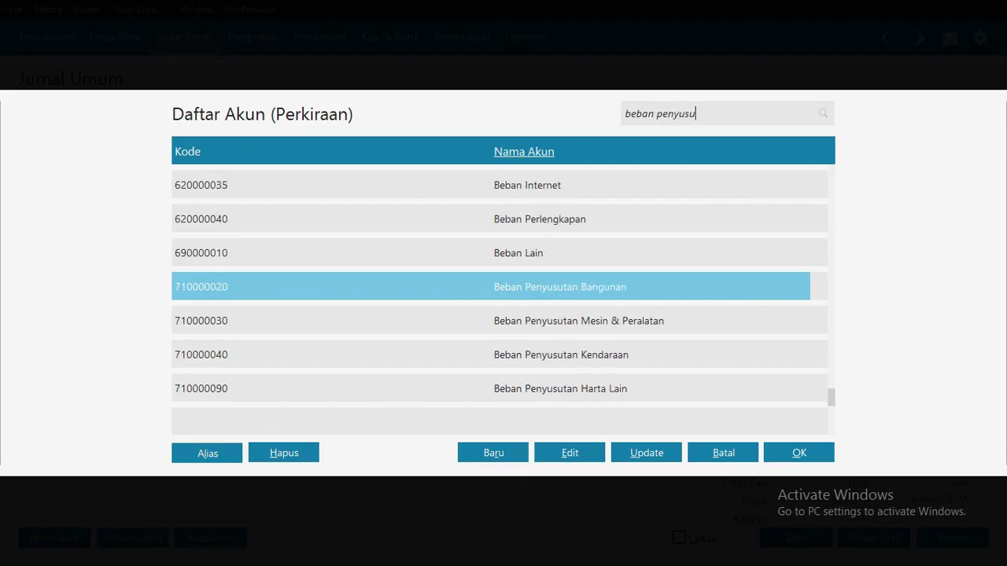
{"action": "left_click", "coordinate": [803, 455]}
{"action": "left_click", "coordinate": [706, 307]}
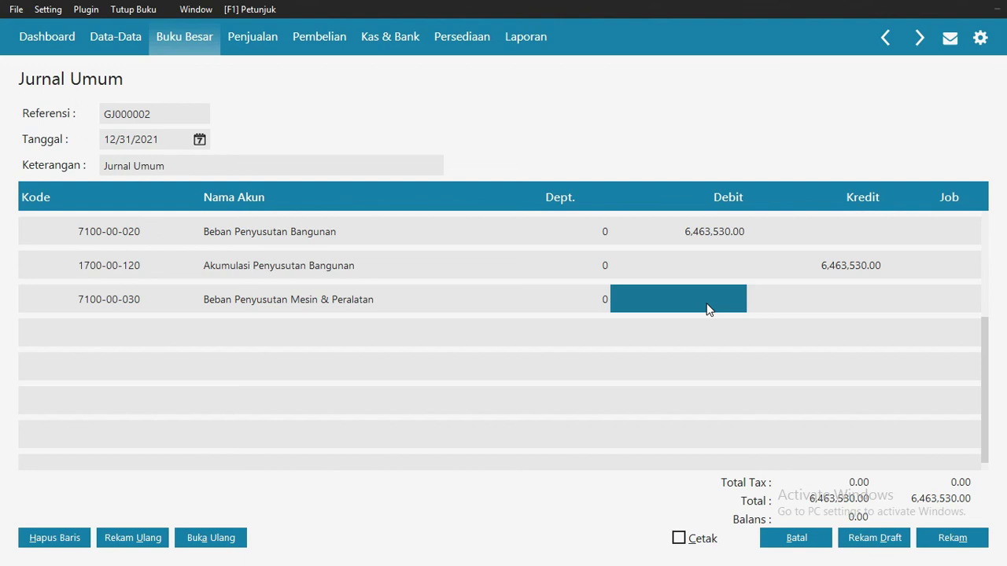
{"action": "type", "text": "315"}
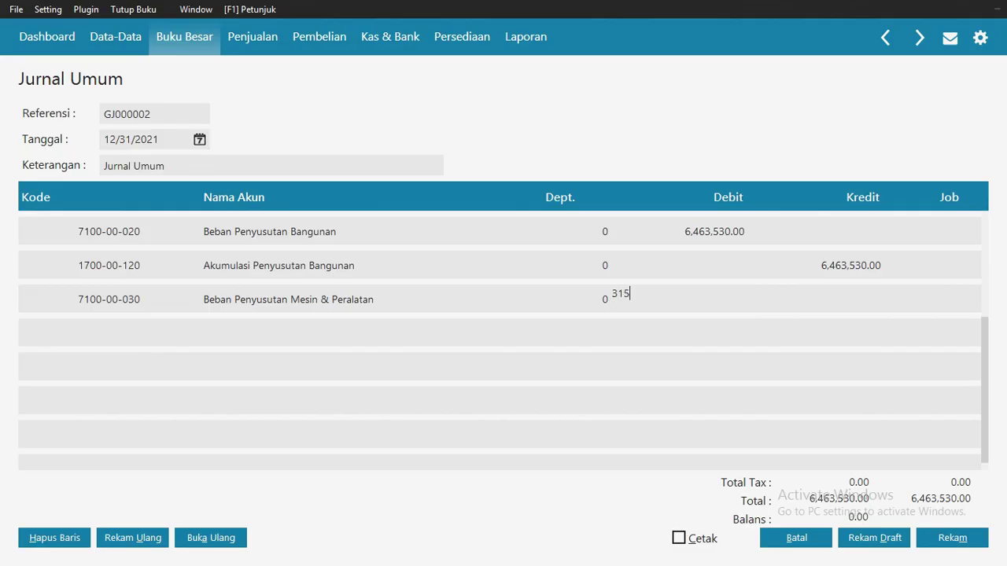
{"action": "type", "text": "2025"}
{"action": "key", "text": "Return"}
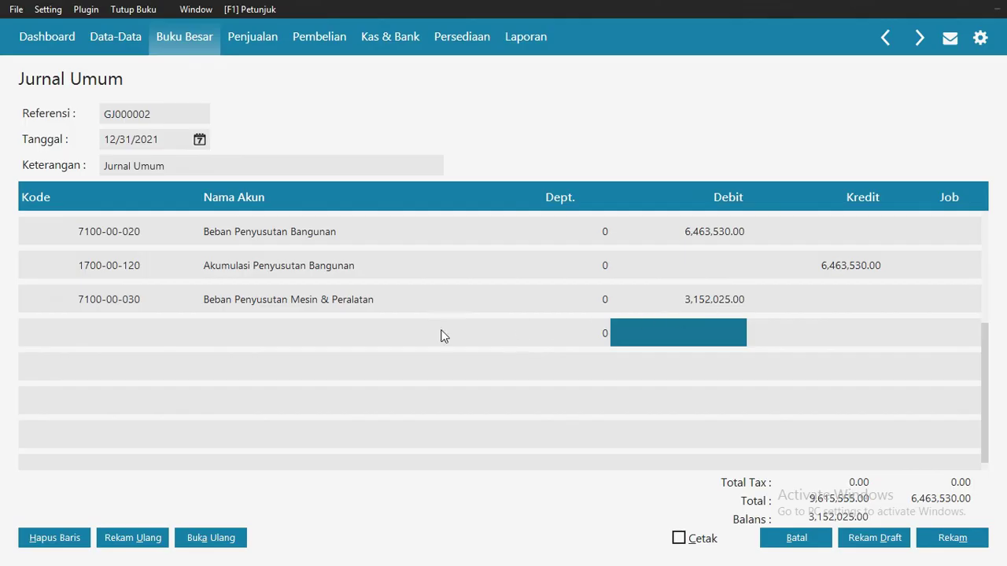
- Credit 3152025 to the account Akumulasi Penyusutan Mesin & Peralatan on the fourth journal row
{"action": "double_click", "coordinate": [108, 332]}
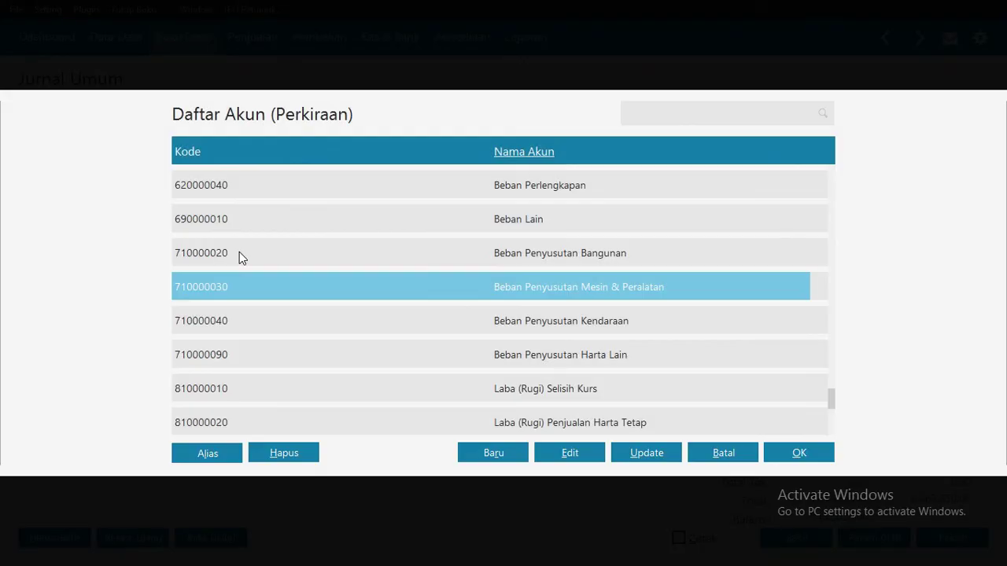
{"action": "type", "text": "akum"}
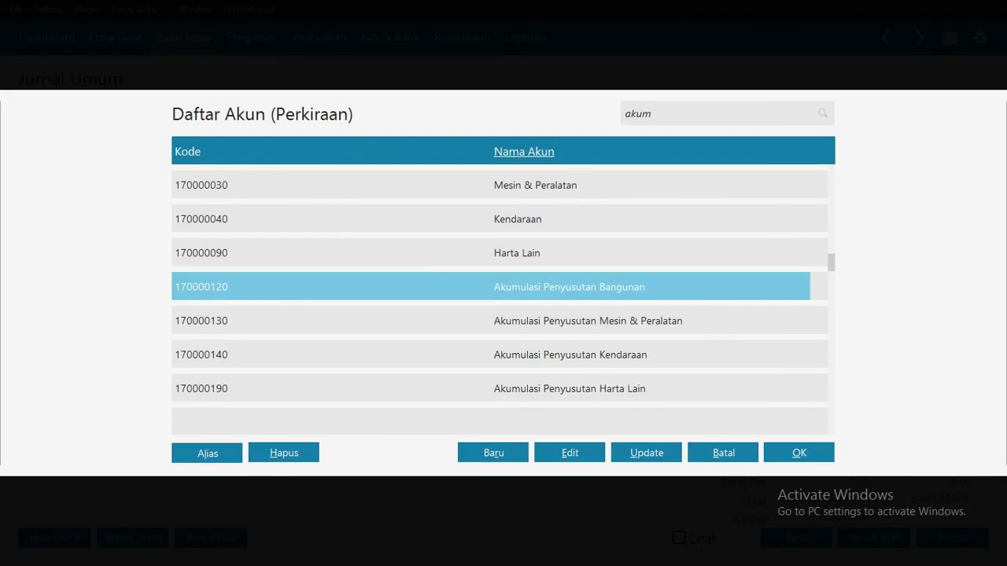
{"action": "left_click", "coordinate": [507, 327]}
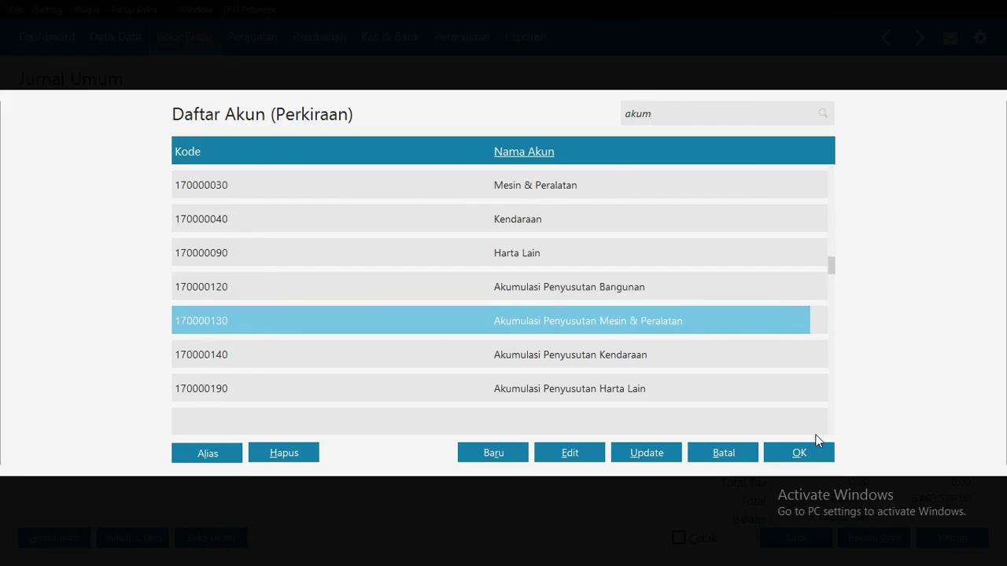
{"action": "left_click", "coordinate": [816, 455]}
{"action": "left_click", "coordinate": [866, 335]}
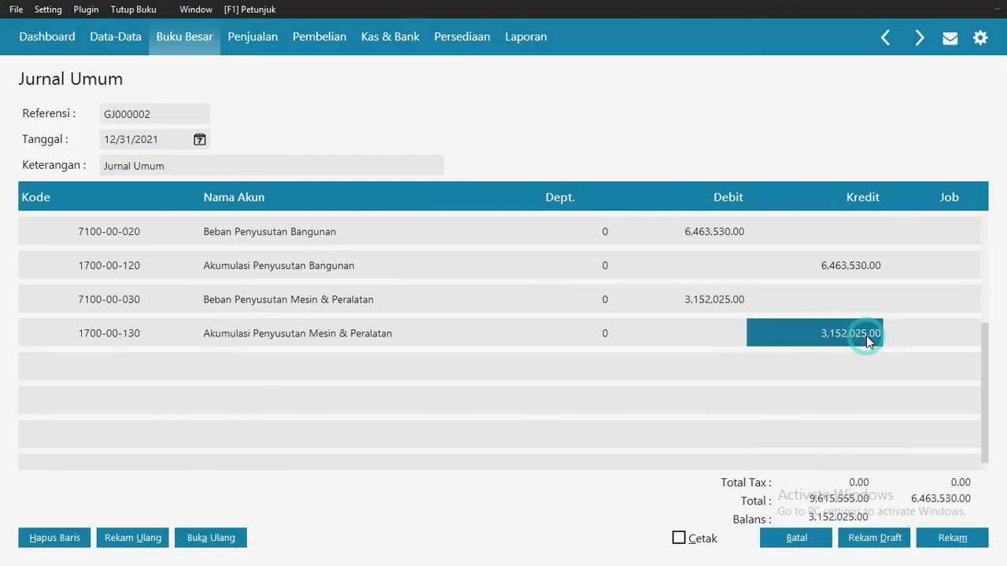
{"action": "key", "text": "Return"}
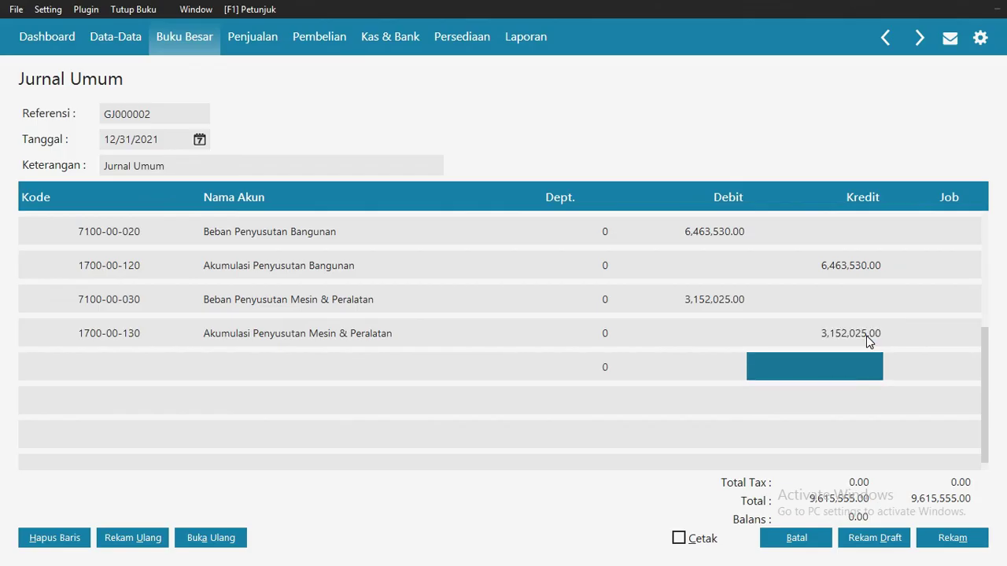
- Record the depreciation journal entry, accepting its date after the accounting period, and close the general journal
{"action": "left_click", "coordinate": [952, 542]}
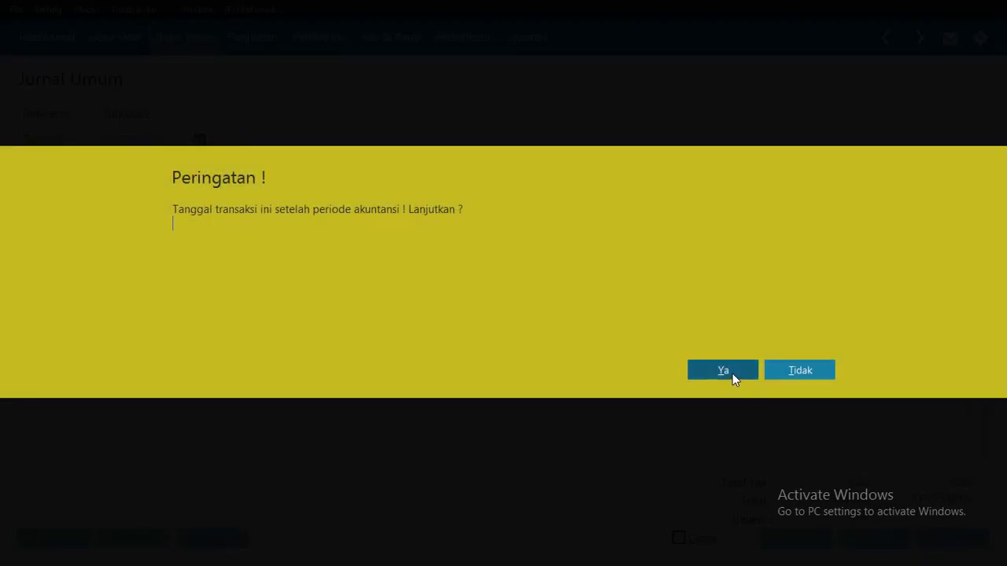
{"action": "left_click", "coordinate": [731, 377]}
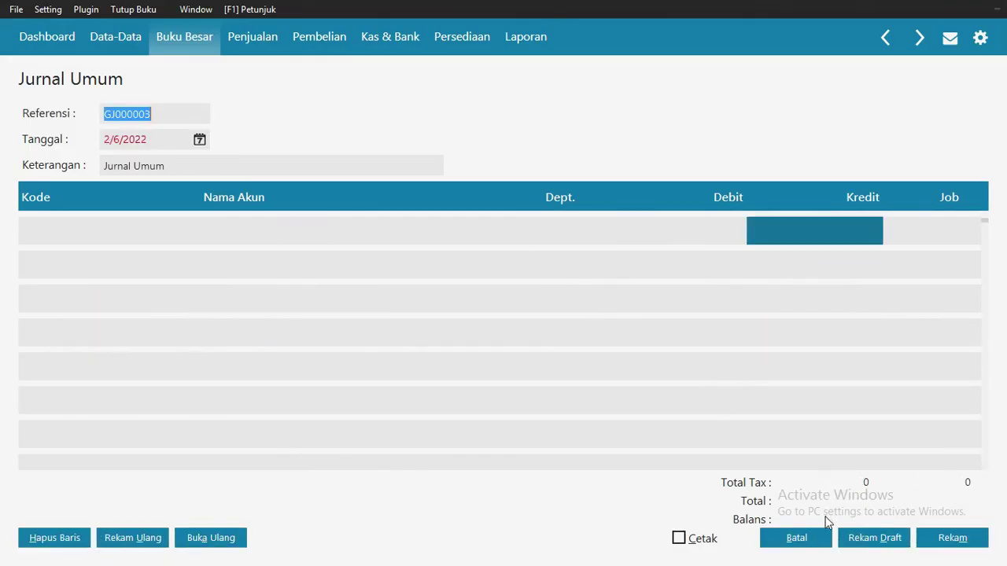
{"action": "left_click", "coordinate": [808, 539]}
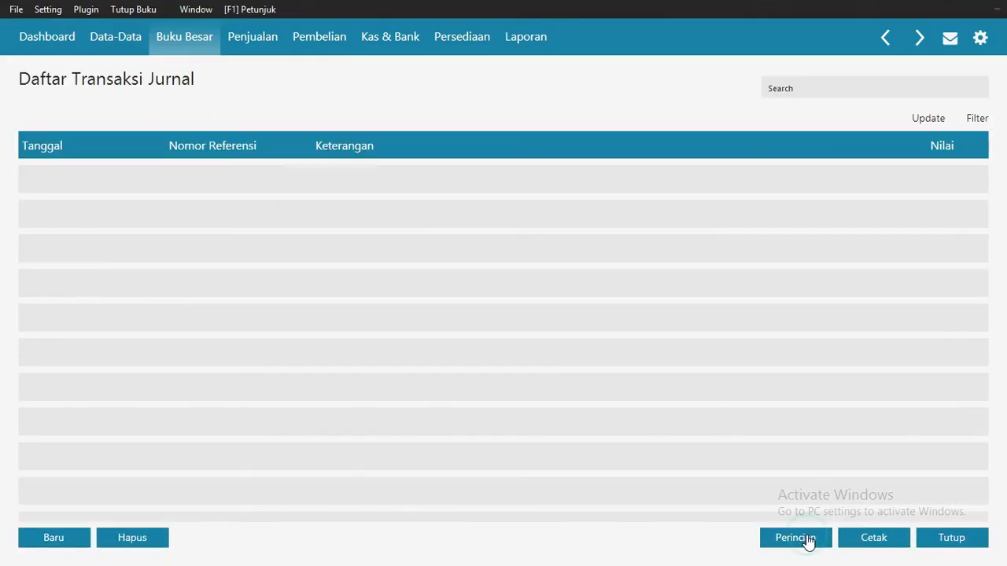
{"action": "left_click", "coordinate": [951, 543]}
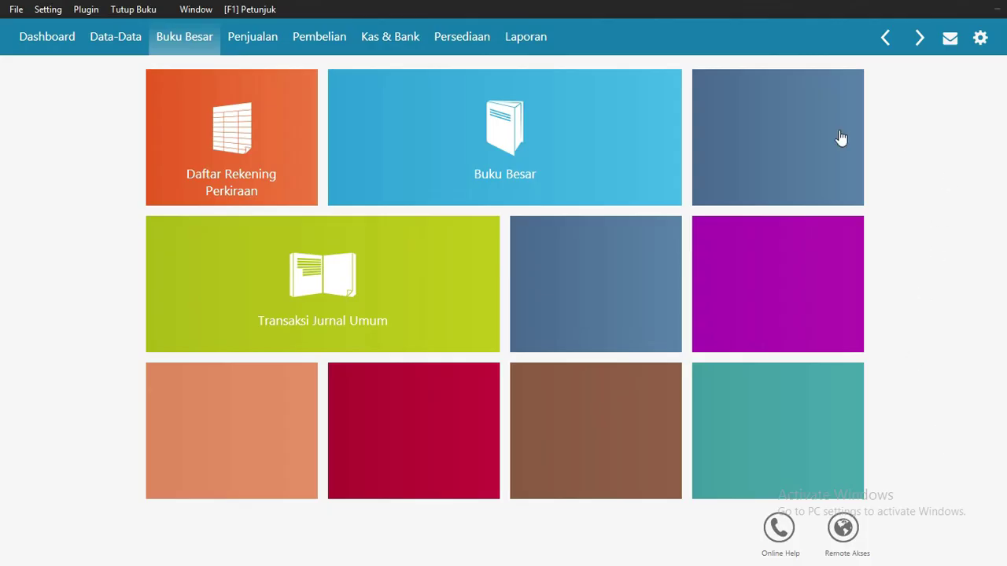
- Generate the Laba Rugi Standar report for April to December 2021 and review it down to the net profit line
{"action": "left_click", "coordinate": [527, 39]}
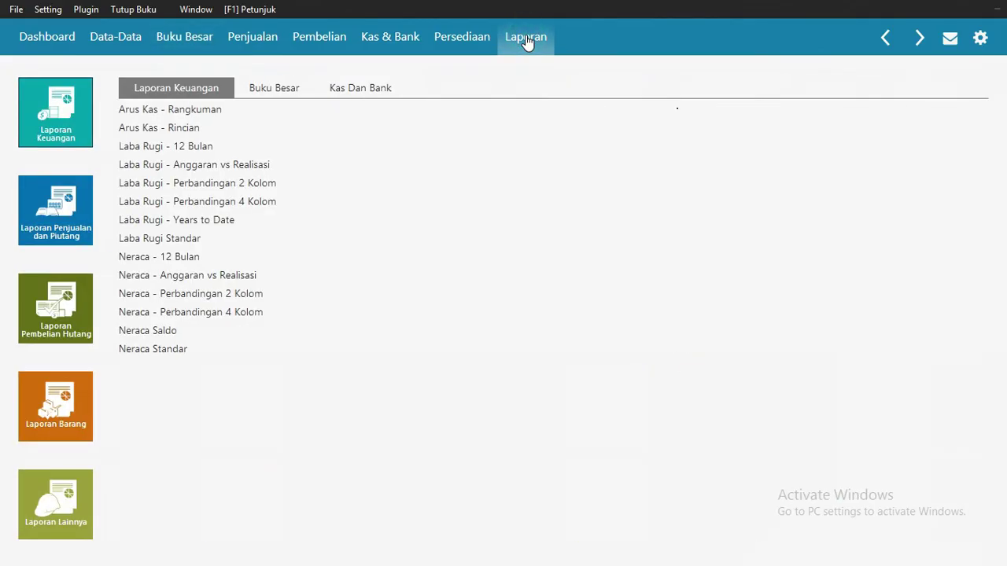
{"action": "mouse_move", "coordinate": [158, 244]}
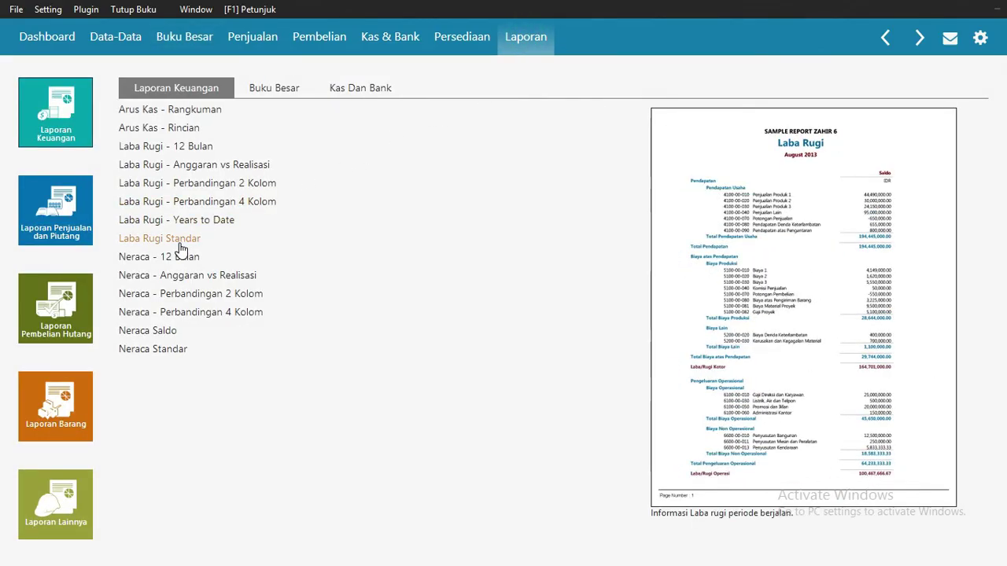
{"action": "left_click", "coordinate": [181, 248]}
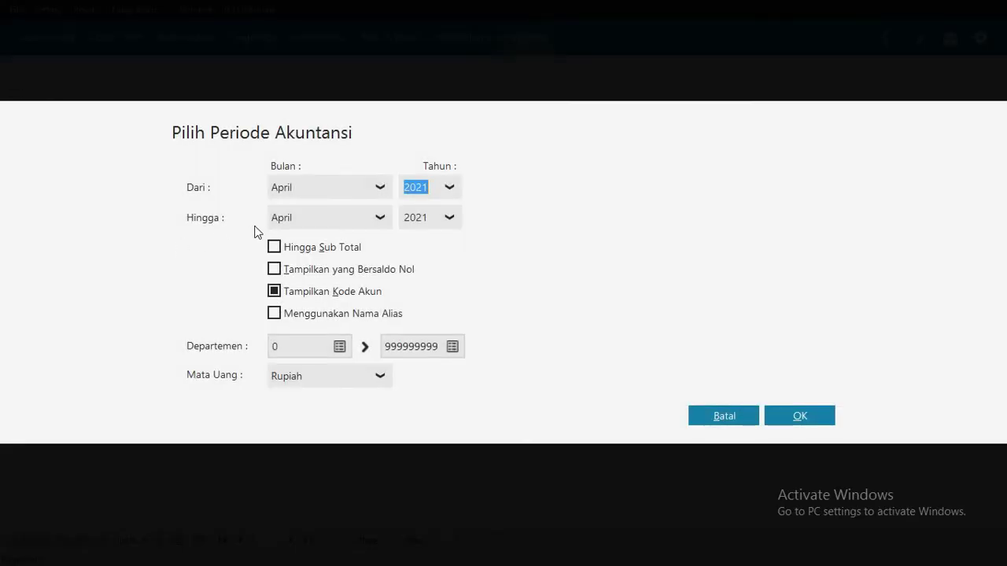
{"action": "left_click", "coordinate": [379, 219]}
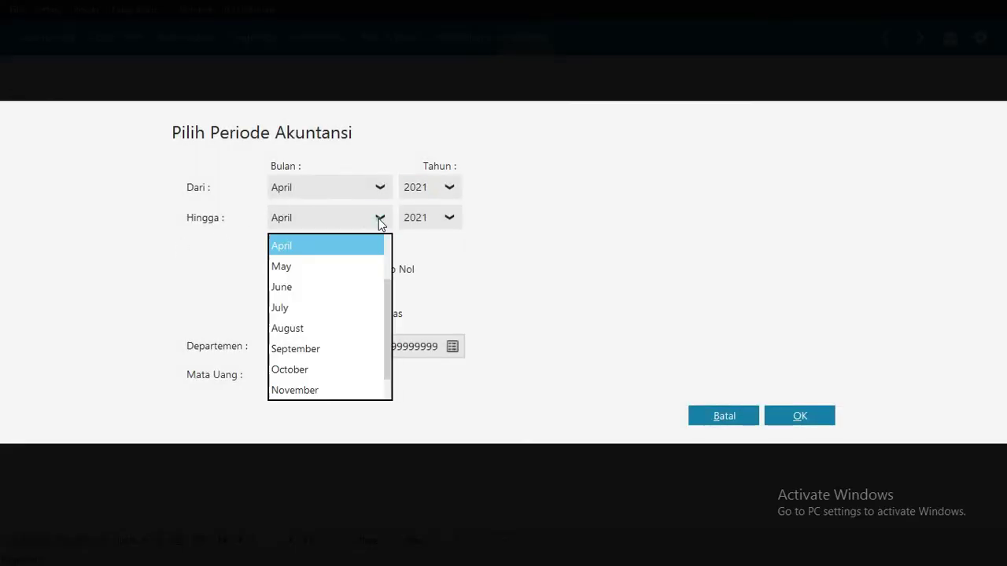
{"action": "left_click_drag", "start_coordinate": [385, 293], "coordinate": [393, 372]}
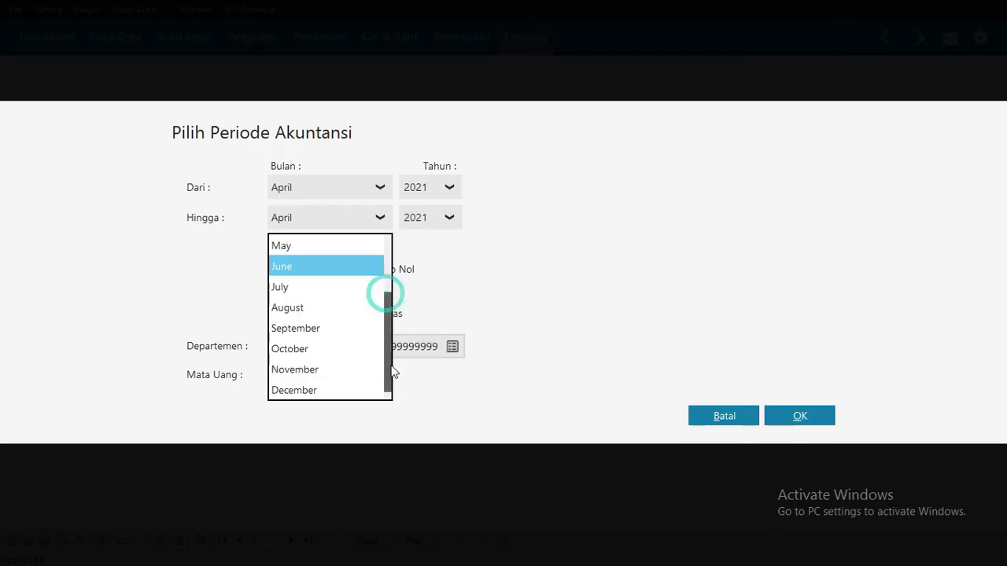
{"action": "left_click", "coordinate": [309, 394]}
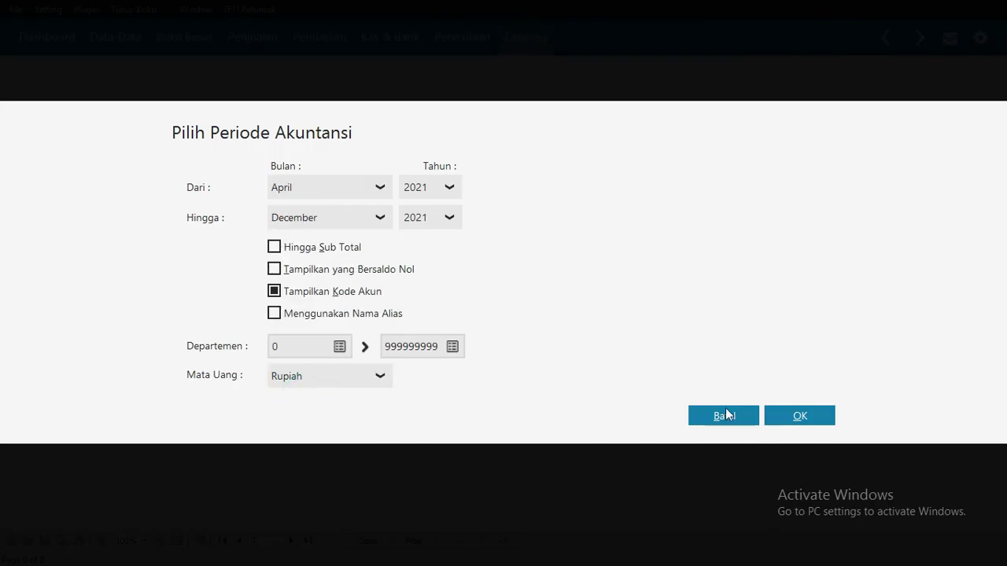
{"action": "left_click", "coordinate": [796, 422]}
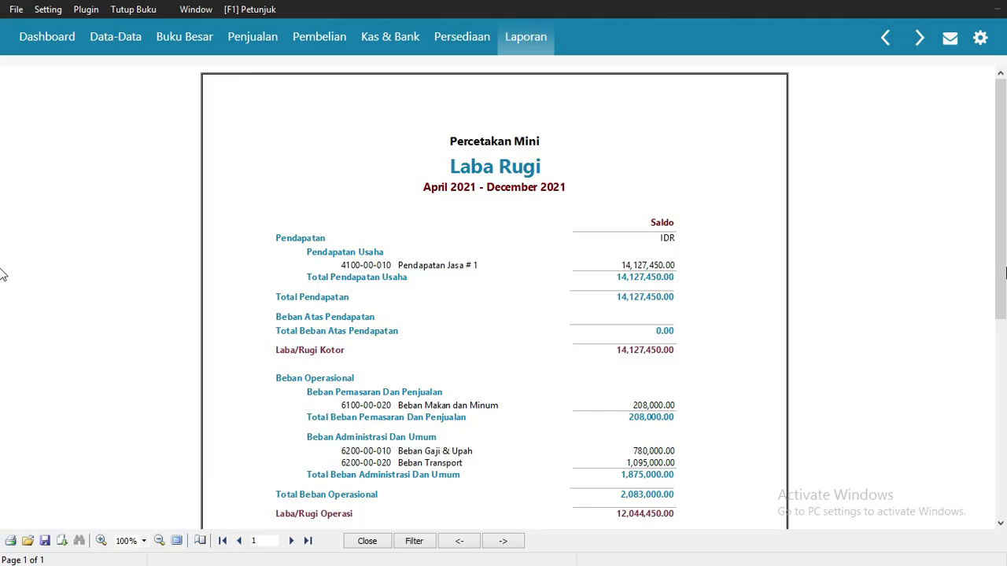
{"action": "left_click_drag", "start_coordinate": [995, 213], "coordinate": [1003, 423]}
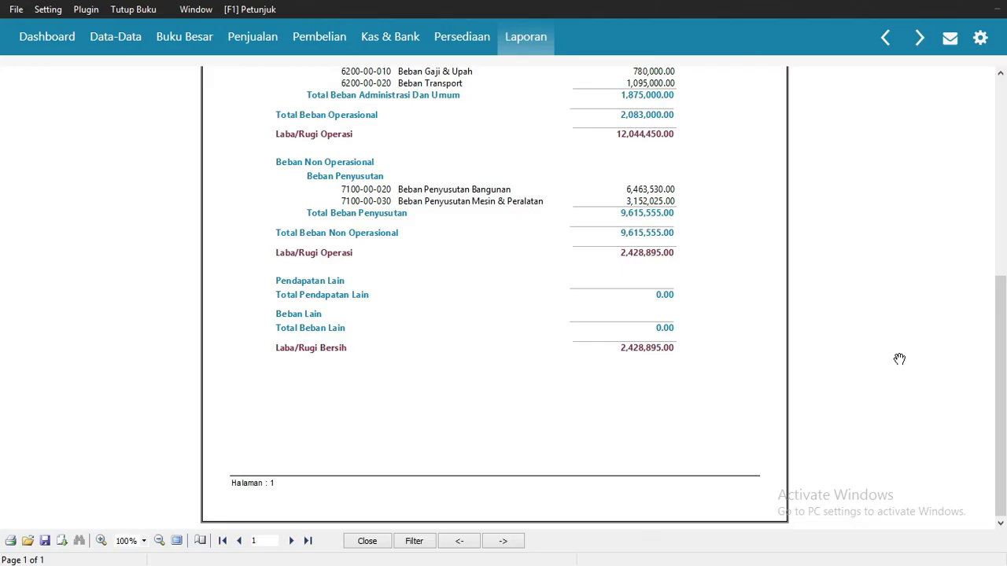
- Generate the Neraca - 12 Bulan report for April to December 2021 and review it through to the liabilities and equity total
{"action": "left_click", "coordinate": [519, 36]}
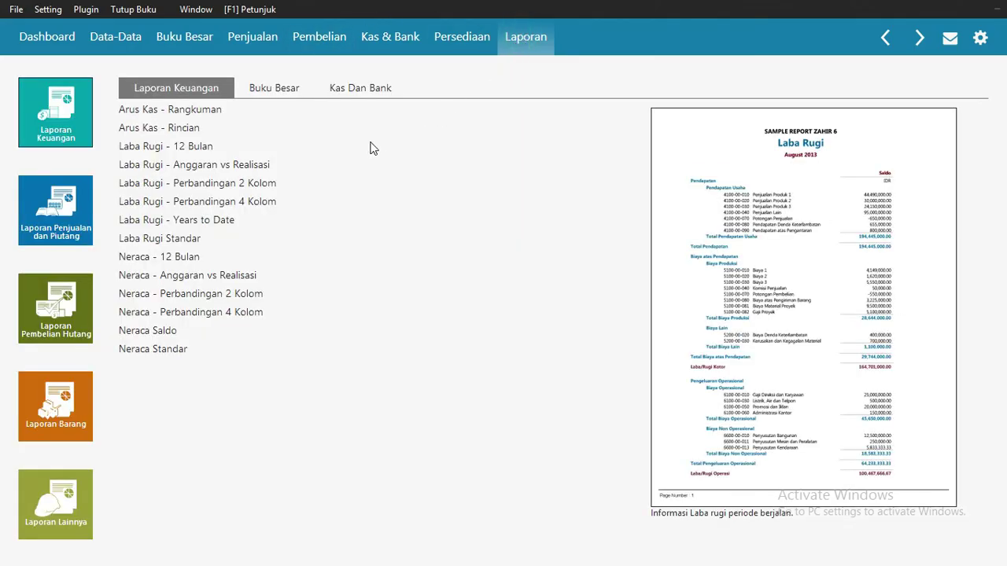
{"action": "left_click", "coordinate": [171, 261]}
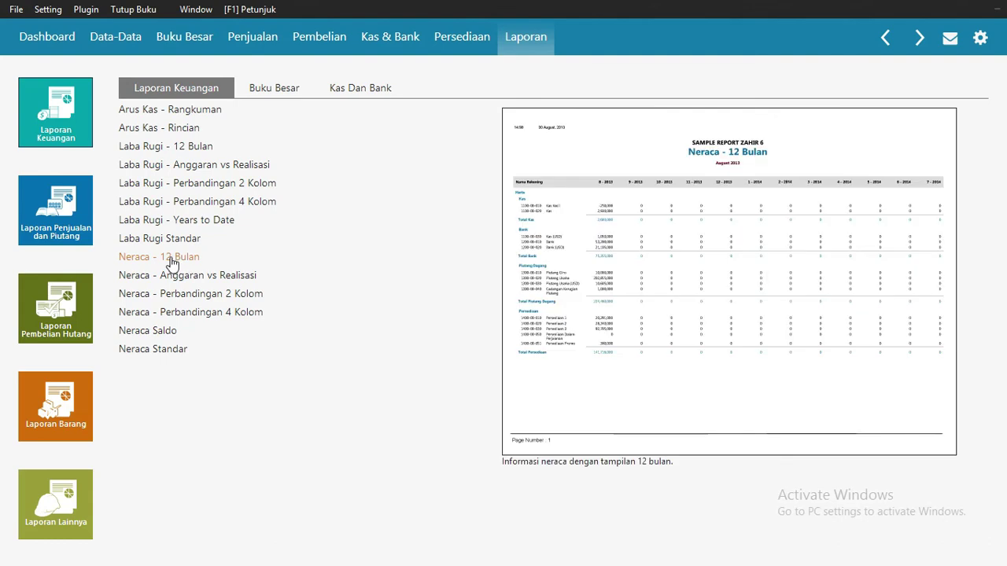
{"action": "double_click", "coordinate": [171, 261]}
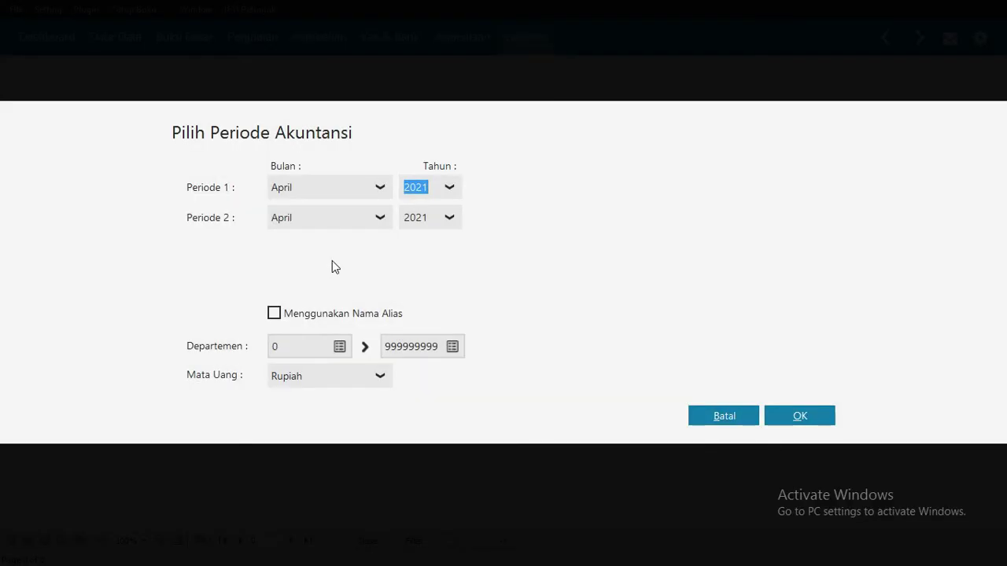
{"action": "left_click", "coordinate": [381, 218]}
{"action": "scroll", "coordinate": [387, 290], "scroll_direction": "down", "scroll_amount": 1}
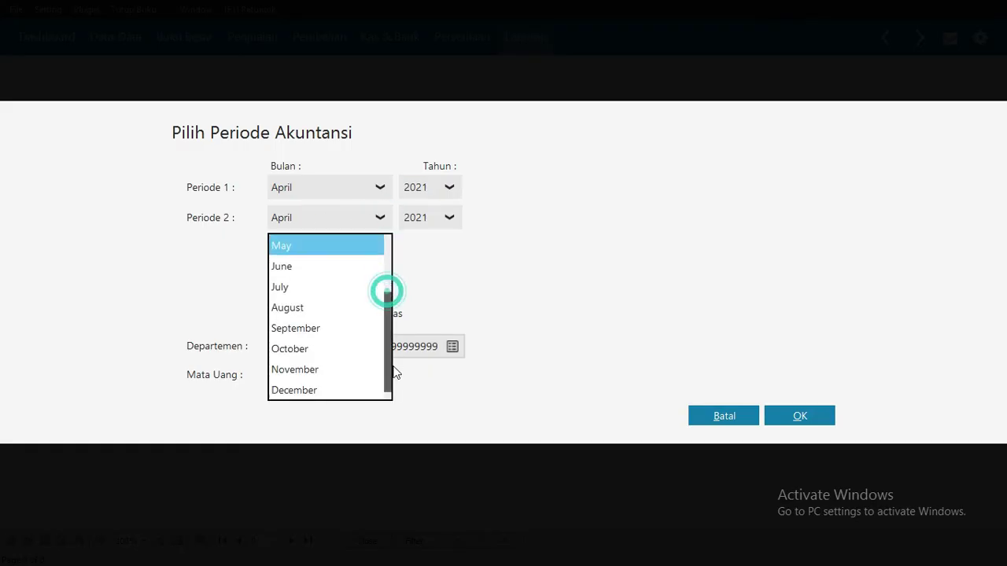
{"action": "left_click", "coordinate": [347, 389]}
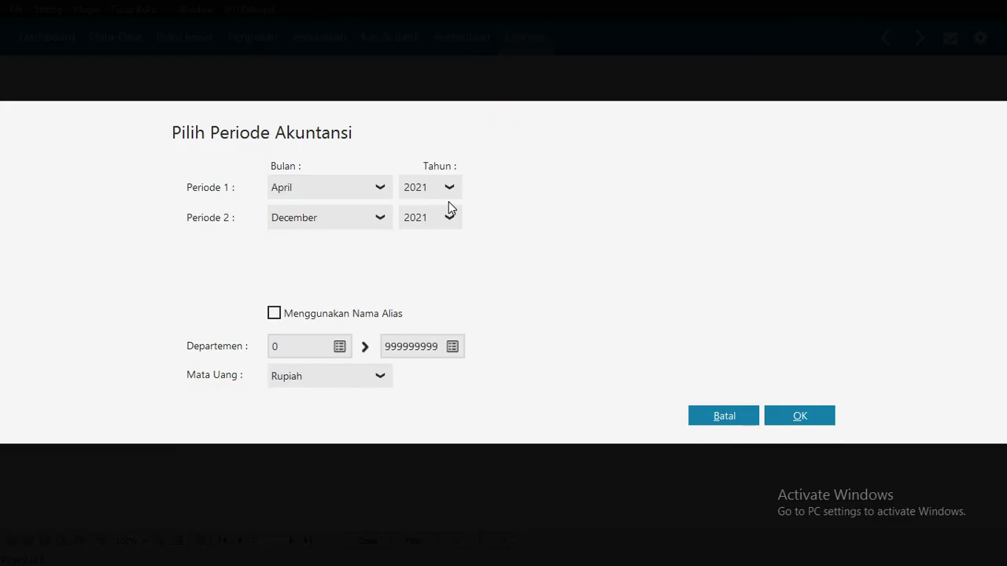
{"action": "left_click", "coordinate": [827, 414]}
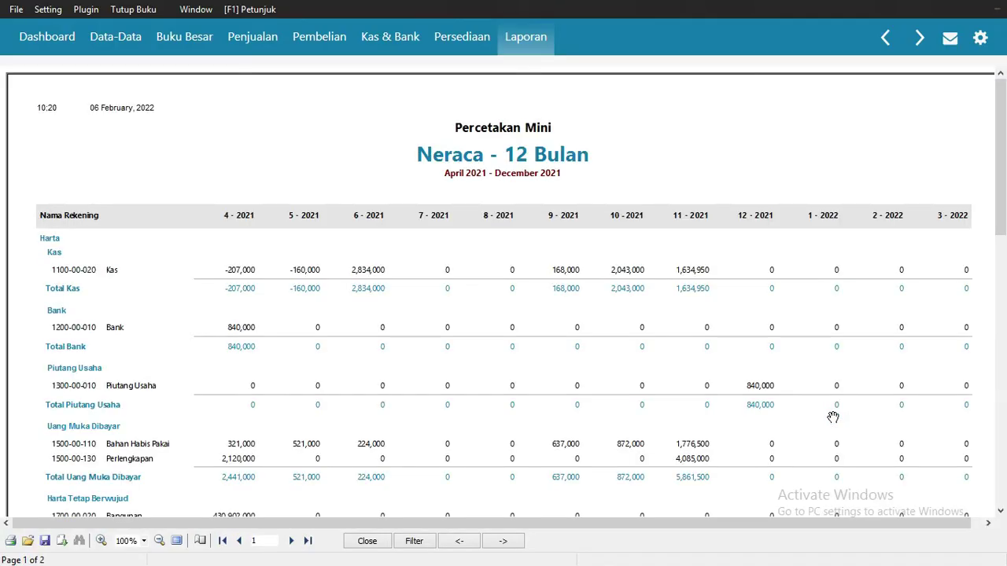
{"action": "left_click_drag", "start_coordinate": [999, 203], "coordinate": [1003, 239]}
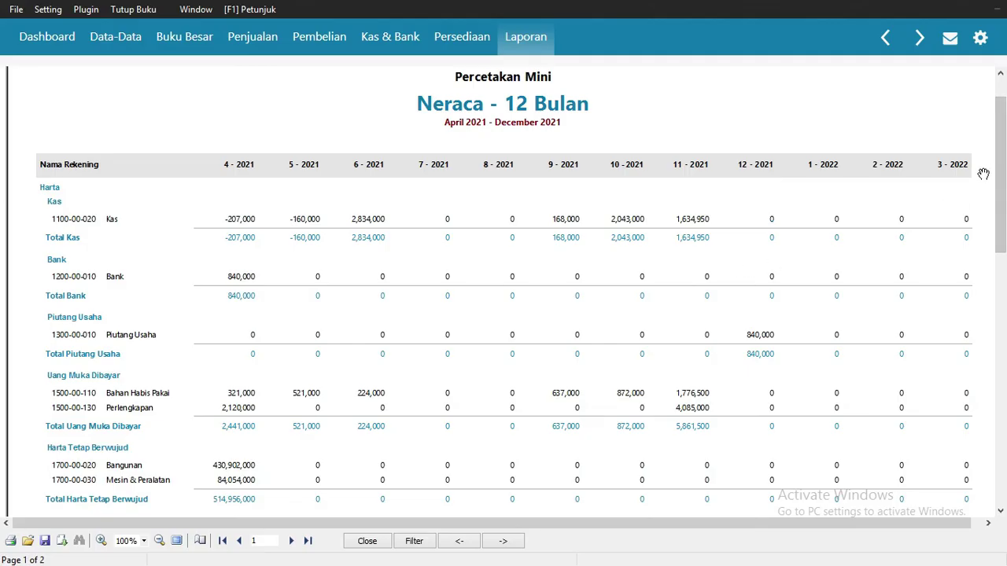
{"action": "left_click_drag", "start_coordinate": [1001, 202], "coordinate": [1004, 382]}
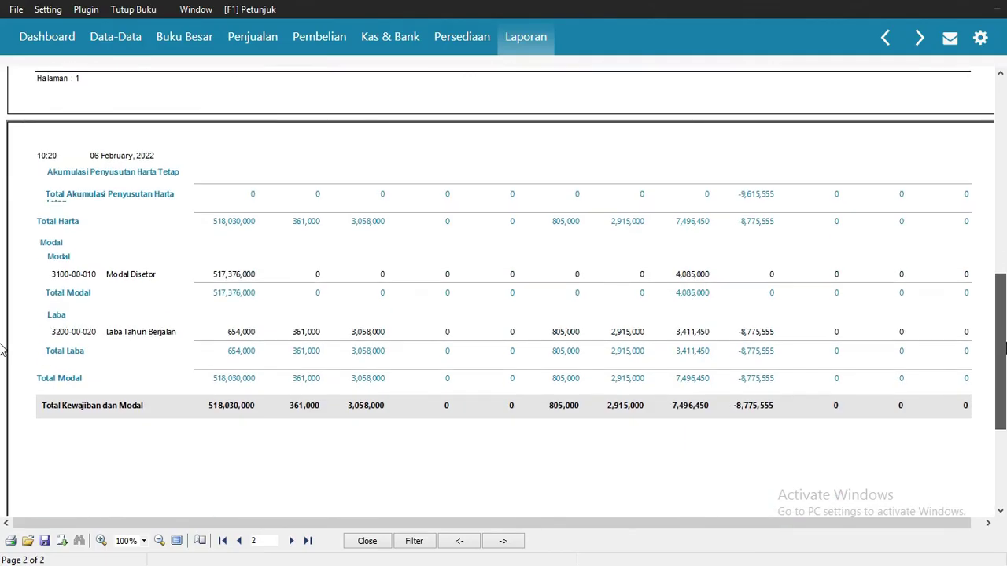